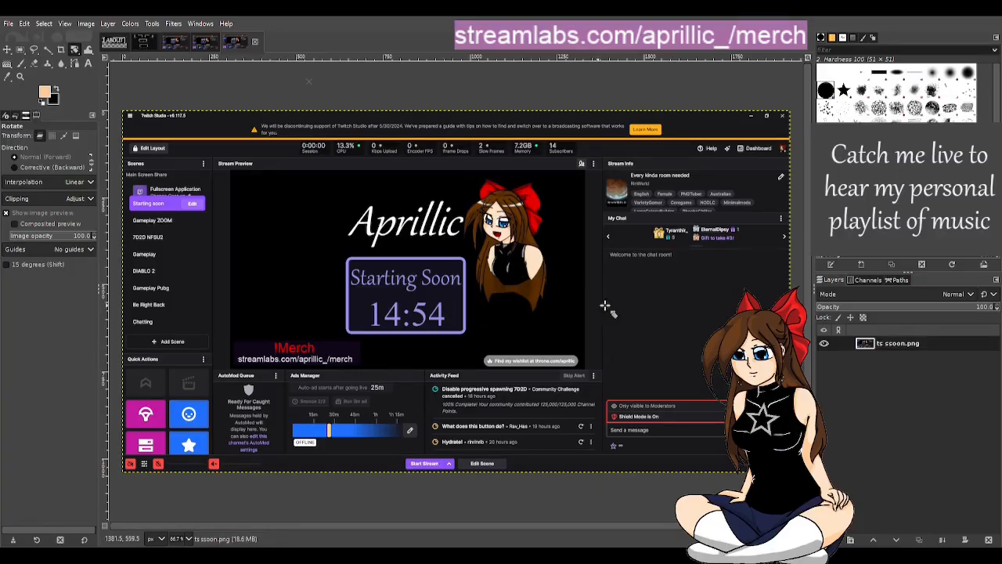
# Step: Look through the open panel art base and the BRB and starting soon stream screenshots
pyautogui.click(144, 44)
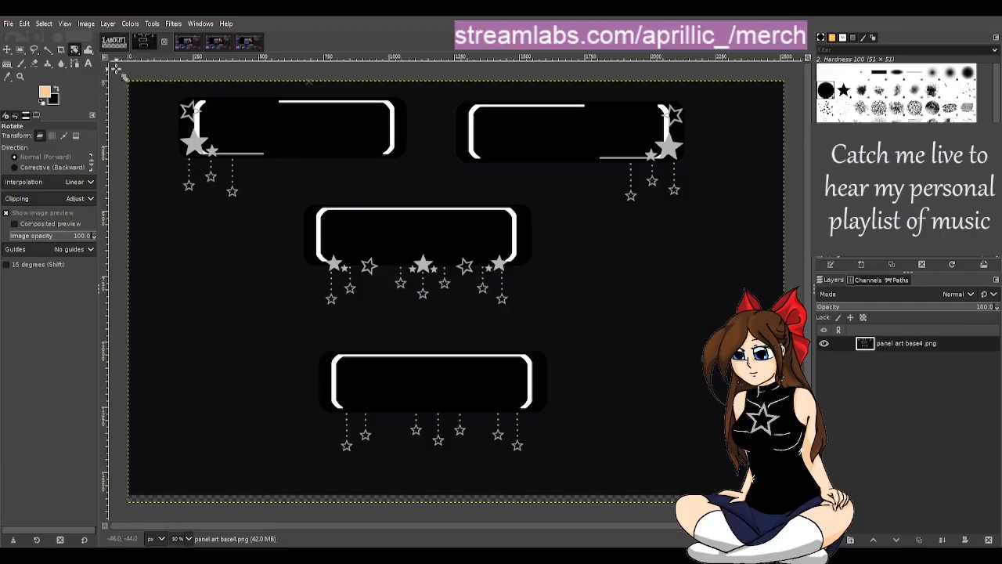
pyautogui.click(188, 41)
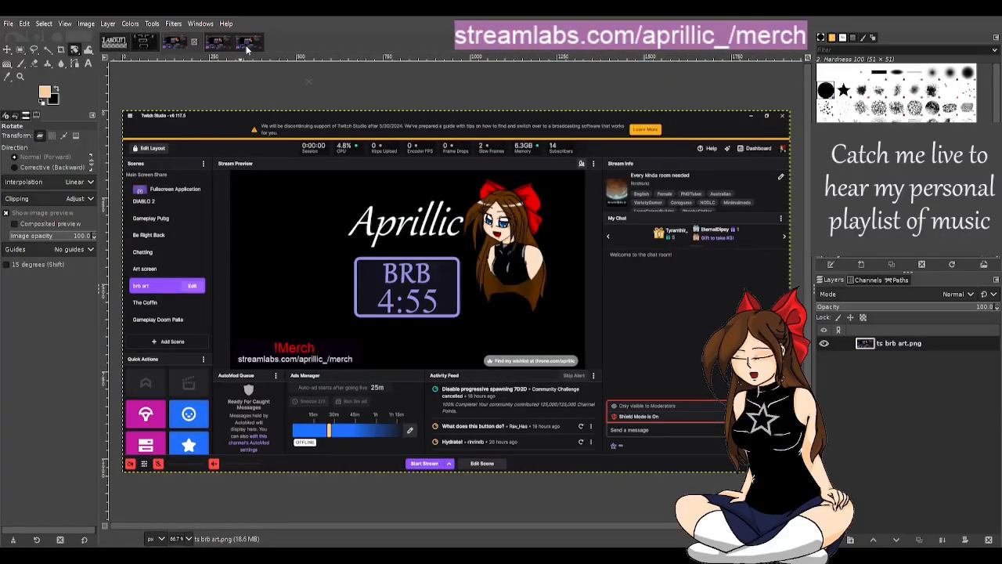
pyautogui.click(222, 44)
pyautogui.click(180, 45)
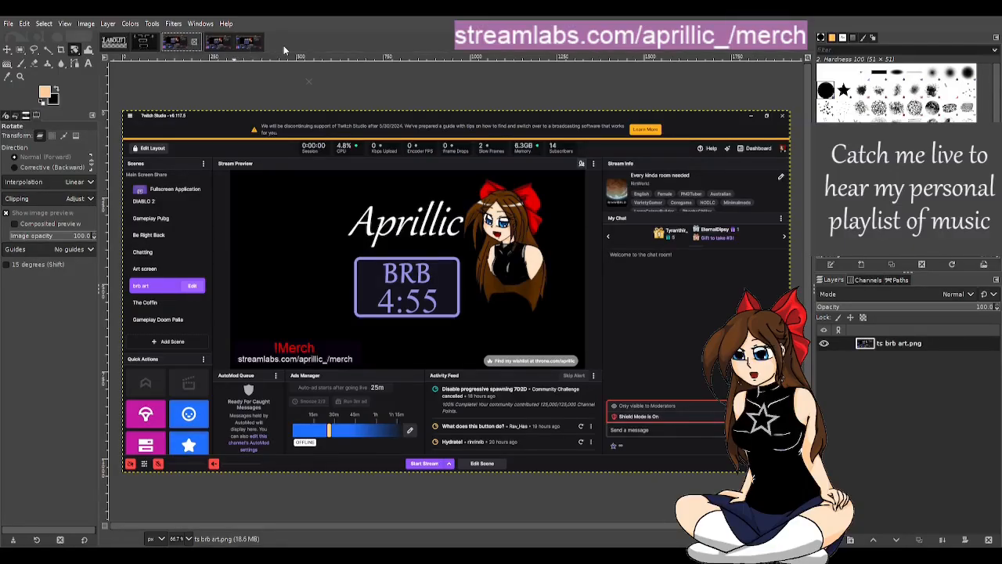
# Step: In the ABOUT panel image, select the Pasted Layer #7 layer and hide the ABOUT text layer
pyautogui.click(114, 40)
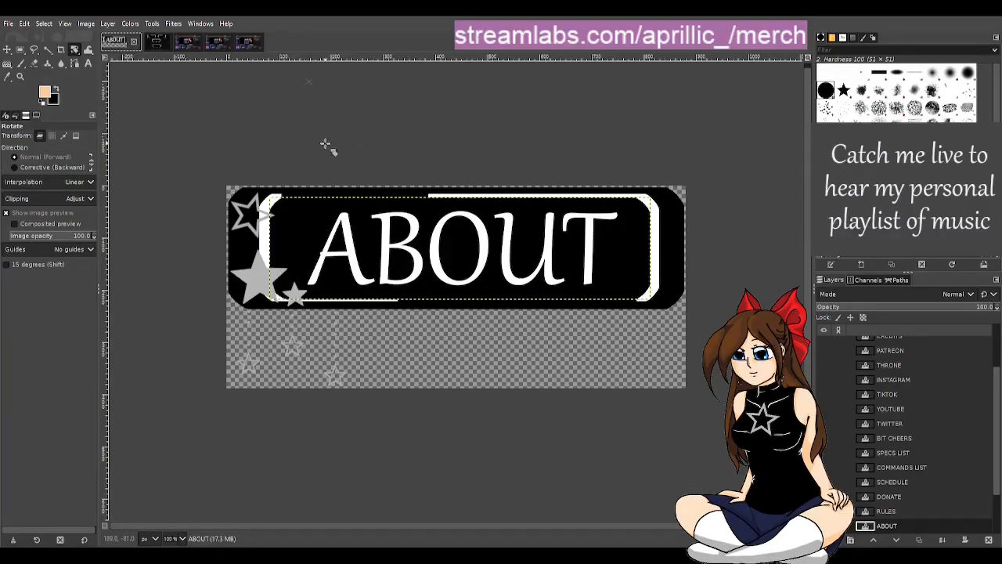
pyautogui.scroll(3, 928, 454)
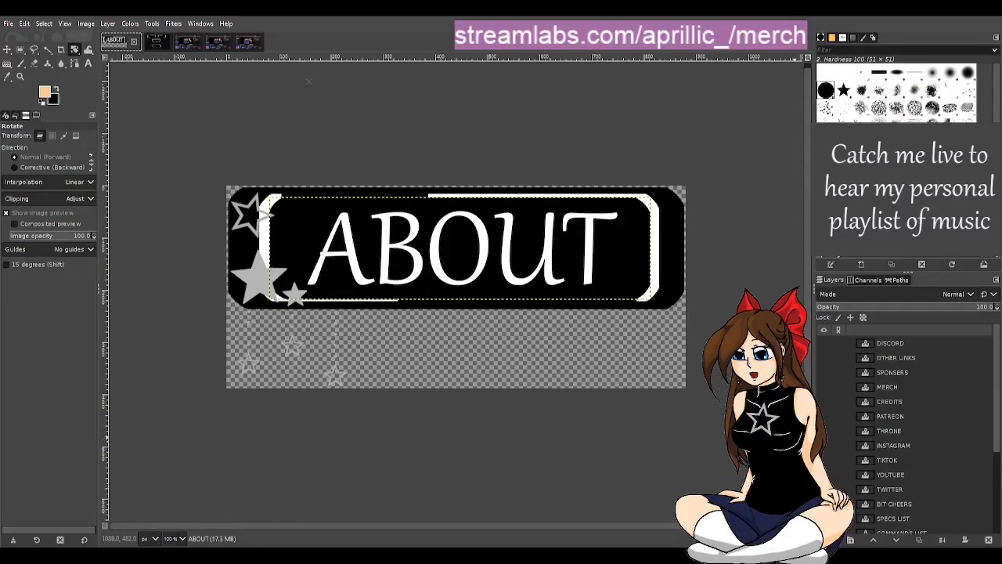
pyautogui.scroll(-5, 893, 388)
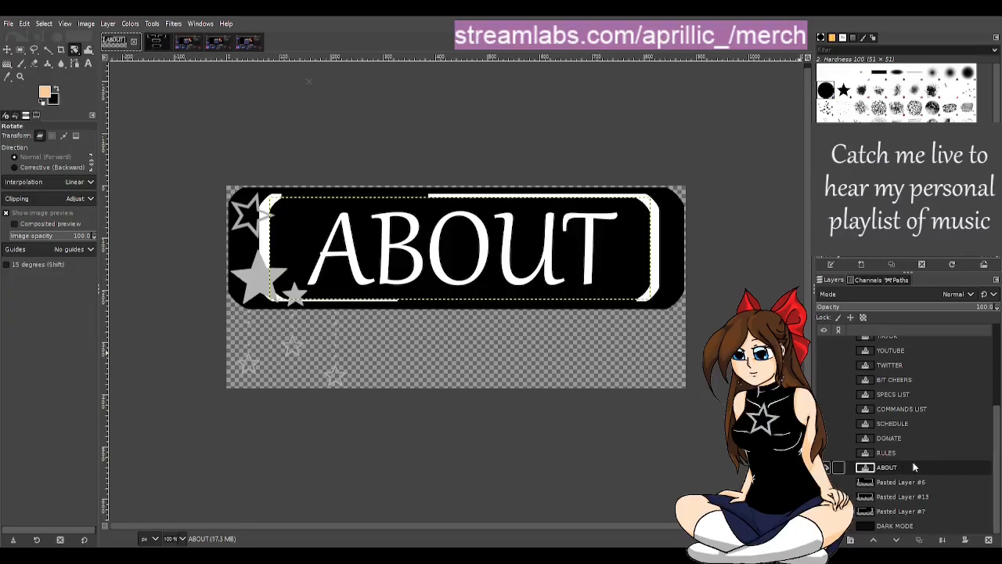
pyautogui.click(907, 511)
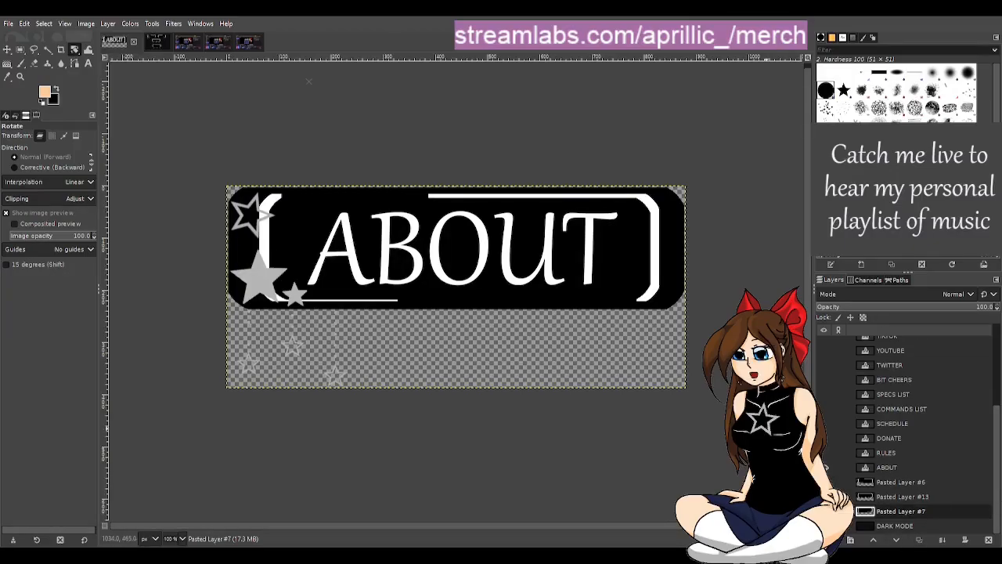
pyautogui.click(824, 467)
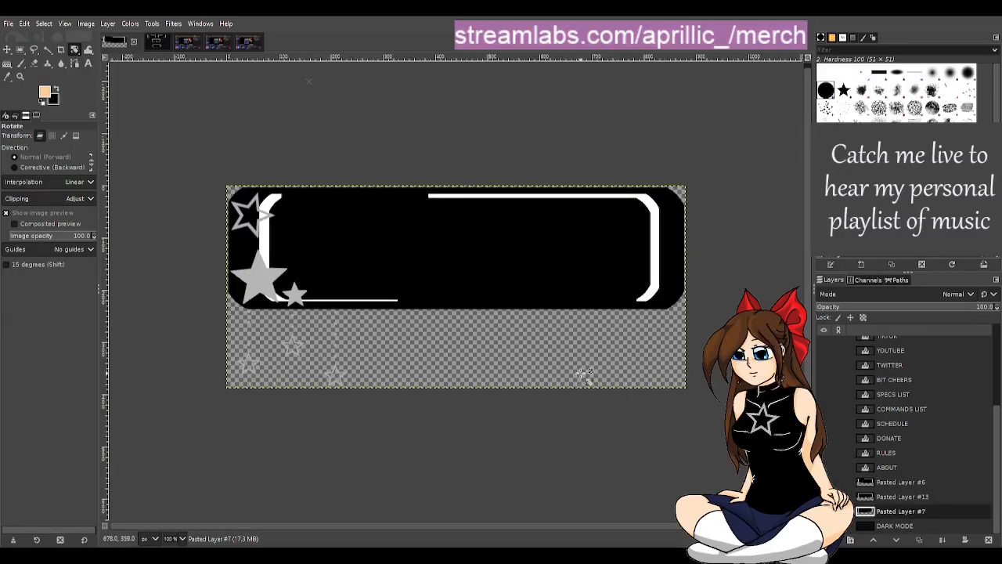
# Step: Delete the DISCORD, OTHER LINKS, SPONSERS and MERCH text layers
pyautogui.scroll(5, 917, 454)
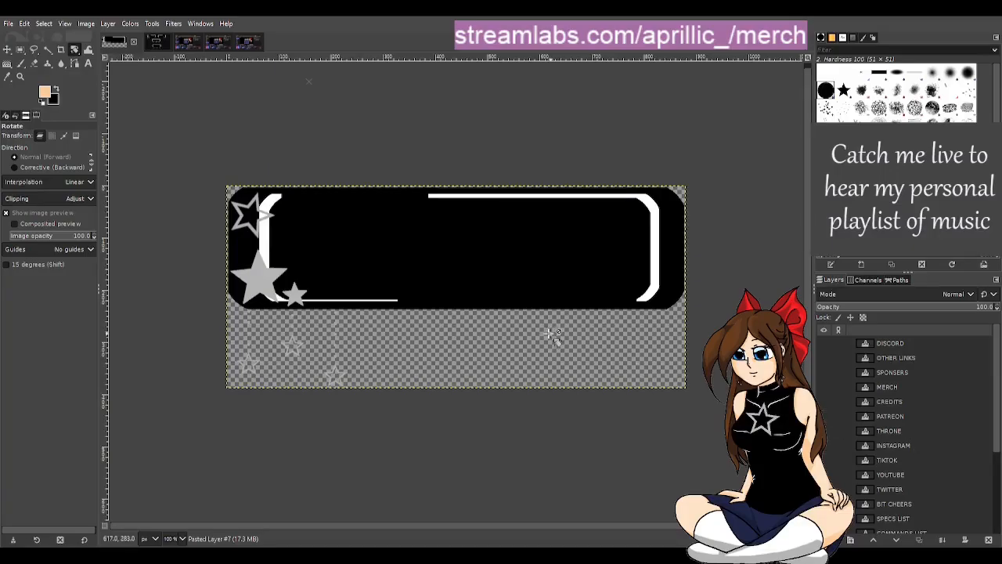
pyautogui.click(892, 344)
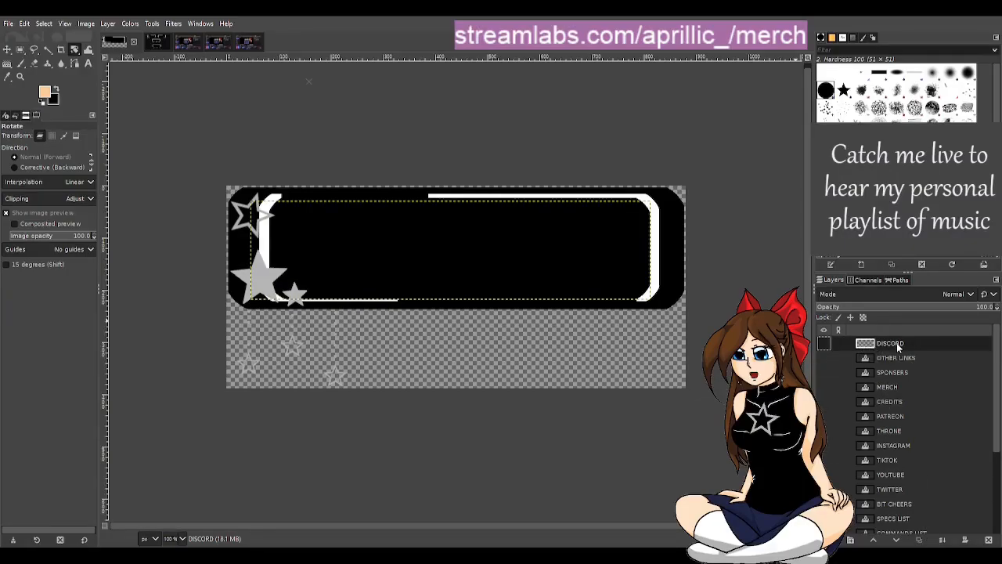
pyautogui.click(902, 304)
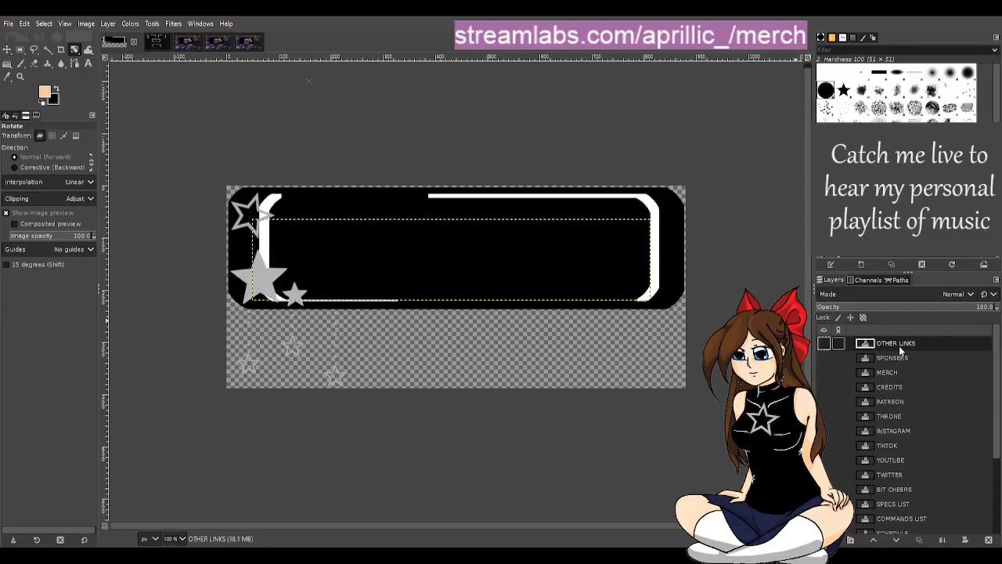
pyautogui.rightClick(899, 344)
pyautogui.click(902, 304)
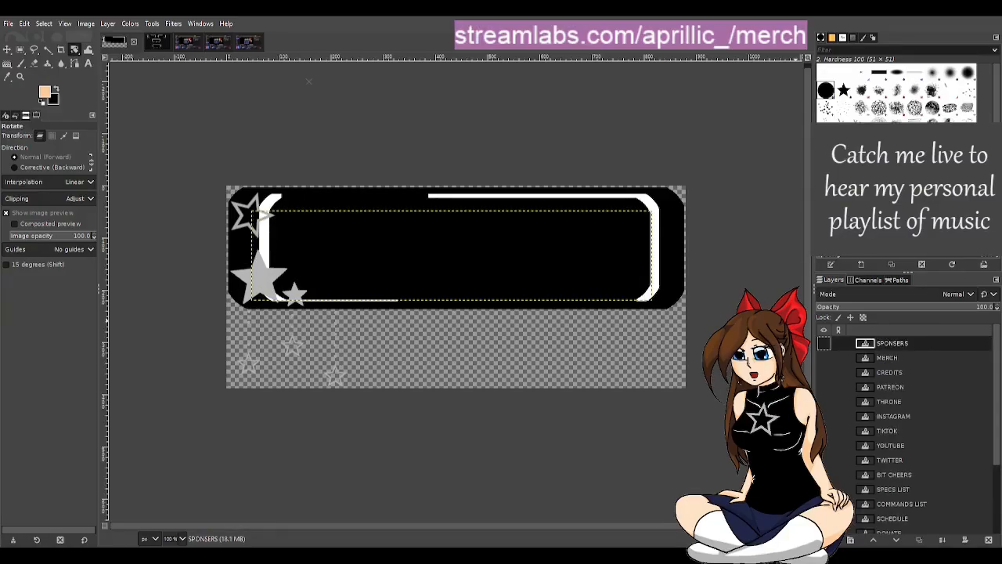
pyautogui.rightClick(897, 346)
pyautogui.click(902, 304)
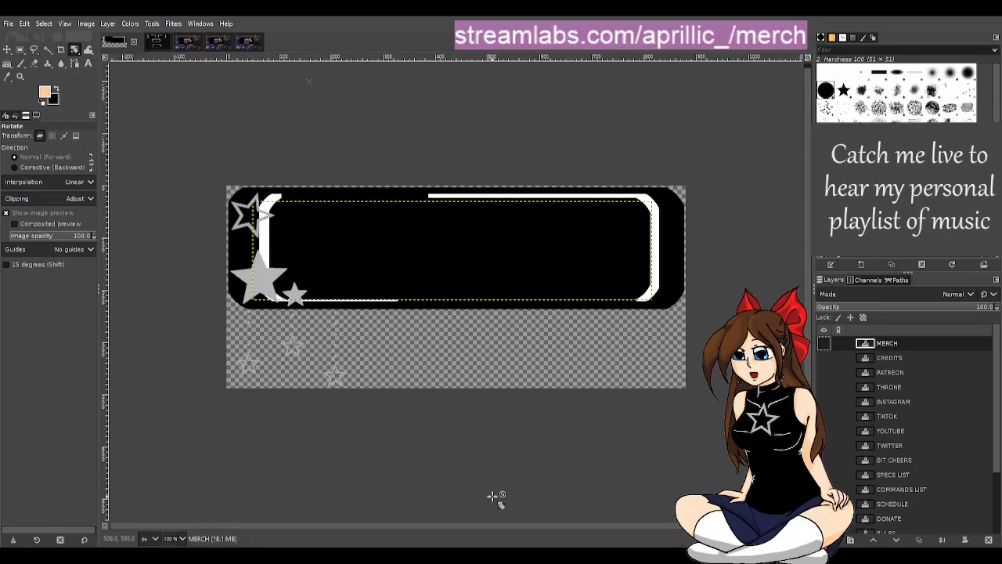
pyautogui.rightClick(886, 344)
pyautogui.click(930, 252)
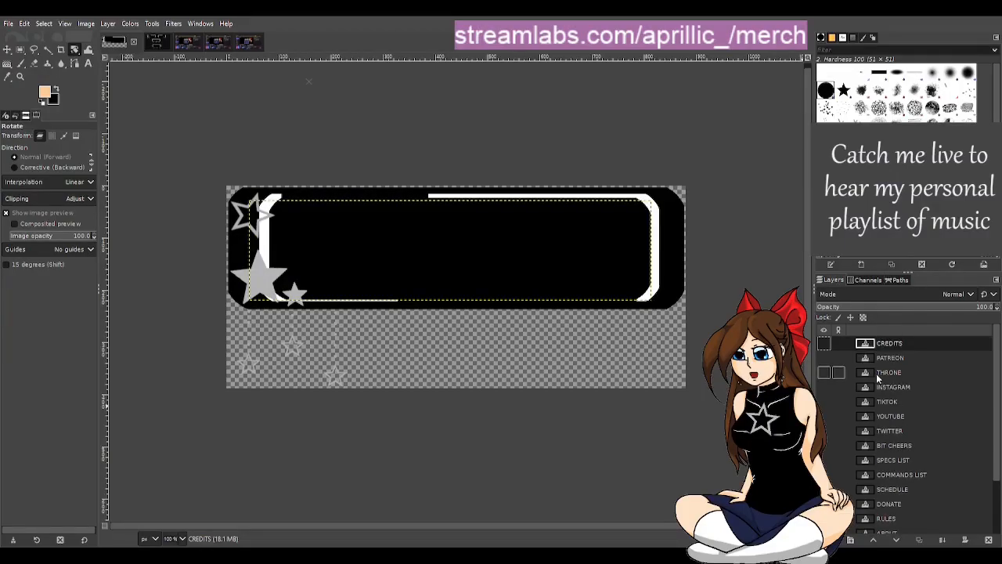
# Step: Delete the CREDITS, PATREON, THRONE, INSTAGRAM and TIKTOK text layers
pyautogui.click(929, 253)
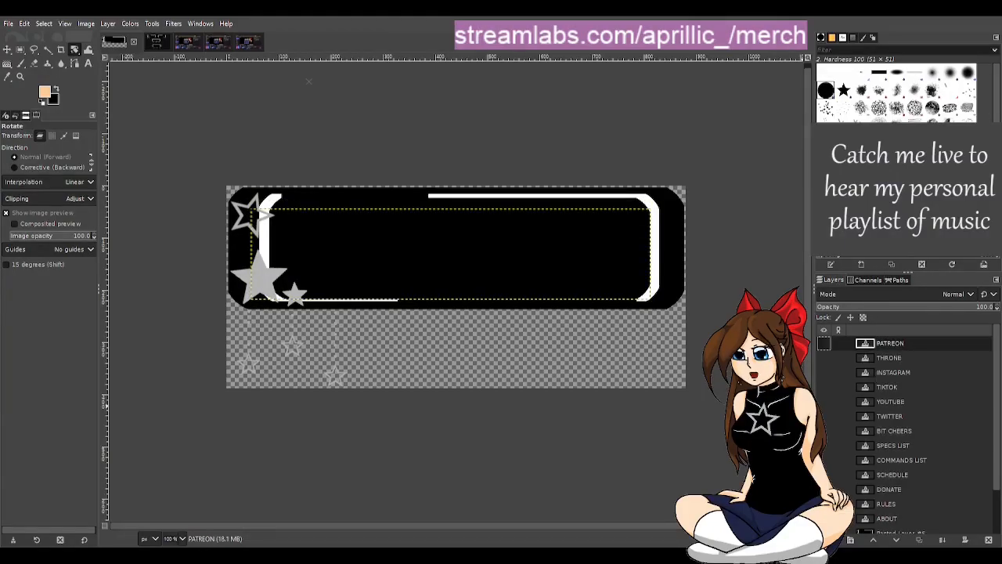
pyautogui.rightClick(884, 344)
pyautogui.click(928, 253)
pyautogui.rightClick(900, 344)
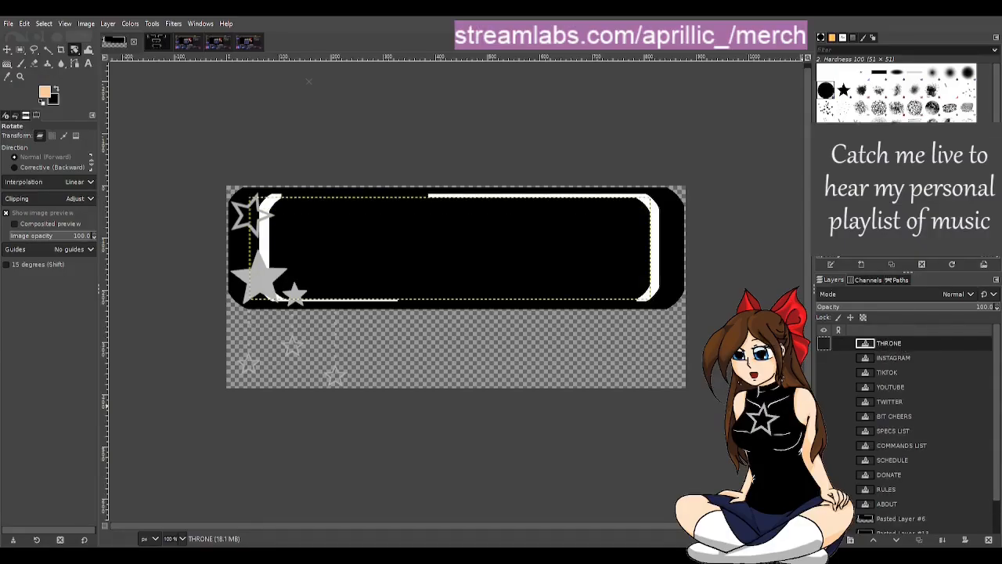
pyautogui.click(927, 254)
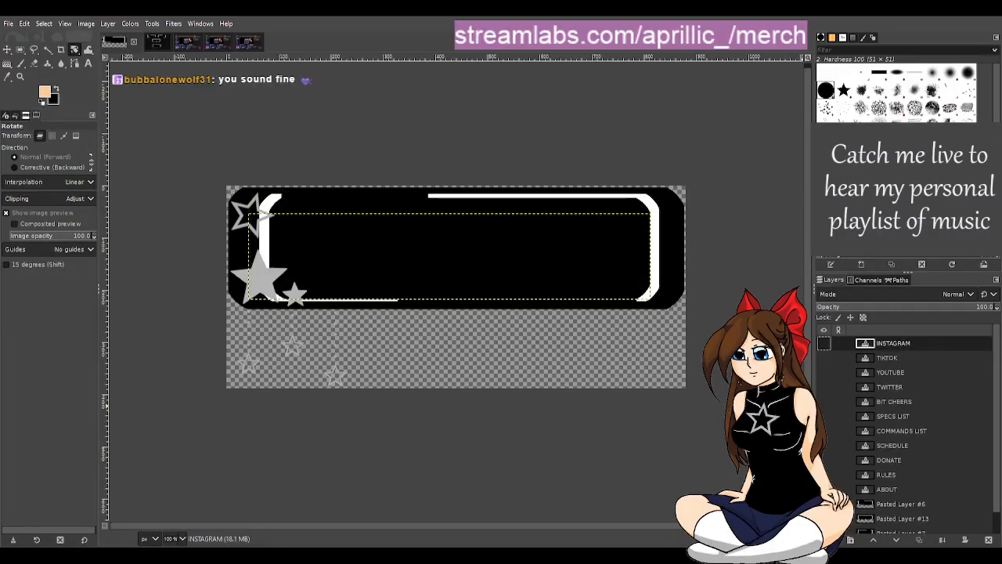
pyautogui.click(928, 254)
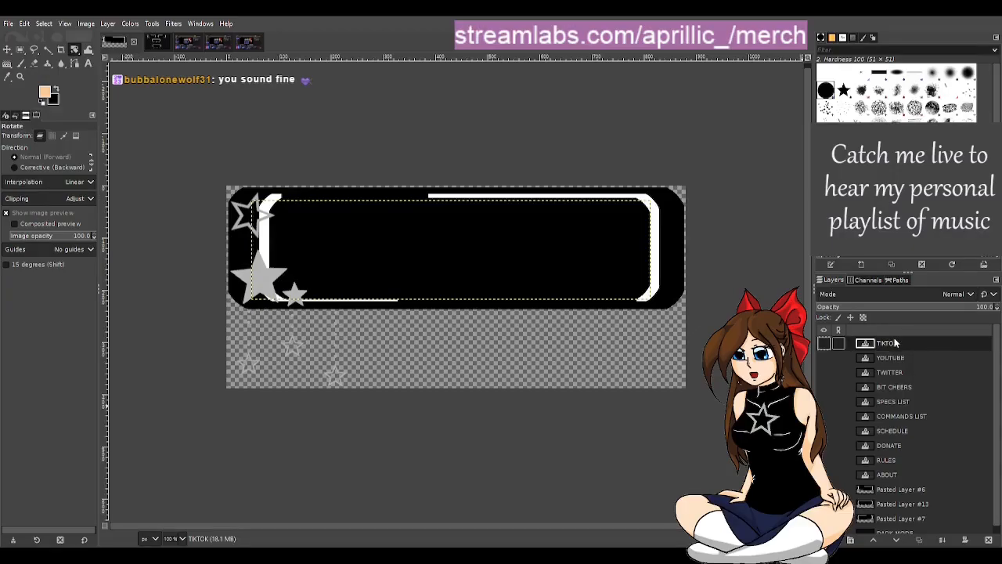
pyautogui.click(929, 254)
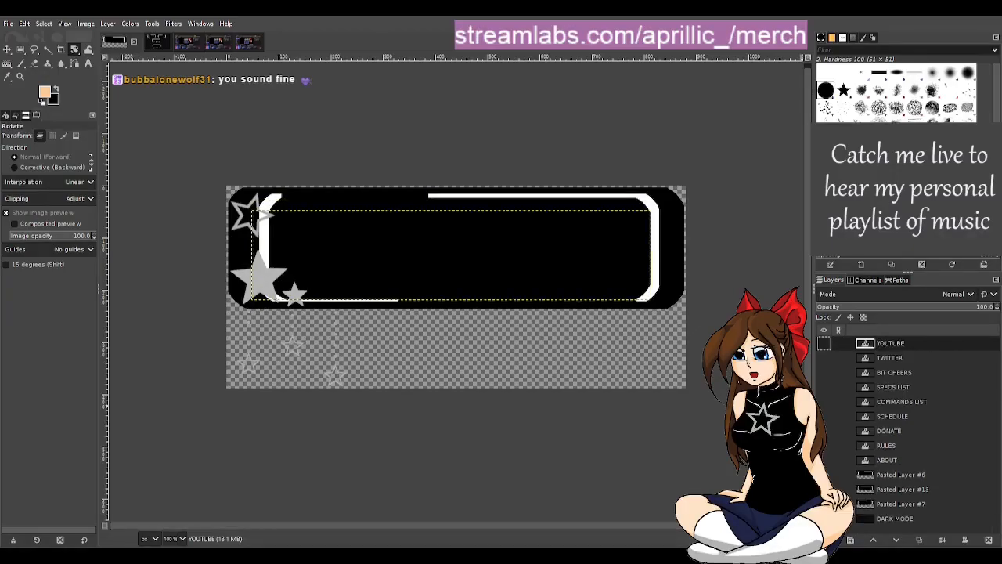
# Step: Delete the YOUTUBE, TWITTER, BIT CHEERS and SPECS LIST text layers
pyautogui.rightClick(897, 346)
pyautogui.click(928, 254)
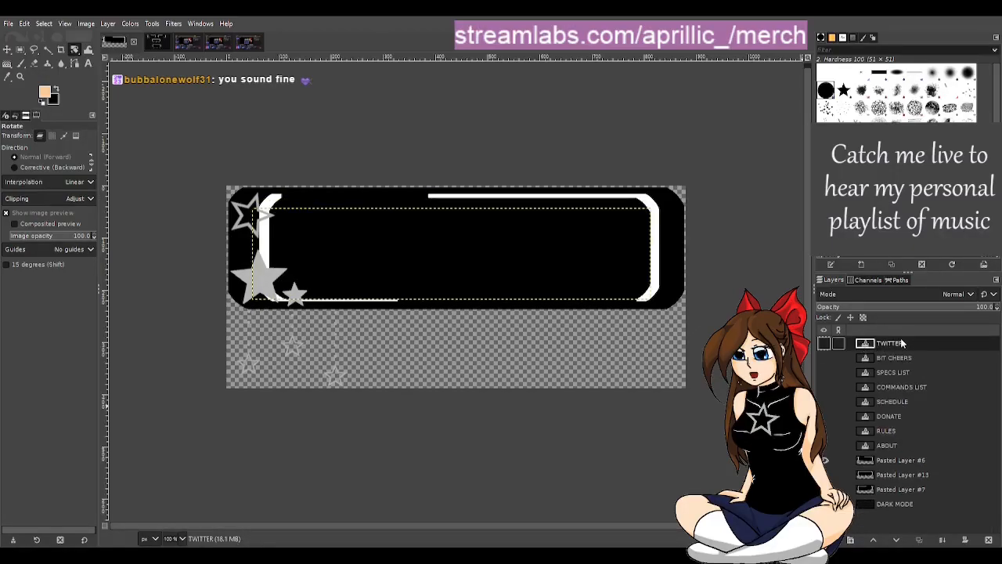
pyautogui.click(929, 254)
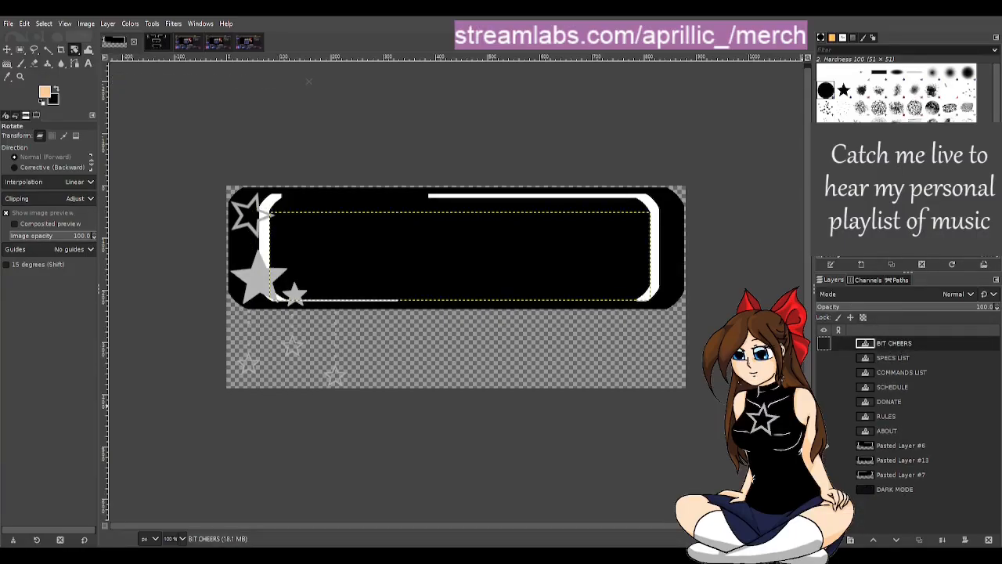
pyautogui.click(929, 254)
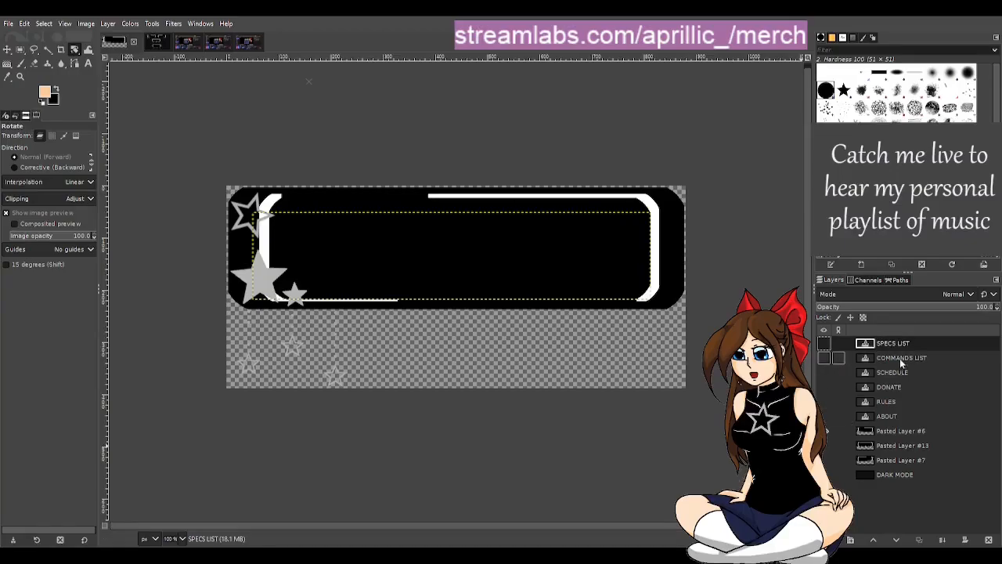
pyautogui.click(914, 246)
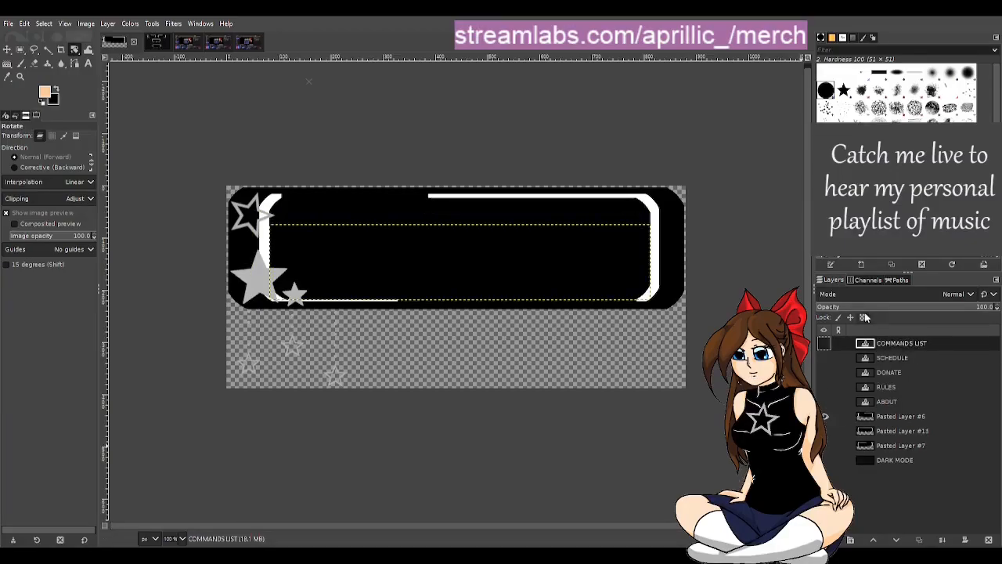
# Step: Delete the COMMANDS LIST, SCHEDULE, DONATE and RULES text layers, keeping only the ABOUT text layer
pyautogui.rightClick(887, 345)
pyautogui.click(914, 246)
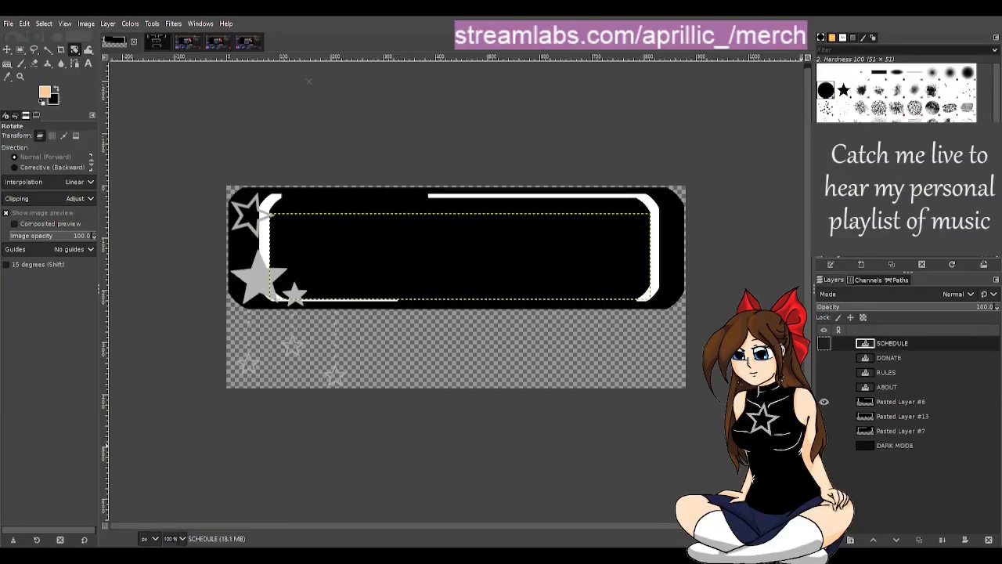
pyautogui.rightClick(898, 343)
pyautogui.click(925, 248)
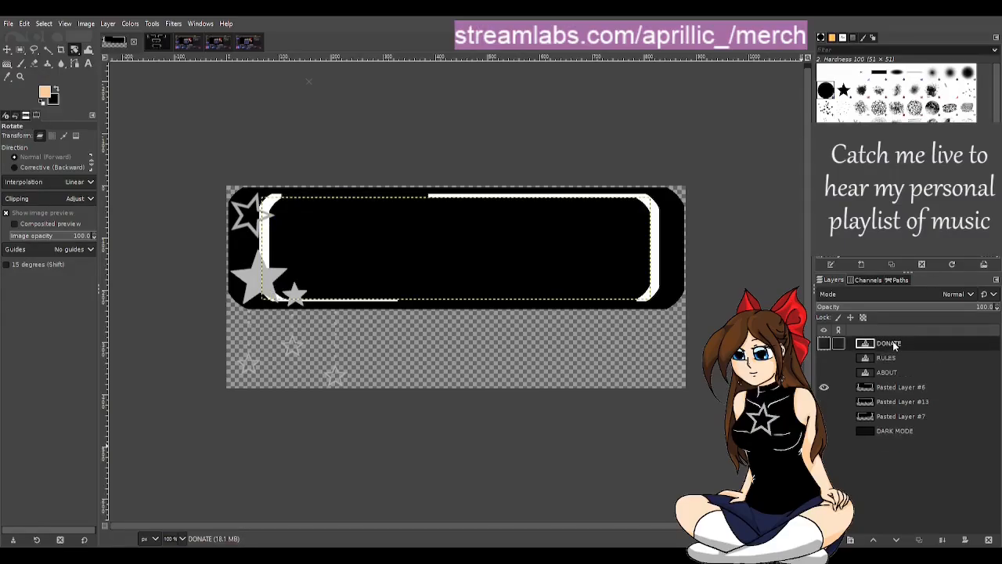
pyautogui.click(921, 248)
pyautogui.rightClick(891, 343)
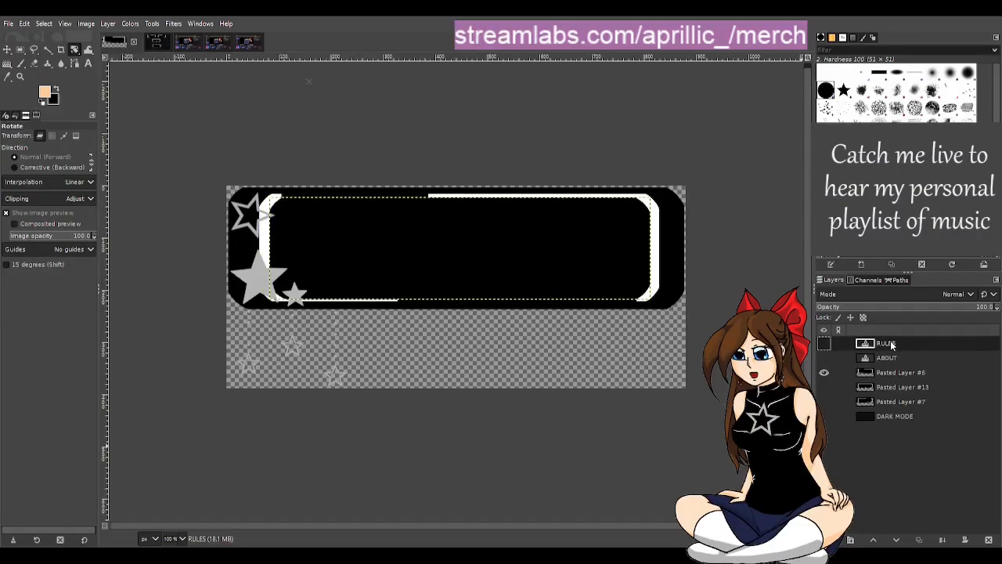
pyautogui.click(923, 249)
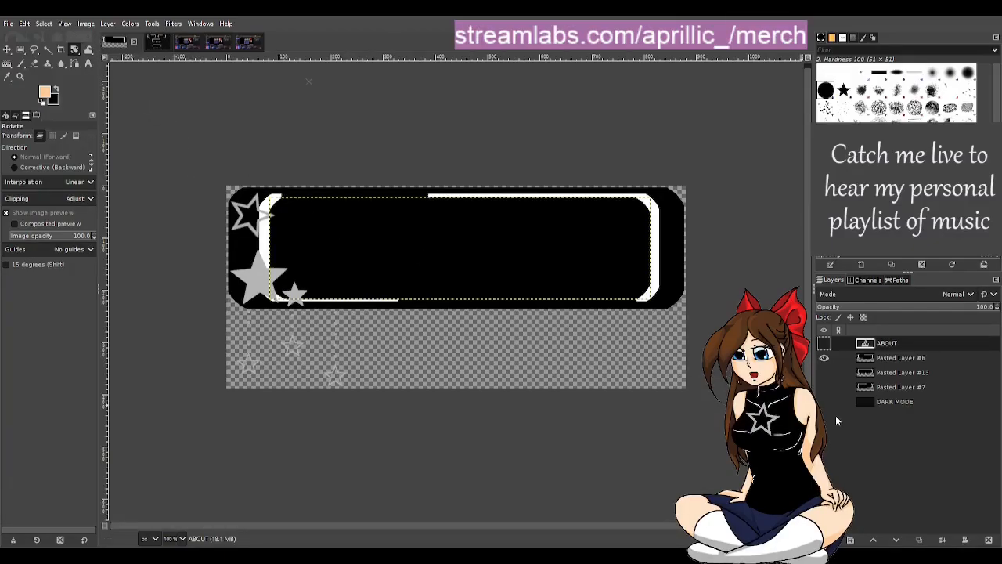
# Step: Preview Pasted Layer #13 by toggling its visibility, and make Pasted Layer #6 the active layer
pyautogui.click(900, 373)
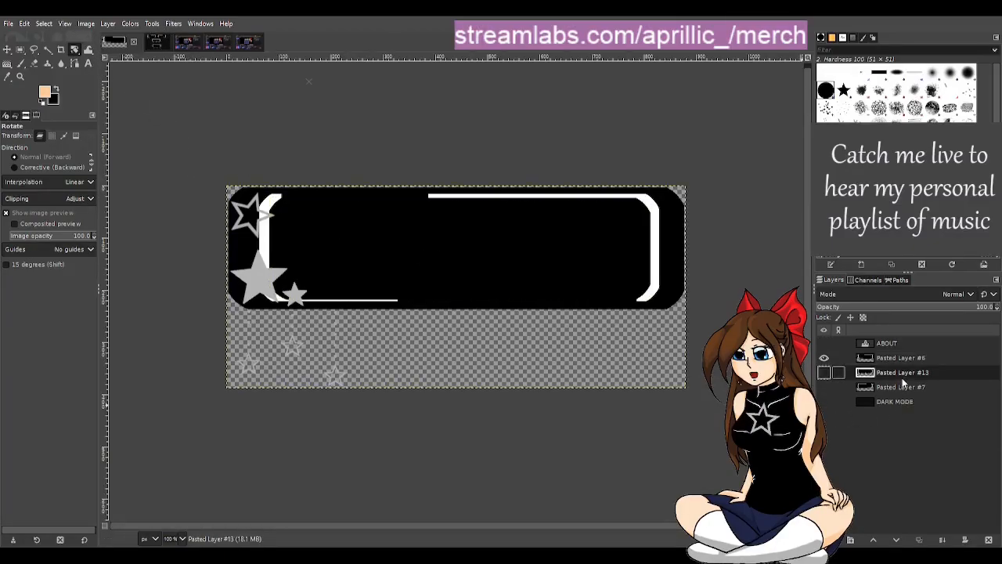
pyautogui.click(823, 373)
pyautogui.click(824, 375)
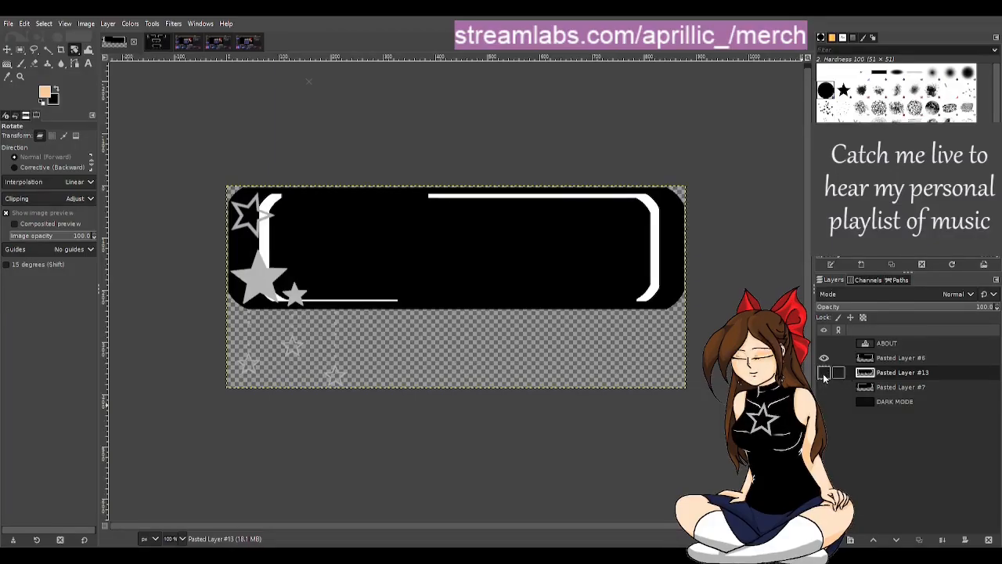
pyautogui.click(823, 374)
pyautogui.click(824, 374)
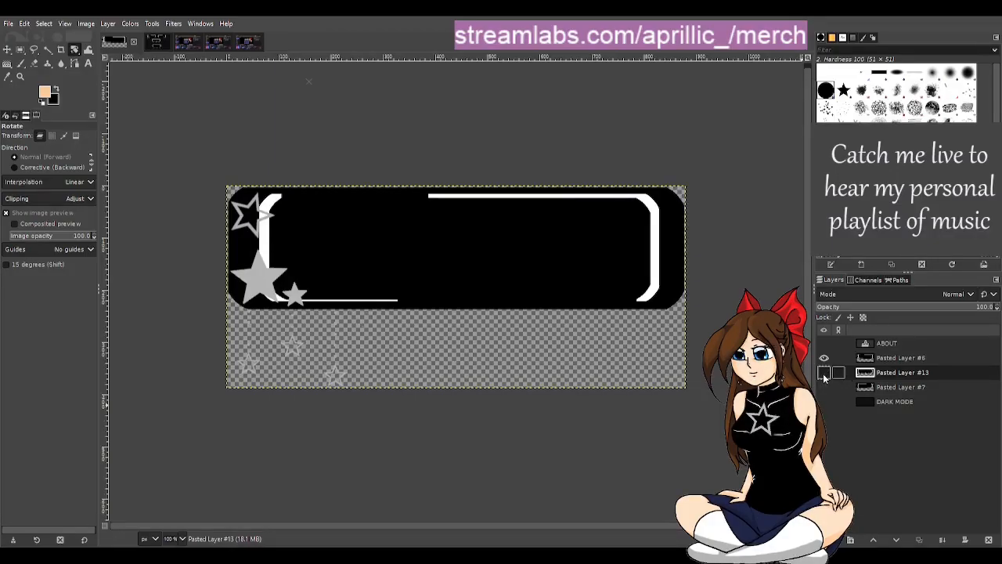
pyautogui.click(904, 358)
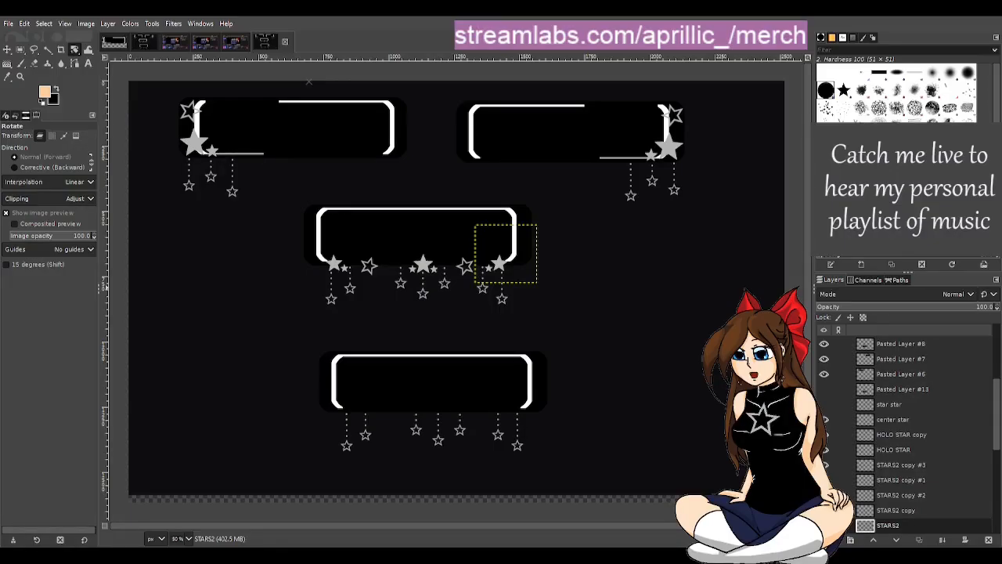
# Step: Check the STARS2 copy #3 and #1 layers in the layered panel art, and show the DARK MODE layer in the blank panel image
pyautogui.click(908, 468)
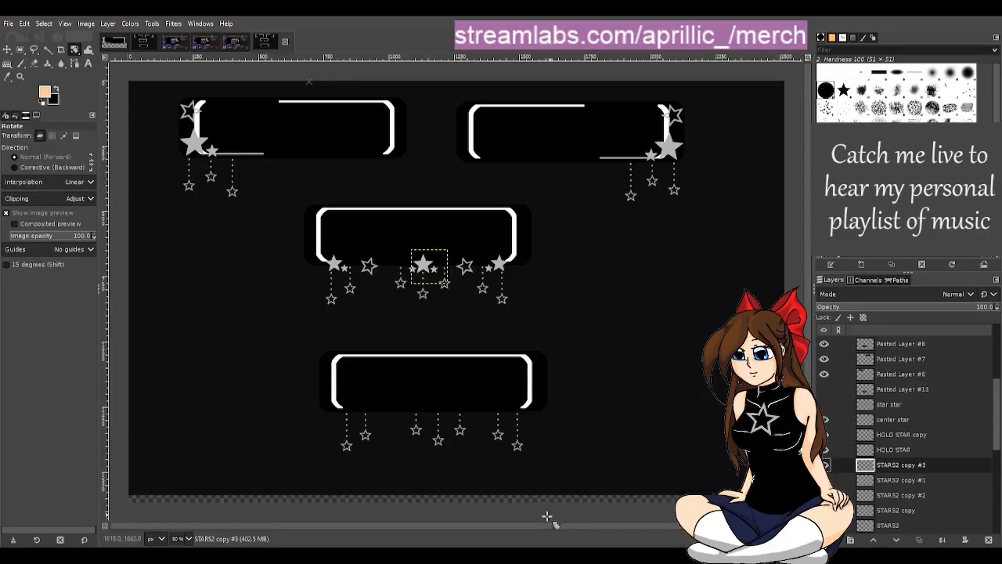
pyautogui.click(899, 479)
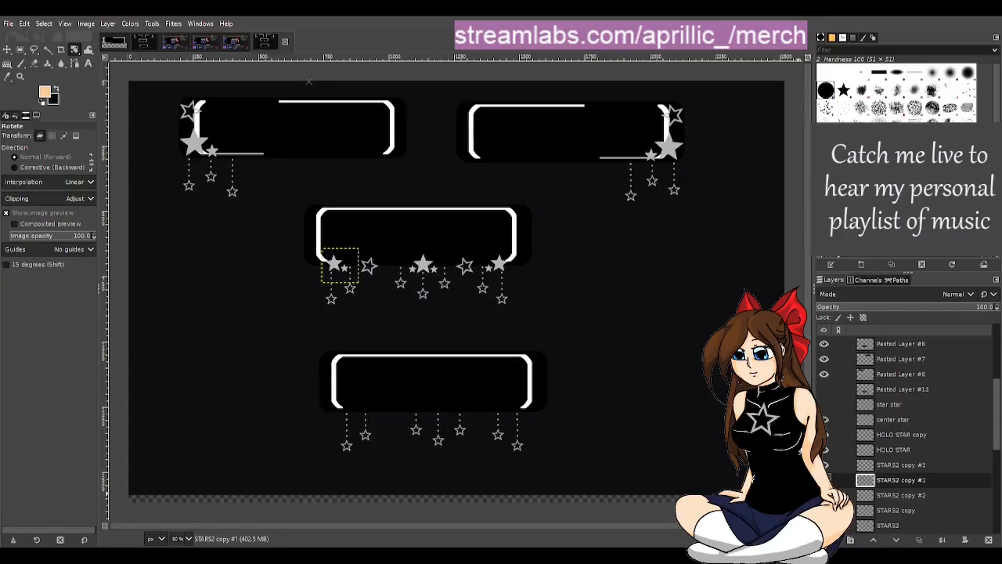
pyautogui.click(114, 41)
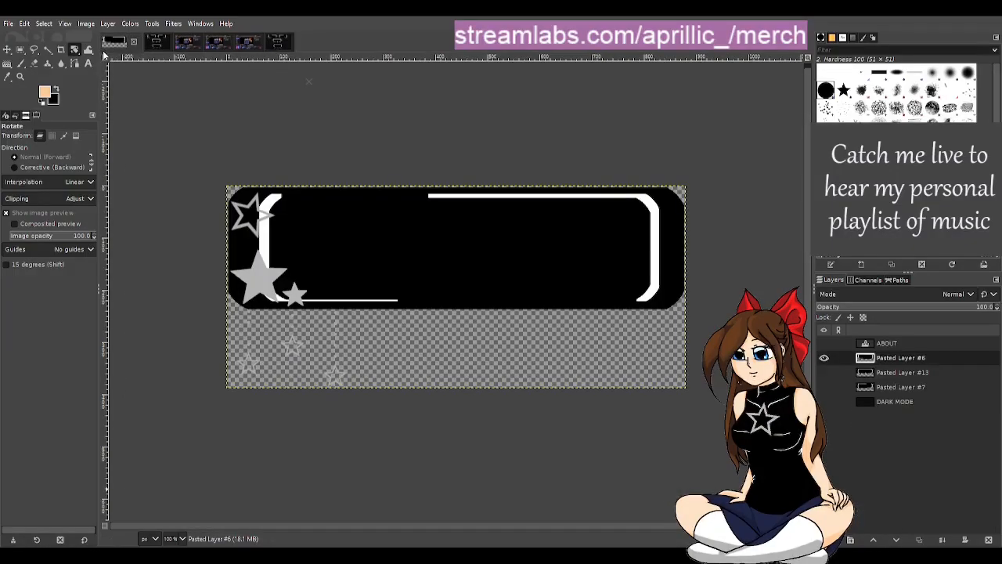
pyautogui.click(824, 401)
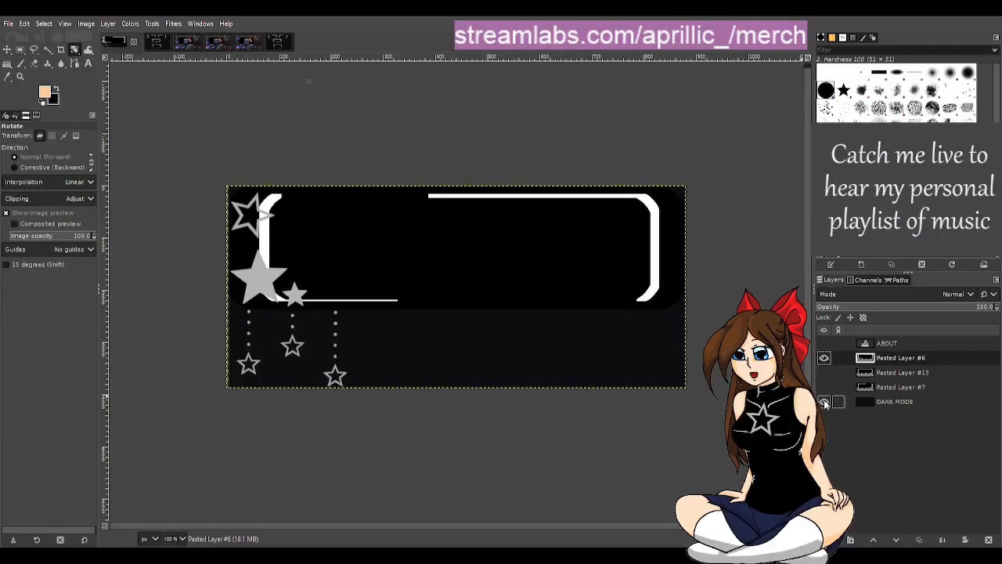
# Step: Enlarge the canvas to 1560 × 688 px around the centred panel artwork, resizing the layers to match
pyautogui.click(78, 28)
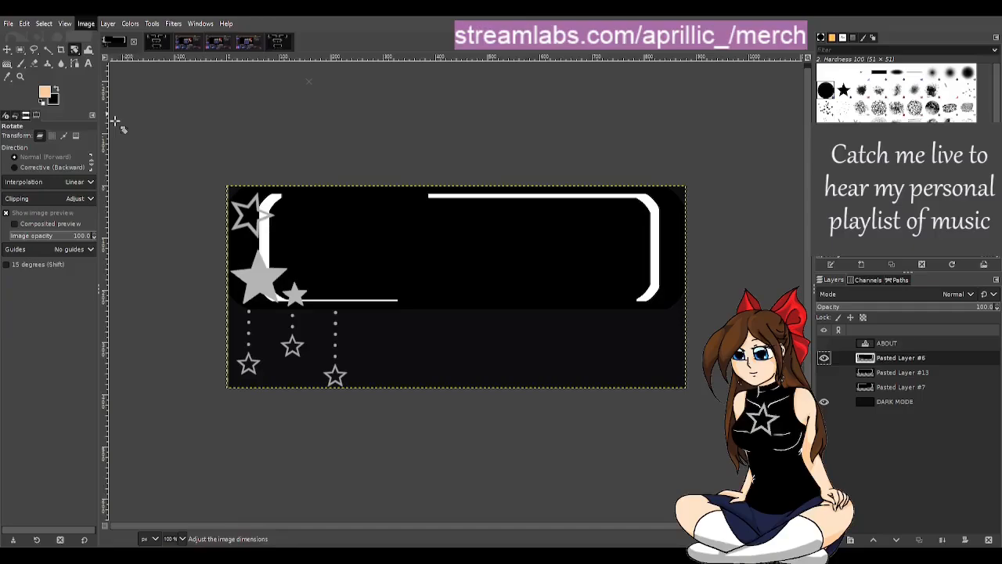
pyautogui.click(115, 122)
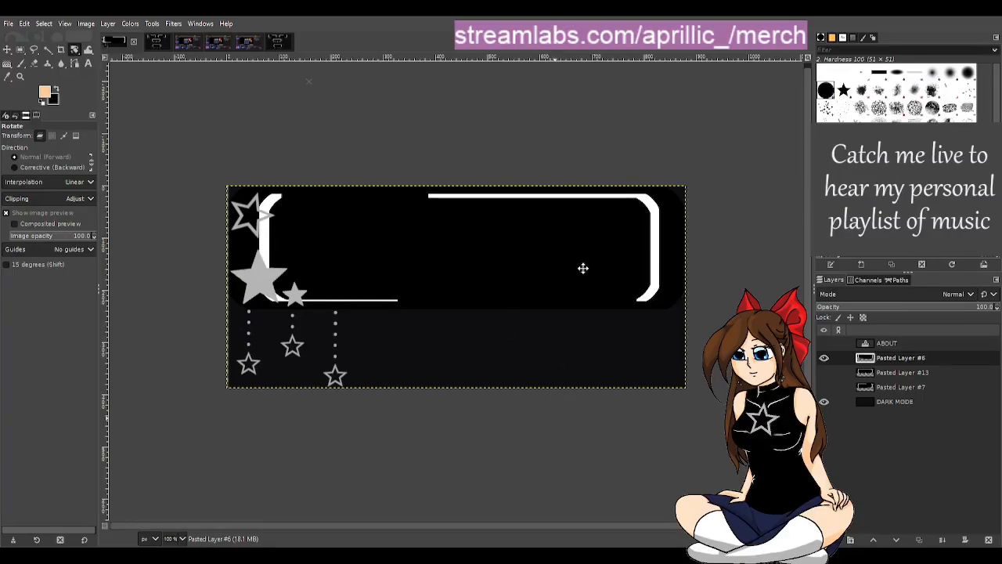
pyautogui.click(542, 402)
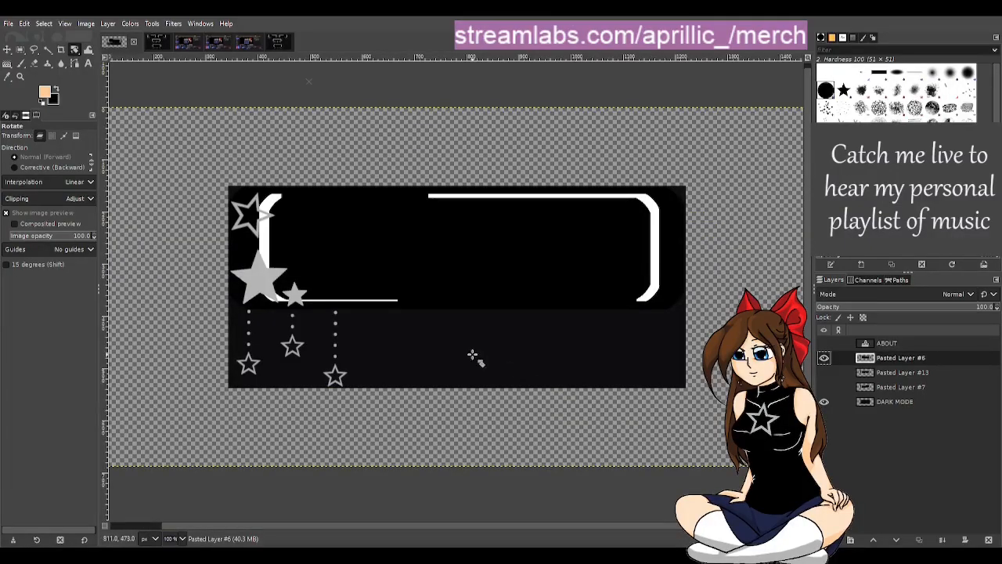
pyautogui.scroll(-1, 479, 352)
pyautogui.moveTo(562, 527); pyautogui.dragTo(567, 528)
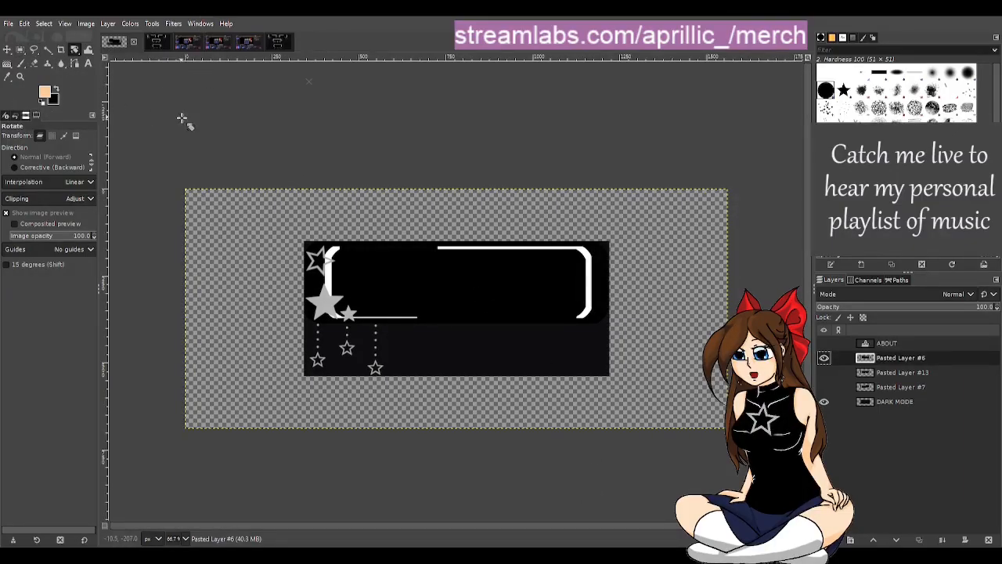
# Step: Fill the entire DARK MODE layer with the dark background colour sampled from its existing area, and save the image
pyautogui.click(824, 400)
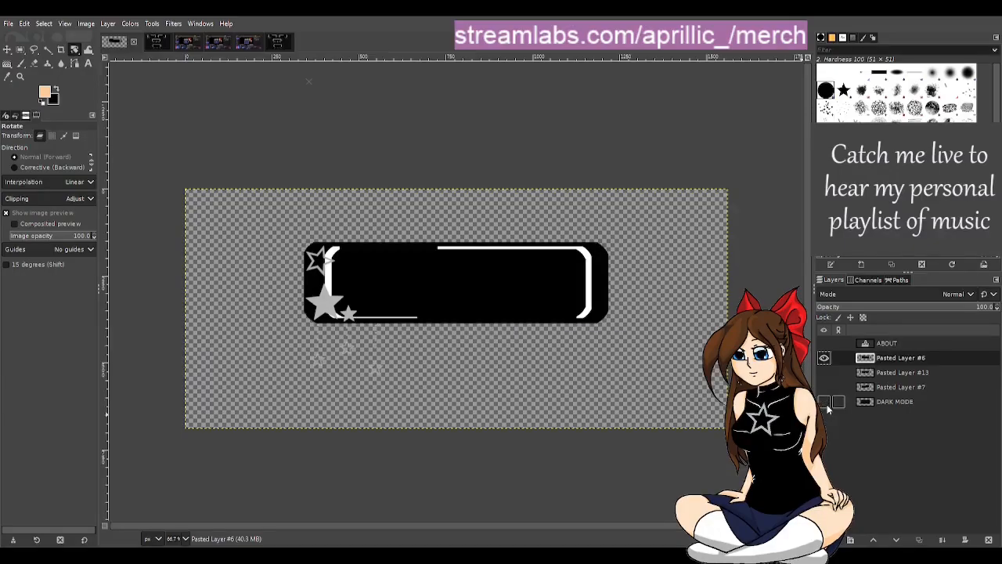
pyautogui.click(875, 402)
pyautogui.click(824, 401)
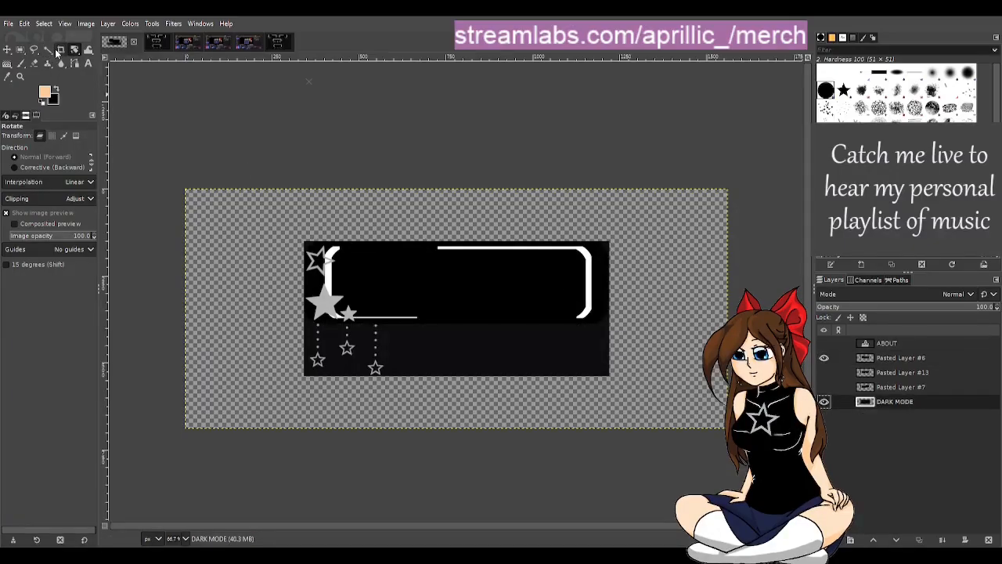
pyautogui.click(59, 50)
pyautogui.rightClick(8, 65)
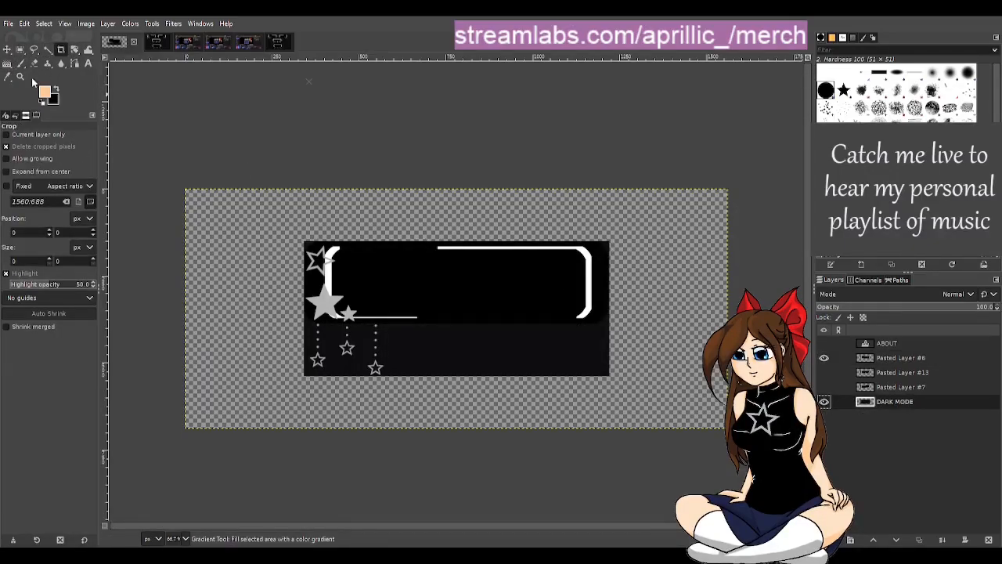
pyautogui.click(48, 73)
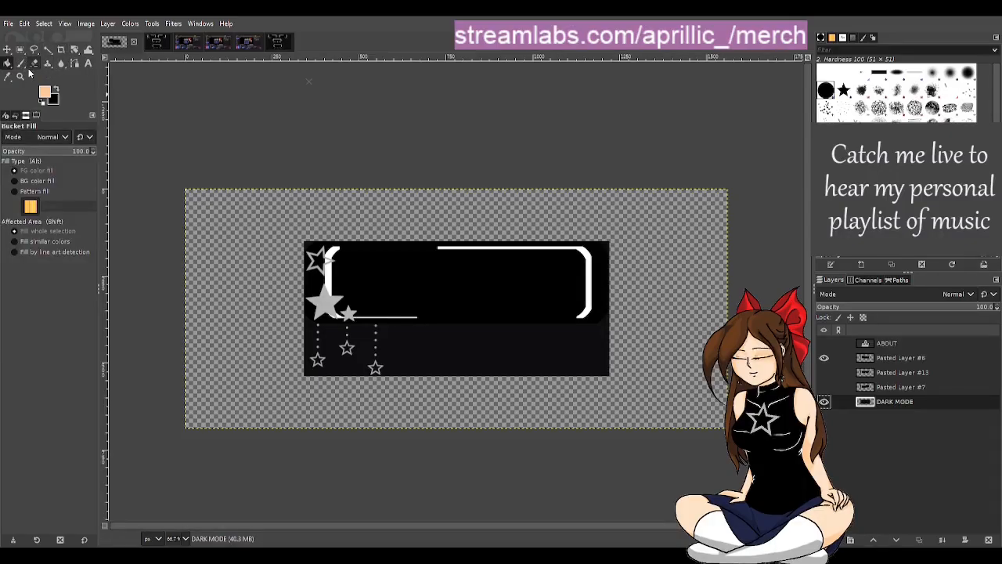
pyautogui.click(9, 76)
pyautogui.click(445, 363)
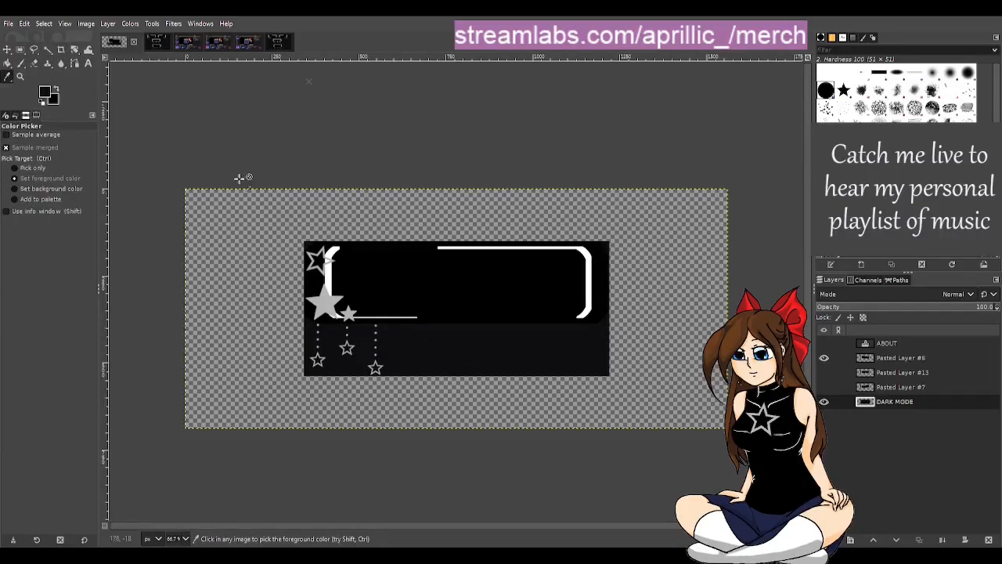
pyautogui.click(8, 65)
pyautogui.click(253, 225)
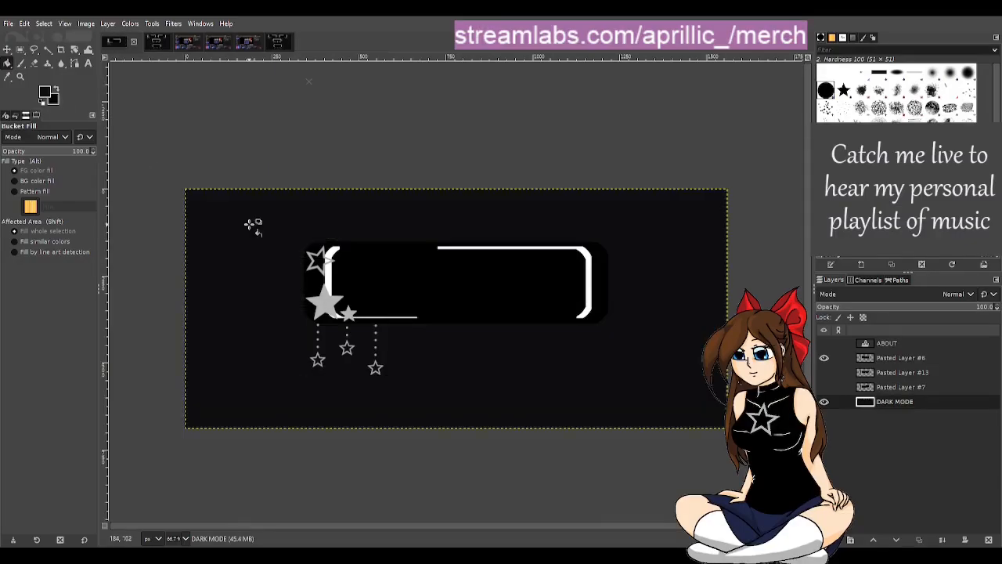
pyautogui.hotkey('ctrl', 's')
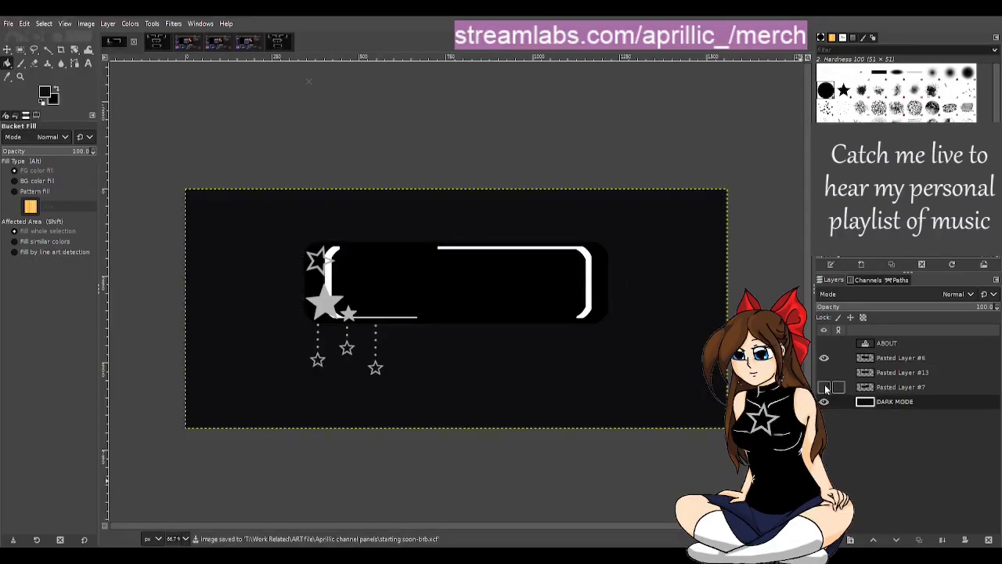
# Step: Preview Pasted Layer #13 on its own, and hide both it and Pasted Layer #6 so only the DARK MODE background shows
pyautogui.click(833, 375)
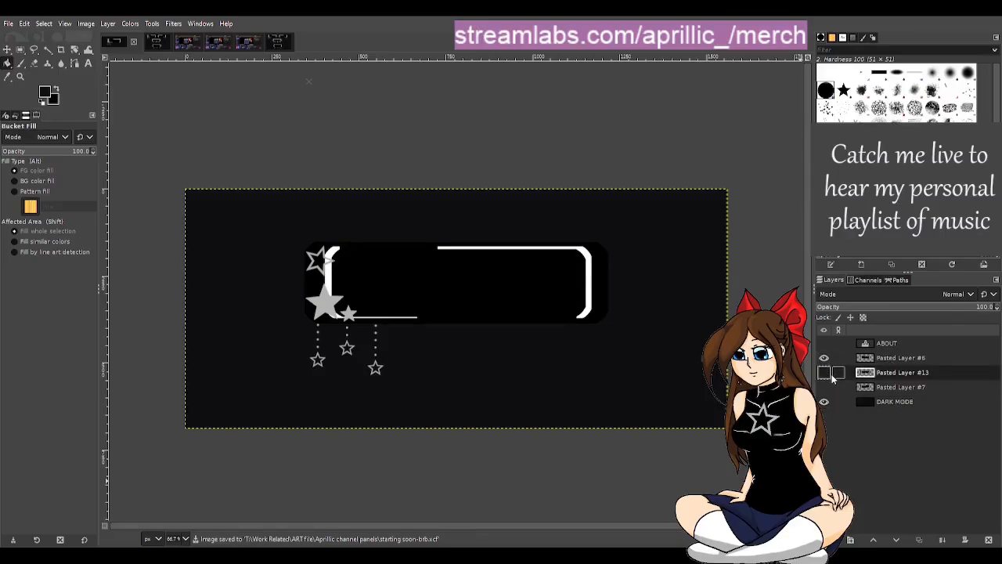
pyautogui.click(825, 374)
pyautogui.click(824, 374)
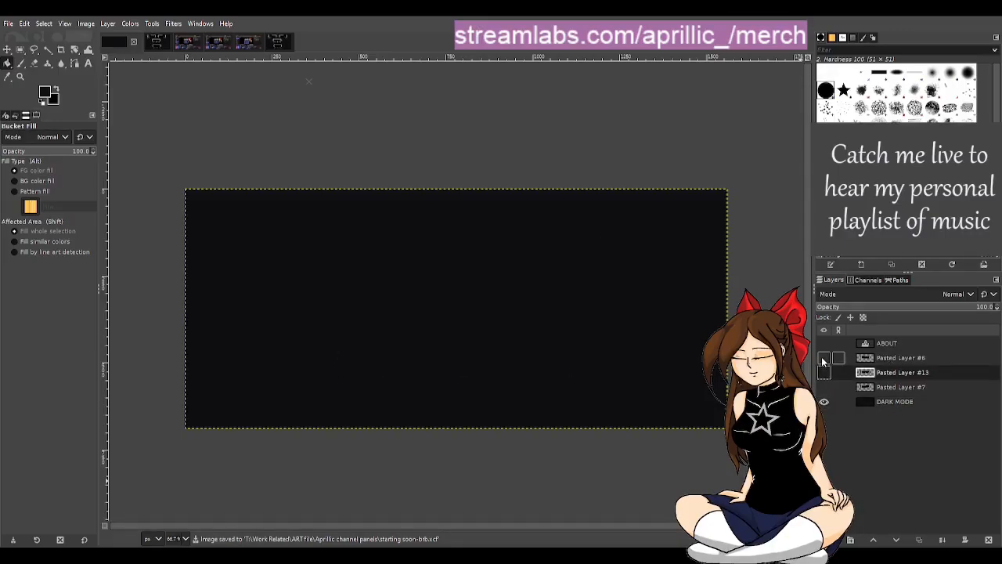
pyautogui.click(824, 358)
pyautogui.click(824, 373)
pyautogui.click(824, 358)
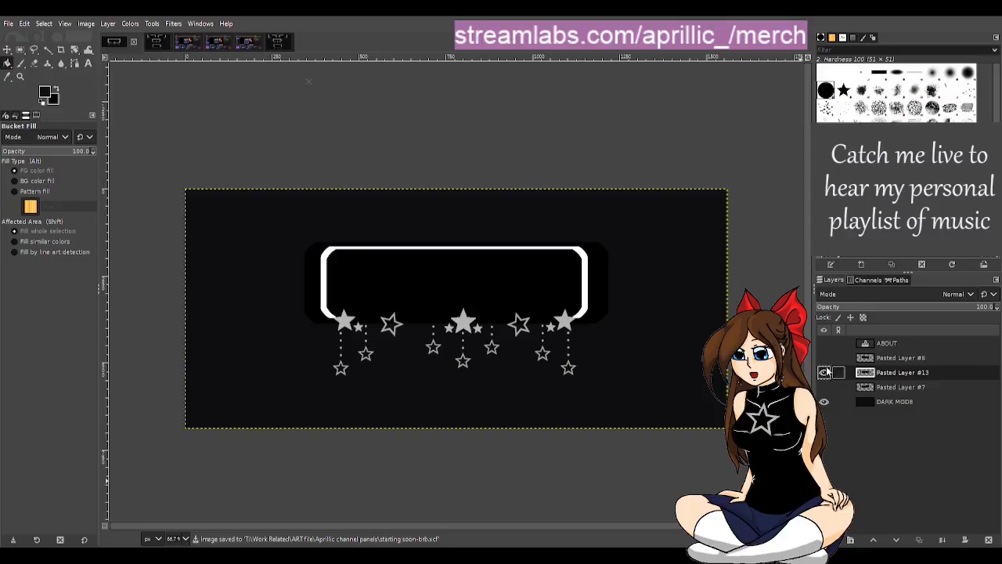
pyautogui.click(824, 373)
# Step: In ts ssoon.png, select the Starting Soon timer box with a tight rectangle of about 347 × 224 px and copy it
pyautogui.click(255, 46)
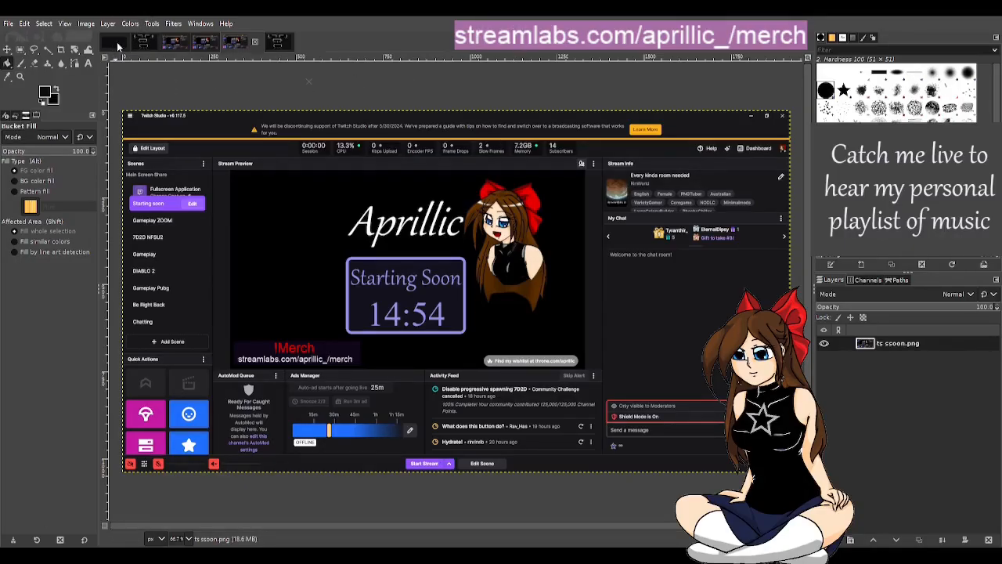
pyautogui.click(20, 48)
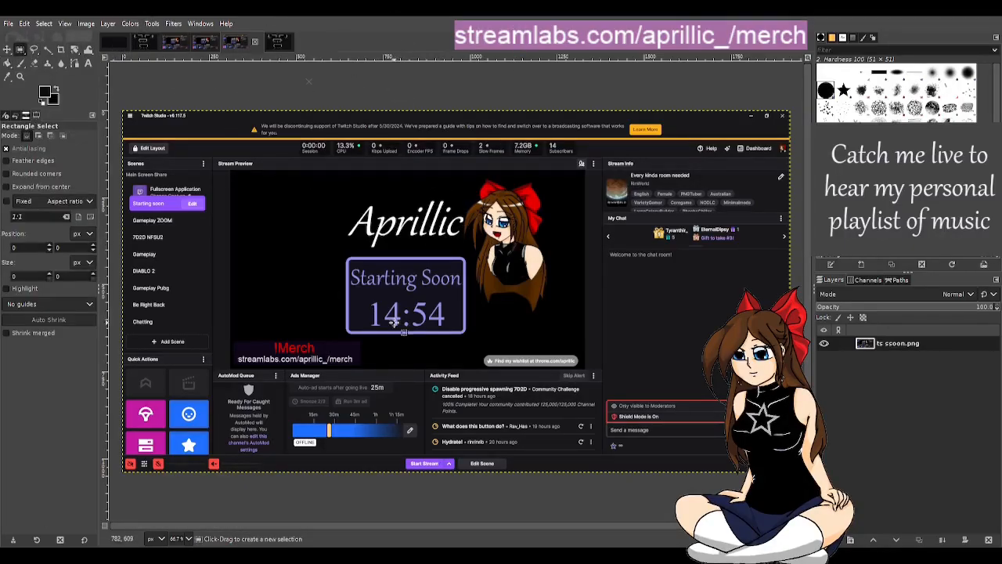
pyautogui.moveTo(343, 253); pyautogui.dragTo(468, 337)
pyautogui.moveTo(409, 257); pyautogui.dragTo(409, 265)
pyautogui.scroll(3, 423, 278)
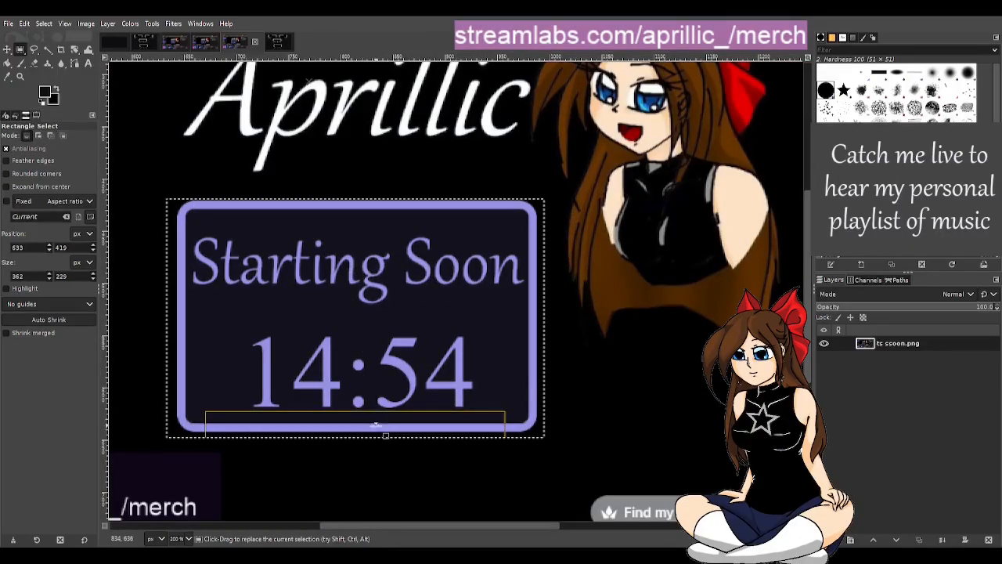
pyautogui.moveTo(380, 430); pyautogui.dragTo(380, 425)
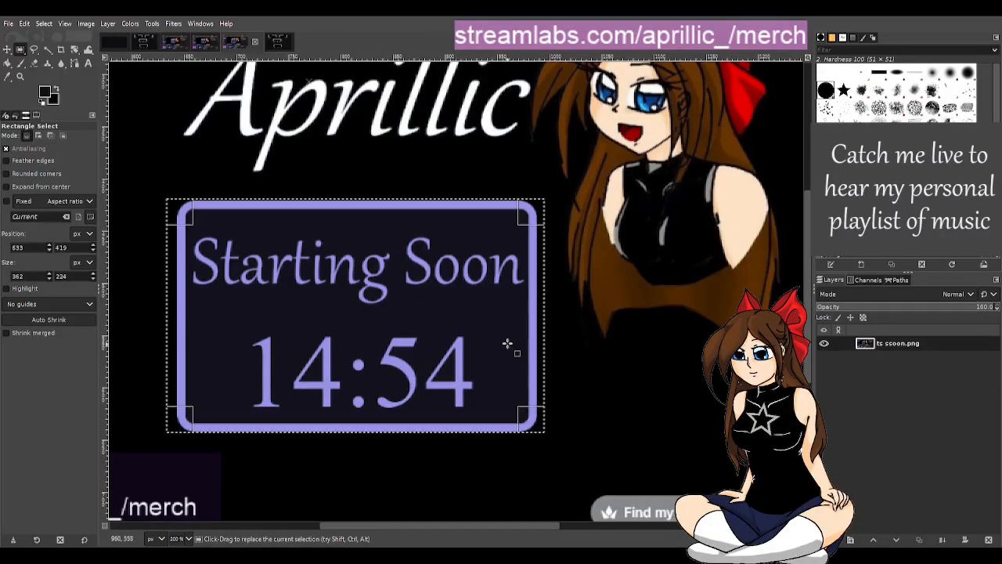
pyautogui.moveTo(521, 327); pyautogui.dragTo(514, 327)
pyautogui.moveTo(179, 309); pyautogui.dragTo(188, 309)
pyautogui.hotkey('ctrl', 'c')
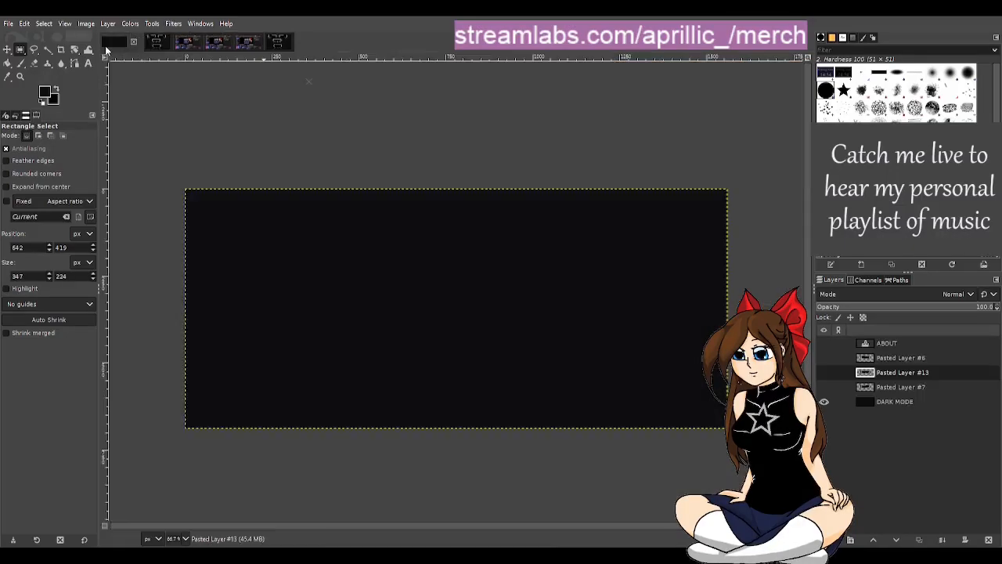
# Step: Paste the Starting Soon box into the dark panel image as a new layer and move it to the canvas's upper-left area
pyautogui.click(114, 42)
pyautogui.hotkey('ctrl', 'v')
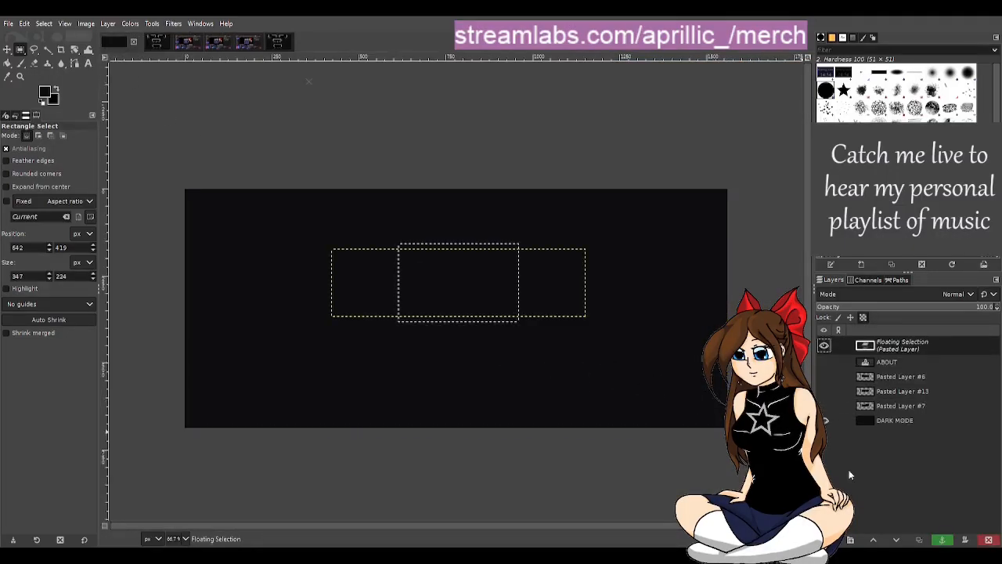
pyautogui.hotkey('shift', 'ctrl', 'n')
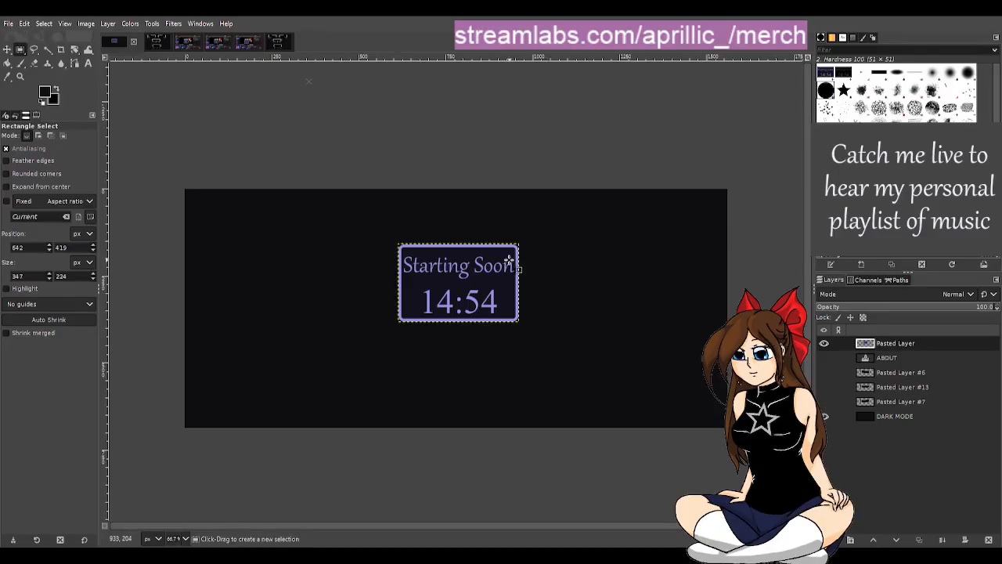
pyautogui.click(8, 48)
pyautogui.moveTo(434, 296); pyautogui.dragTo(258, 274)
# Step: In ts brb.png, select the BRB box without a timer with a tight rectangle of about 303 × 173 px and copy it
pyautogui.click(187, 43)
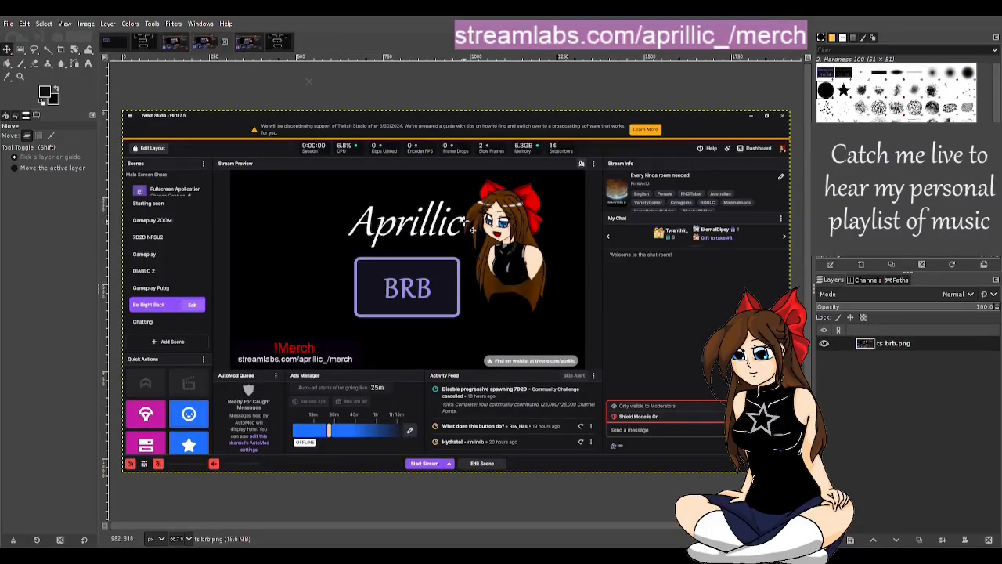
pyautogui.click(176, 47)
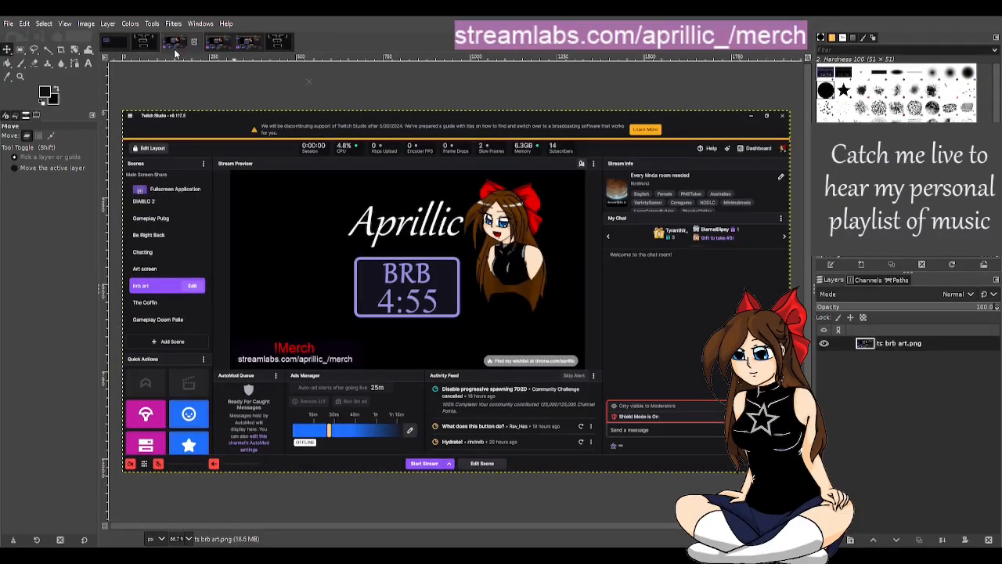
pyautogui.click(223, 47)
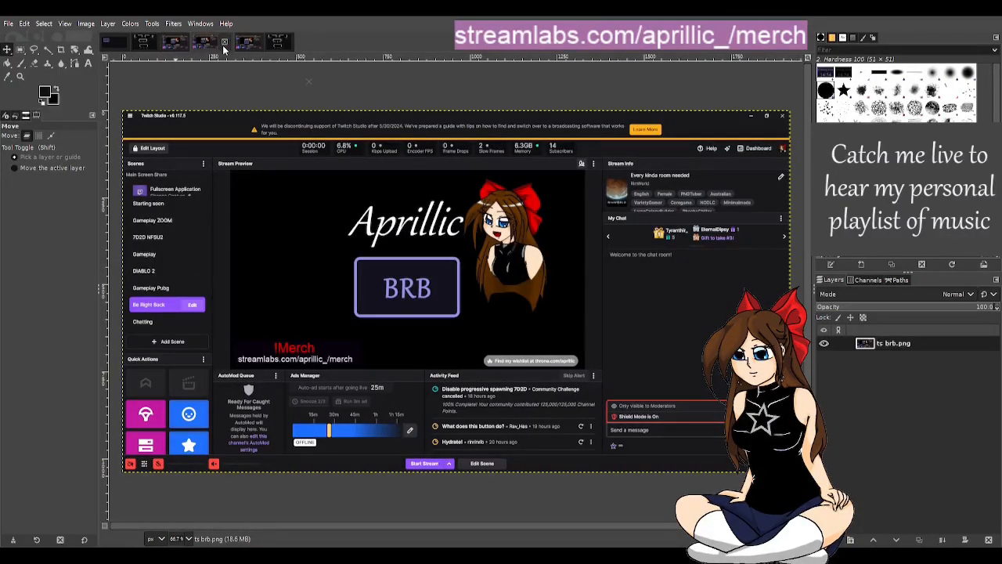
pyautogui.scroll(4, 473, 387)
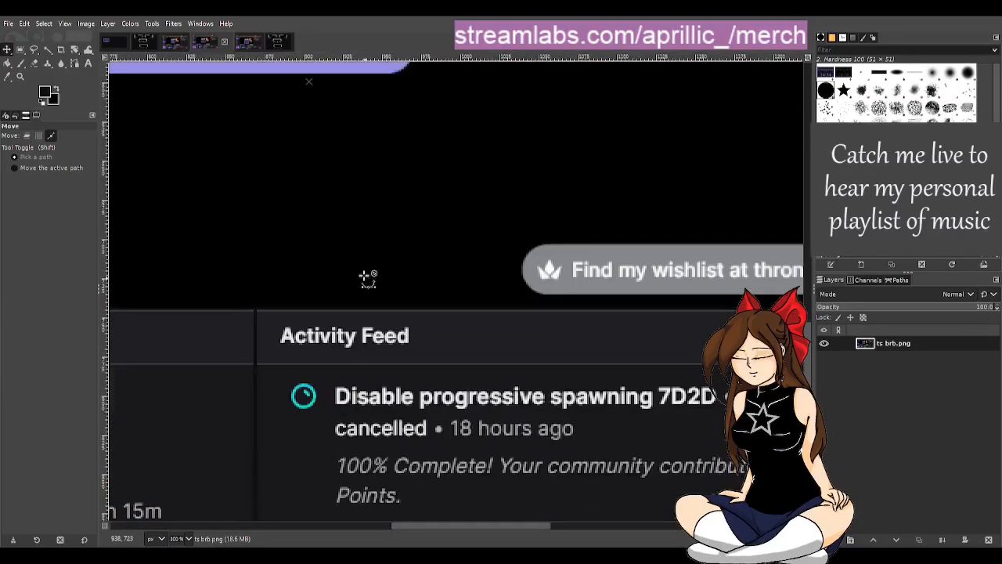
pyautogui.moveTo(443, 526); pyautogui.dragTo(366, 495)
pyautogui.scroll(5, 501, 331)
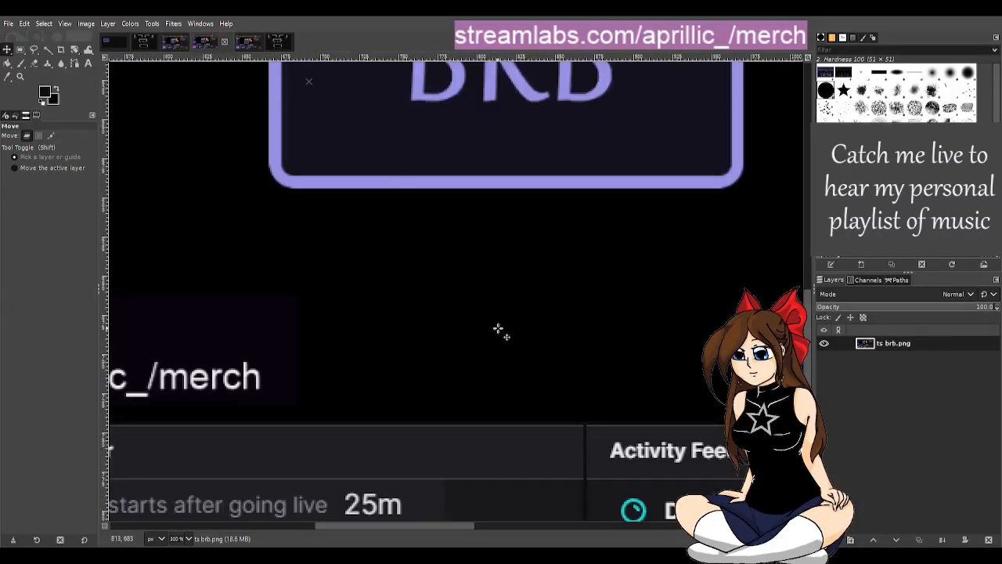
pyautogui.click(21, 49)
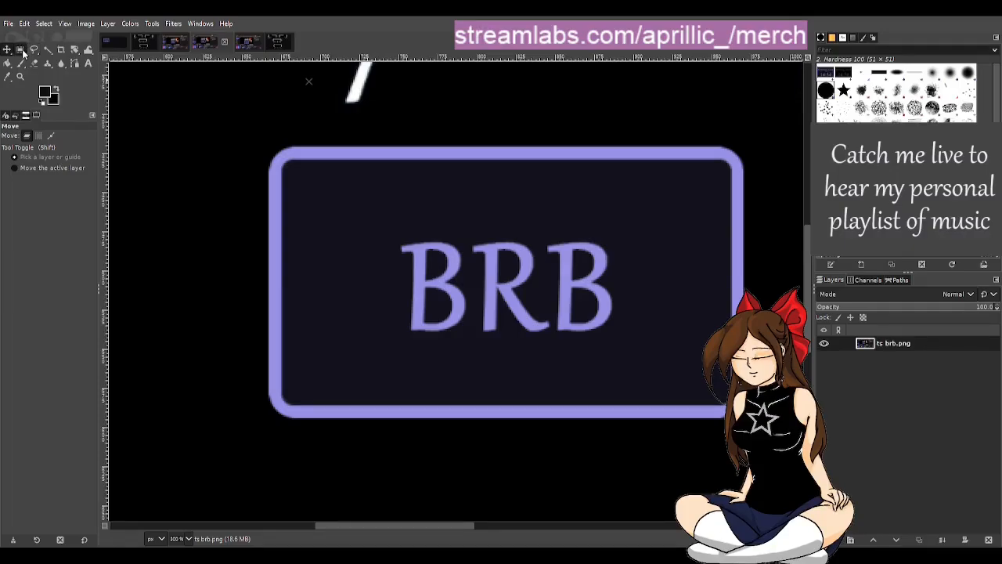
pyautogui.moveTo(261, 136); pyautogui.dragTo(742, 418)
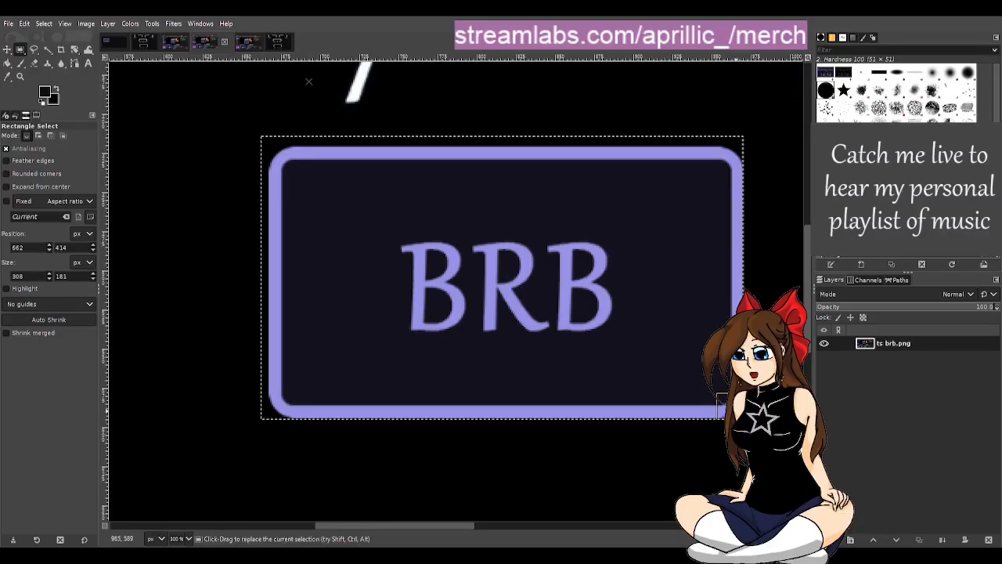
pyautogui.moveTo(310, 138); pyautogui.dragTo(336, 161)
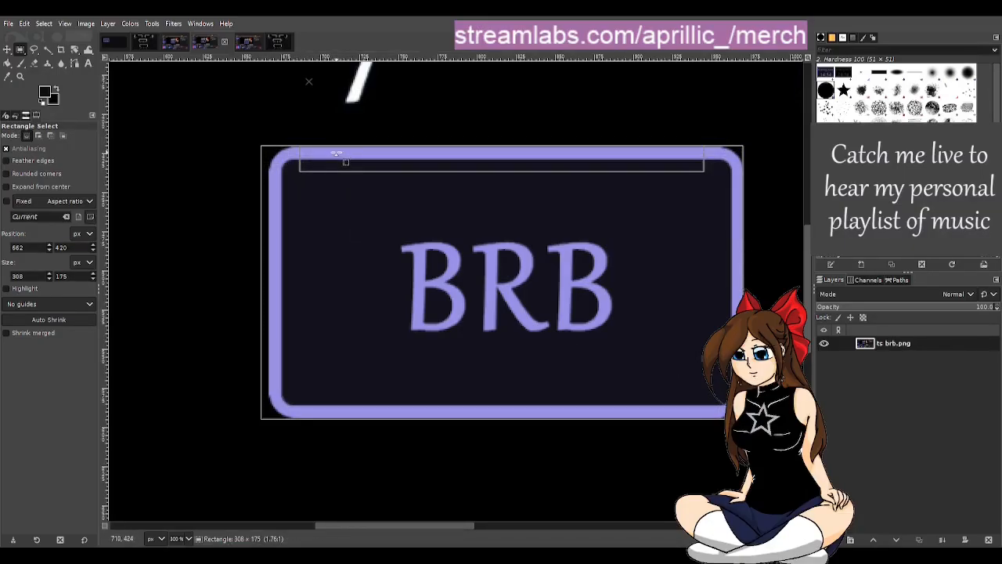
pyautogui.moveTo(276, 226); pyautogui.dragTo(284, 231)
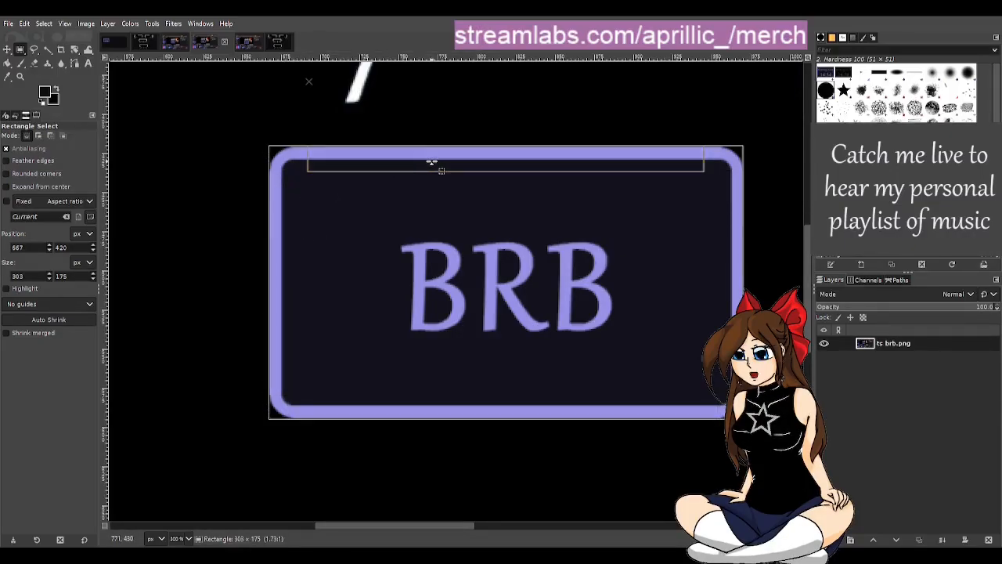
pyautogui.moveTo(431, 162); pyautogui.dragTo(431, 164)
pyautogui.moveTo(490, 402); pyautogui.dragTo(490, 404)
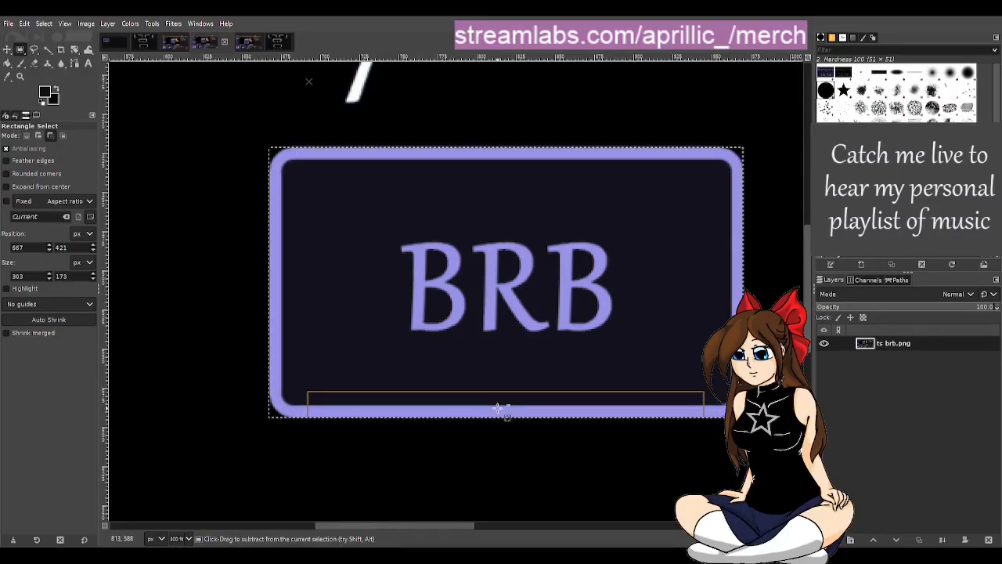
# Step: Paste the BRB box into the dark panel image and move it directly below the Starting Soon box
pyautogui.click(112, 46)
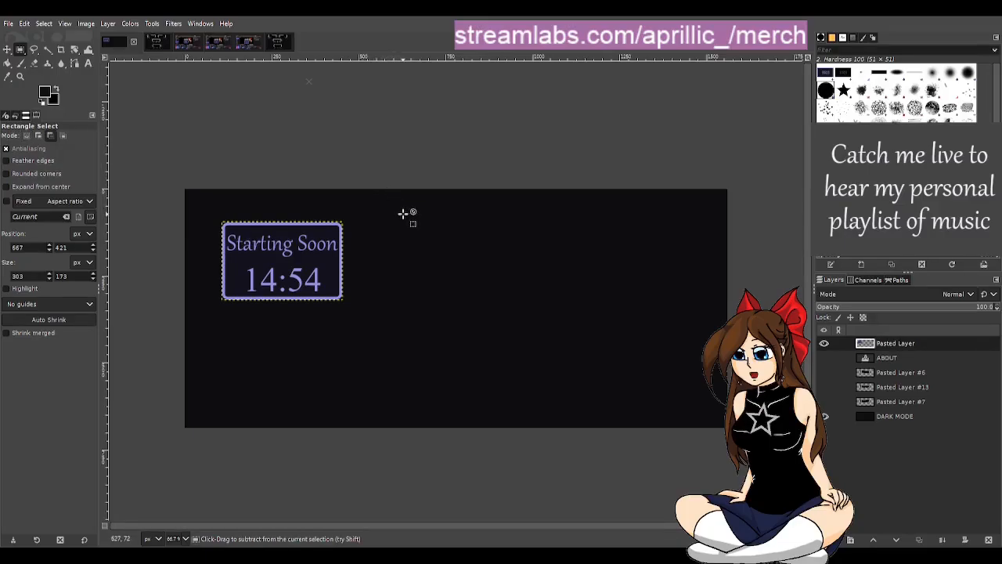
pyautogui.hotkey('ctrl', 'v')
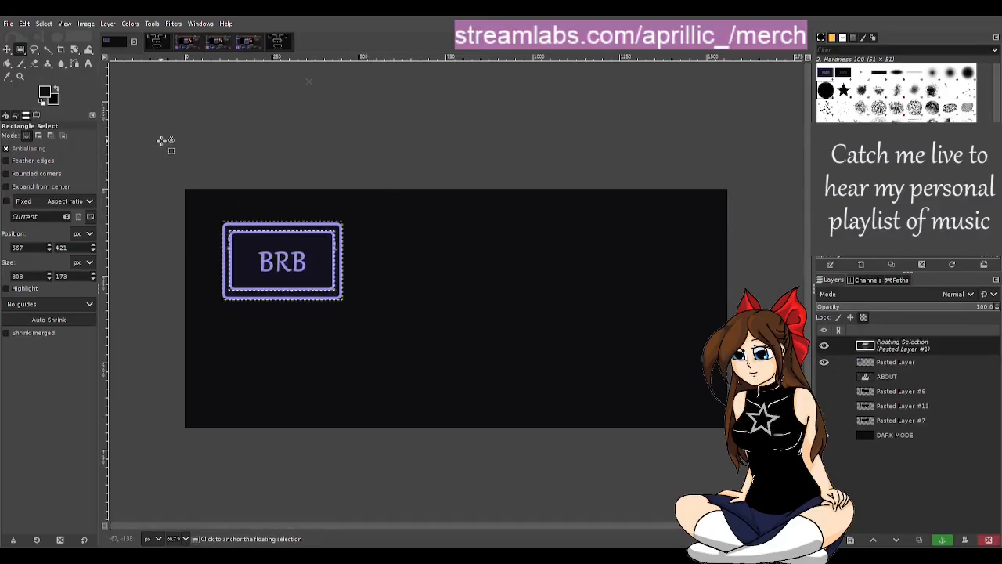
pyautogui.click(7, 48)
pyautogui.moveTo(284, 259); pyautogui.dragTo(282, 337)
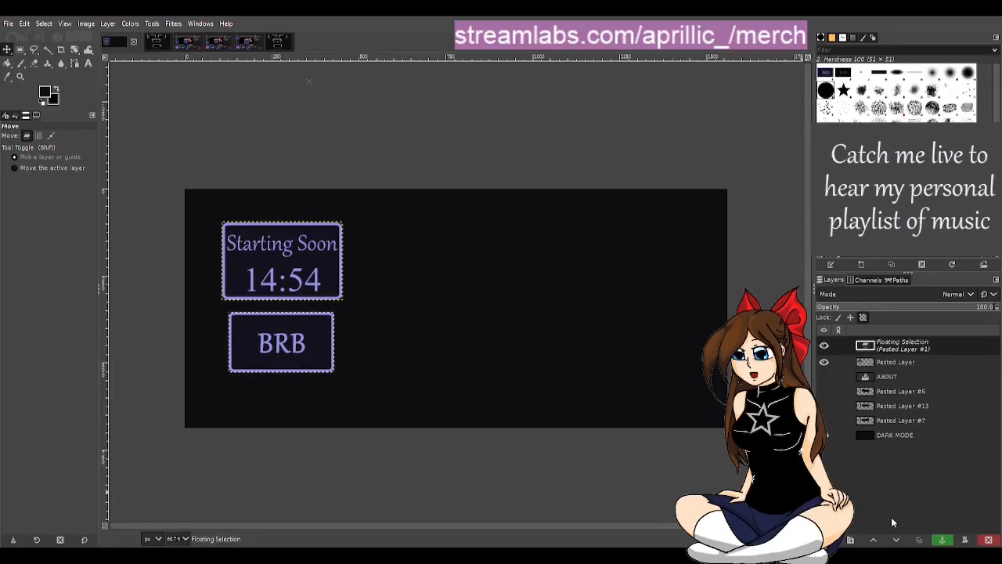
# Step: Turn the floating BRB box into its own layer
pyautogui.click(828, 539)
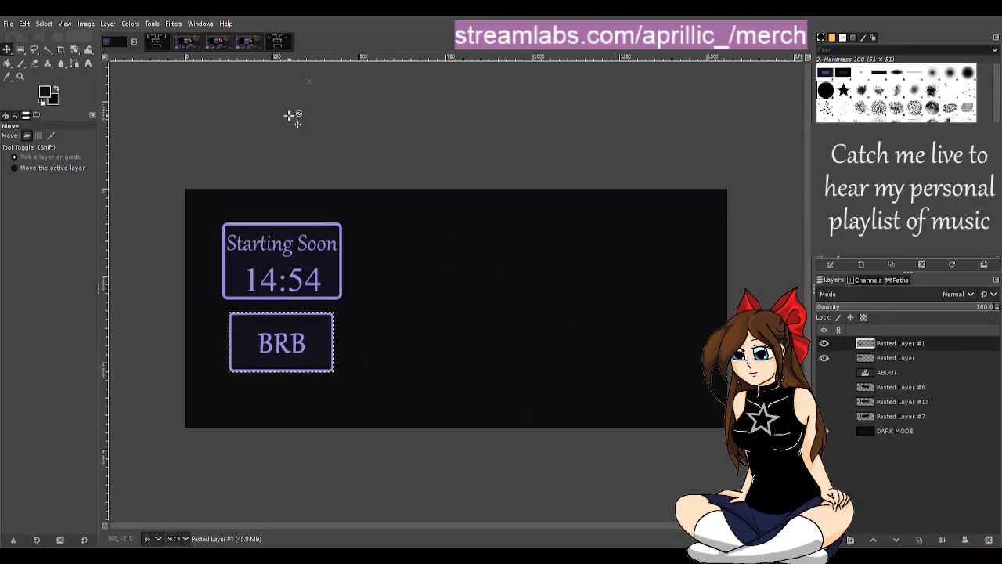
# Step: In ts brb art.png, select the BRB timer box with a tight rectangle of about 303 × 173 px and copy it
pyautogui.click(197, 45)
pyautogui.scroll(1, 457, 311)
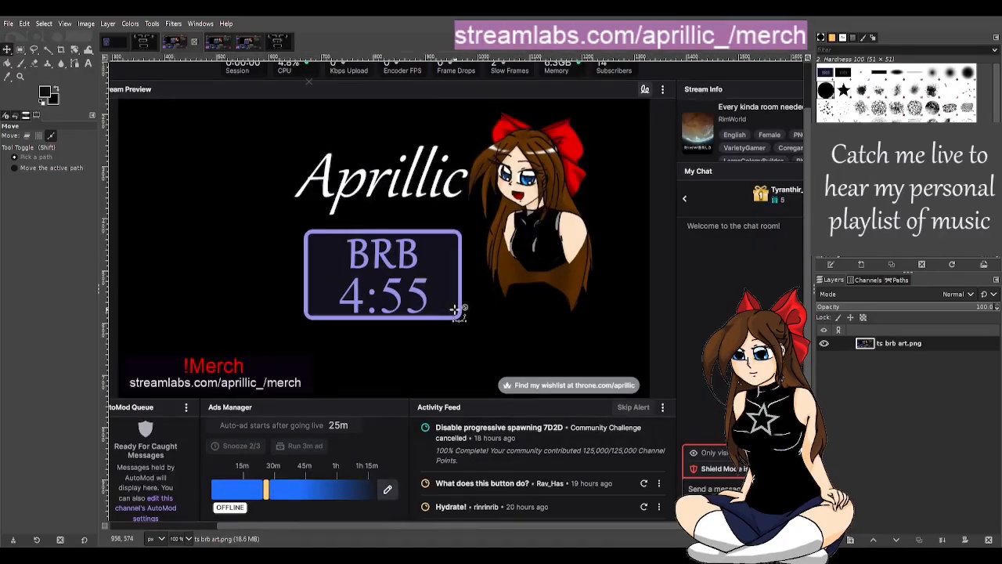
pyautogui.scroll(2, 450, 305)
pyautogui.click(21, 50)
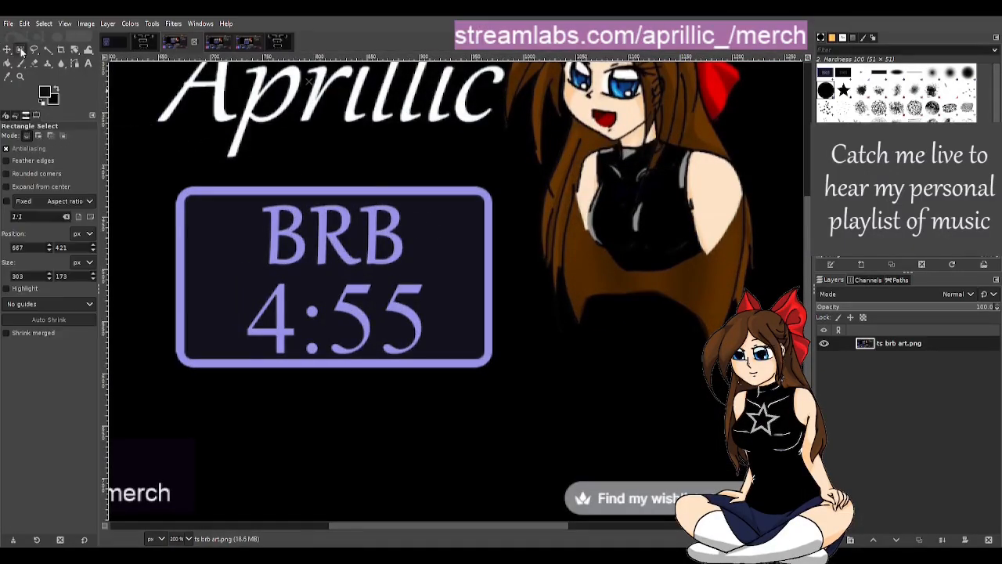
pyautogui.scroll(1, 258, 276)
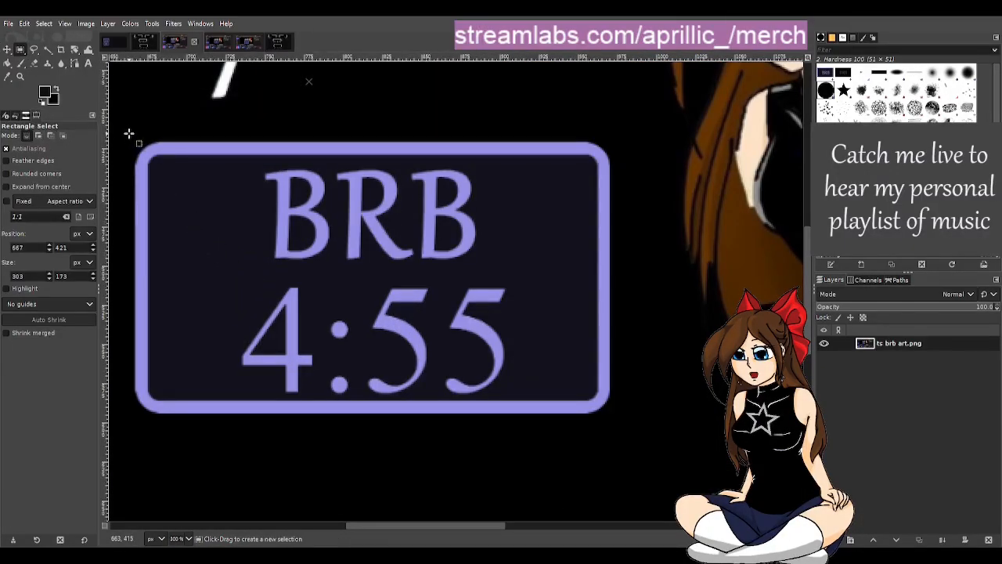
pyautogui.moveTo(129, 133); pyautogui.dragTo(610, 421)
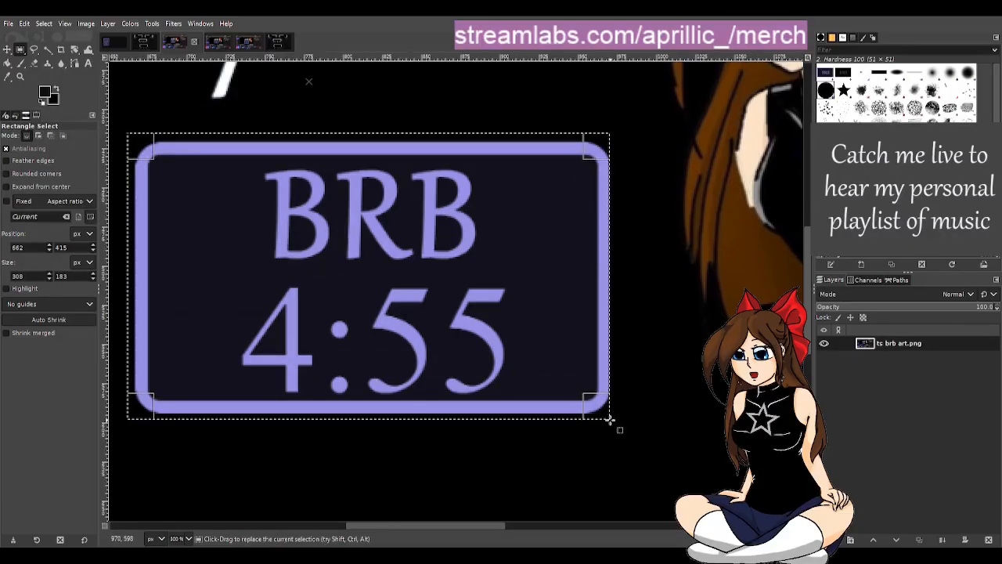
pyautogui.moveTo(378, 413); pyautogui.dragTo(375, 395)
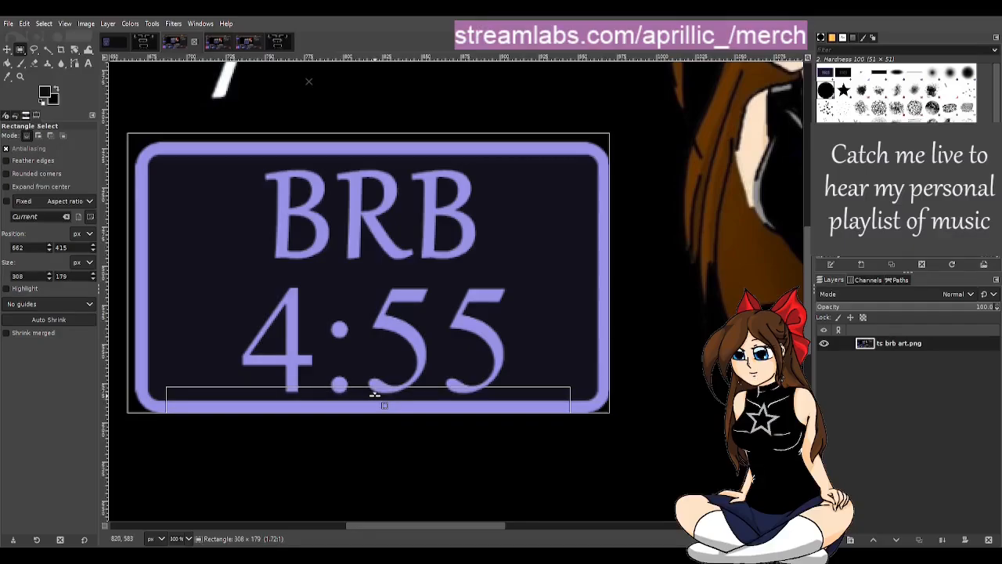
pyautogui.moveTo(336, 151); pyautogui.dragTo(335, 156)
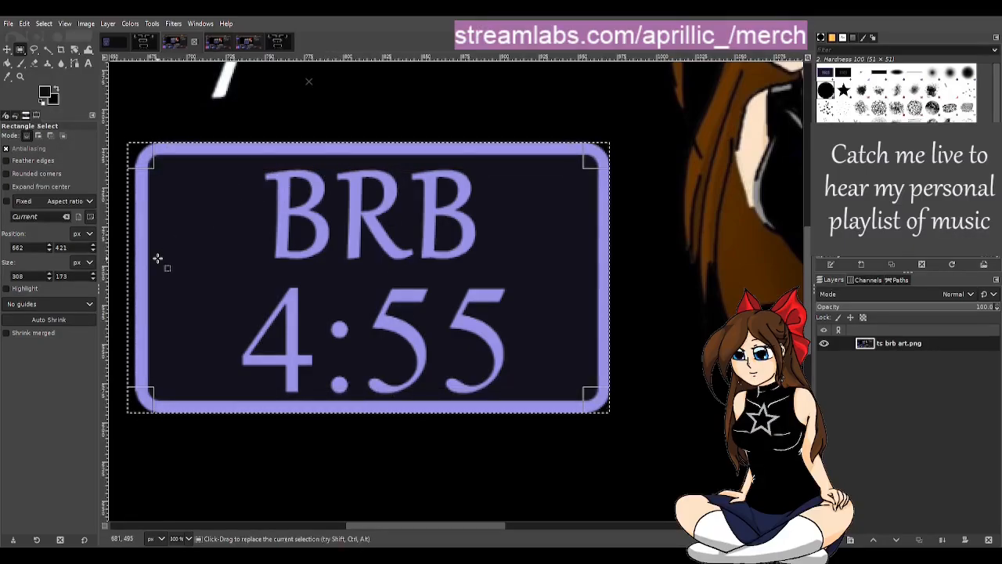
pyautogui.moveTo(157, 259); pyautogui.dragTo(155, 267)
pyautogui.hotkey('ctrl', 'c')
# Step: Paste the BRB timer box into the dark panel image as a new layer near the canvas's lower-left corner
pyautogui.click(113, 40)
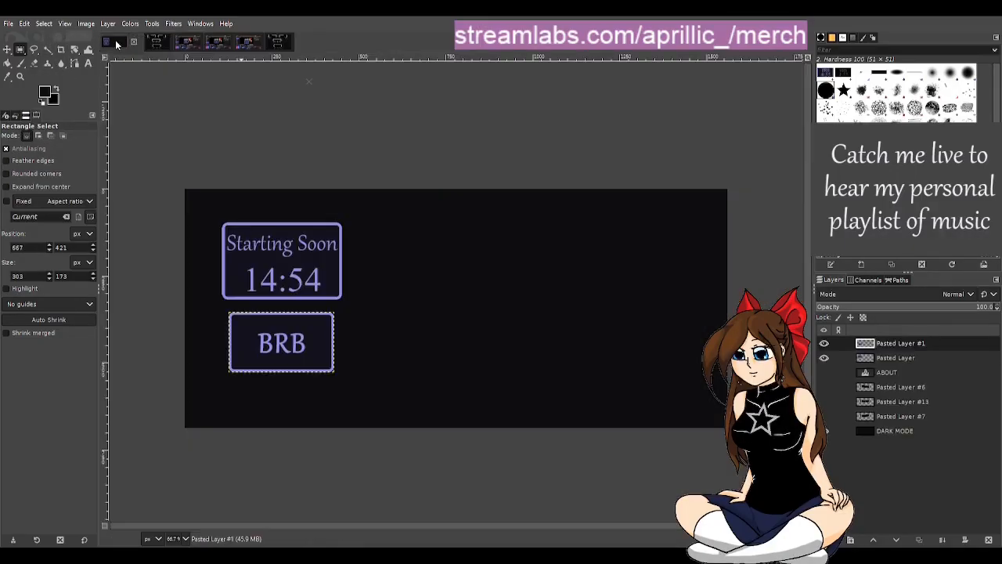
pyautogui.hotkey('ctrl', 'v')
pyautogui.moveTo(296, 349); pyautogui.dragTo(288, 405)
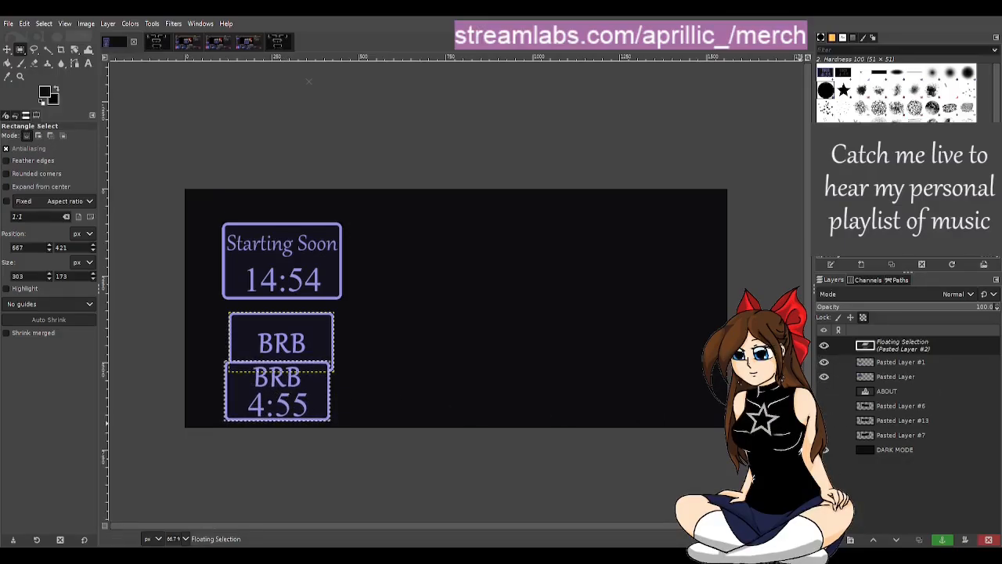
pyautogui.click(850, 540)
# Step: Move the plain BRB box and the Starting Soon box up and slightly left so the three boxes form a spaced column
pyautogui.click(888, 360)
pyautogui.moveTo(282, 323); pyautogui.dragTo(283, 319)
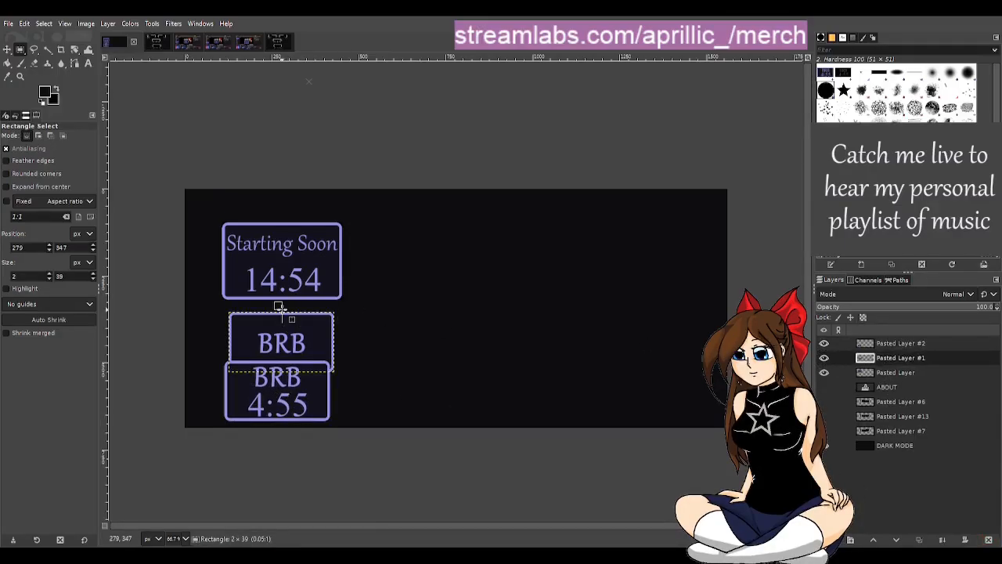
pyautogui.click(7, 49)
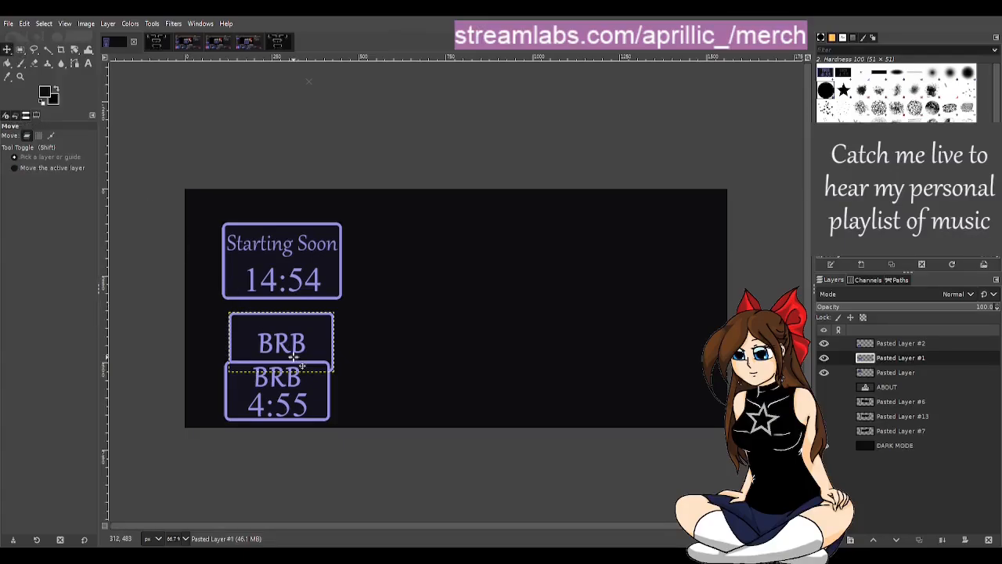
pyautogui.moveTo(299, 357); pyautogui.dragTo(294, 334)
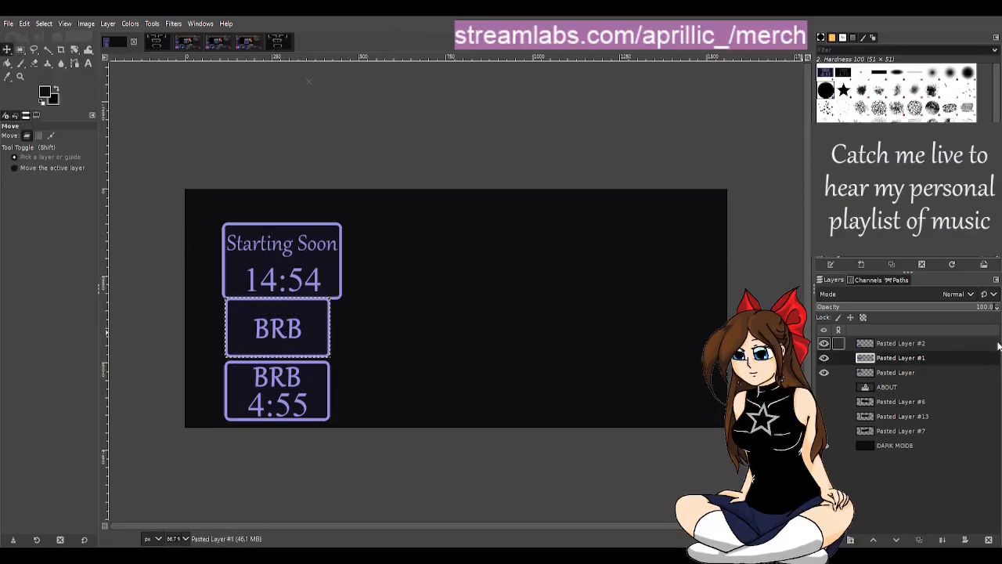
pyautogui.click(908, 372)
pyautogui.moveTo(251, 259); pyautogui.dragTo(244, 250)
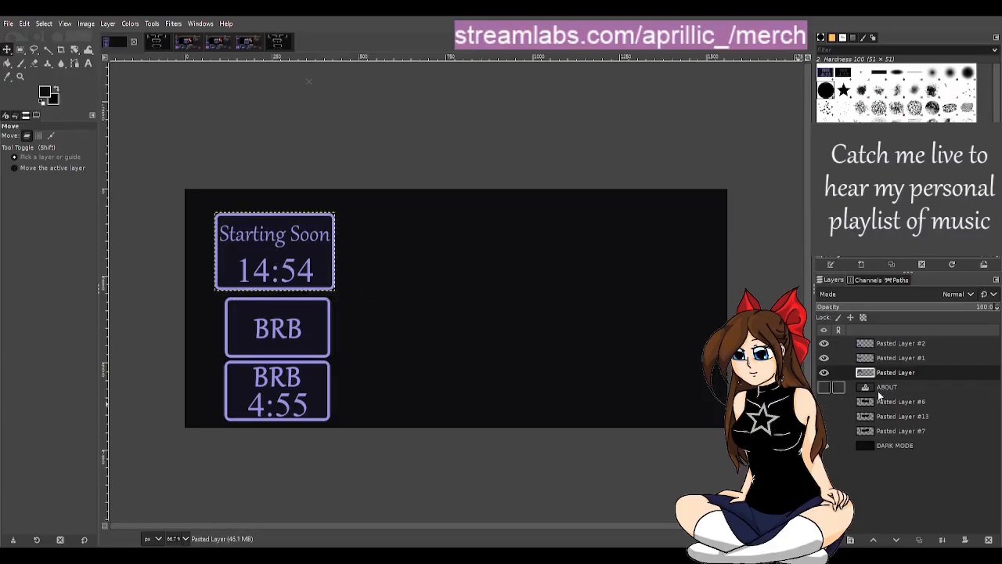
pyautogui.click(882, 357)
pyautogui.moveTo(275, 330); pyautogui.dragTo(276, 325)
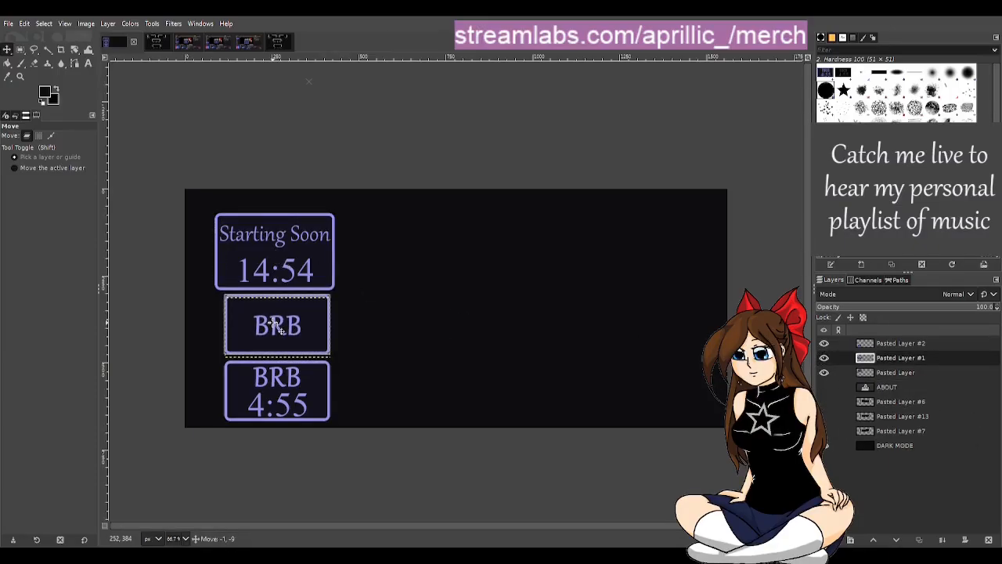
# Step: Select and show Pasted Layer #7, the panel with the star cluster at its right end
pyautogui.click(893, 387)
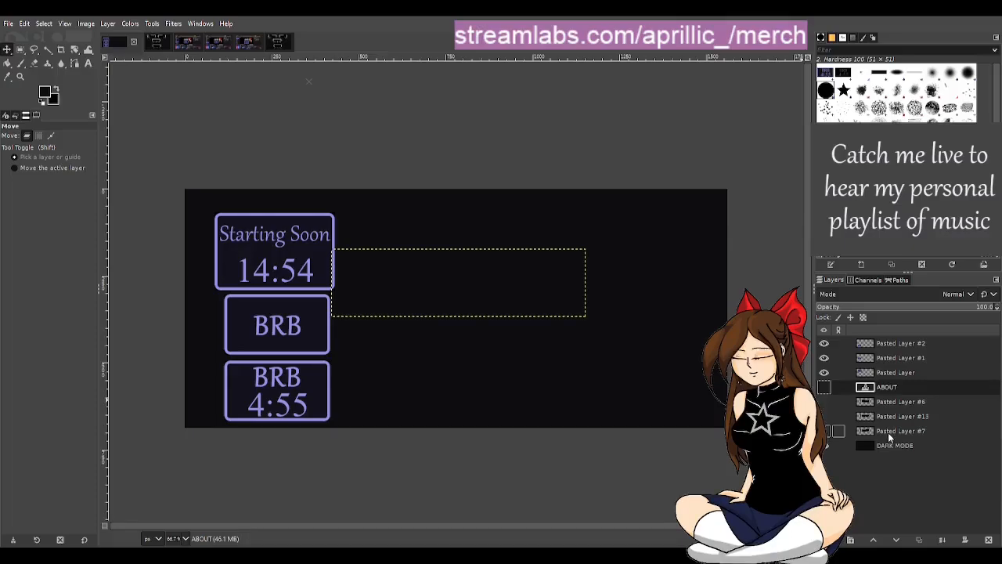
pyautogui.click(893, 432)
pyautogui.click(826, 431)
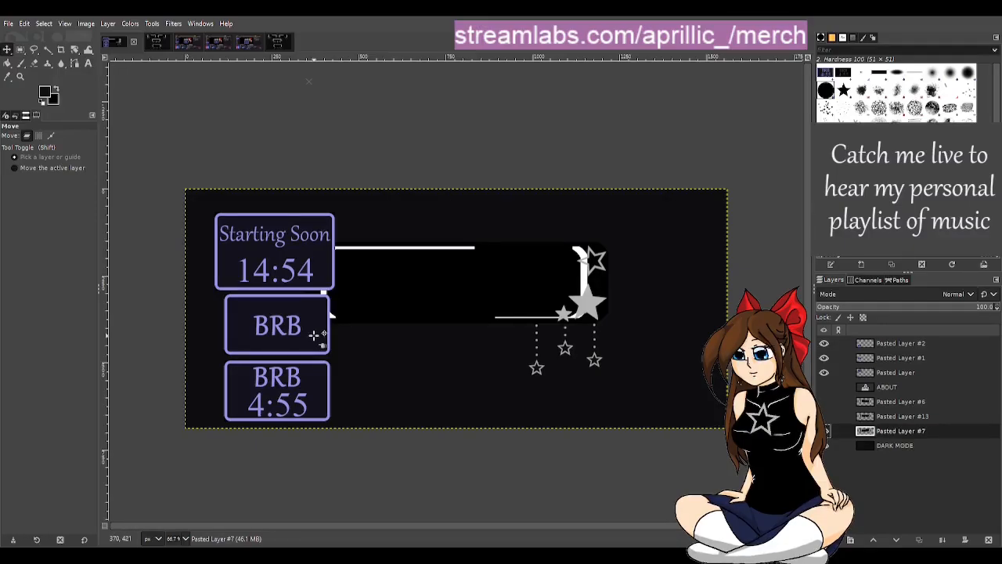
# Step: Examine the panel designs in panel art base4.png and the layer stack of the layered star panel template
pyautogui.click(161, 43)
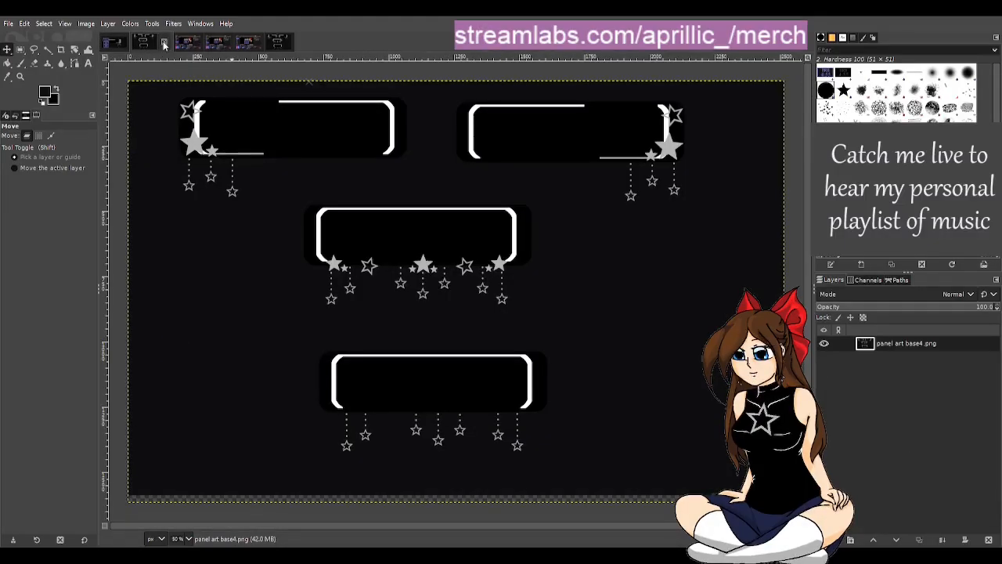
pyautogui.click(247, 43)
pyautogui.click(274, 43)
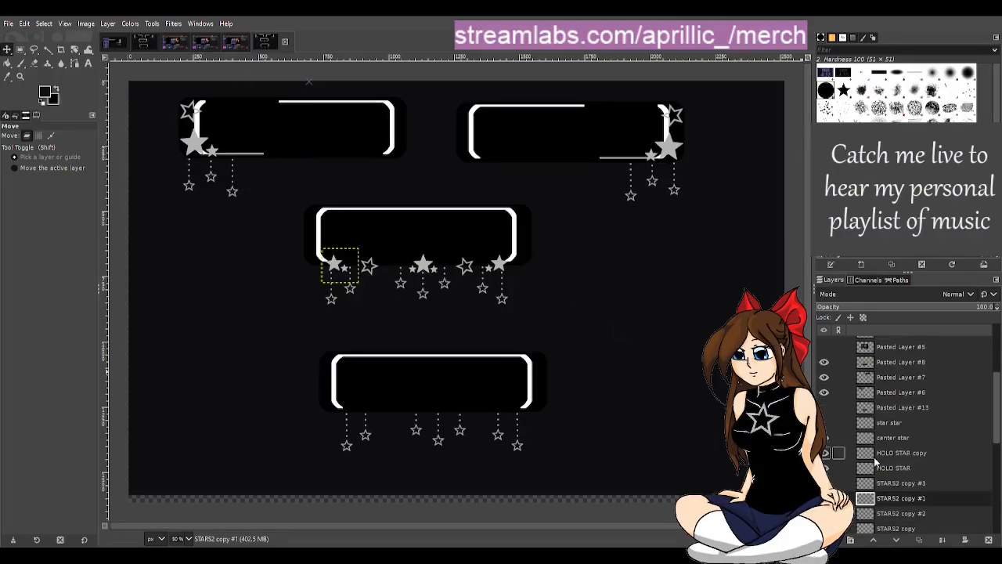
pyautogui.scroll(-3, 877, 438)
pyautogui.scroll(-1, 873, 462)
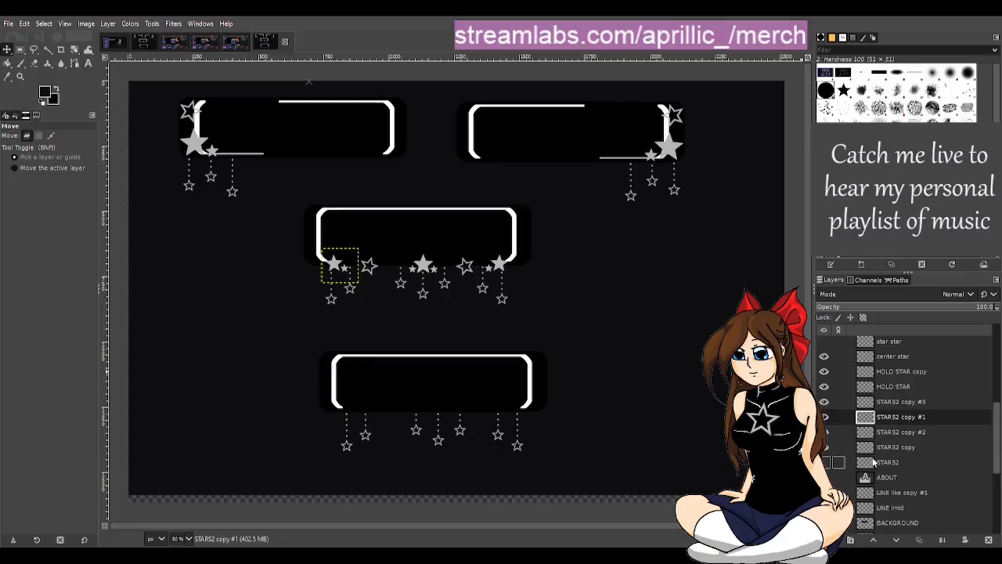
pyautogui.scroll(-5, 873, 462)
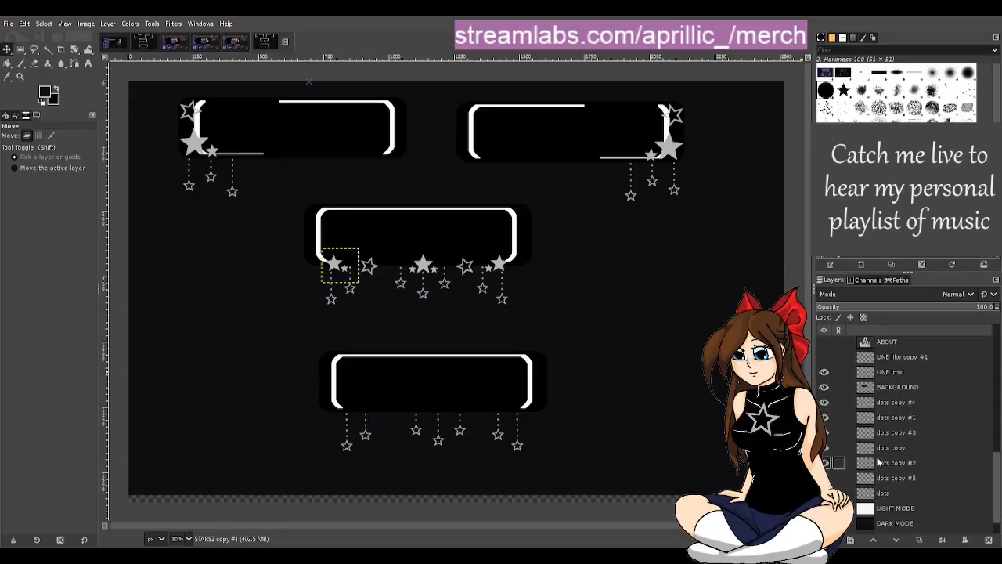
pyautogui.scroll(-1, 877, 462)
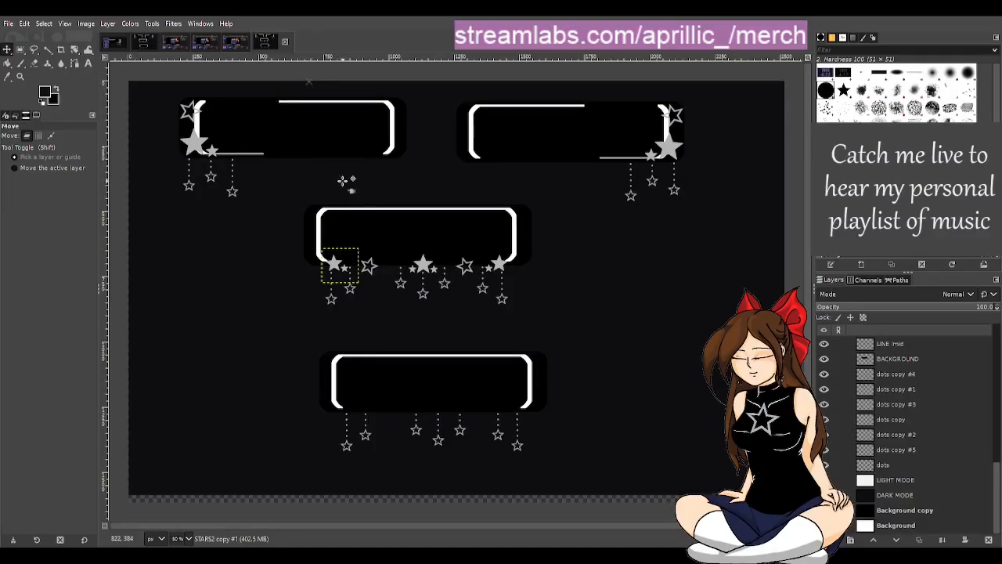
# Step: In the dark panel image, move Pasted Layers #7, #13 and #6 right, clear of the reference boxes, and leave only #13 of these visible
pyautogui.click(112, 42)
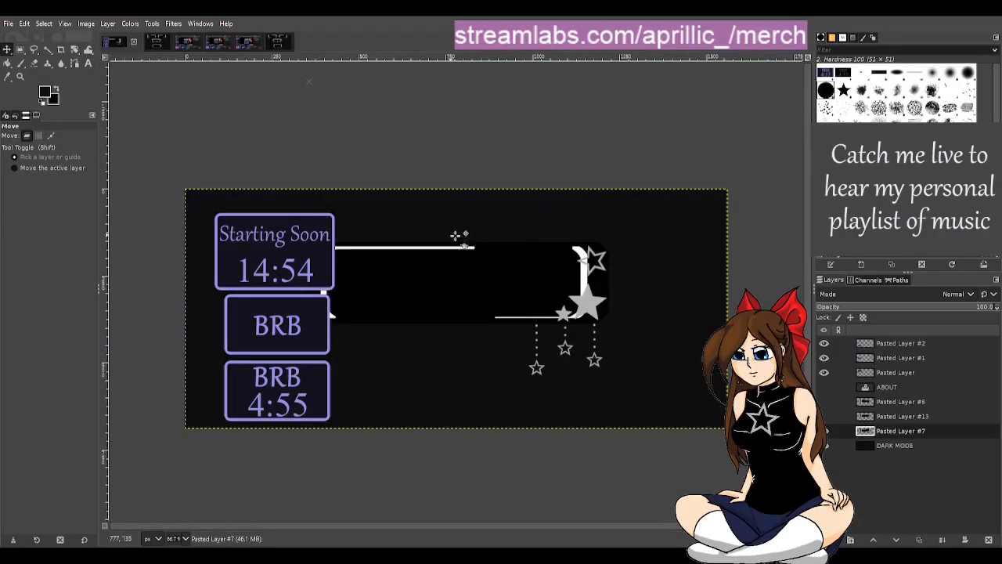
pyautogui.click(900, 418)
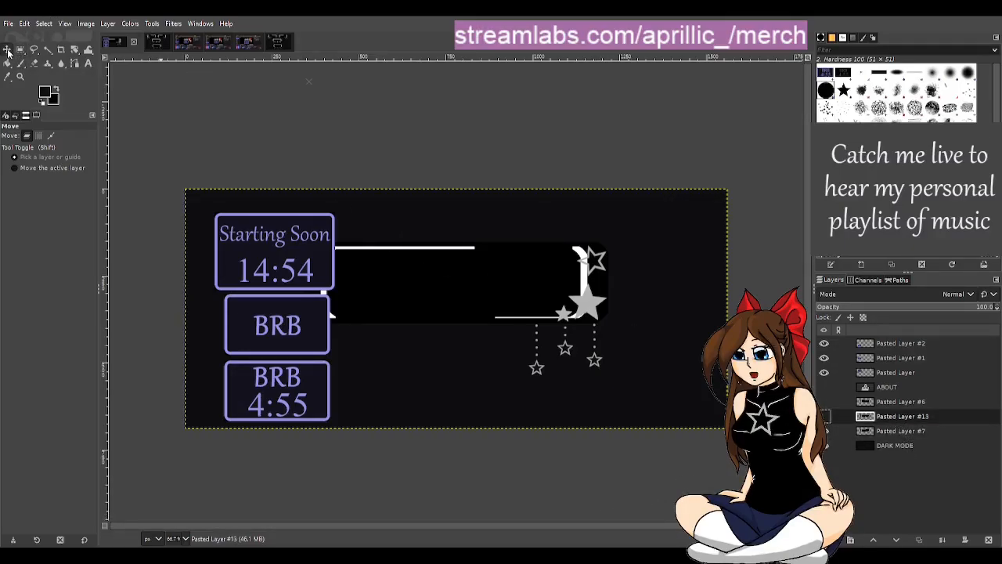
pyautogui.click(885, 432)
pyautogui.moveTo(435, 236); pyautogui.dragTo(486, 258)
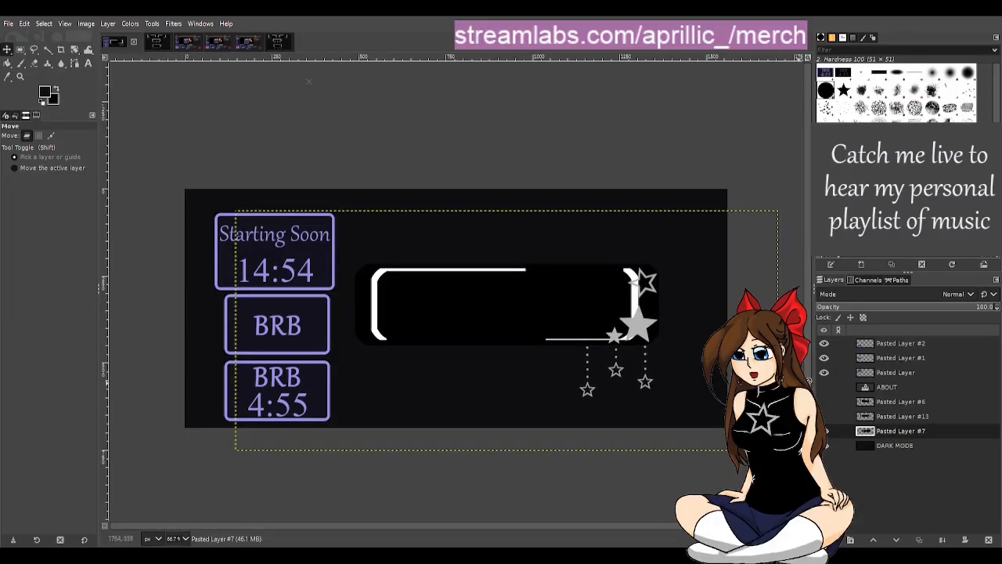
pyautogui.click(885, 420)
pyautogui.moveTo(500, 325); pyautogui.dragTo(537, 315)
pyautogui.moveTo(446, 265); pyautogui.dragTo(504, 288)
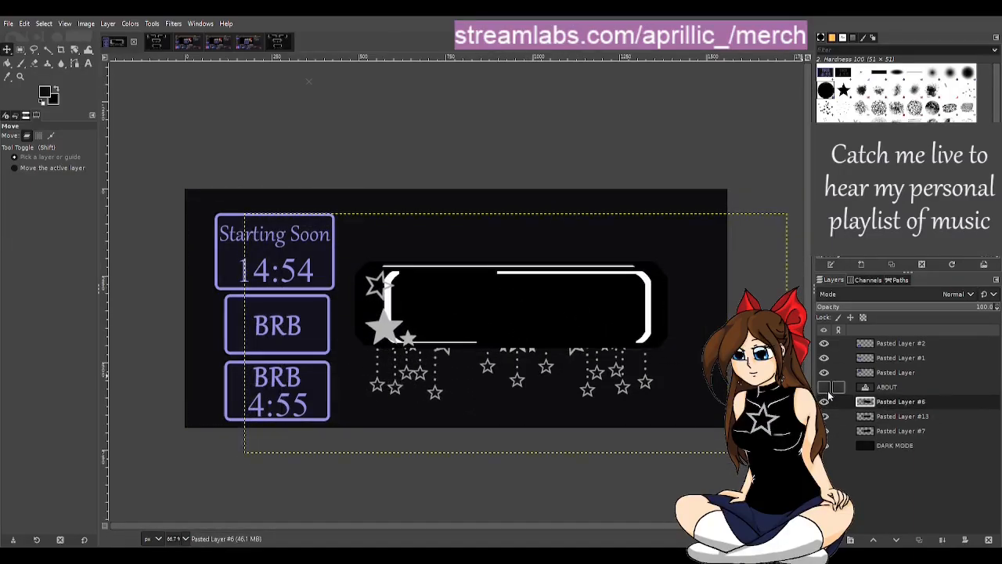
pyautogui.click(824, 404)
pyautogui.click(823, 431)
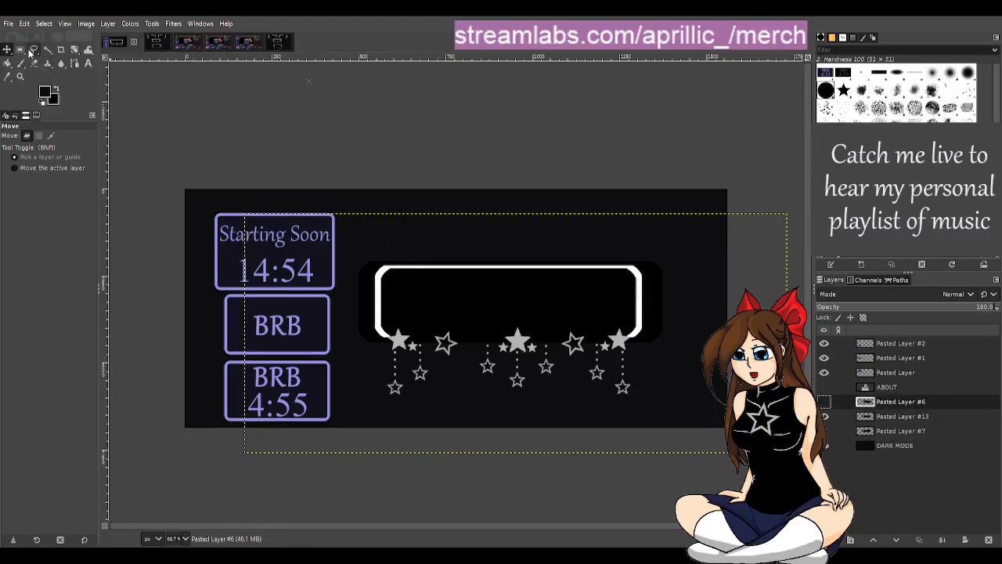
# Step: On Pasted Layer #13, select the panel's upper part above the stars with a rectangle of about 887 × 216 px and copy it
pyautogui.click(21, 50)
pyautogui.press('1')
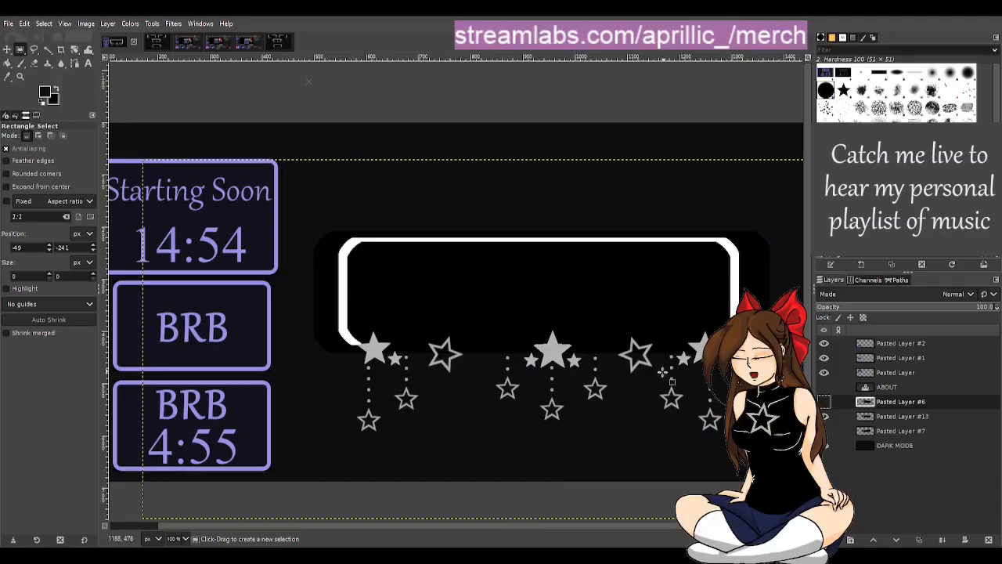
pyautogui.moveTo(483, 527); pyautogui.dragTo(541, 536)
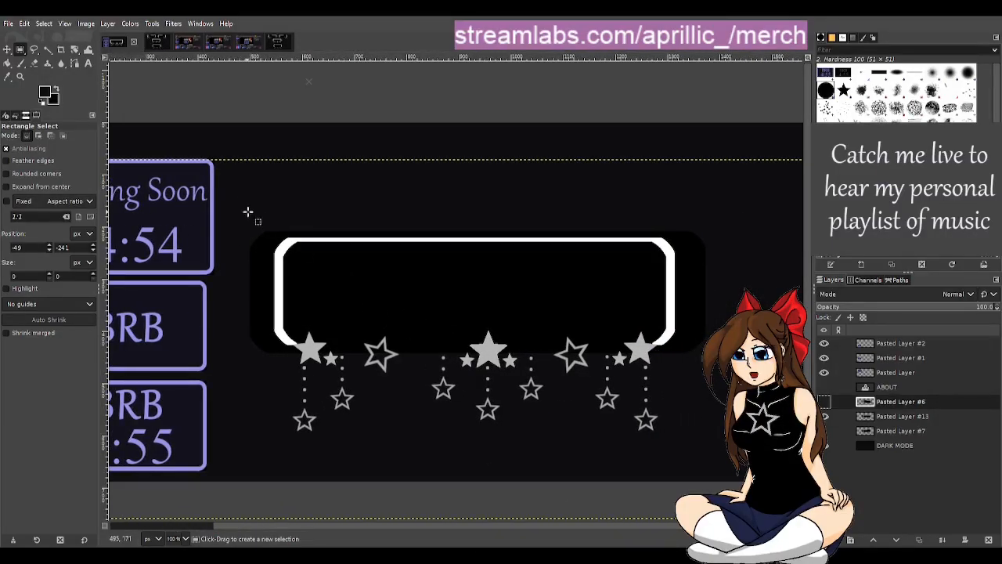
pyautogui.moveTo(246, 213); pyautogui.dragTo(708, 300)
pyautogui.click(890, 416)
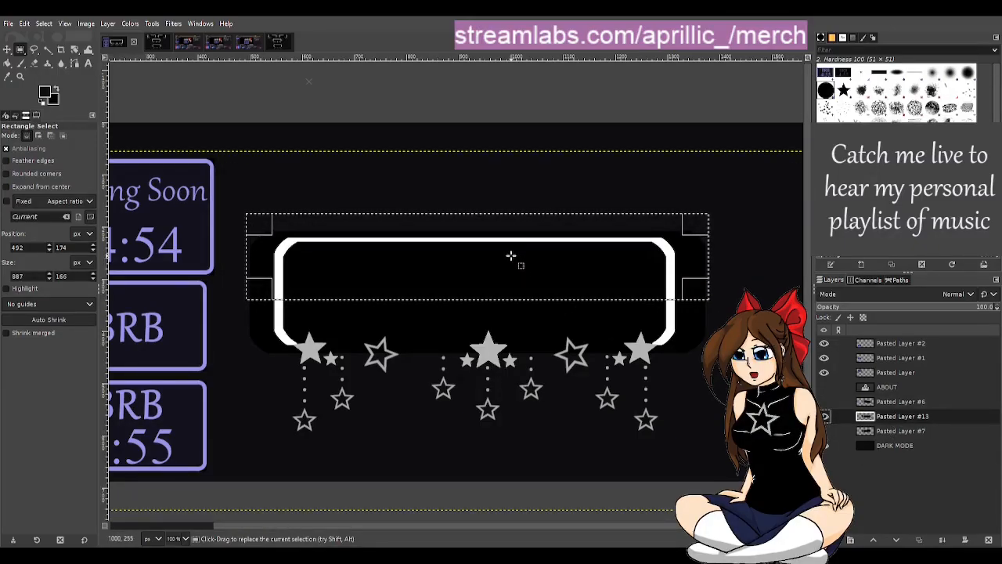
pyautogui.hotkey('ctrl', 'c')
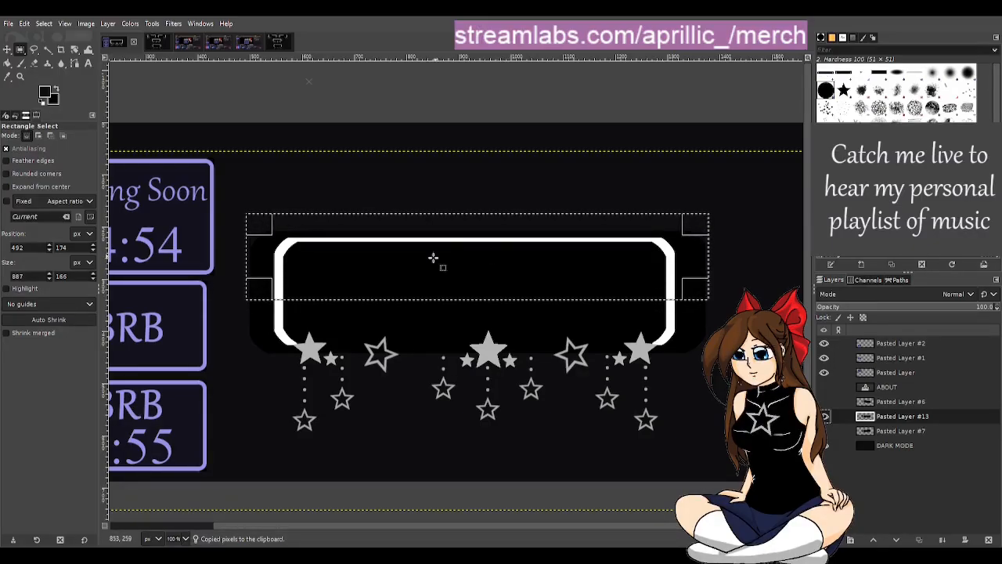
pyautogui.moveTo(458, 295); pyautogui.dragTo(462, 317)
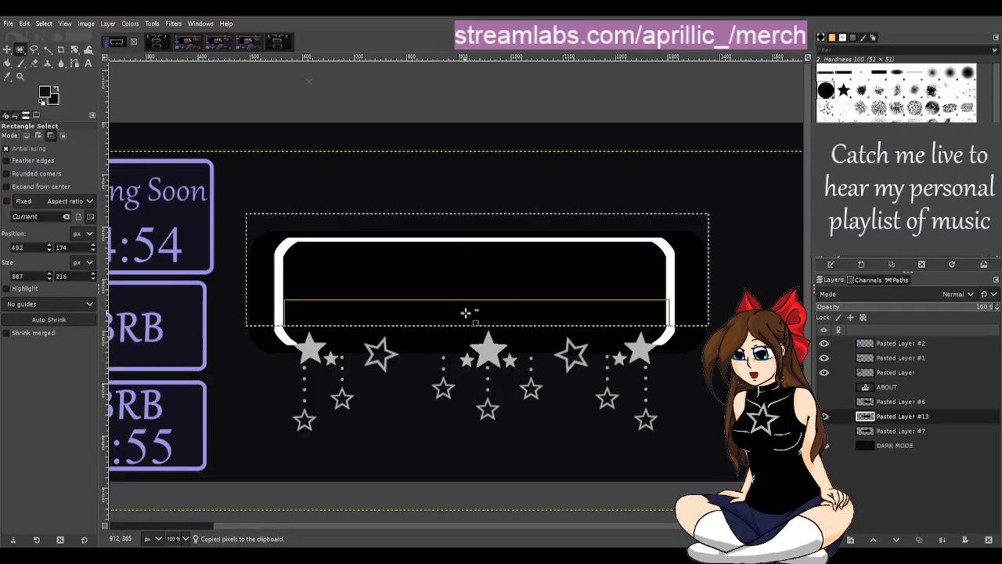
# Step: Paste the copied upper part of Pasted Layer #13, move it straight up about 130 px to heighten the panel, and anchor it
pyautogui.hotkey('ctrl', 'v')
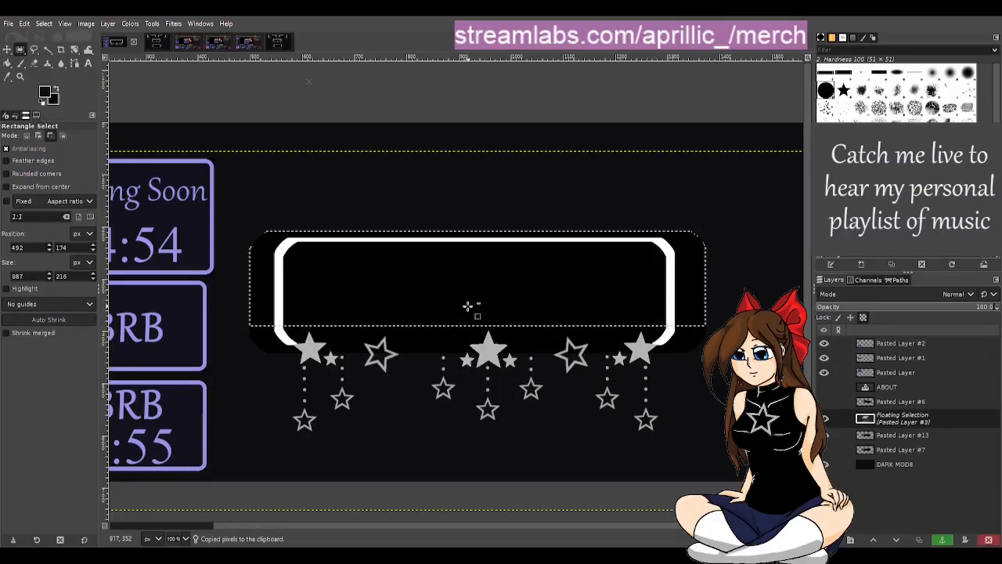
pyautogui.click(7, 49)
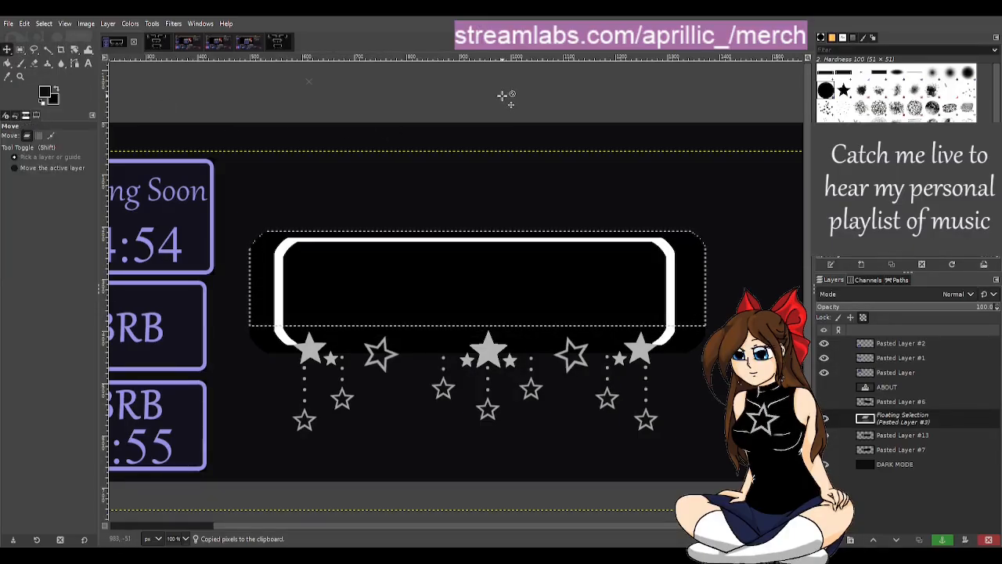
pyautogui.press('Up')
pyautogui.press('Up')
pyautogui.press('Up')
pyautogui.press('Up')
pyautogui.press('Up')
pyautogui.press('Up')
pyautogui.press('Up')
pyautogui.press('Up')
pyautogui.press('Up')
pyautogui.press('Up')
pyautogui.press('Up')
pyautogui.press('Up')
pyautogui.press('Up')
pyautogui.press('Up')
pyautogui.press('Up')
pyautogui.press('Up')
pyautogui.press('Up')
pyautogui.press('Up')
pyautogui.press('Up')
pyautogui.press('Up')
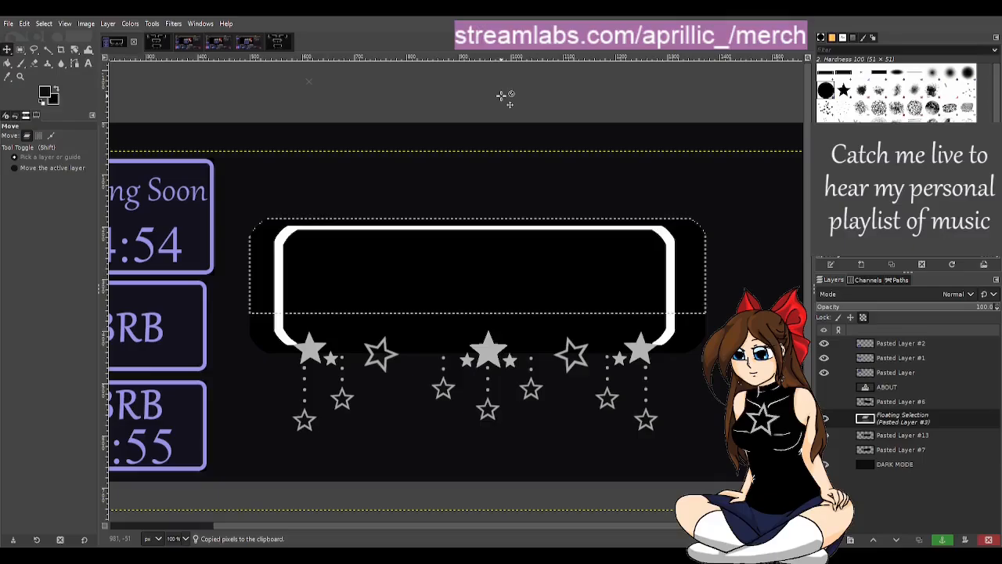
pyautogui.press('Up')
pyautogui.press('Up')
pyautogui.press('Up')
pyautogui.press('Up')
pyautogui.press('Up')
pyautogui.press('Up')
pyautogui.press('Up')
pyautogui.press('Up')
pyautogui.press('Up')
pyautogui.press('Up')
pyautogui.press('Up')
pyautogui.press('Up')
pyautogui.press('Up')
pyautogui.press('Up')
pyautogui.press('Up')
pyautogui.press('Up')
pyautogui.press('Up')
pyautogui.press('Up')
pyautogui.press('Up')
pyautogui.press('Up')
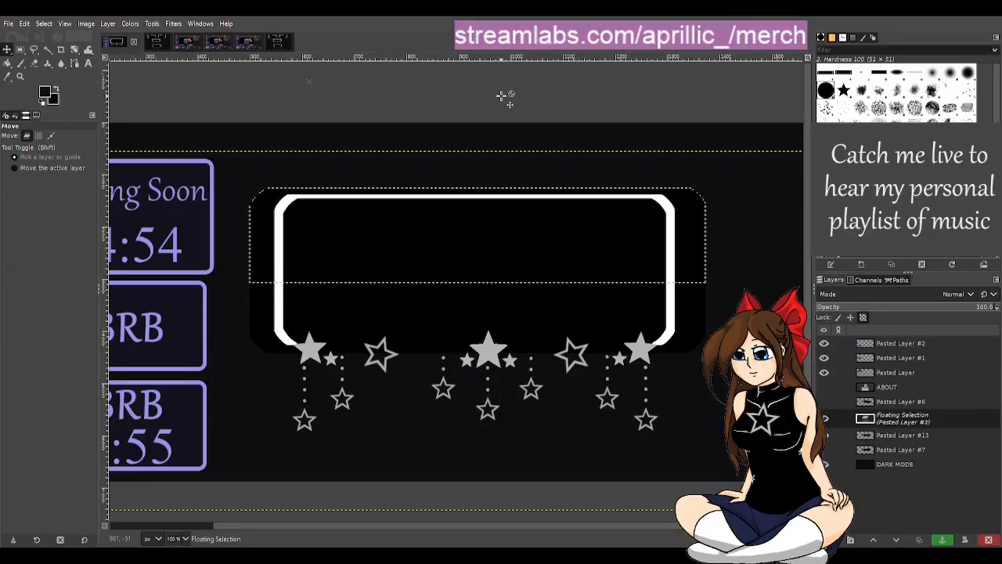
pyautogui.press('Up')
pyautogui.press('Up')
pyautogui.press('Up')
pyautogui.press('Up')
pyautogui.press('Up')
pyautogui.press('Up')
pyautogui.press('Up')
pyautogui.press('Up')
pyautogui.press('Up')
pyautogui.press('Up')
pyautogui.press('Up')
pyautogui.press('Up')
pyautogui.press('Up')
pyautogui.press('Up')
pyautogui.press('Up')
pyautogui.press('Up')
pyautogui.press('Up')
pyautogui.press('Up')
pyautogui.press('Up')
pyautogui.press('Up')
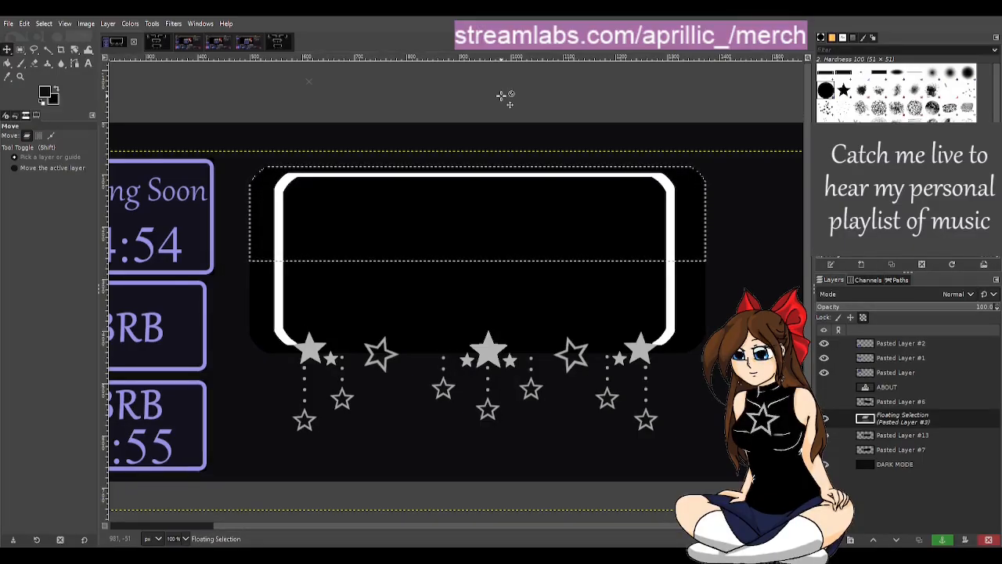
pyautogui.press('Up')
pyautogui.press('Up')
pyautogui.press('Up')
pyautogui.press('Up')
pyautogui.press('Up')
pyautogui.press('Up')
pyautogui.press('Up')
pyautogui.press('Up')
pyautogui.press('Up')
pyautogui.press('Up')
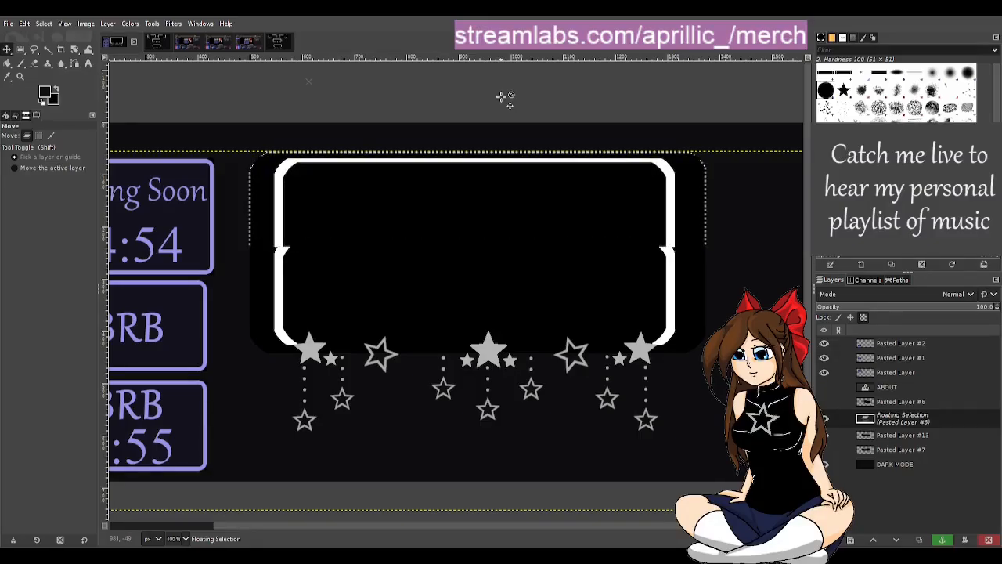
pyautogui.press('Down')
pyautogui.press('Down')
pyautogui.press('Down')
pyautogui.press('Down')
pyautogui.press('Down')
pyautogui.press('Down')
pyautogui.press('Down')
pyautogui.press('Down')
pyautogui.press('Down')
pyautogui.press('Down')
pyautogui.press('Down')
pyautogui.press('Down')
pyautogui.press('Down')
pyautogui.press('Down')
pyautogui.press('Down')
pyautogui.press('Down')
pyautogui.press('Down')
pyautogui.press('Down')
pyautogui.press('Down')
pyautogui.press('Down')
pyautogui.press('Down')
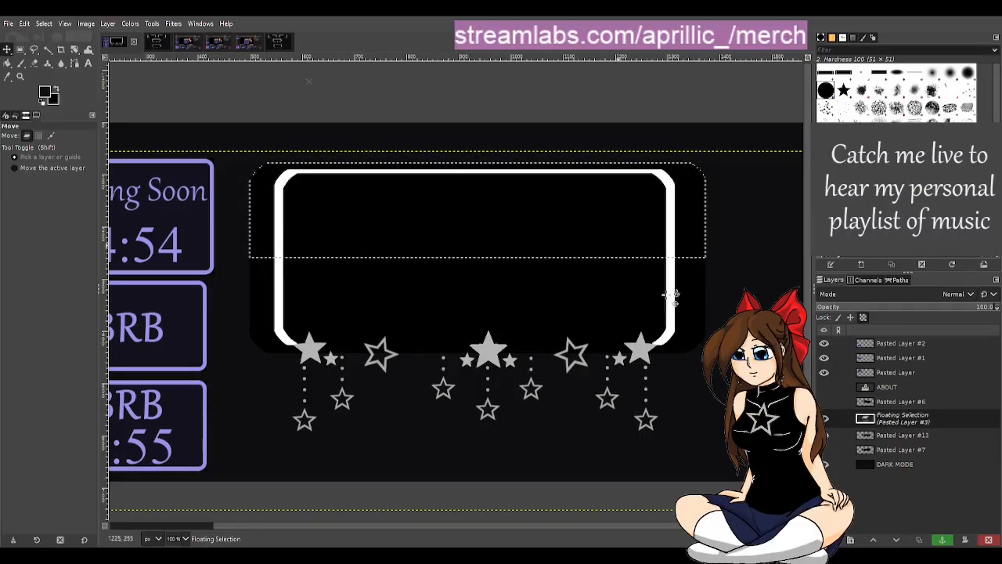
pyautogui.click(942, 540)
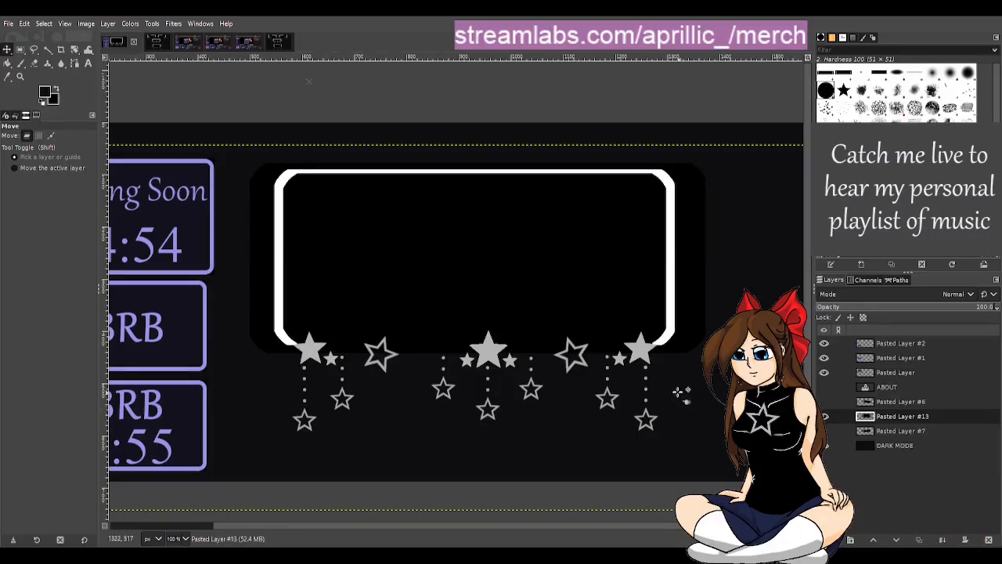
# Step: Save the image, then hide Pasted Layer #13 and show Pasted Layer #6, keeping the reference boxes visible and ABOUT hidden
pyautogui.scroll(-1, 557, 340)
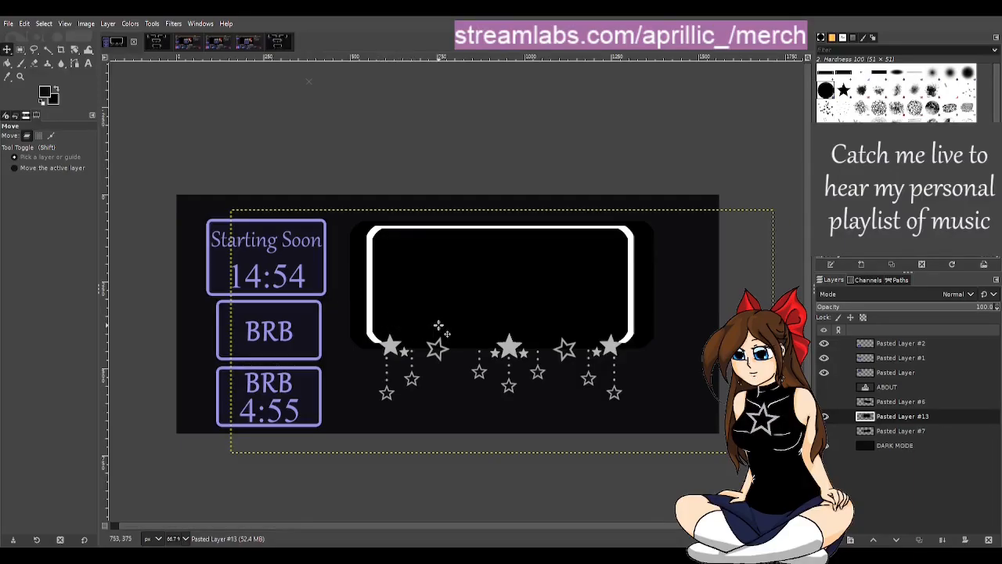
pyautogui.hotkey('ctrl', 's')
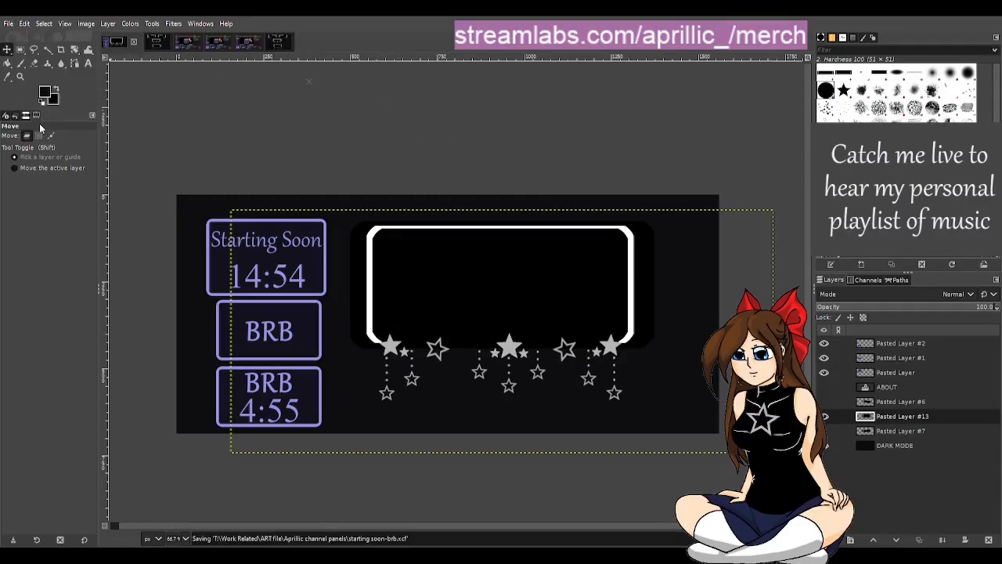
pyautogui.click(880, 405)
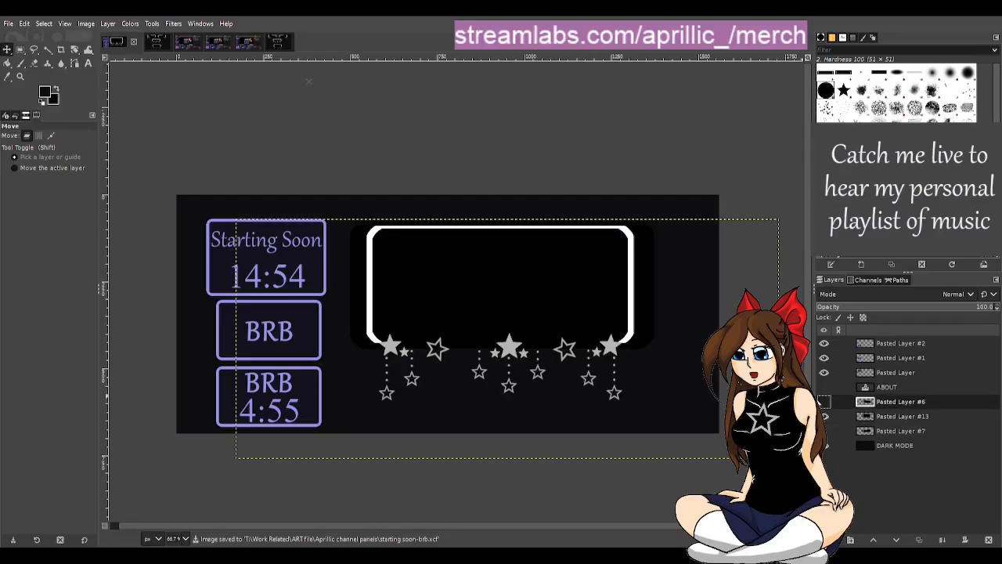
pyautogui.click(824, 416)
pyautogui.click(823, 387)
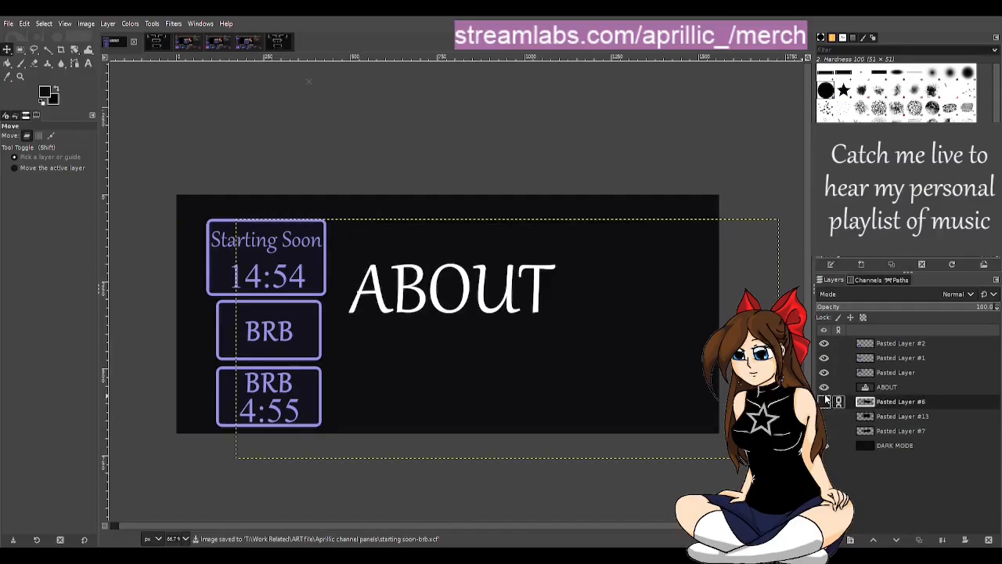
pyautogui.click(824, 401)
pyautogui.click(824, 371)
pyautogui.click(824, 387)
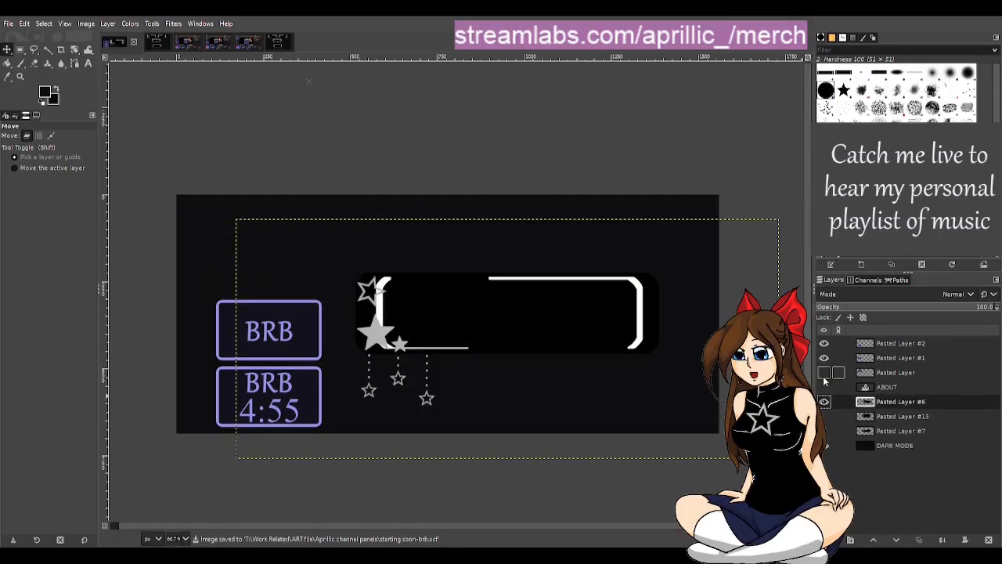
pyautogui.click(824, 372)
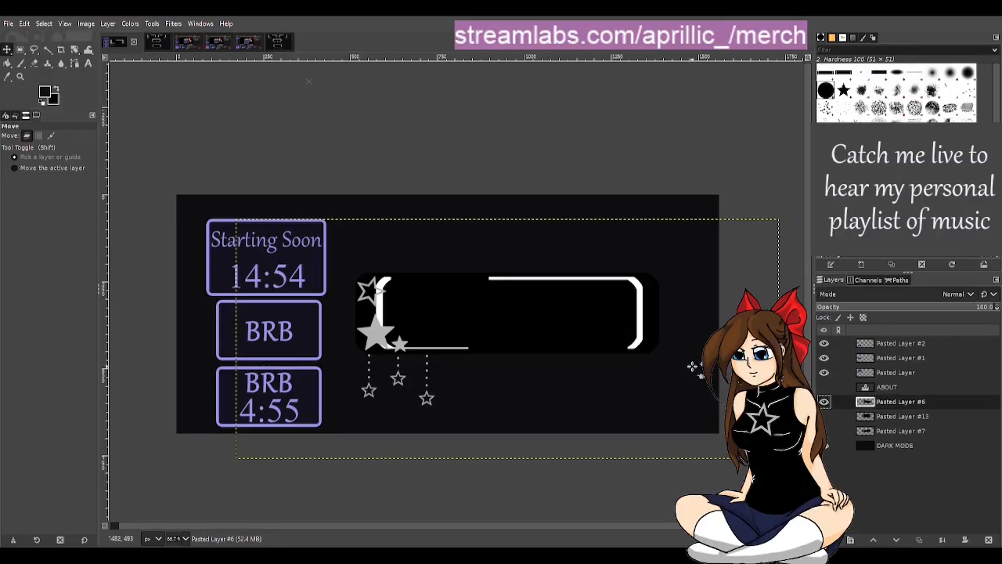
# Step: Close the flattened panel art base4.png image and switch to the layered star panel template
pyautogui.click(156, 42)
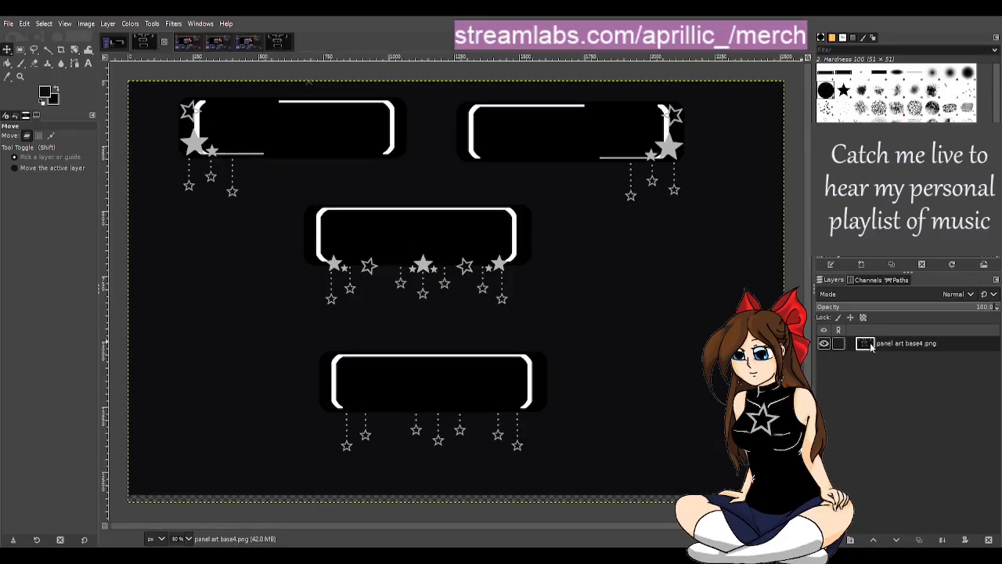
pyautogui.click(165, 45)
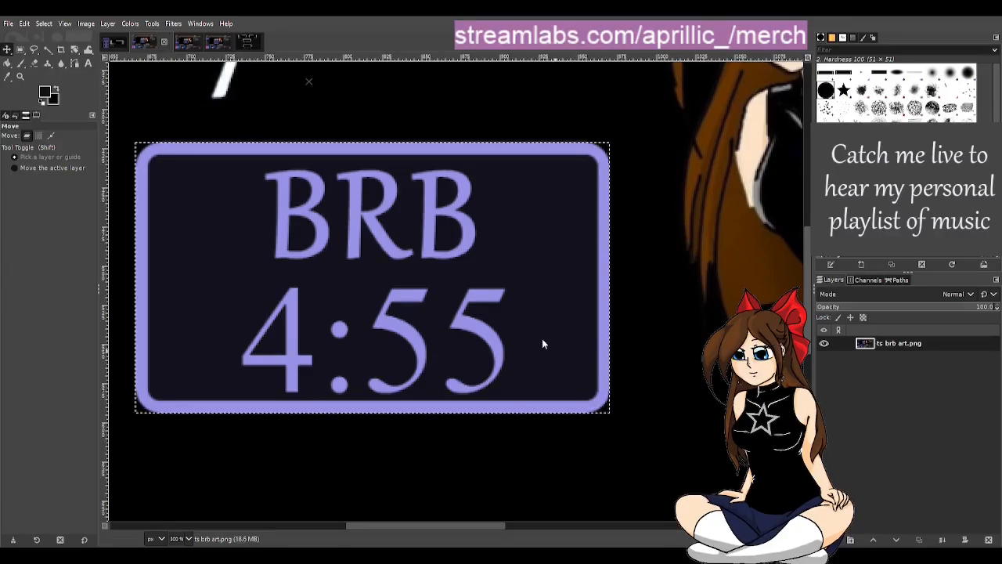
pyautogui.click(249, 43)
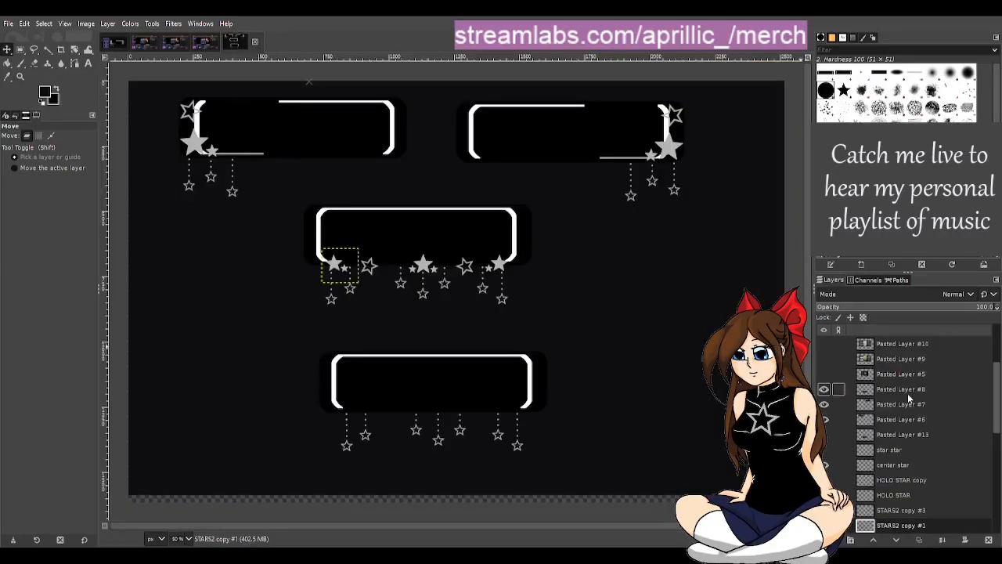
# Step: Toggle Pasted Layers #8, #7 and #6 in the star panel template and examine its layer stack down to the dots layers
pyautogui.click(824, 389)
pyautogui.click(825, 389)
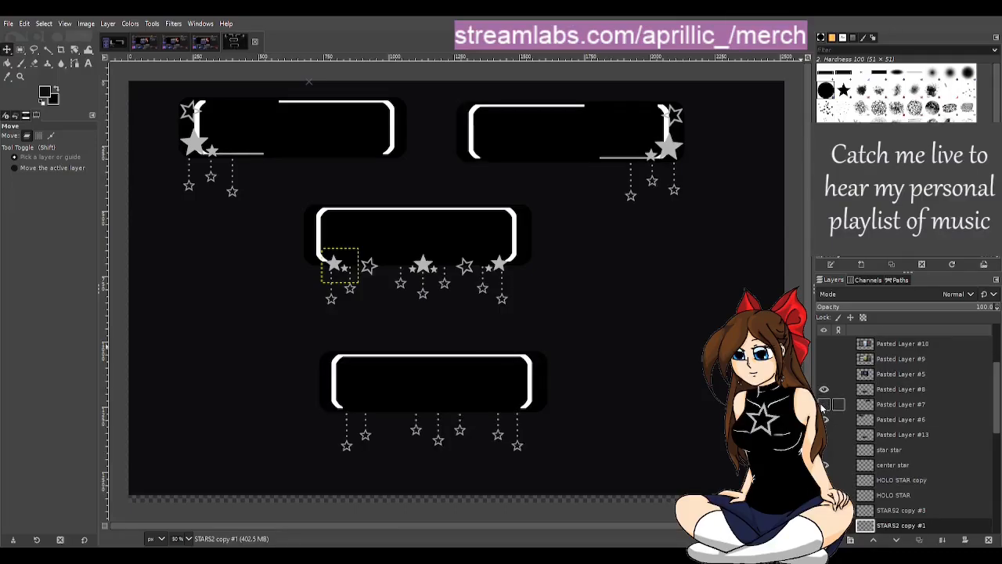
pyautogui.click(824, 404)
pyautogui.click(824, 404)
pyautogui.click(825, 419)
pyautogui.click(825, 419)
pyautogui.scroll(-1, 853, 487)
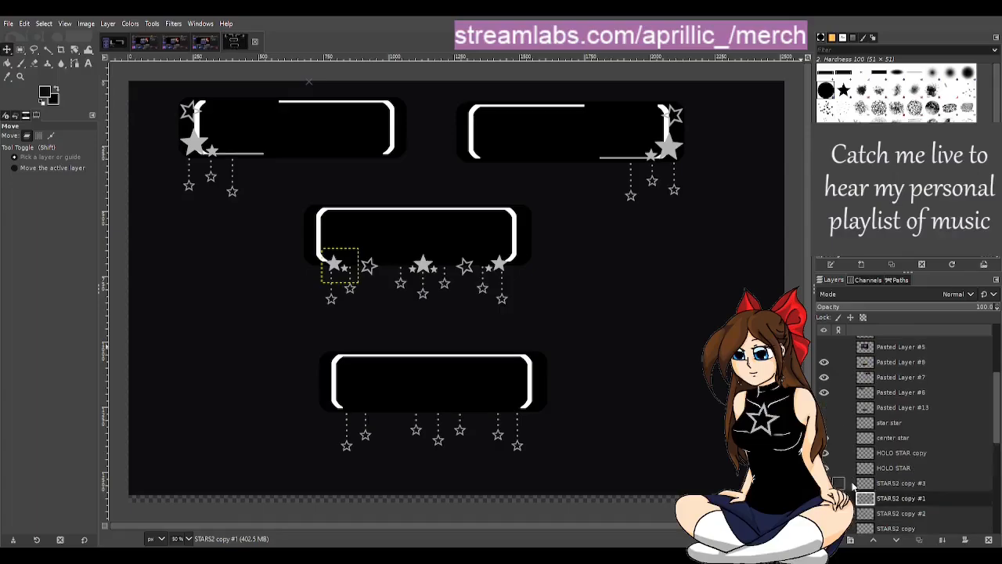
pyautogui.scroll(-1, 853, 487)
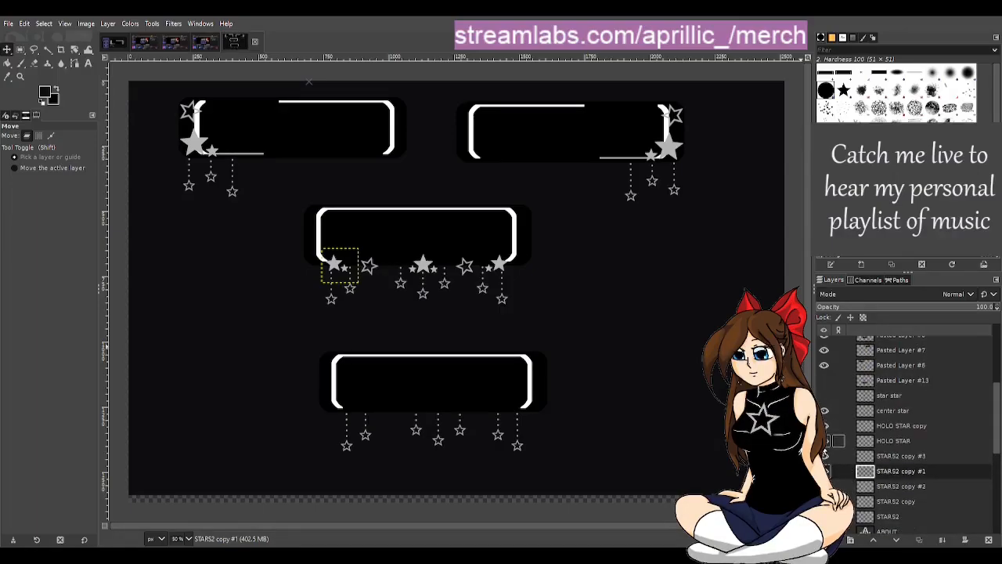
pyautogui.click(47, 49)
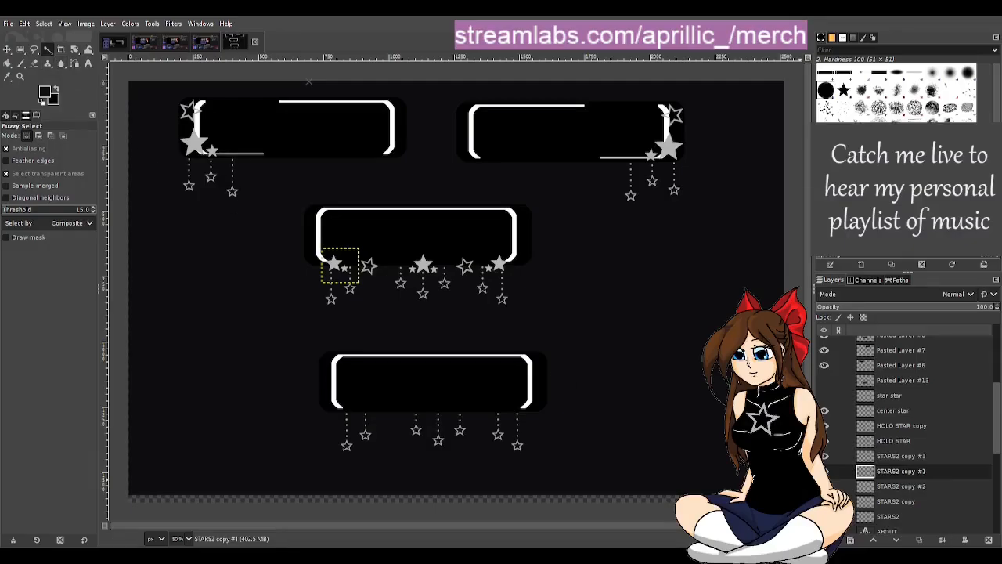
pyautogui.scroll(-4, 846, 478)
pyautogui.scroll(-2, 862, 463)
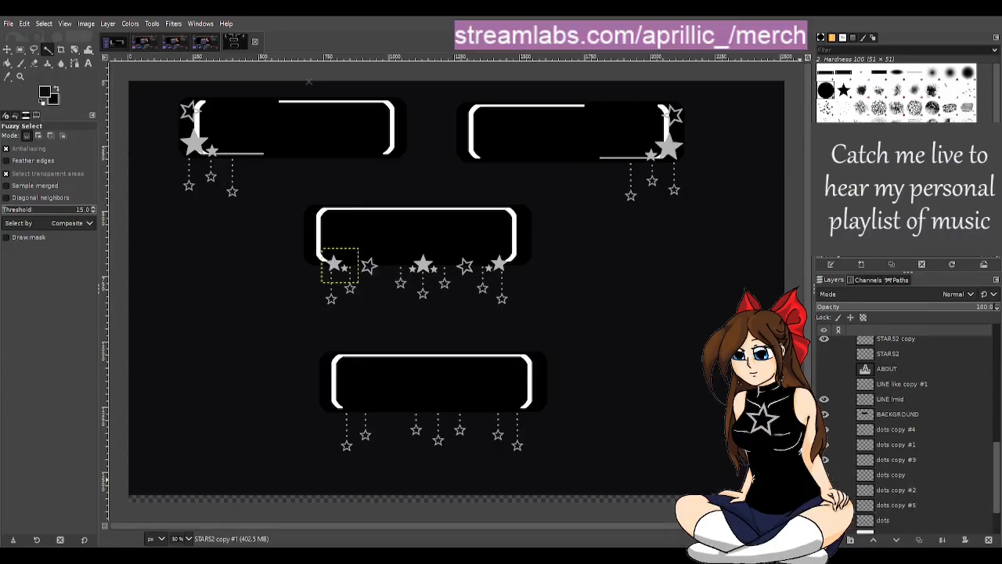
pyautogui.scroll(3, 893, 466)
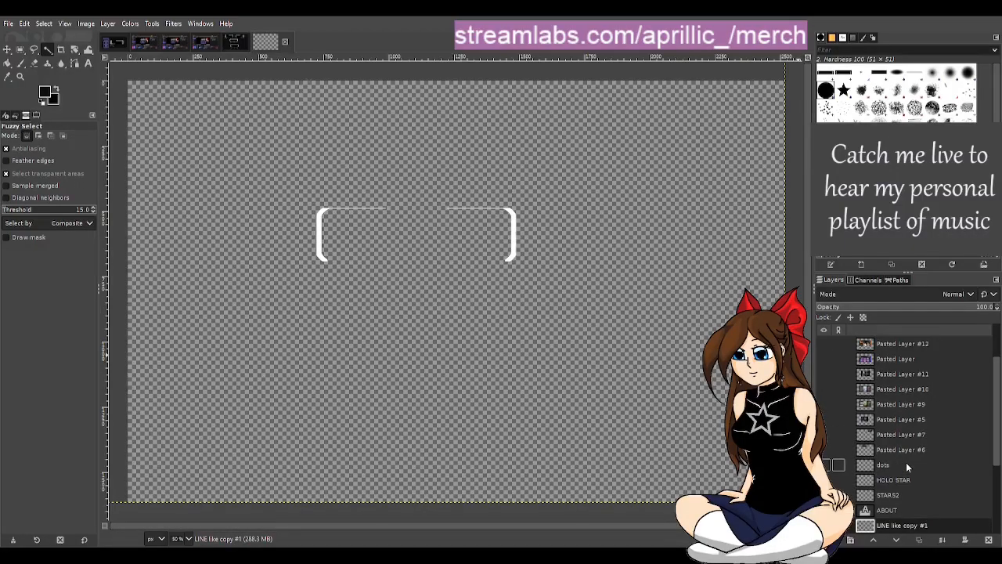
# Step: In the single-panel layered file, show the LINE lmid, BACKGROUND, dots copy, LIGHT MODE and DARK MODE layers
pyautogui.scroll(-5, 917, 458)
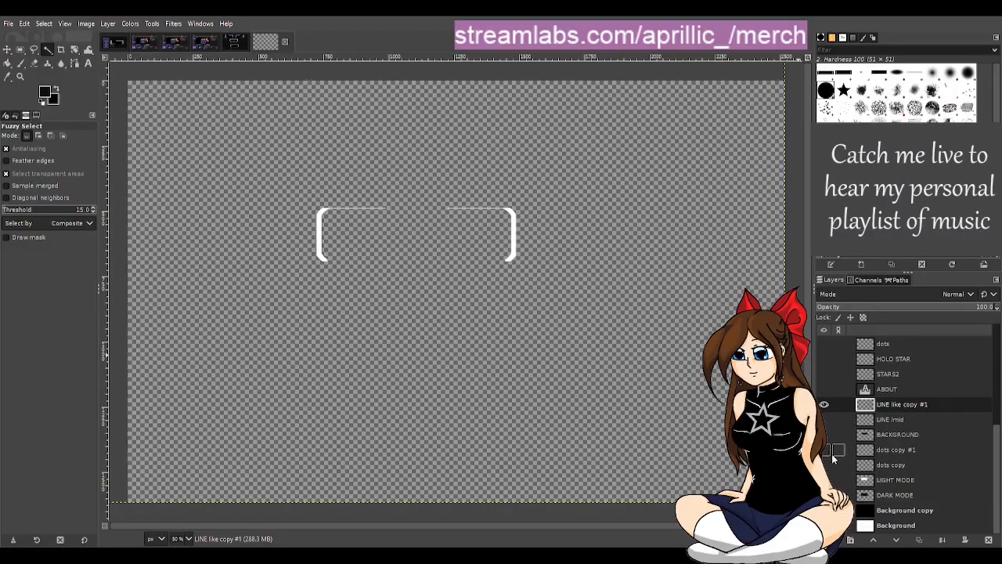
pyautogui.click(824, 419)
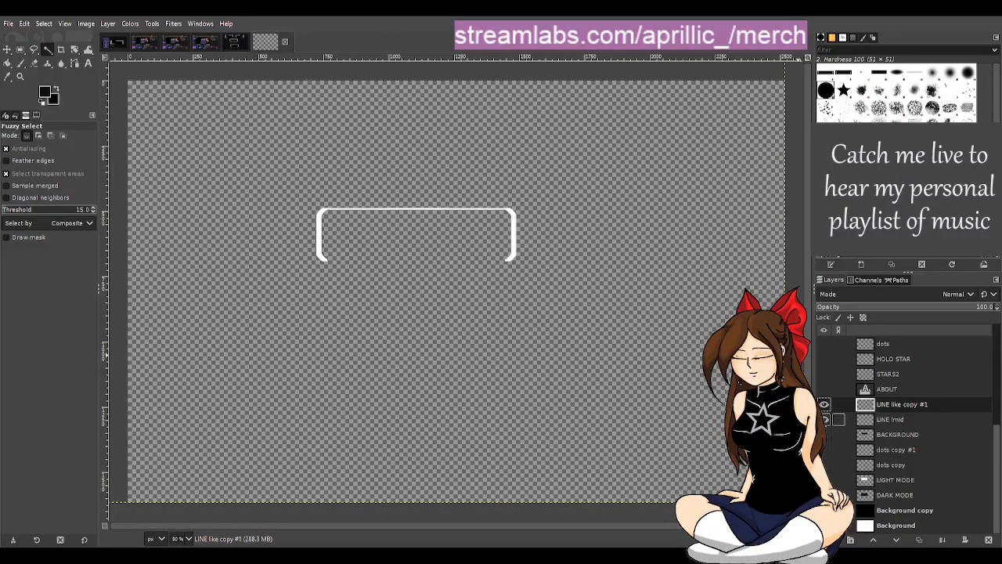
pyautogui.click(825, 434)
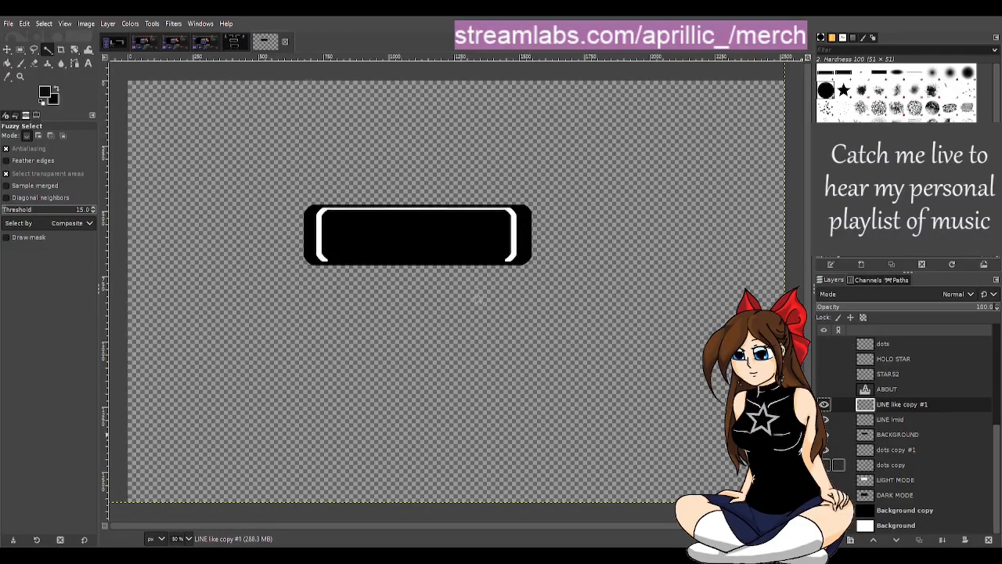
pyautogui.click(824, 465)
pyautogui.click(825, 480)
pyautogui.click(825, 494)
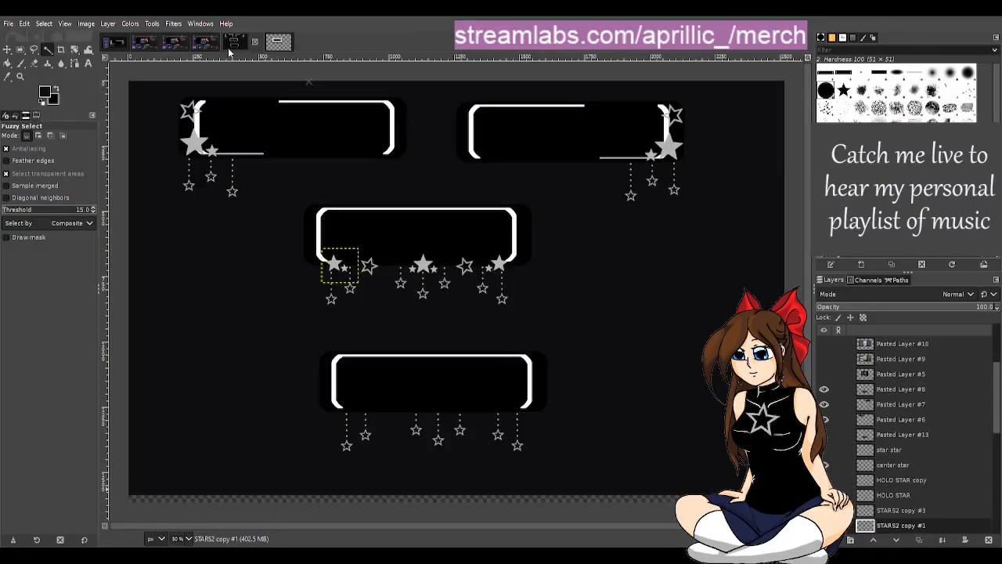
# Step: After checking the other panel images, hide dots copy #1, dots copy and LIGHT MODE in the single-panel file and select LINE lmid
pyautogui.click(228, 45)
pyautogui.click(117, 45)
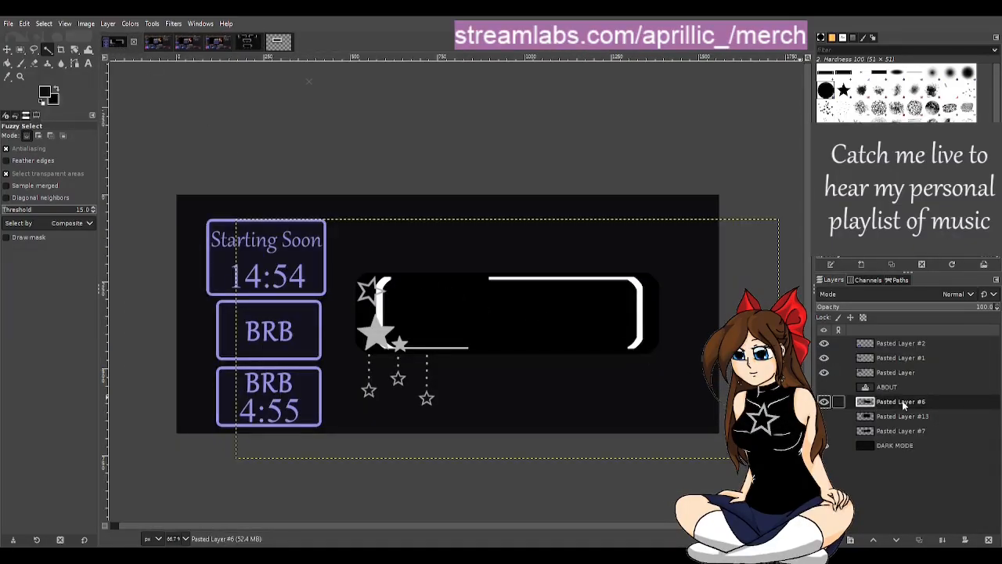
pyautogui.click(278, 49)
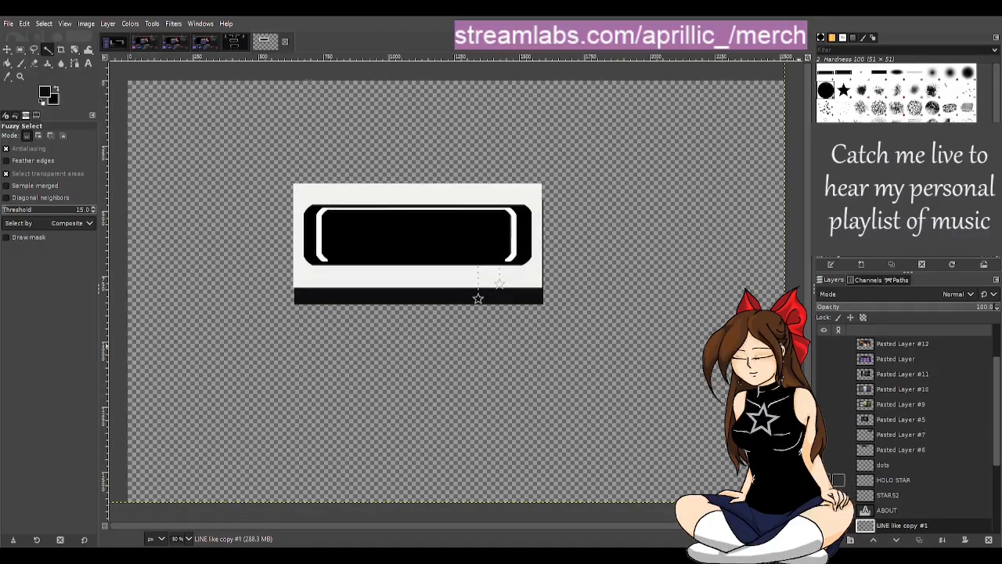
pyautogui.scroll(-2, 908, 434)
pyautogui.scroll(-1, 908, 435)
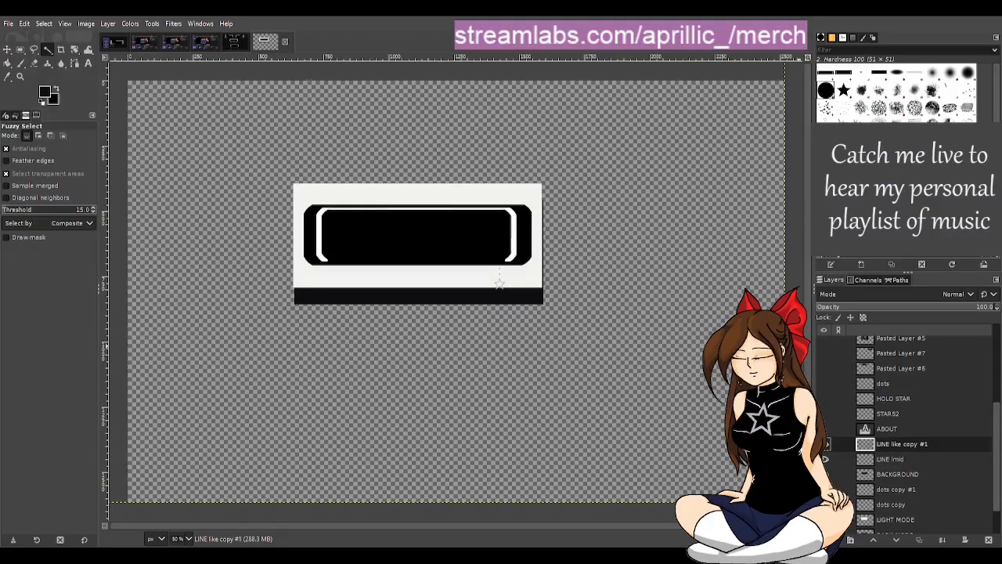
pyautogui.click(825, 519)
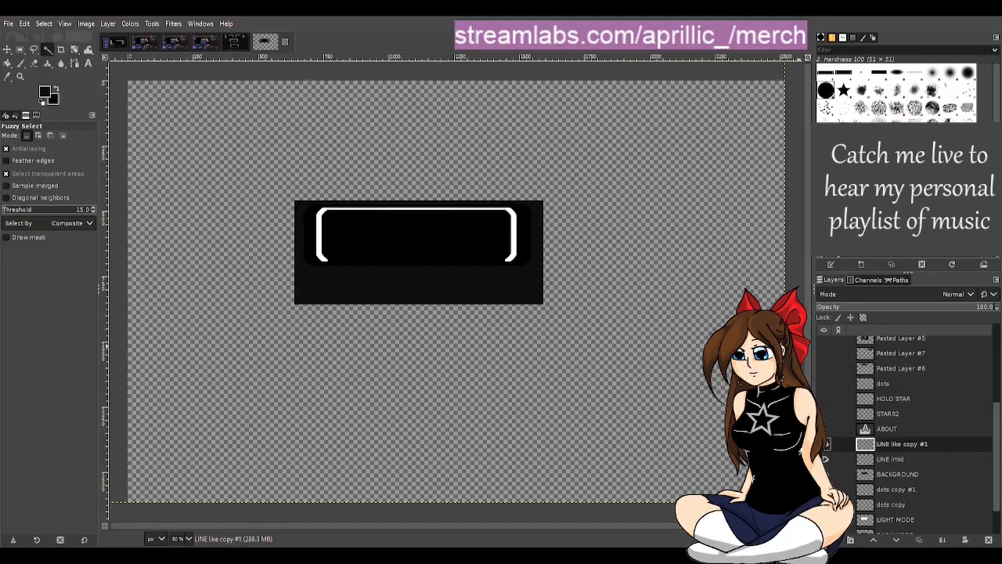
pyautogui.scroll(-1, 847, 488)
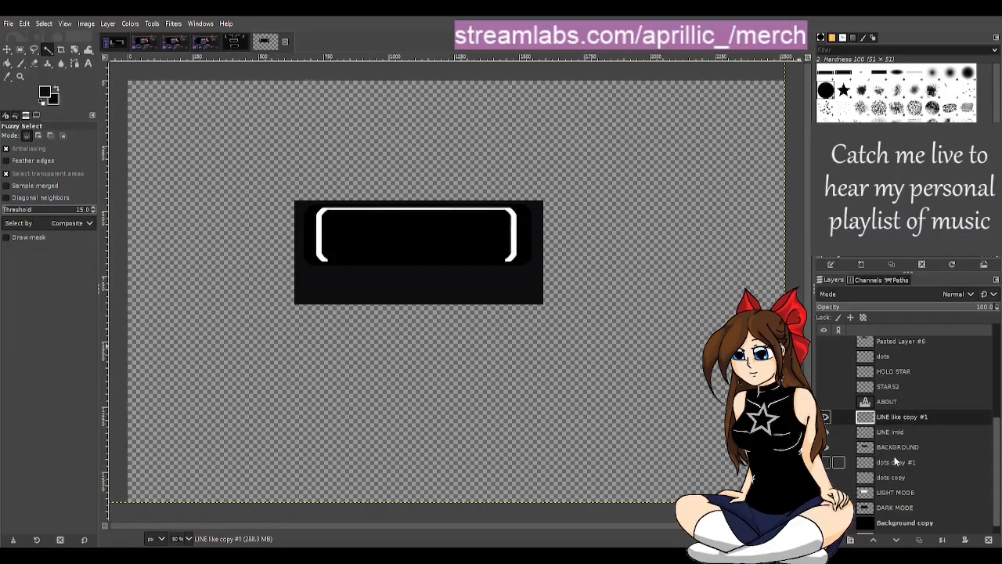
pyautogui.click(890, 433)
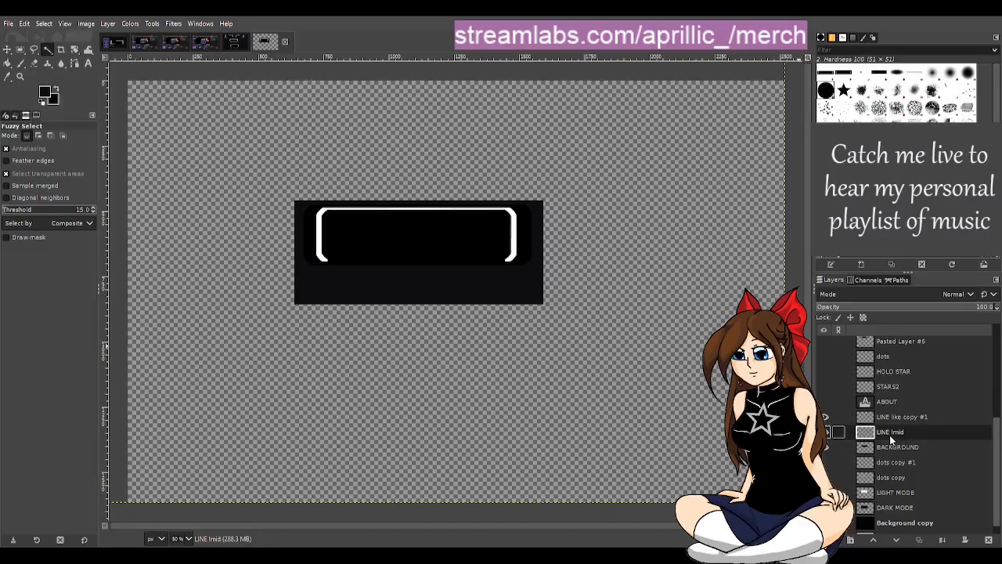
pyautogui.scroll(-1, 887, 469)
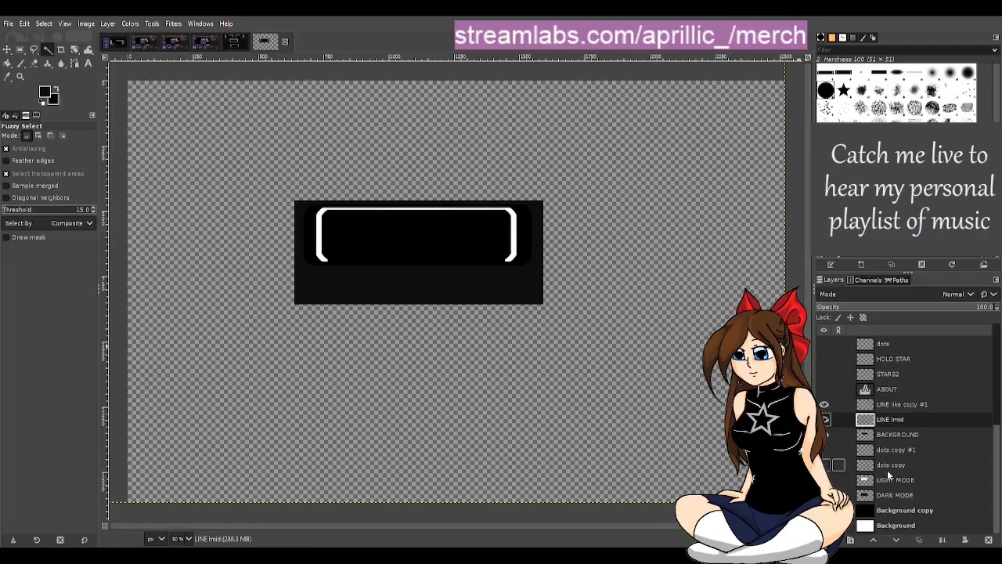
# Step: In the star panel template, select LINE like copy #1, toggle LINE lmid to check the outline, and review the dots layers
pyautogui.click(237, 42)
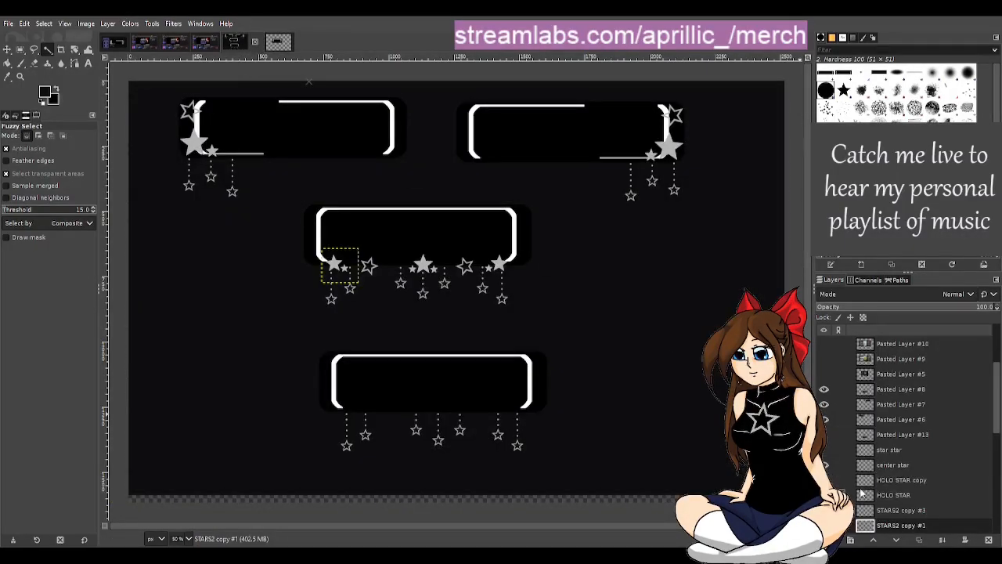
pyautogui.scroll(-5, 889, 438)
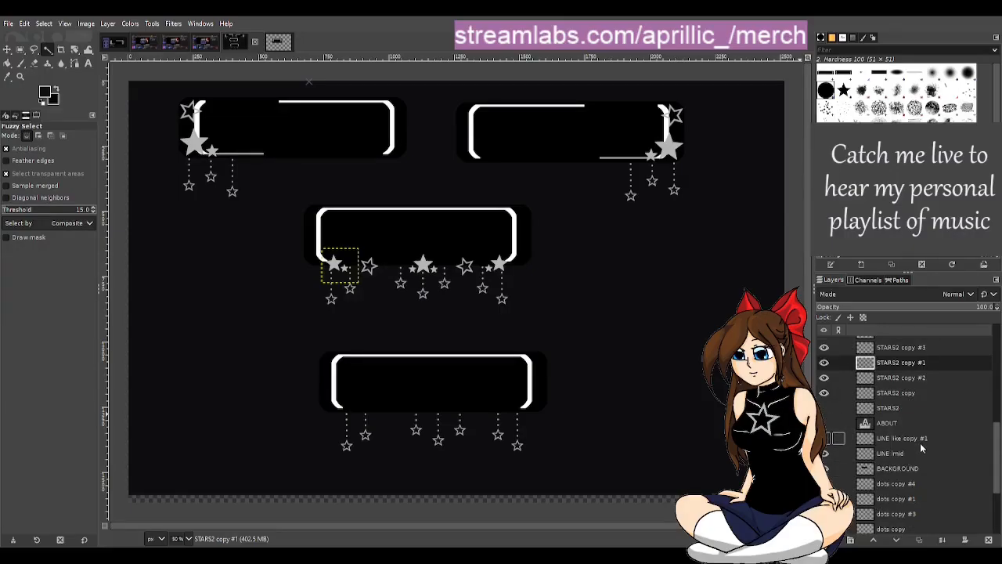
pyautogui.click(917, 440)
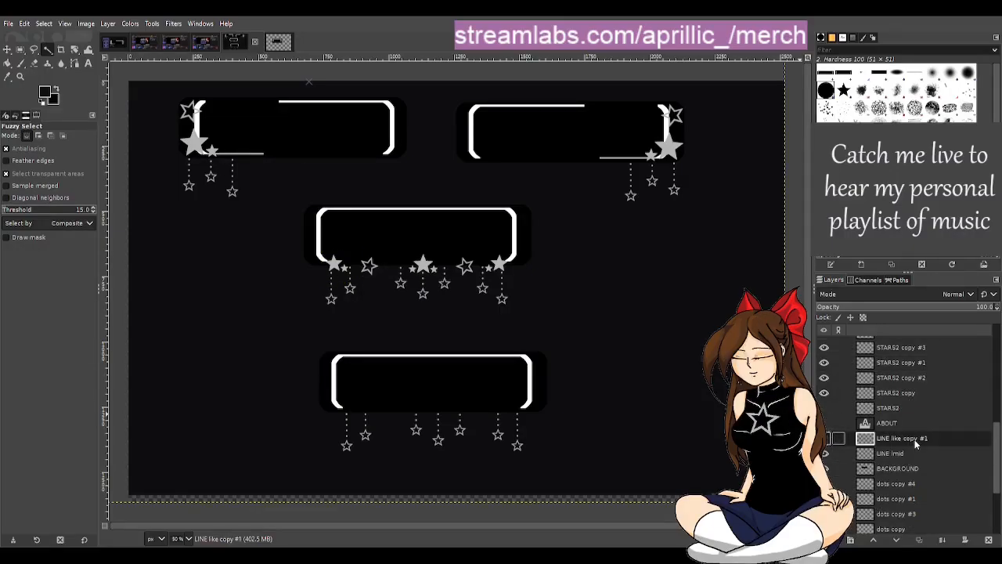
pyautogui.click(824, 454)
pyautogui.click(825, 453)
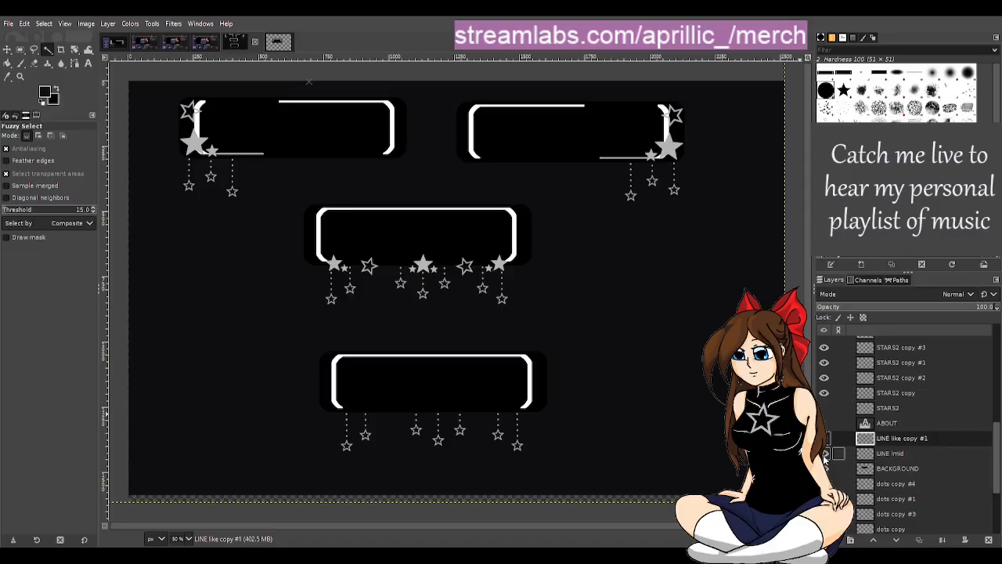
pyautogui.scroll(-2, 877, 466)
pyautogui.scroll(-5, 880, 453)
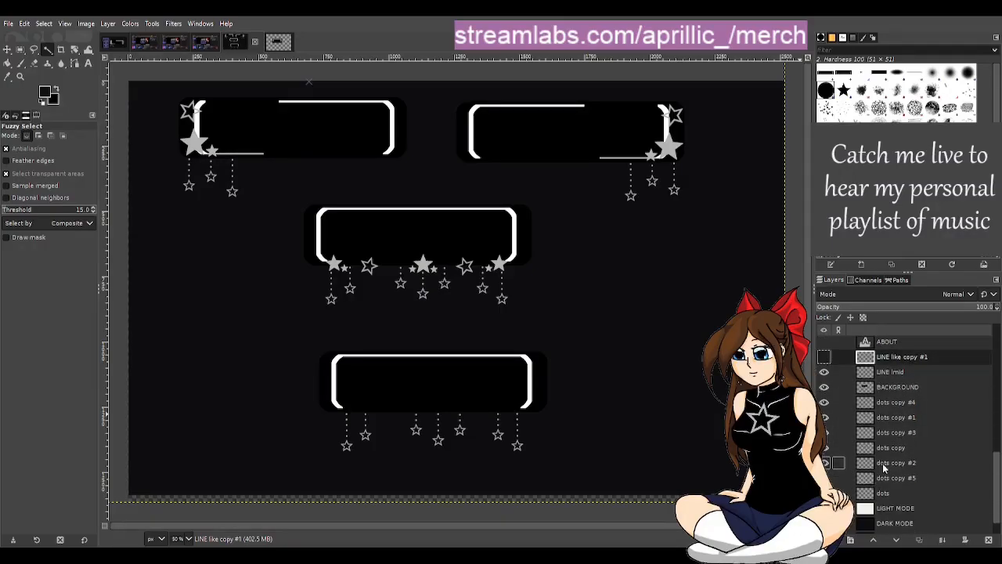
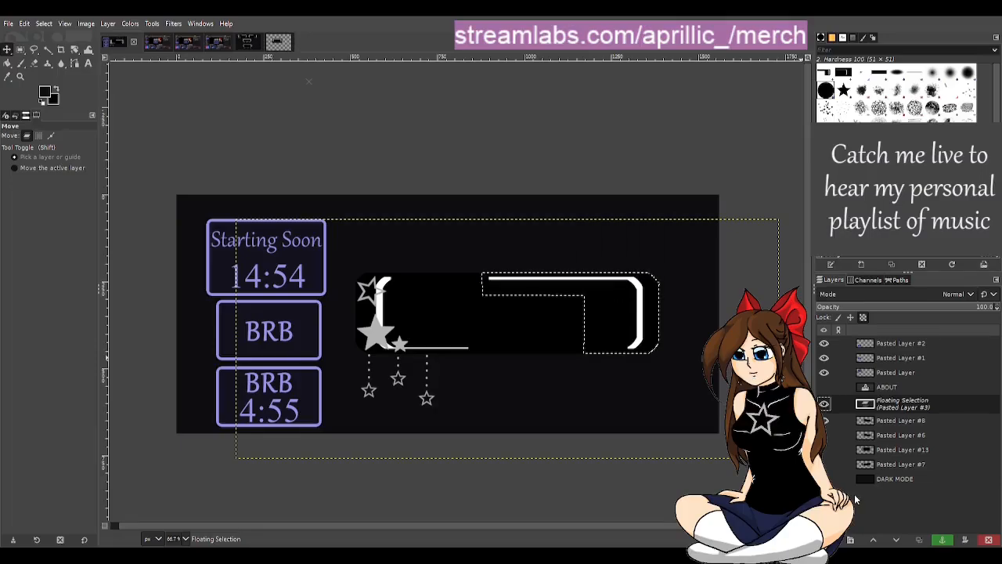
pyautogui.hotkey('ctrl', 'z')
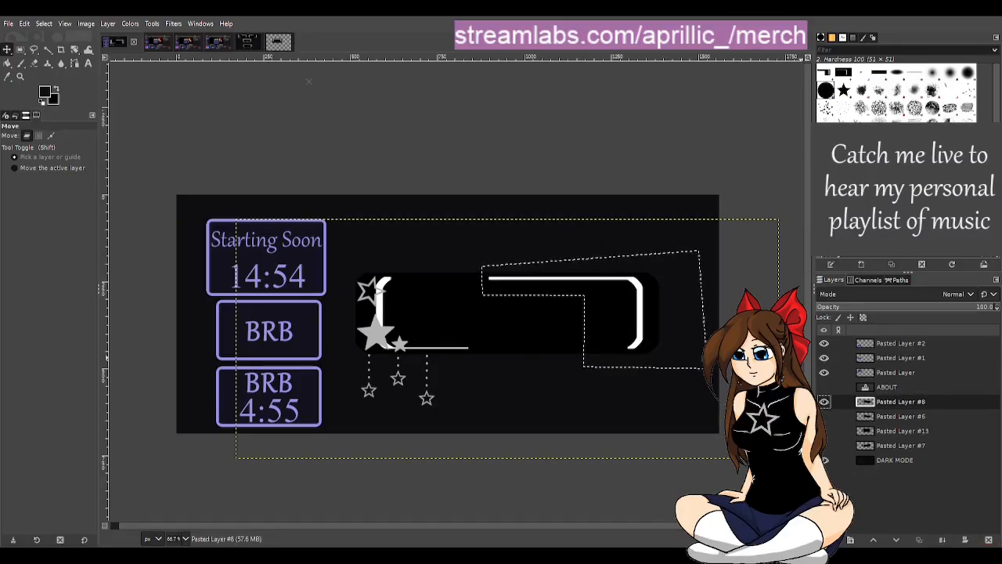
# Step: Undo the last paste of the white frame section and clear the polygon selection on Pasted Layer #8
pyautogui.click(45, 50)
pyautogui.click(394, 151)
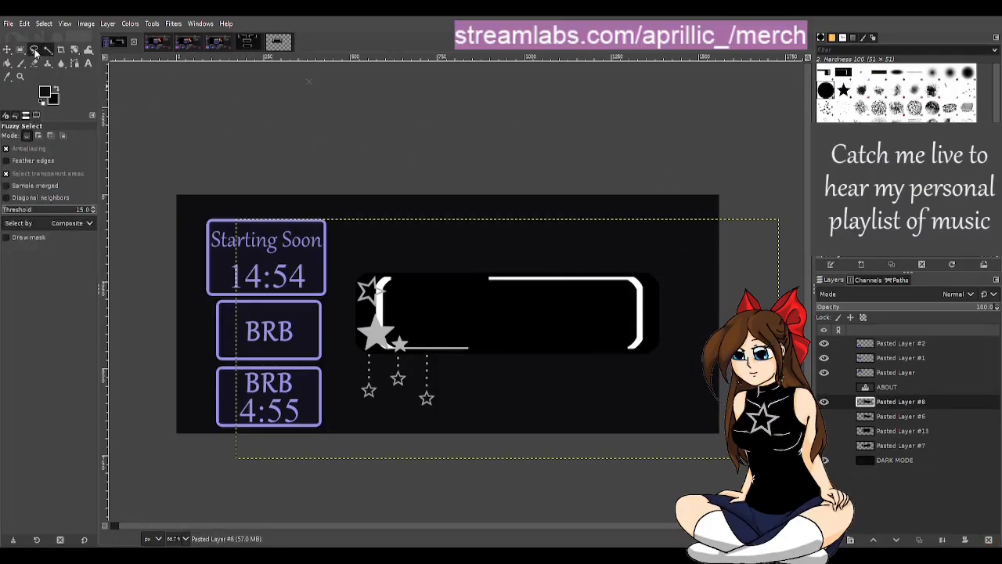
pyautogui.click(35, 51)
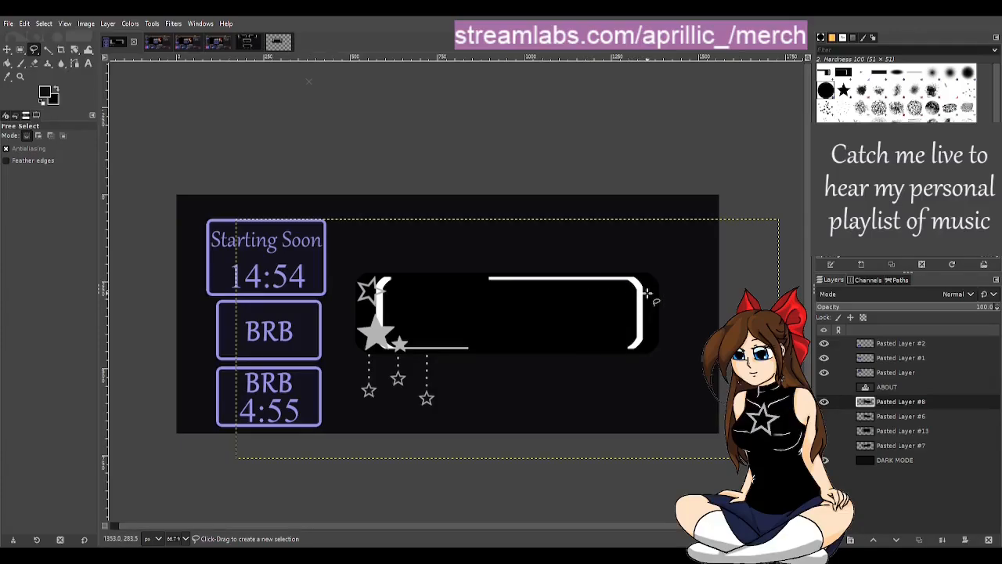
pyautogui.scroll(7, 644, 288)
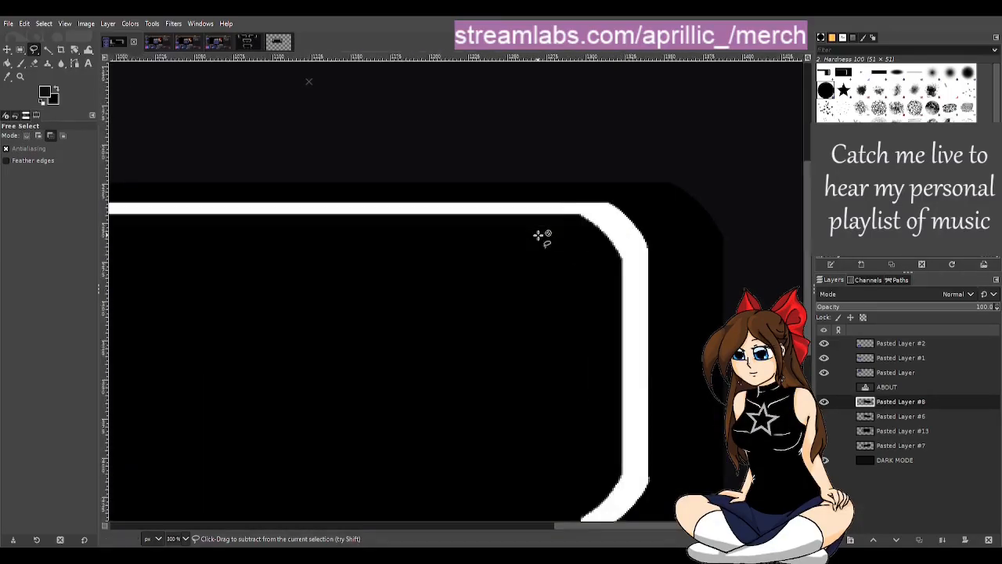
pyautogui.scroll(2, 629, 259)
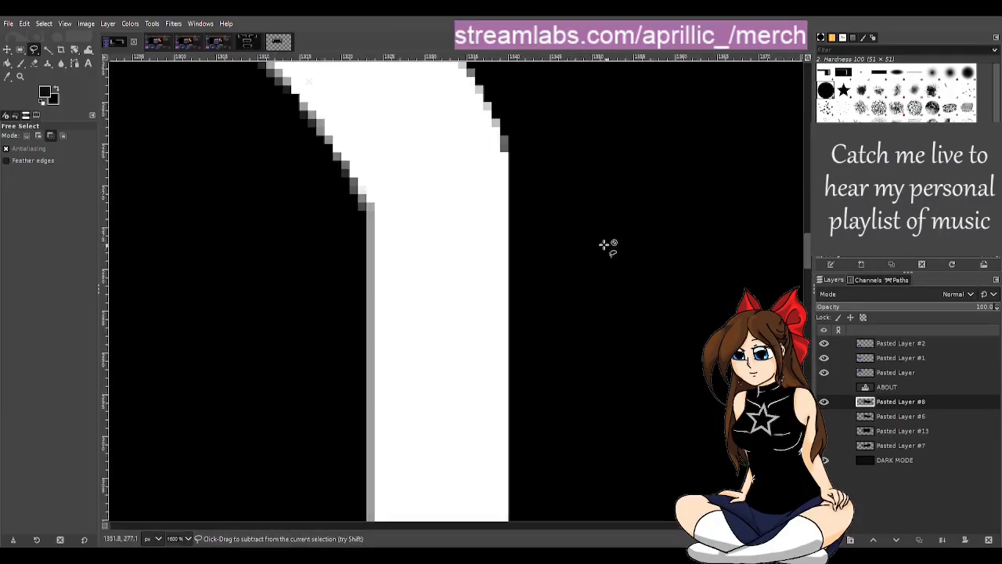
pyautogui.click(364, 213)
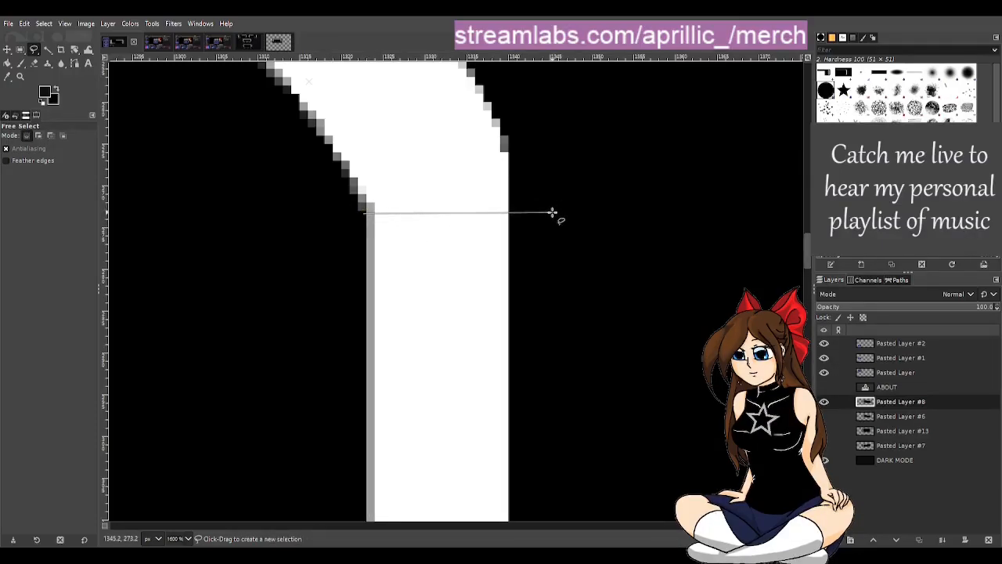
pyautogui.click(552, 213)
pyautogui.scroll(-6, 564, 215)
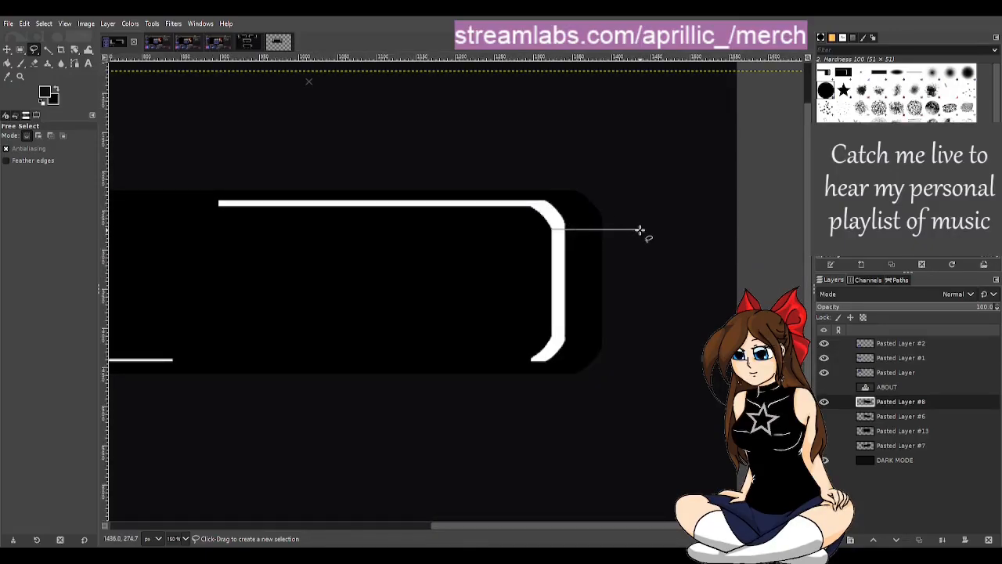
pyautogui.press('Escape')
# Step: Clear the polygon selection, fuzzy-select the white upper-right frame line on Pasted Layer #8, and cut it to the clipboard
pyautogui.click(47, 49)
pyautogui.scroll(-1, 475, 309)
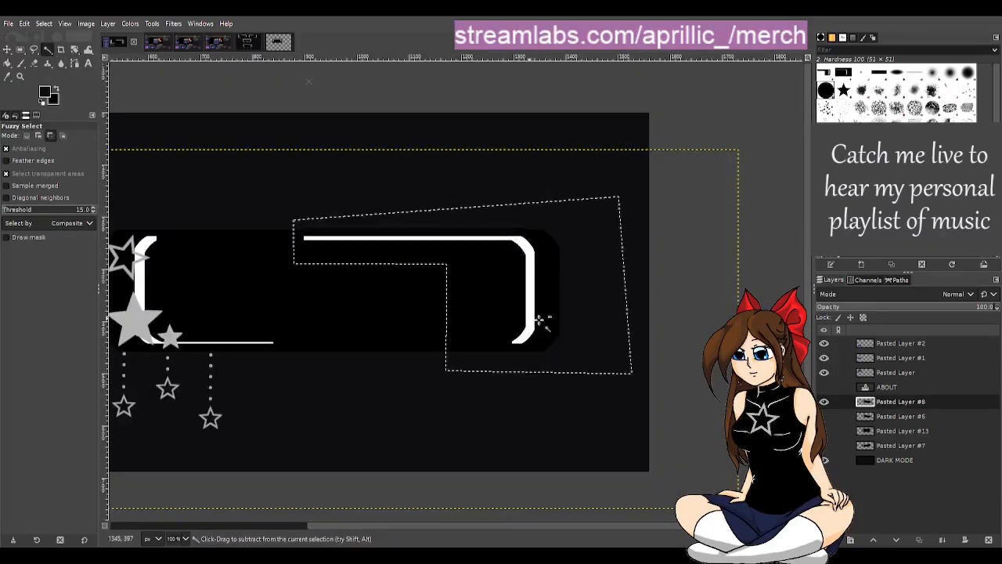
pyautogui.click(728, 305)
pyautogui.hotkey('ctrl', 'shift', 'a')
pyautogui.scroll(2, 484, 283)
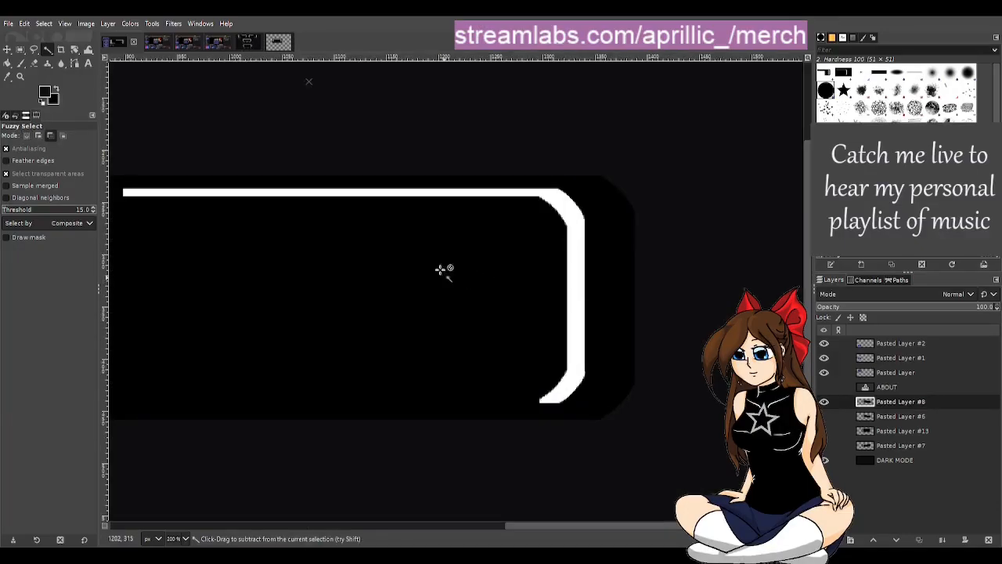
pyautogui.click(337, 196)
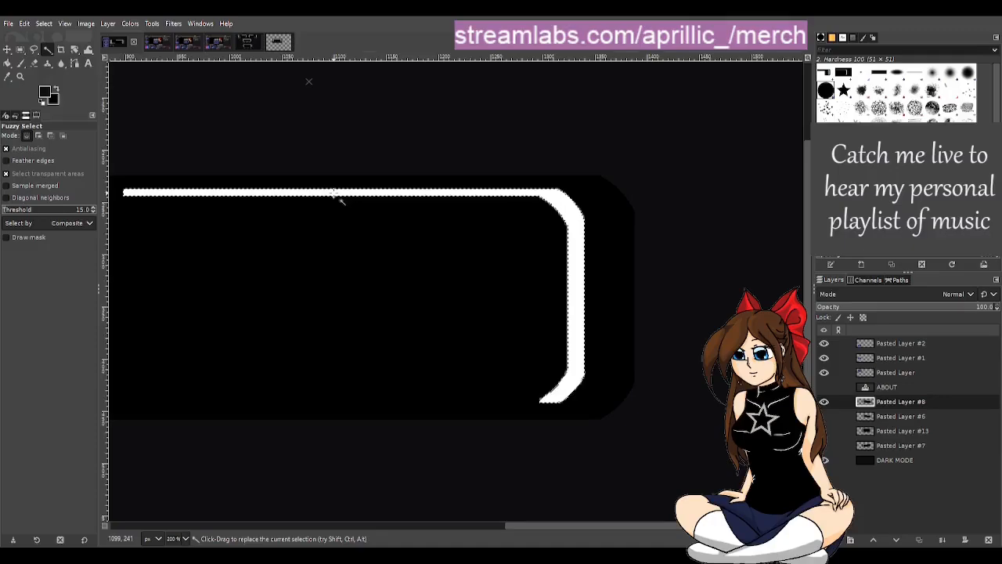
pyautogui.scroll(-2, 329, 223)
pyautogui.scroll(-1, 357, 249)
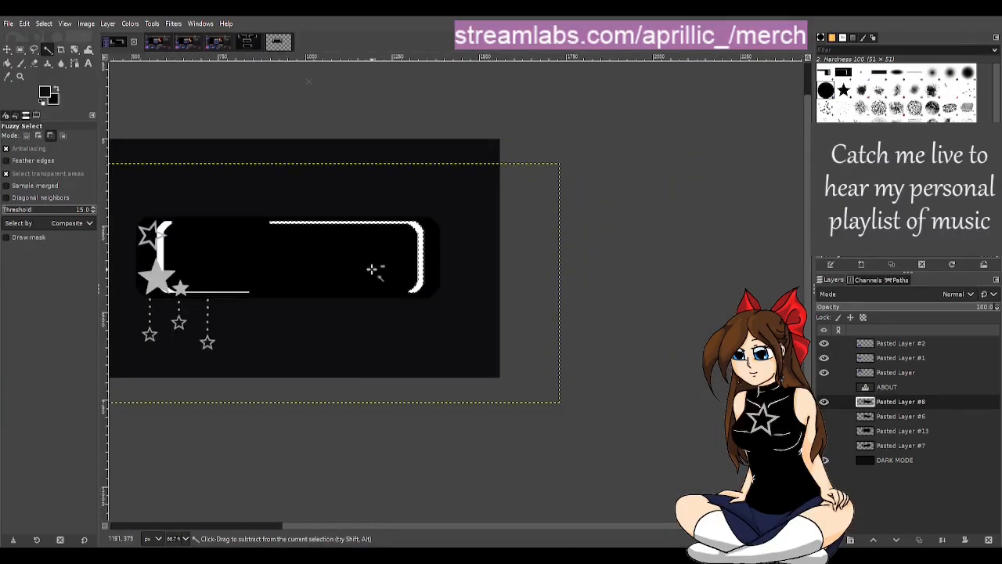
pyautogui.hotkey('ctrl', 'x')
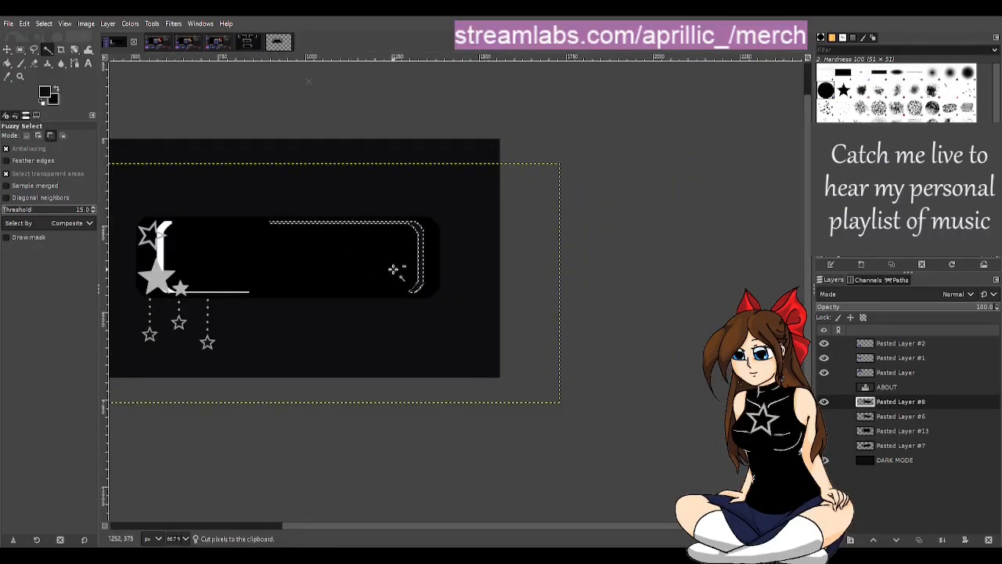
# Step: Paste the cut frame line and move it about 117 px right and 183 px up, aligning it with its former right edge
pyautogui.click(638, 253)
pyautogui.hotkey('ctrl', 'v')
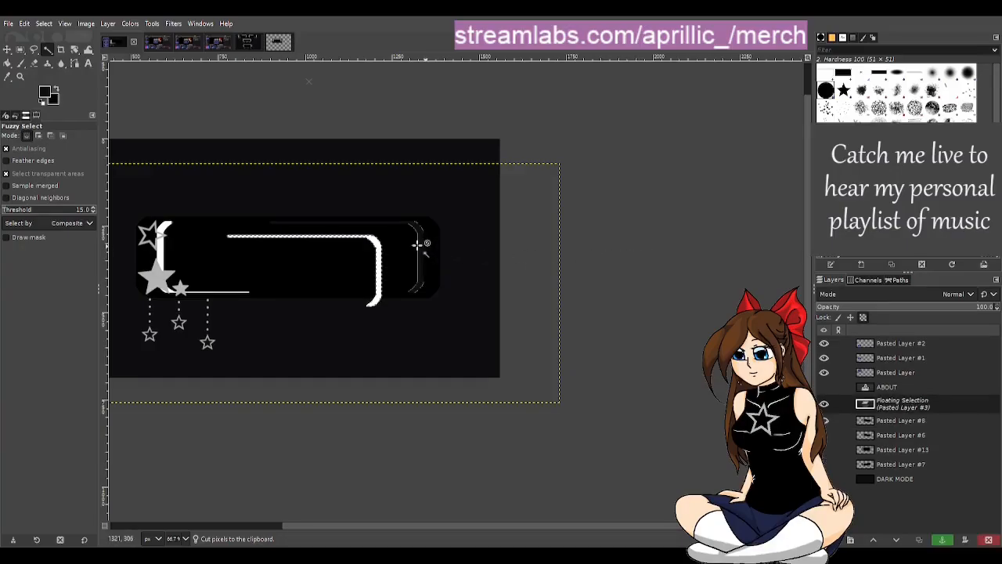
pyautogui.click(7, 49)
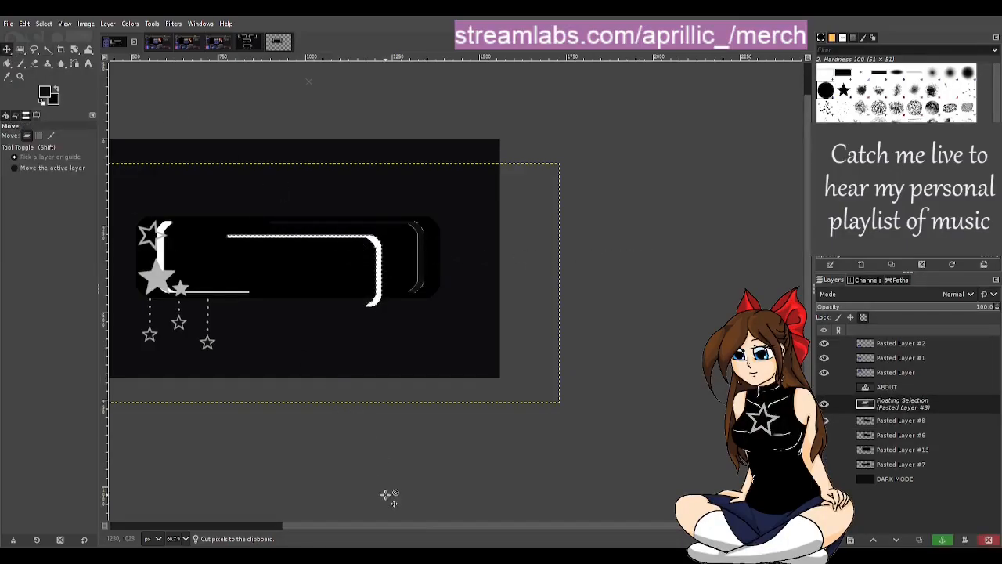
pyautogui.hscroll(-3, 412, 524)
pyautogui.hscroll(-2, 337, 519)
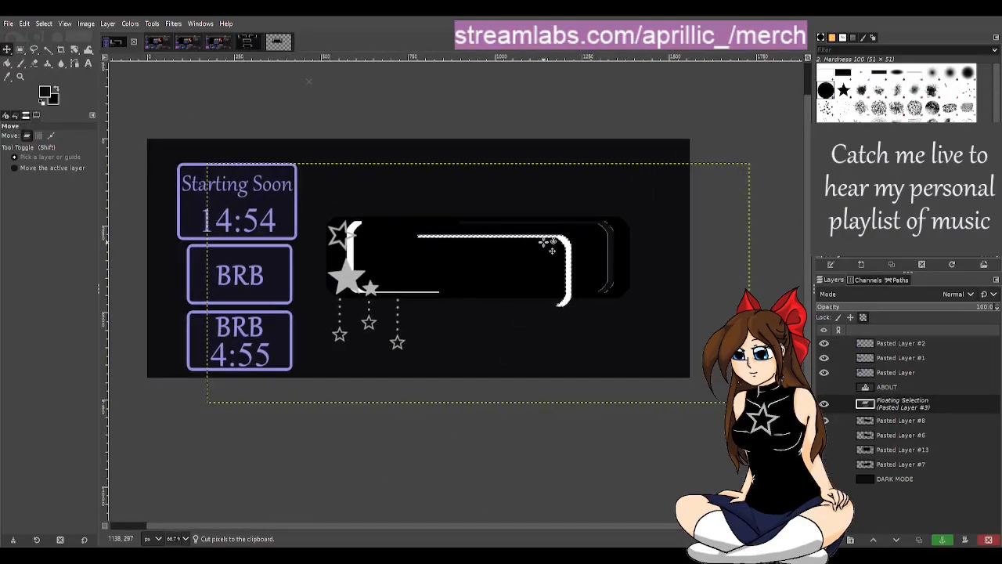
pyautogui.moveTo(574, 262); pyautogui.dragTo(618, 211)
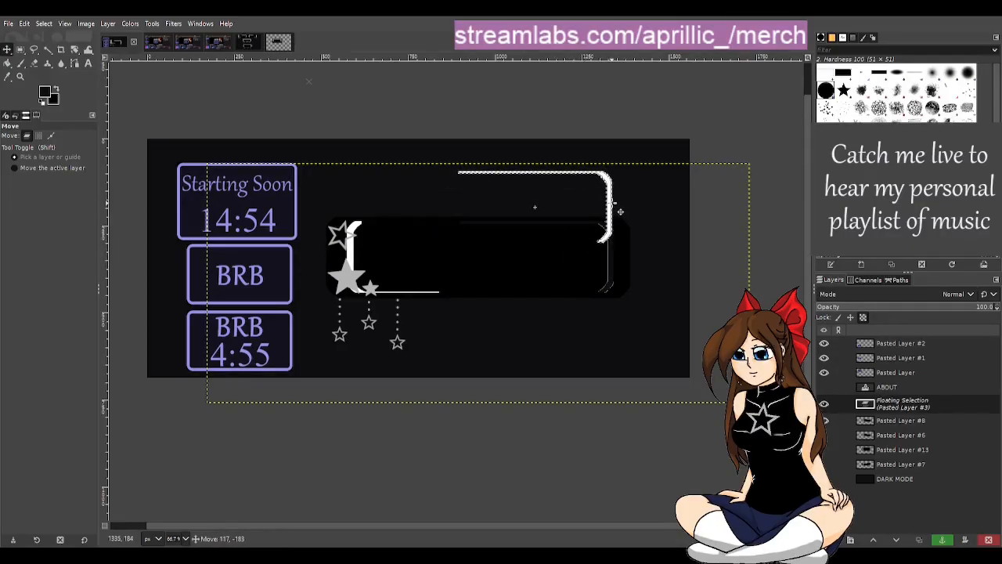
pyautogui.keyDown('ctrl'); pyautogui.scroll(2, 618, 237); pyautogui.keyUp('ctrl')
pyautogui.keyDown('ctrl'); pyautogui.scroll(4, 584, 234); pyautogui.keyUp('ctrl')
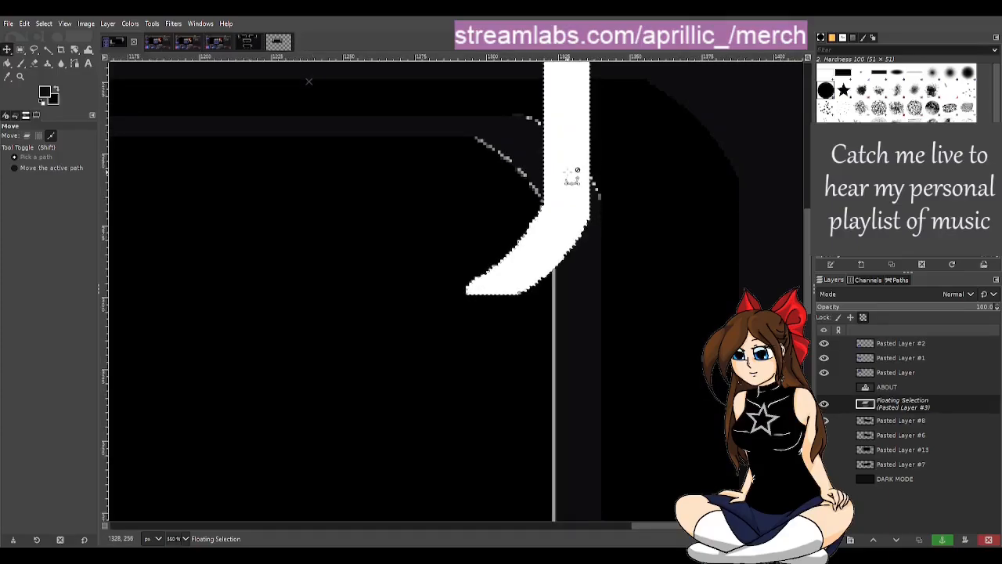
pyautogui.moveTo(572, 191); pyautogui.dragTo(595, 218)
pyautogui.keyDown('ctrl'); pyautogui.scroll(-5, 595, 218); pyautogui.keyUp('ctrl')
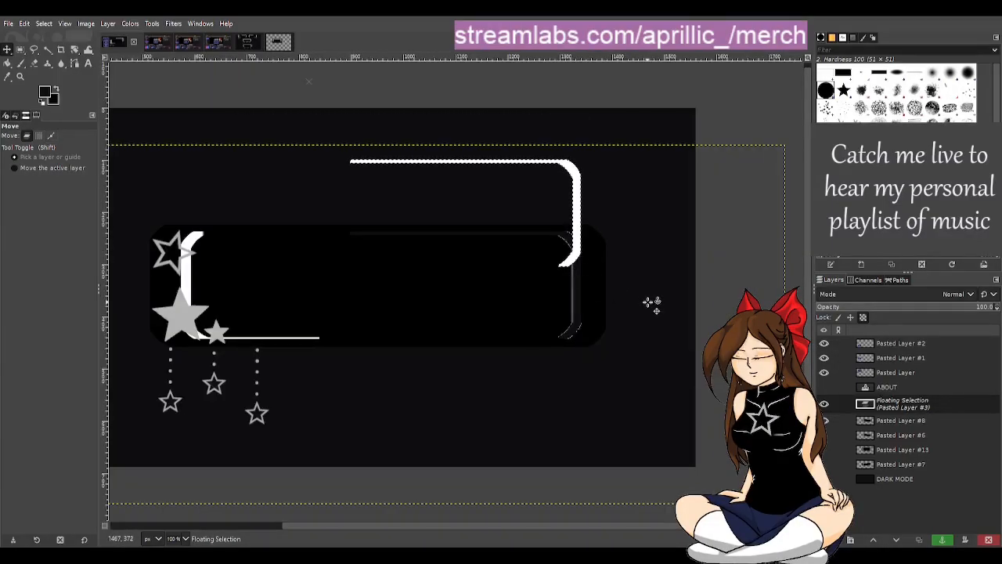
pyautogui.scroll(-1, 593, 311)
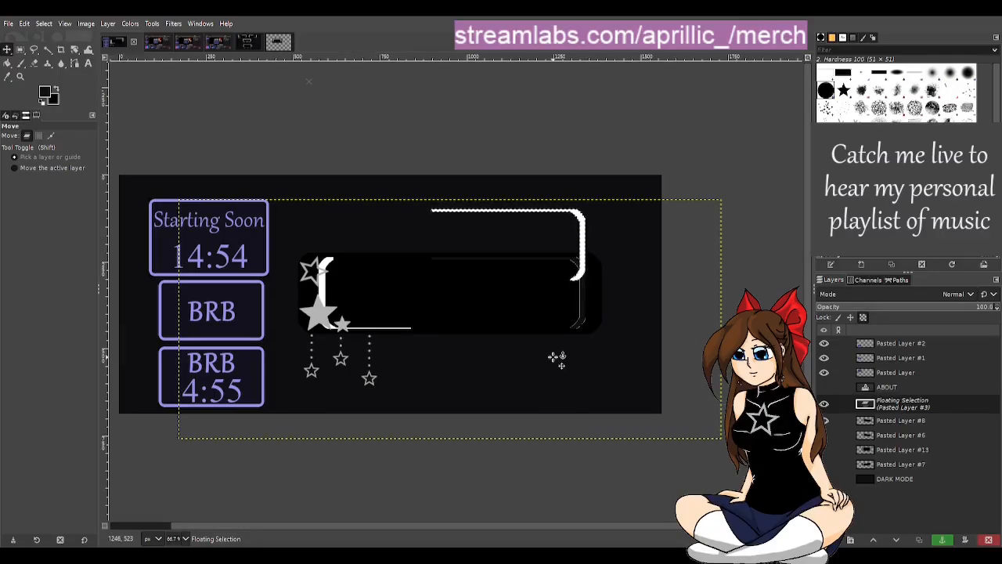
pyautogui.scroll(1, 566, 290)
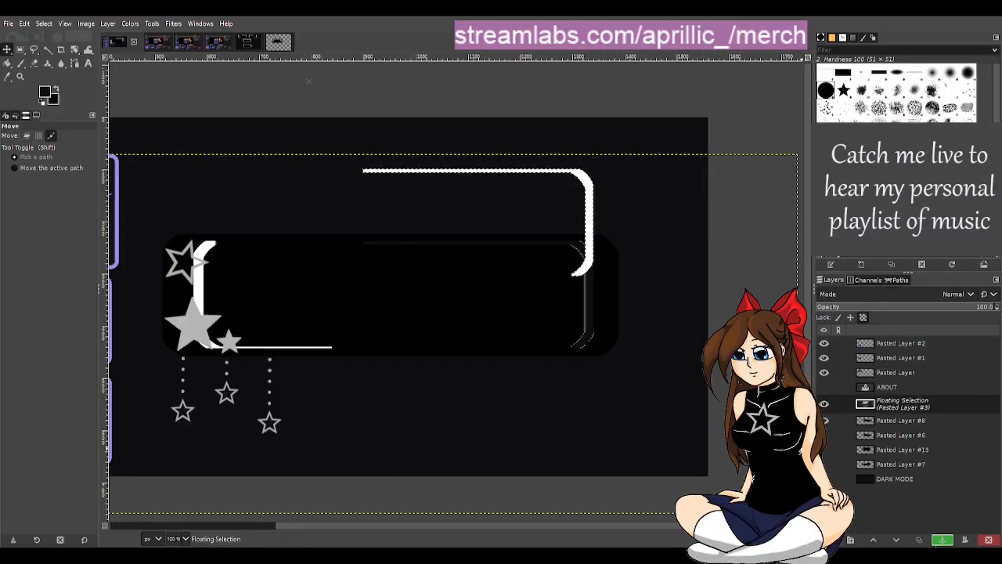
# Step: Undo the paste and the cut of the white frame line, and clear its selection
pyautogui.click(942, 540)
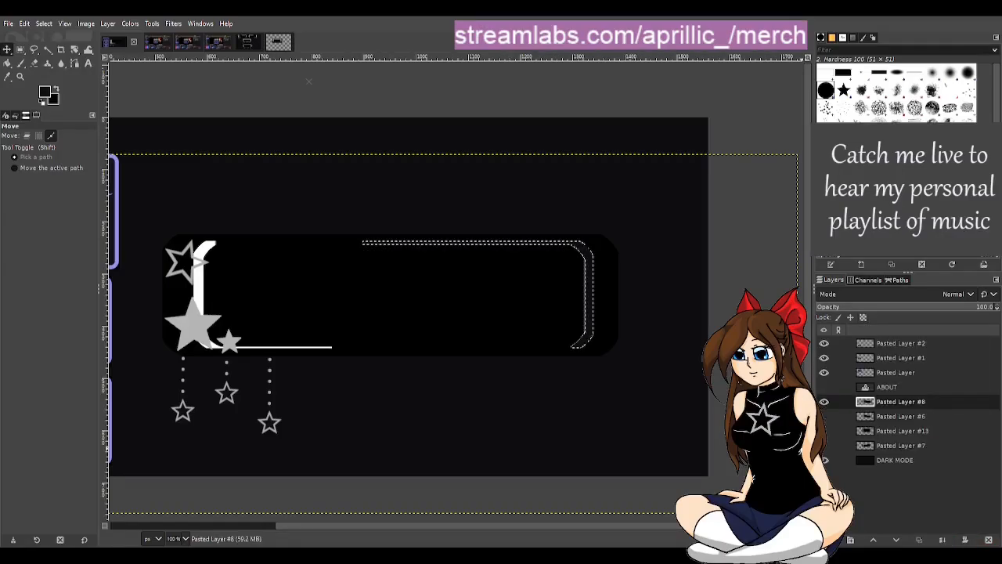
pyautogui.hotkey('ctrl', 'z')
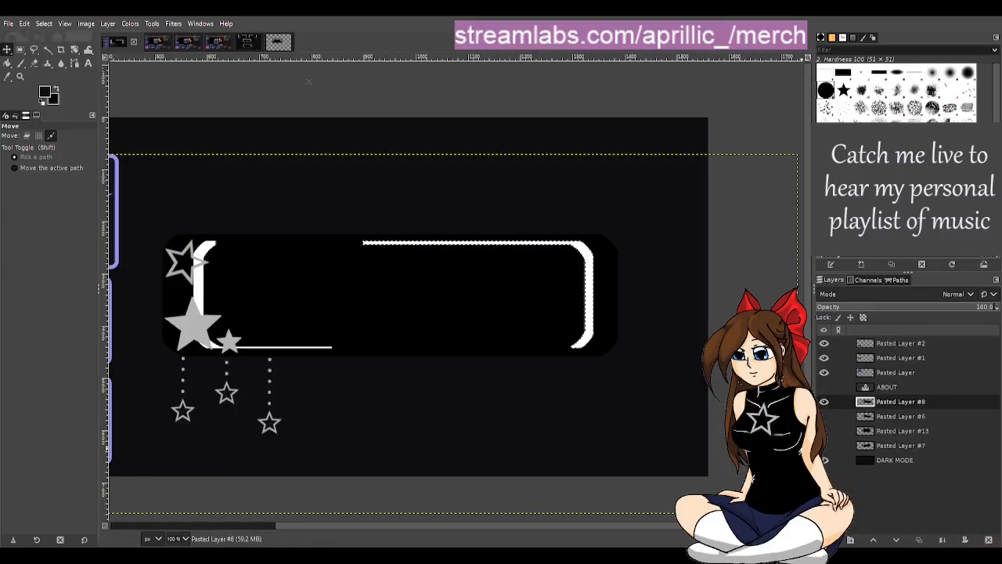
pyautogui.press('u')
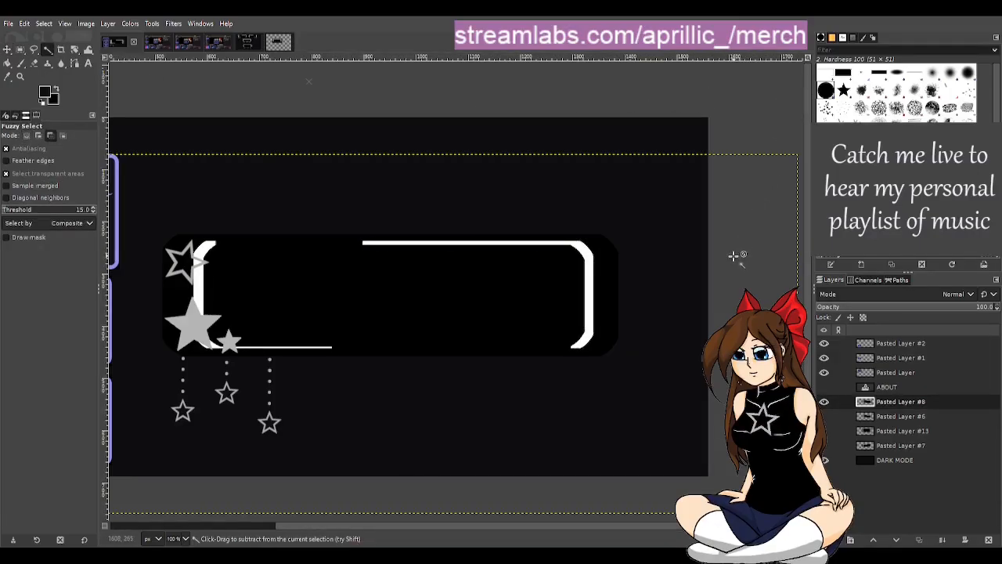
# Step: Paste a copy of the white frame line above the original and align their right vertical bars so they overlap exactly
pyautogui.hotkey('ctrl', 'v')
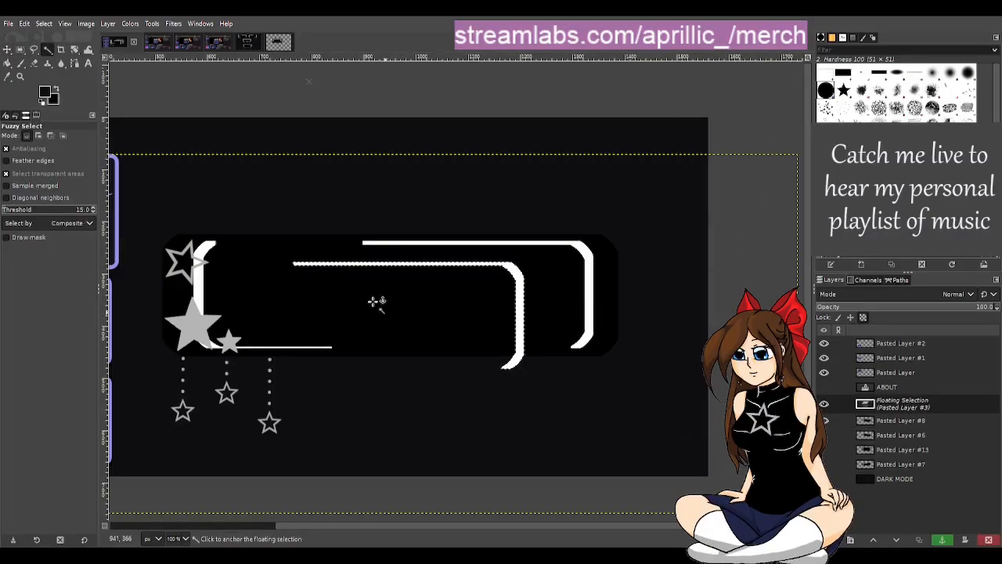
pyautogui.press('m')
pyautogui.moveTo(509, 326); pyautogui.dragTo(587, 235)
pyautogui.scroll(3, 654, 282)
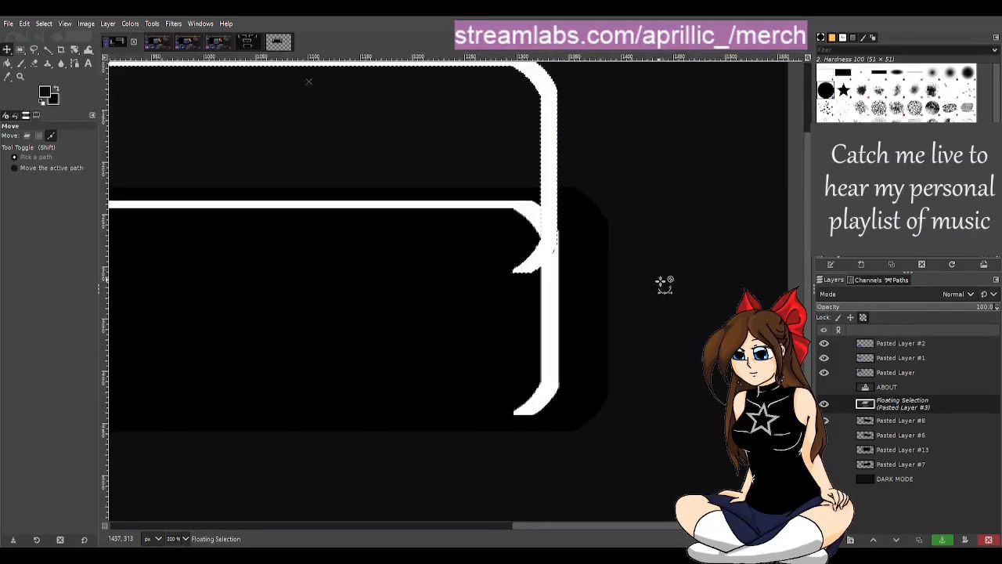
pyautogui.scroll(2, 475, 202)
pyautogui.moveTo(543, 217); pyautogui.dragTo(547, 220)
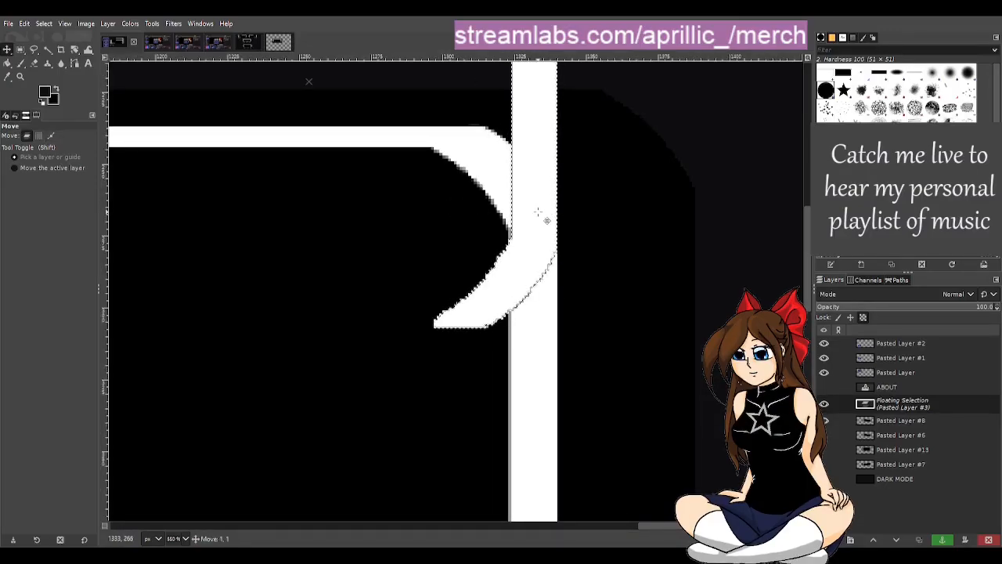
pyautogui.scroll(-4, 492, 273)
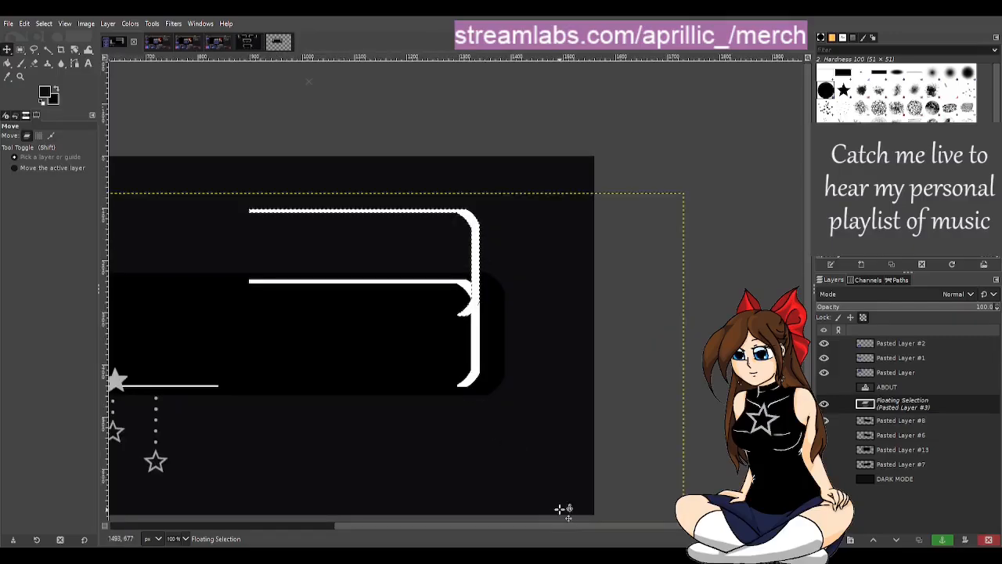
# Step: Select a 38 × 36 px rectangle around the copied line's lower curl and anchor the floating copy onto Pasted Layer #8
pyautogui.scroll(6, 501, 321)
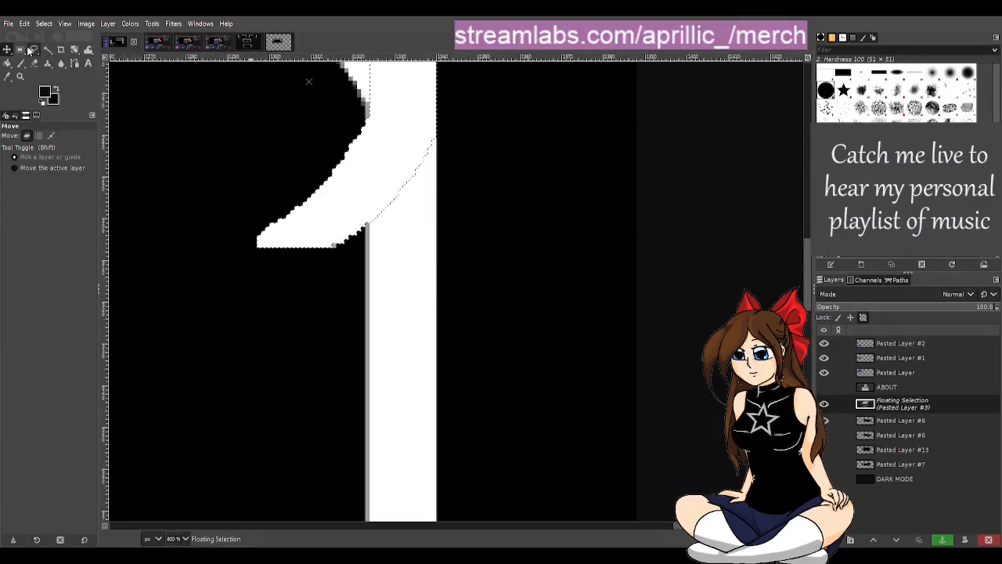
pyautogui.click(22, 50)
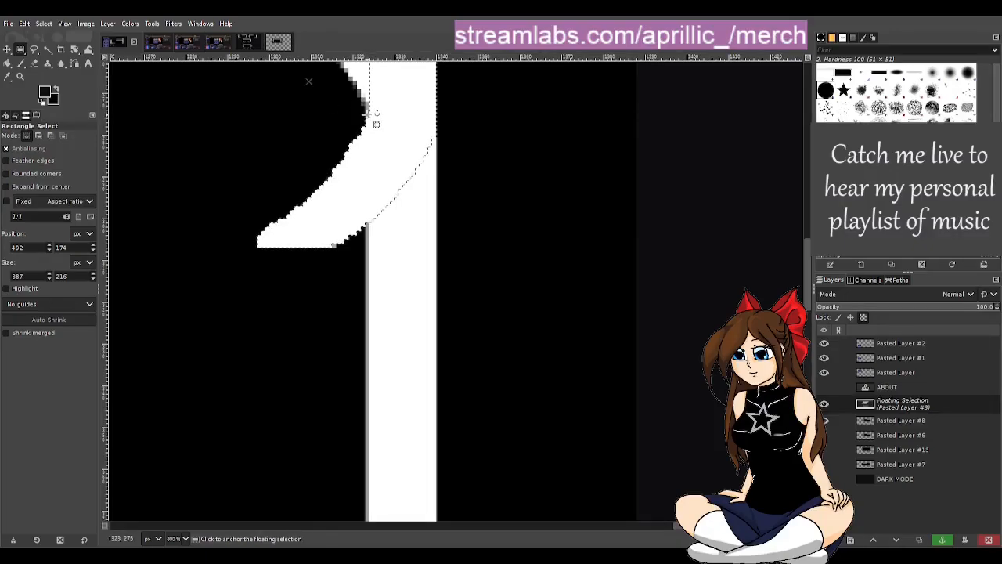
pyautogui.moveTo(367, 113); pyautogui.dragTo(207, 264)
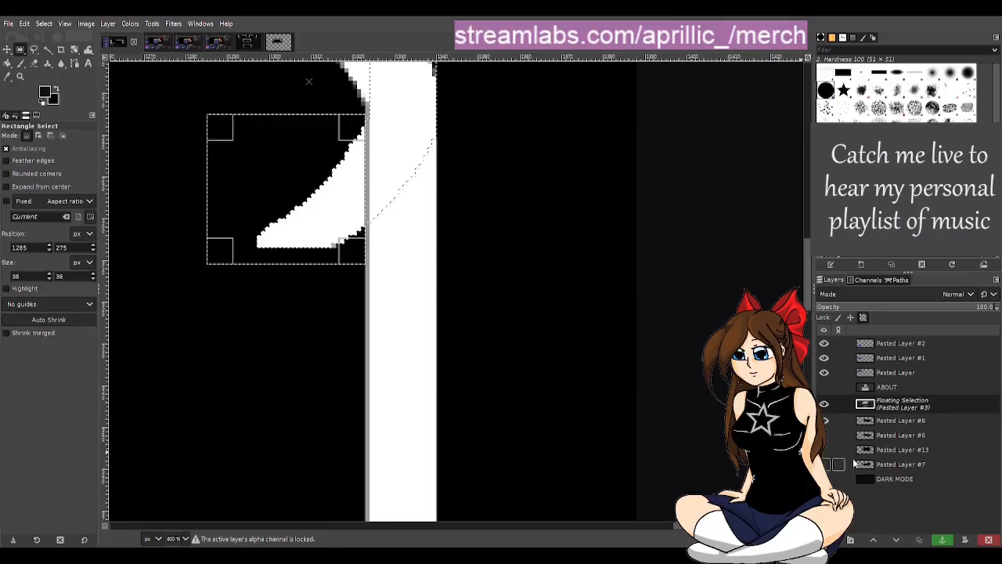
pyautogui.click(34, 63)
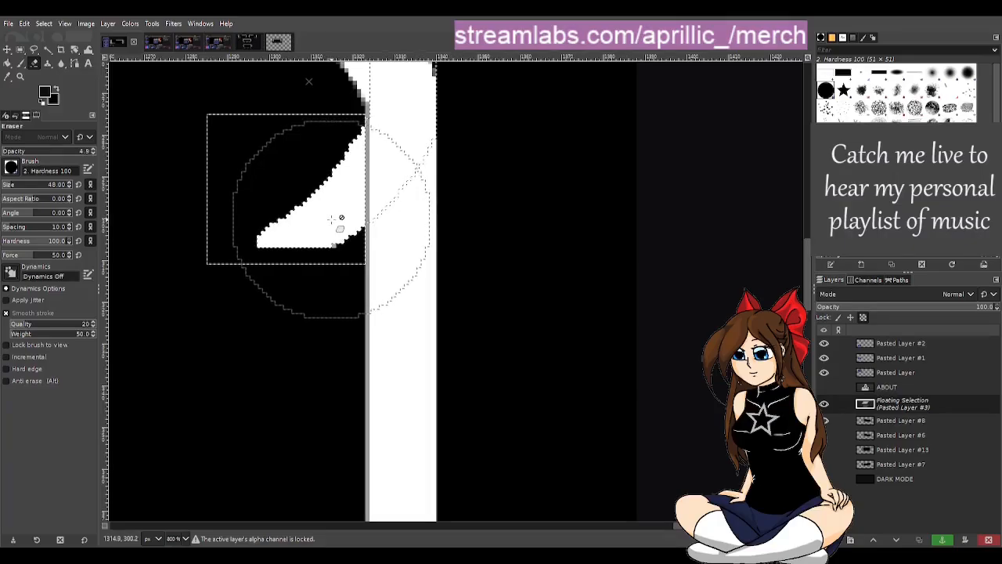
pyautogui.click(944, 540)
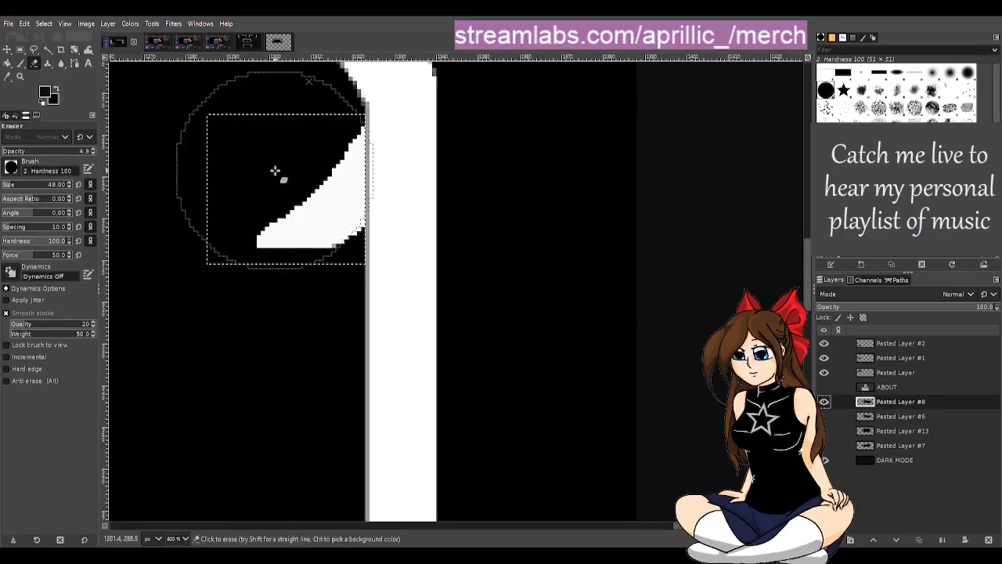
# Step: Paint over the leftover white curl inside the rectangular selection in black with the Paintbrush at 100% opacity
pyautogui.click(284, 194)
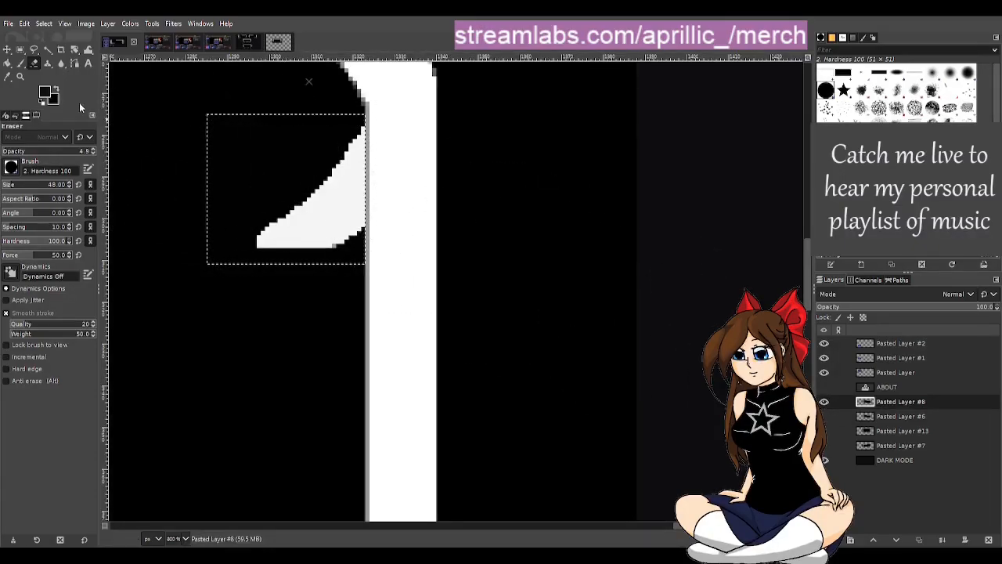
pyautogui.click(46, 92)
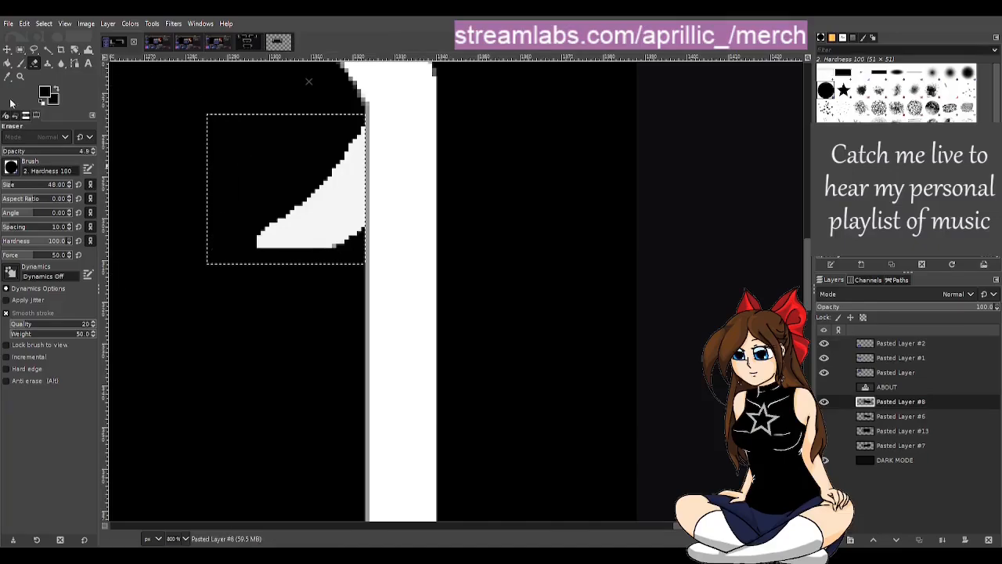
pyautogui.click(23, 65)
pyautogui.moveTo(255, 168)
pyautogui.mouseDown()
pyautogui.moveTo(316, 141)
pyautogui.moveTo(344, 160)
pyautogui.mouseUp()
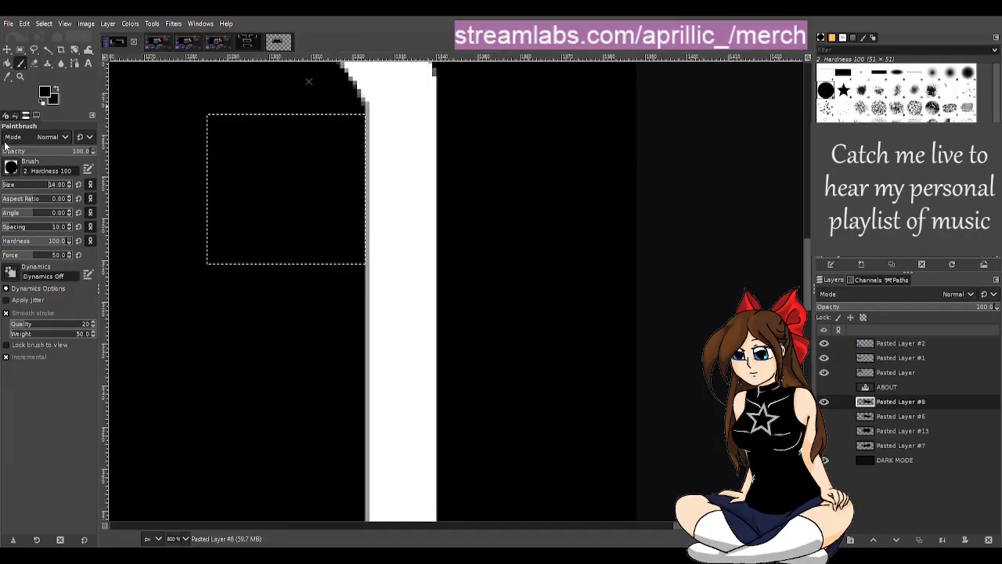
# Step: Clear the rectangular selection on Pasted Layer #8 and check the extended frame line
pyautogui.click(47, 48)
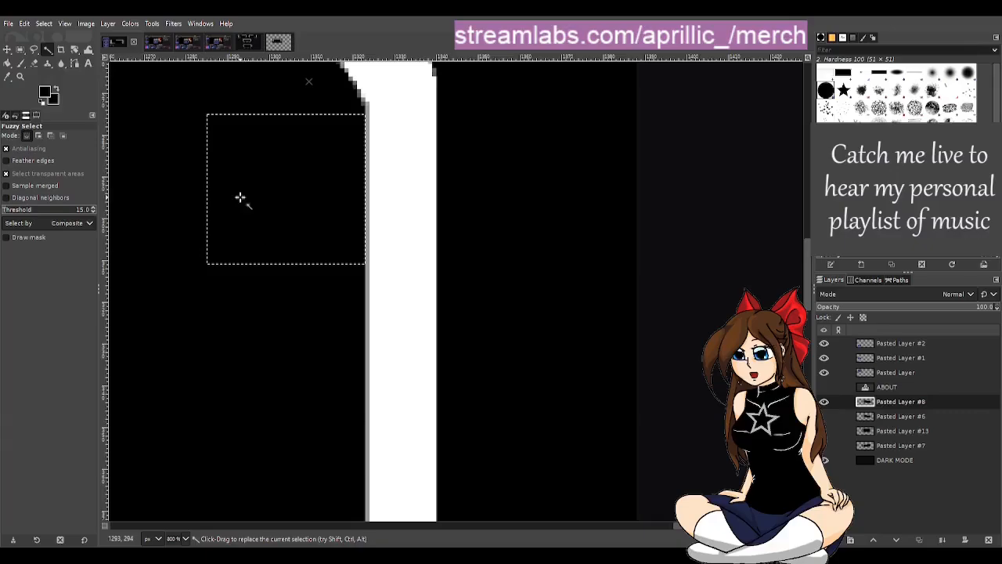
pyautogui.scroll(-5, 492, 316)
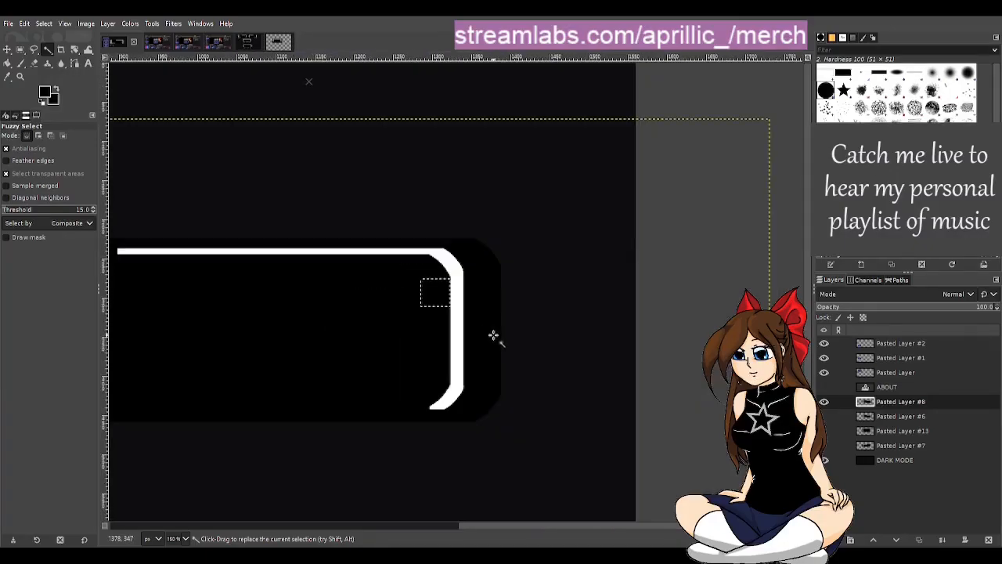
pyautogui.click(709, 112)
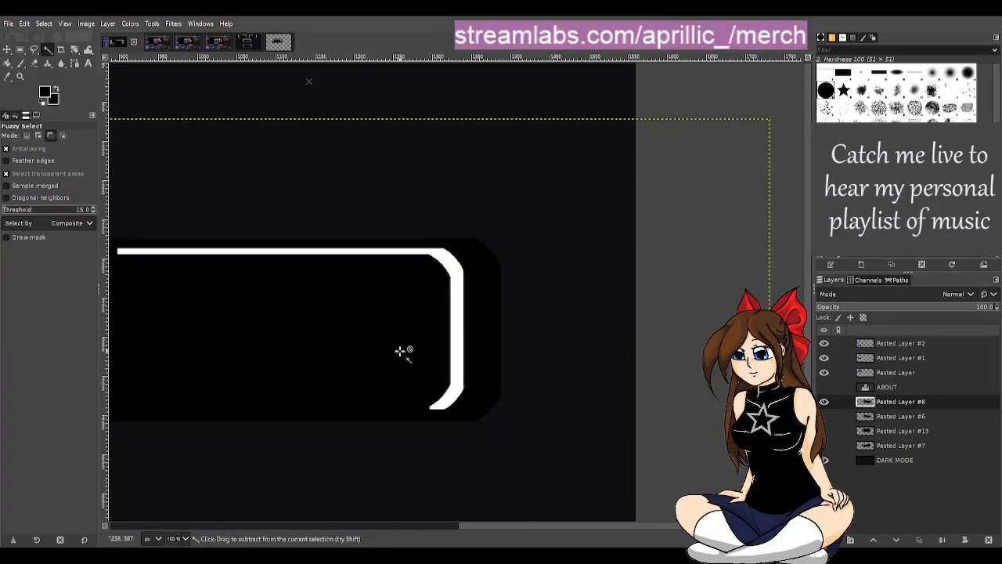
pyautogui.scroll(2, 401, 360)
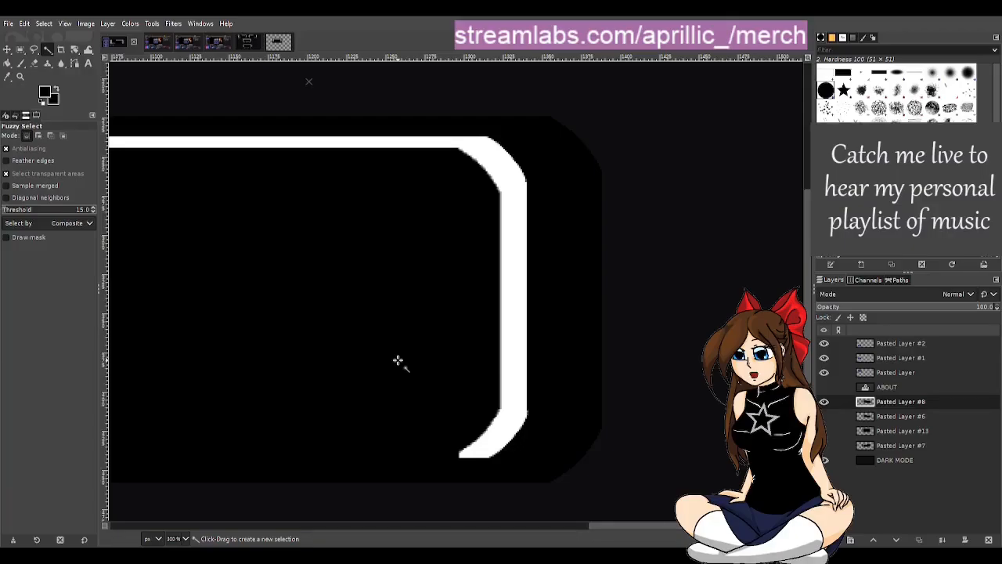
pyautogui.scroll(-2, 399, 359)
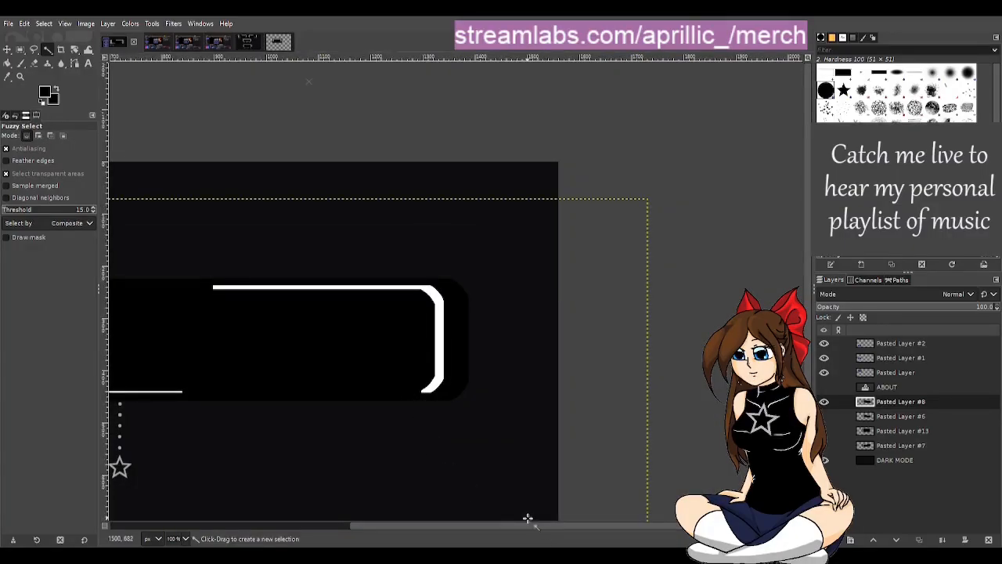
pyautogui.moveTo(469, 524); pyautogui.dragTo(363, 526)
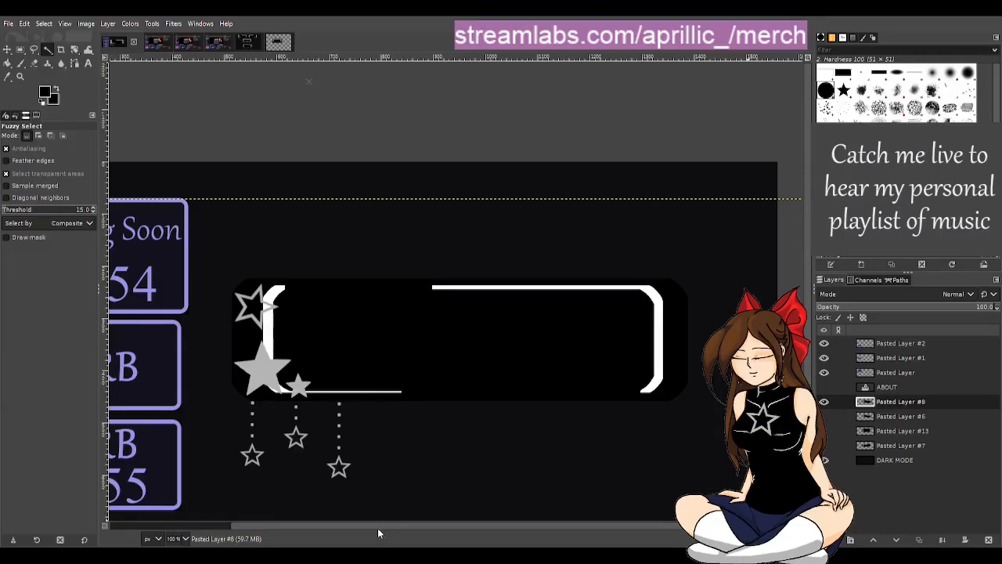
# Step: Undo the black paint-out and clipped merge, then paste the white frame line again and anchor it whole onto Pasted Layer #8
pyautogui.hotkey('ctrl', 'z')
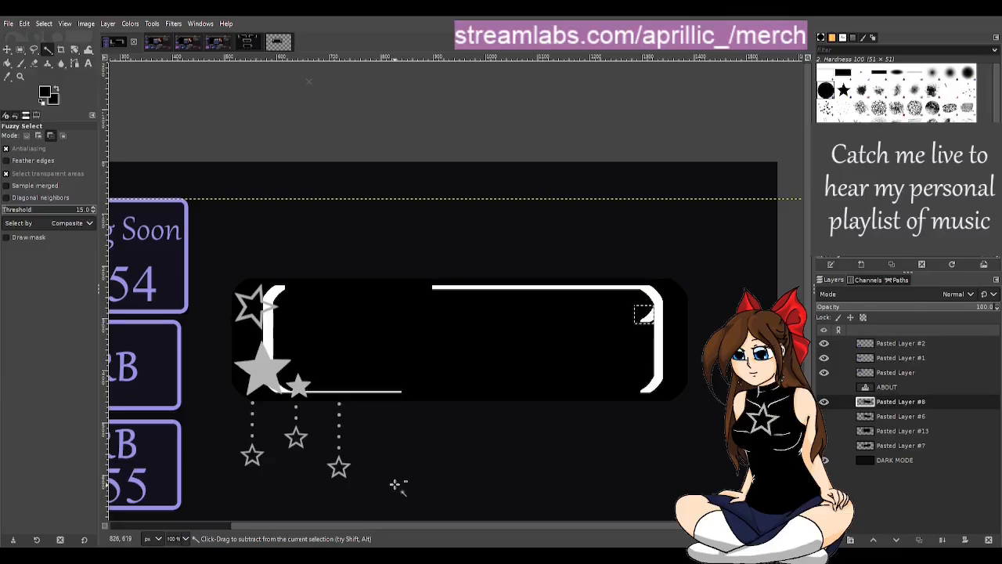
pyautogui.hotkey('ctrl', 'v')
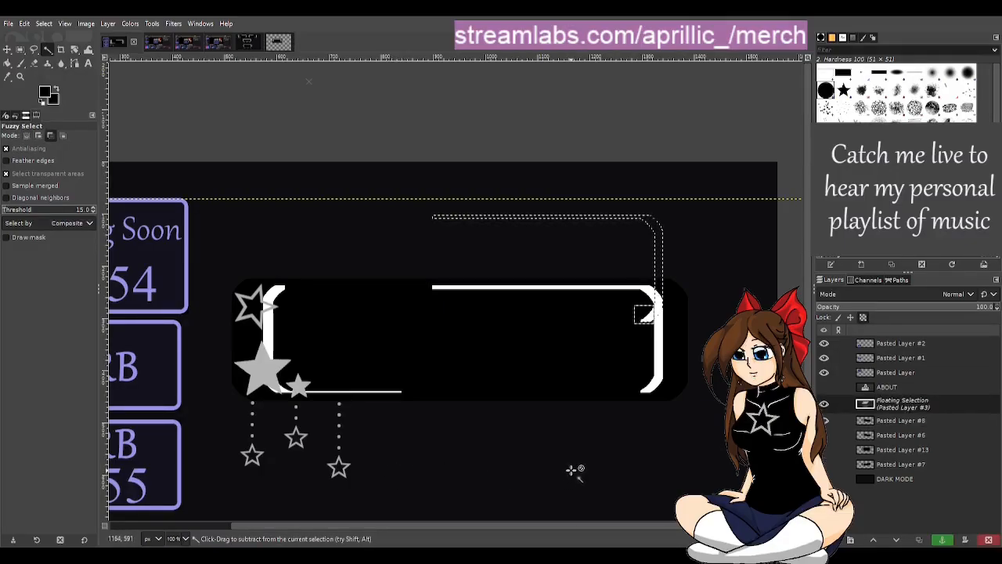
pyautogui.click(631, 128)
pyautogui.scroll(2, 705, 405)
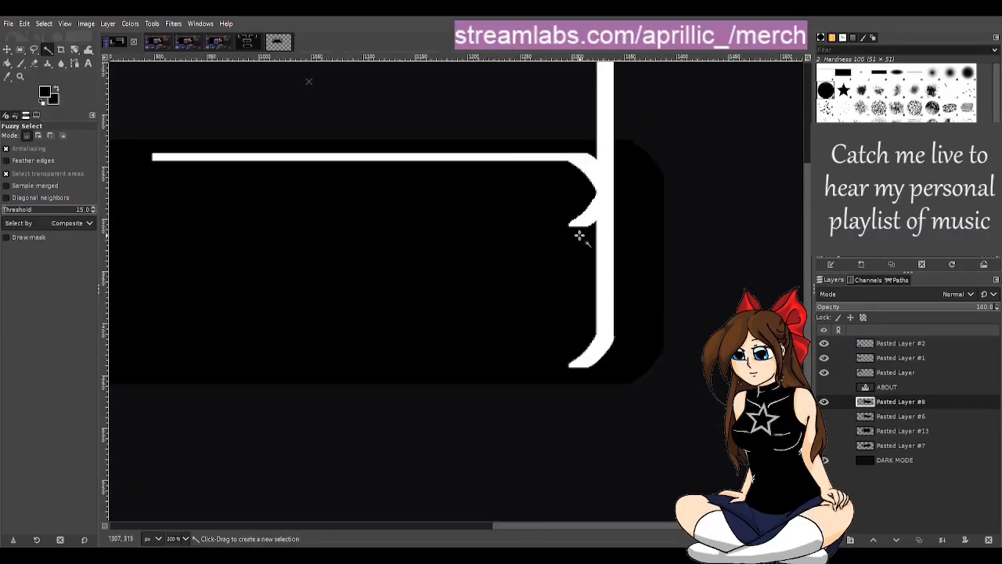
# Step: Select a rectangle around the copied line's lower curl, with one side flush against the inner edge of the vertical bar
pyautogui.click(21, 49)
pyautogui.scroll(1, 584, 144)
pyautogui.scroll(1, 583, 143)
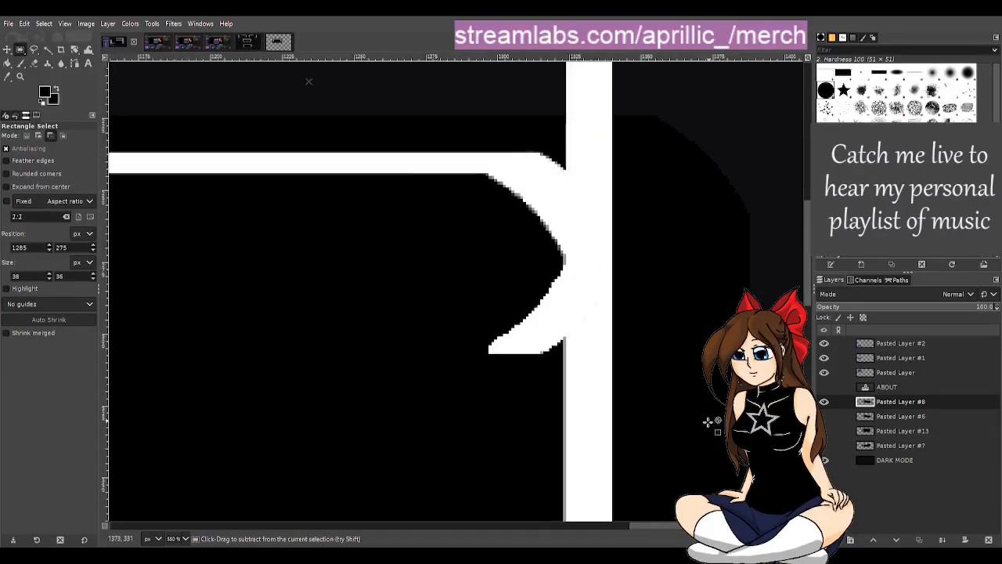
pyautogui.scroll(2, 521, 364)
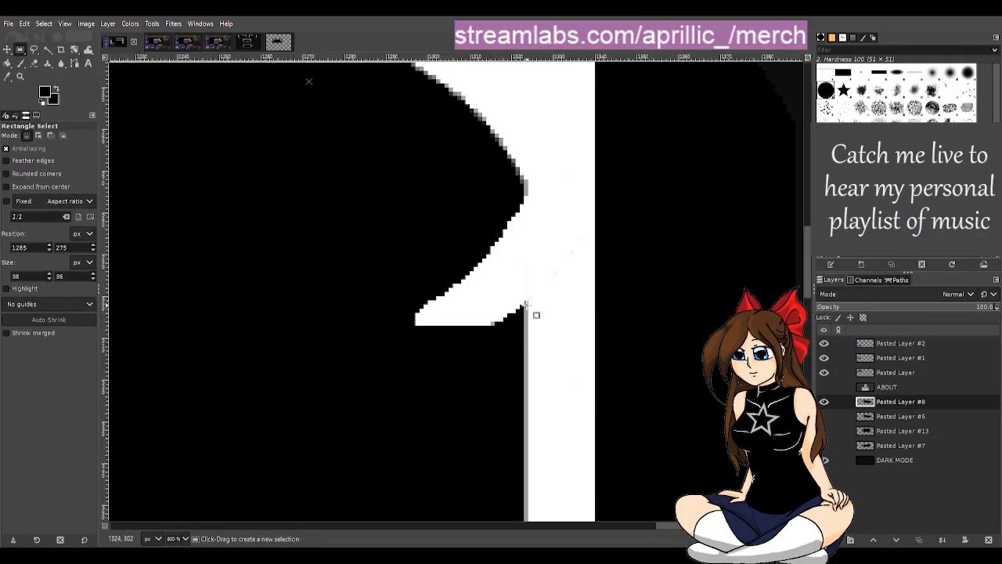
pyautogui.moveTo(522, 307); pyautogui.dragTo(345, 209)
pyautogui.moveTo(471, 308); pyautogui.dragTo(472, 337)
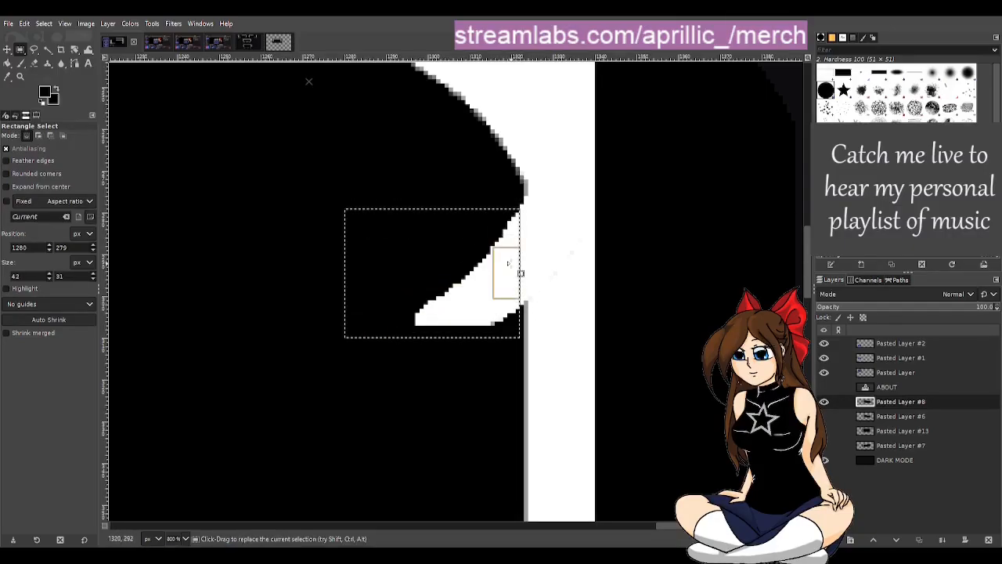
pyautogui.moveTo(520, 274); pyautogui.dragTo(525, 274)
pyautogui.moveTo(478, 227); pyautogui.dragTo(475, 217)
# Step: Cover the white curl inside the selection with black using the size 14 Paintbrush at 100% opacity instead of the Eraser
pyautogui.hotkey('shift', 'e')
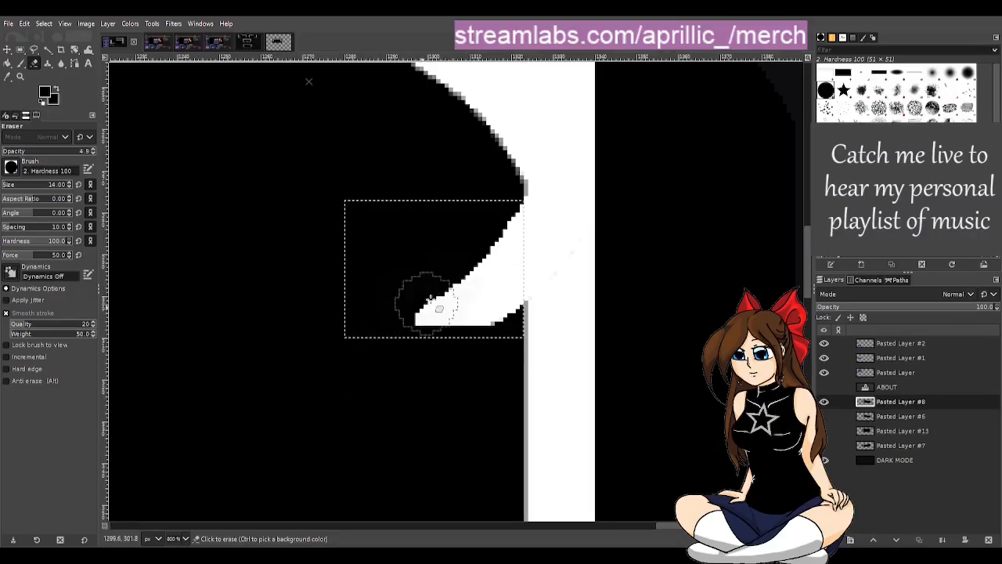
pyautogui.moveTo(429, 301)
pyautogui.mouseDown()
pyautogui.moveTo(500, 310)
pyautogui.moveTo(489, 273)
pyautogui.moveTo(476, 331)
pyautogui.mouseUp()
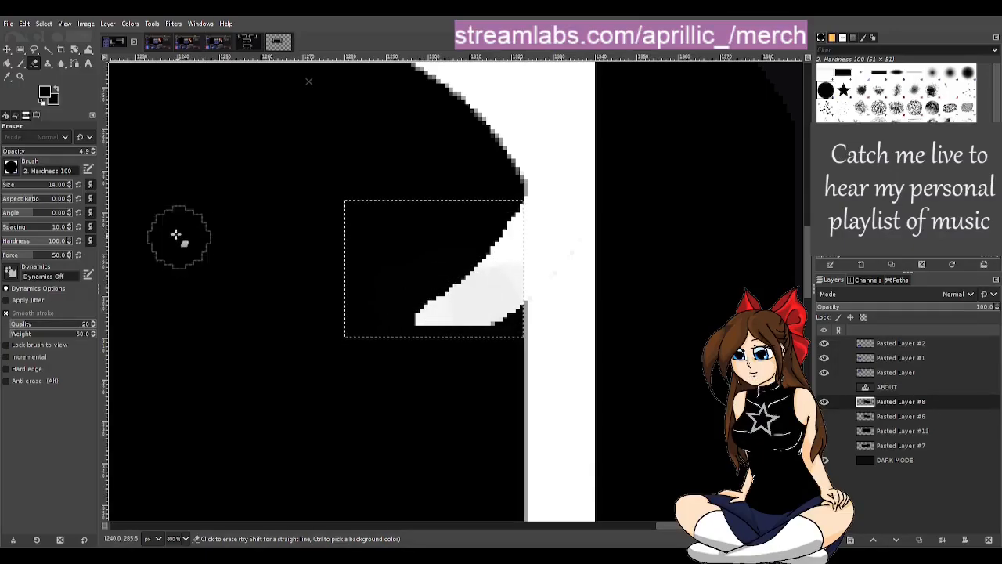
pyautogui.click(20, 63)
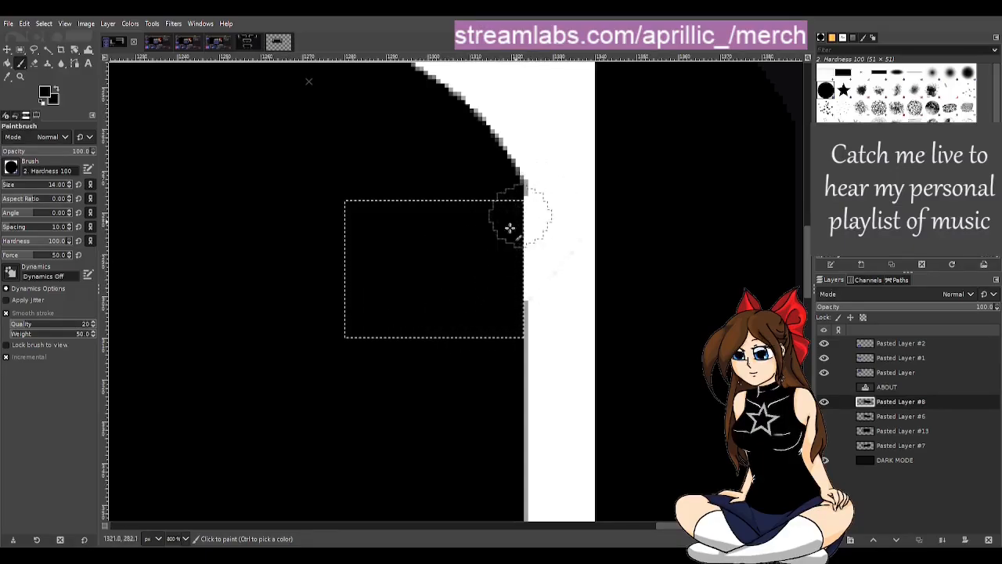
pyautogui.moveTo(509, 228); pyautogui.dragTo(512, 235)
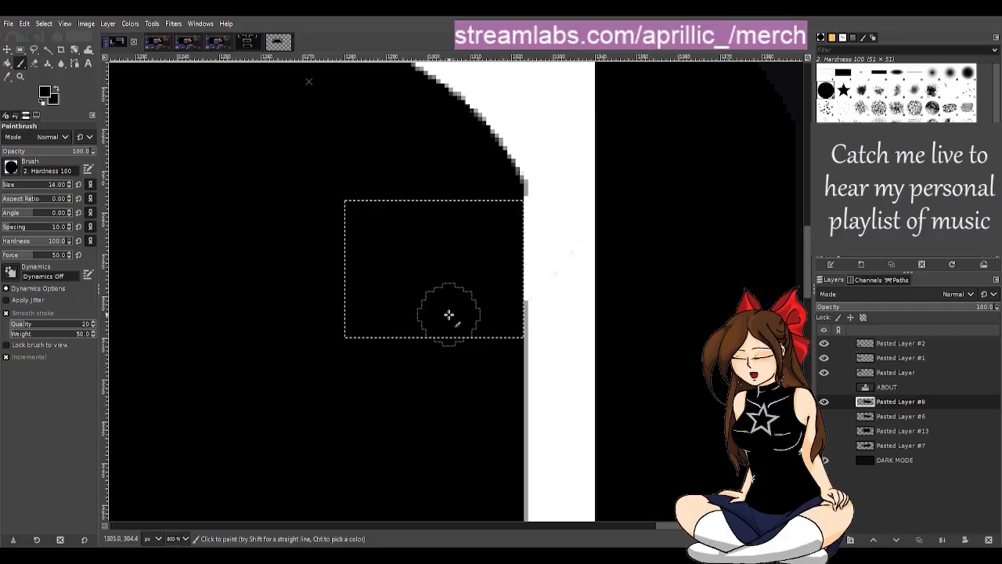
# Step: Clear the rectangular selection around the removed curl and save the panel image
pyautogui.scroll(-5, 447, 314)
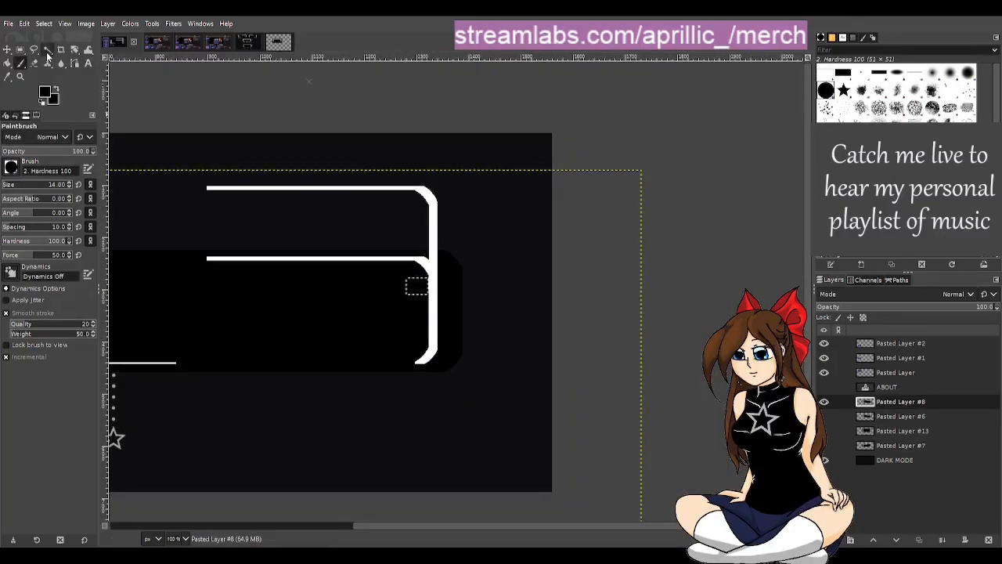
pyautogui.click(47, 50)
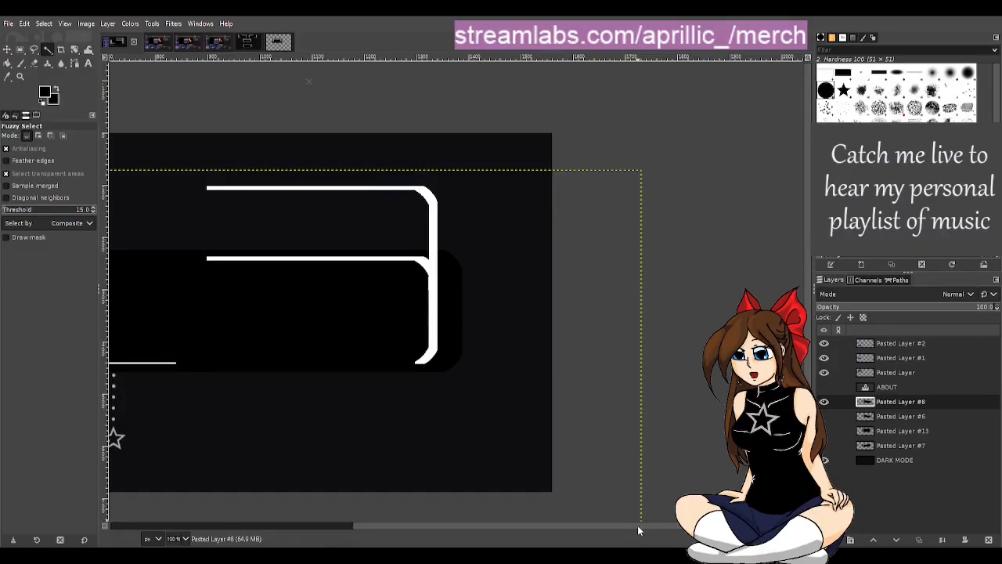
pyautogui.moveTo(637, 525); pyautogui.dragTo(423, 491)
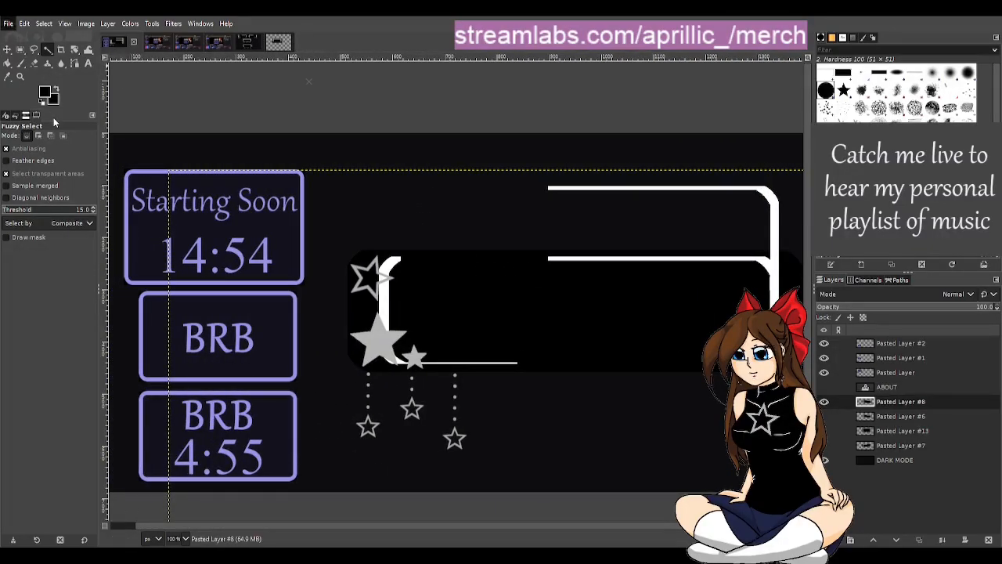
pyautogui.hotkey('ctrl', 's')
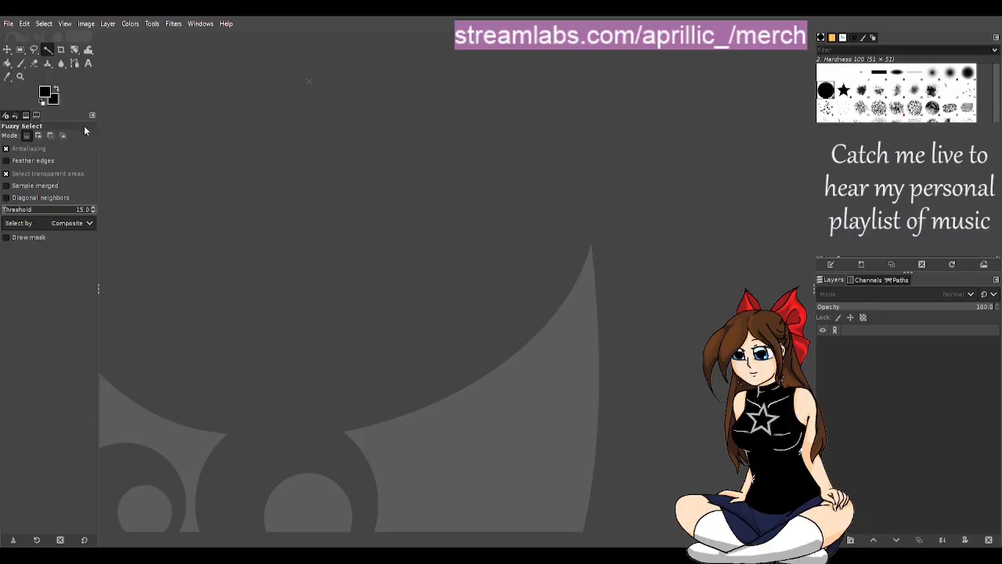
# Step: Draw a white test zigzag on the black Background layer with the size 10 Paintbrush
pyautogui.click(21, 63)
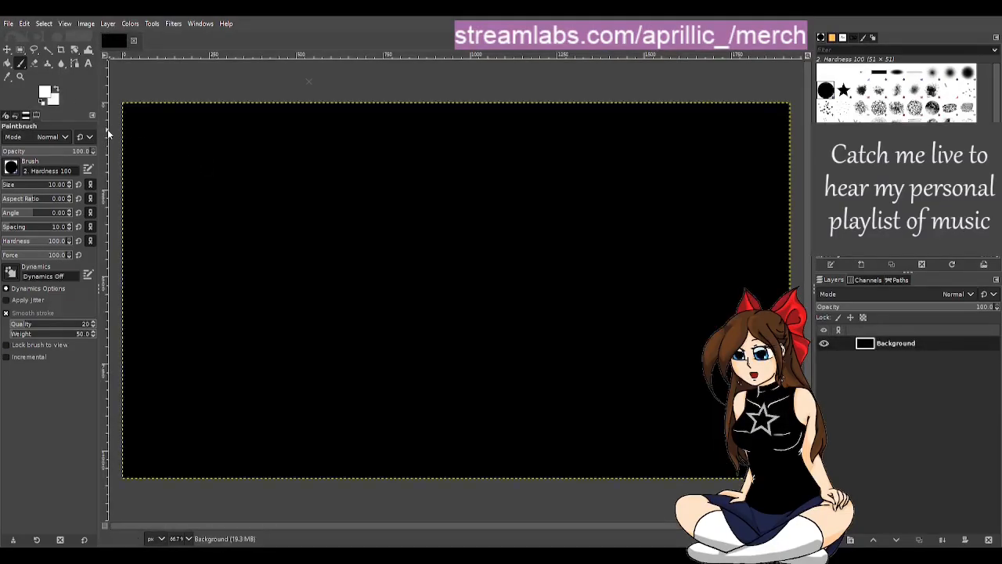
pyautogui.moveTo(153, 139)
pyautogui.mouseDown()
pyautogui.moveTo(417, 272)
pyautogui.moveTo(457, 310)
pyautogui.mouseUp()
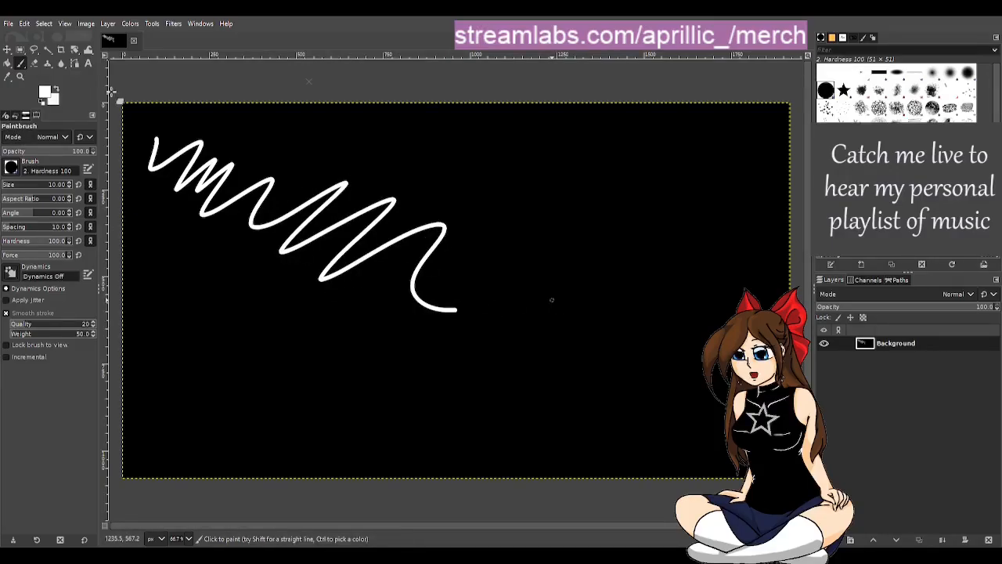
# Step: Erase across the white zigzag with the size 22 Eraser, first at 4.9 opacity and again at 100
pyautogui.click(35, 63)
pyautogui.moveTo(247, 163)
pyautogui.mouseDown()
pyautogui.moveTo(310, 147)
pyautogui.moveTo(261, 222)
pyautogui.moveTo(329, 197)
pyautogui.moveTo(346, 209)
pyautogui.moveTo(319, 192)
pyautogui.mouseUp()
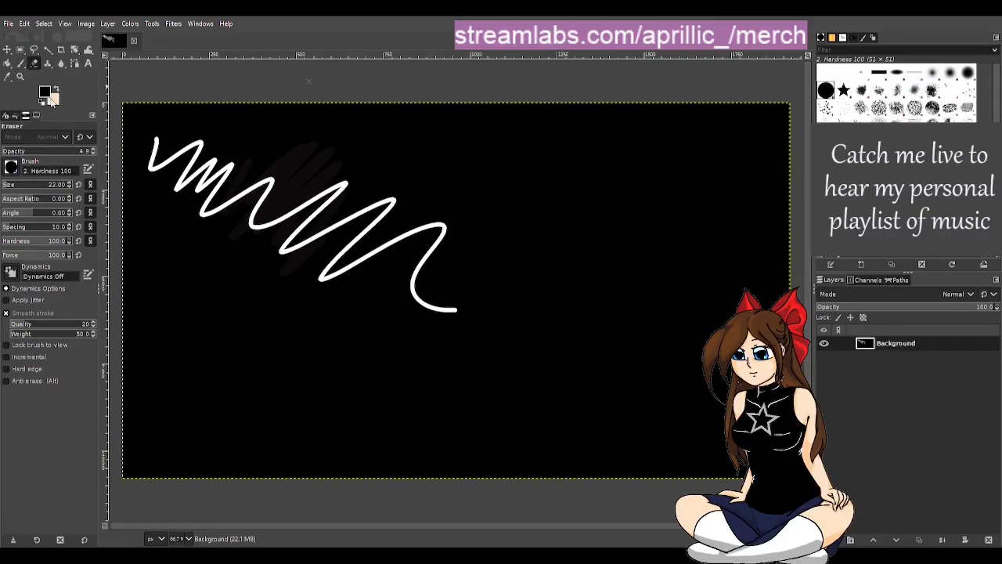
pyautogui.moveTo(49, 149); pyautogui.dragTo(97, 150)
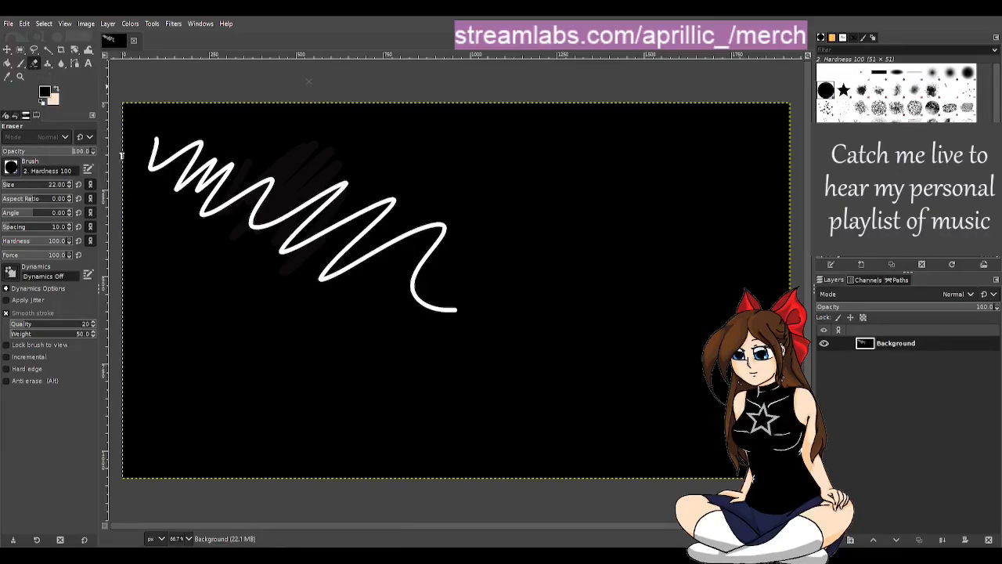
pyautogui.moveTo(188, 184)
pyautogui.mouseDown()
pyautogui.moveTo(197, 194)
pyautogui.moveTo(281, 198)
pyautogui.moveTo(284, 234)
pyautogui.mouseUp()
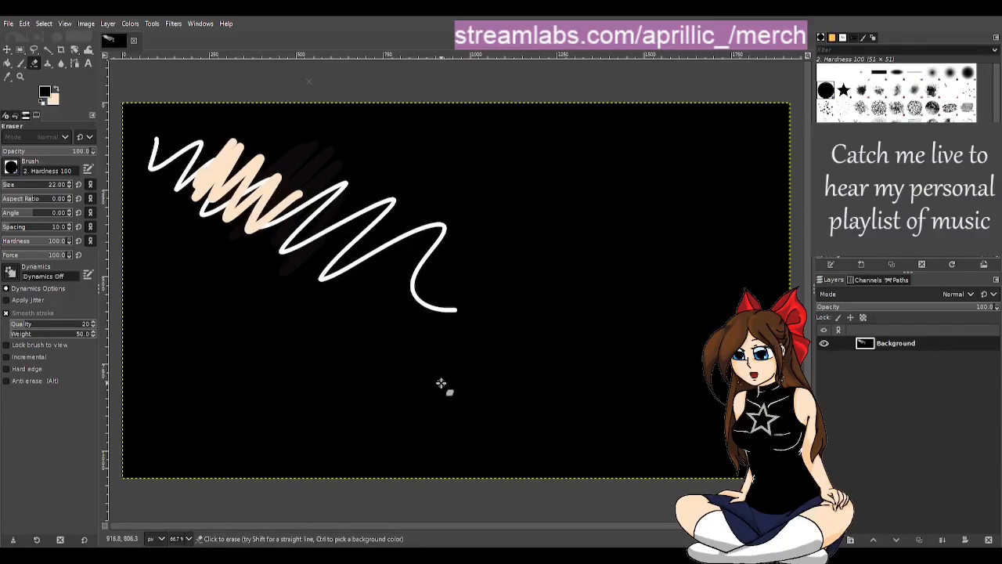
# Step: Add a new transparent layer named backdrop above the Background layer and hide the Background layer
pyautogui.press('p')
pyautogui.click(829, 539)
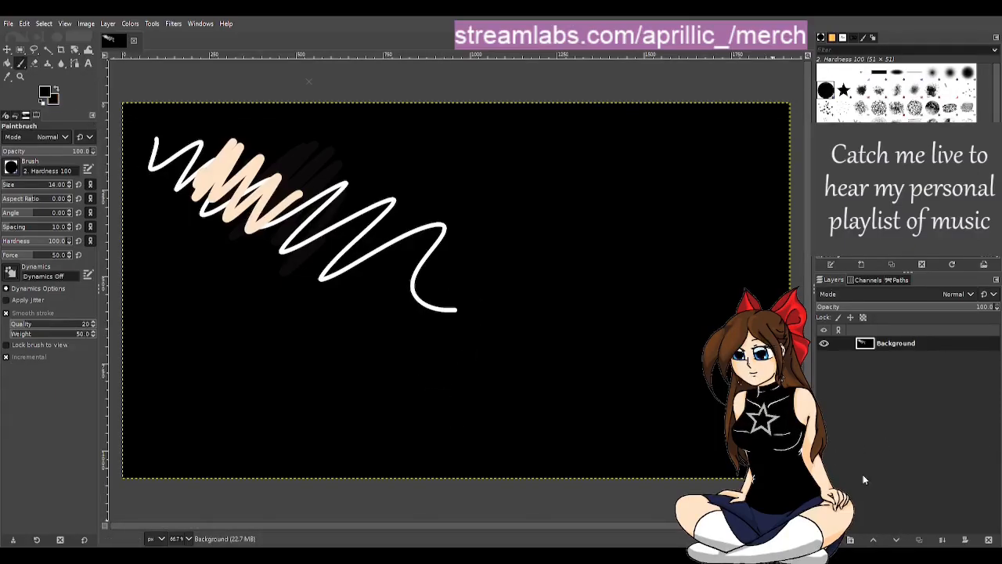
pyautogui.click(929, 532)
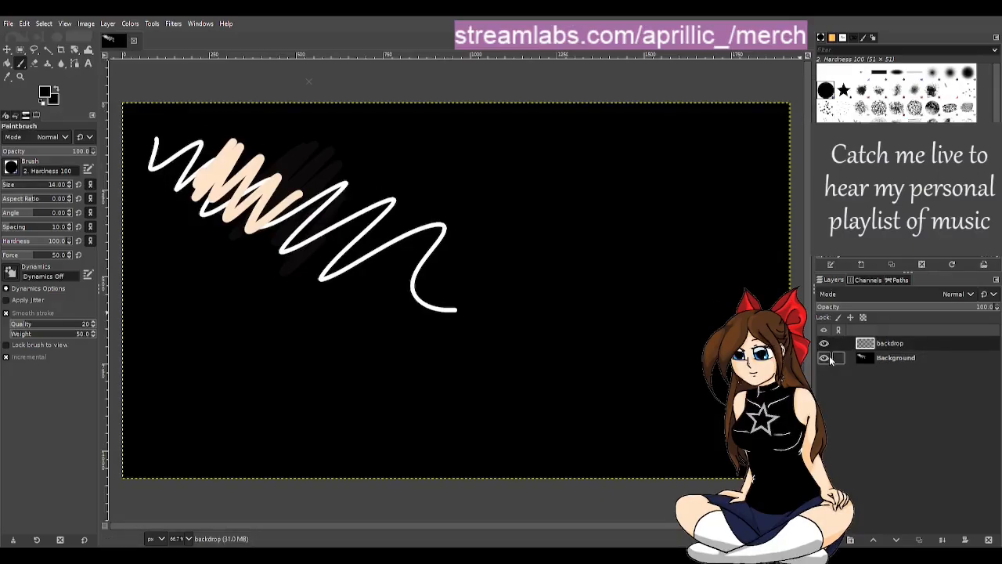
pyautogui.click(824, 357)
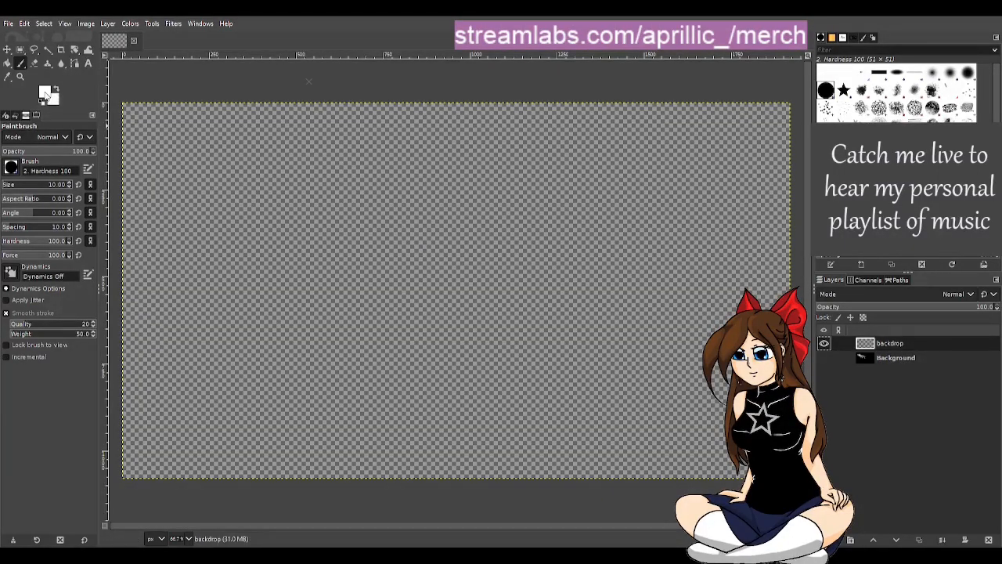
# Step: Draw a dark red zigzag on the backdrop layer with the size 10 Paintbrush and erase its middle with the size 22 Eraser
pyautogui.click(49, 99)
pyautogui.moveTo(196, 170)
pyautogui.mouseDown()
pyautogui.moveTo(190, 187)
pyautogui.moveTo(290, 214)
pyautogui.moveTo(351, 262)
pyautogui.moveTo(342, 278)
pyautogui.mouseUp()
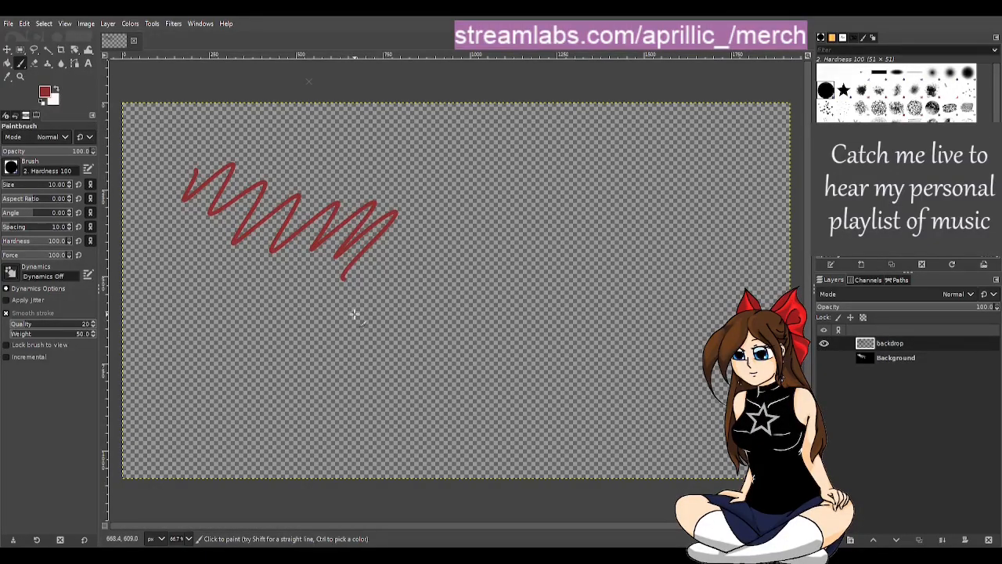
pyautogui.hotkey('shift', 'e')
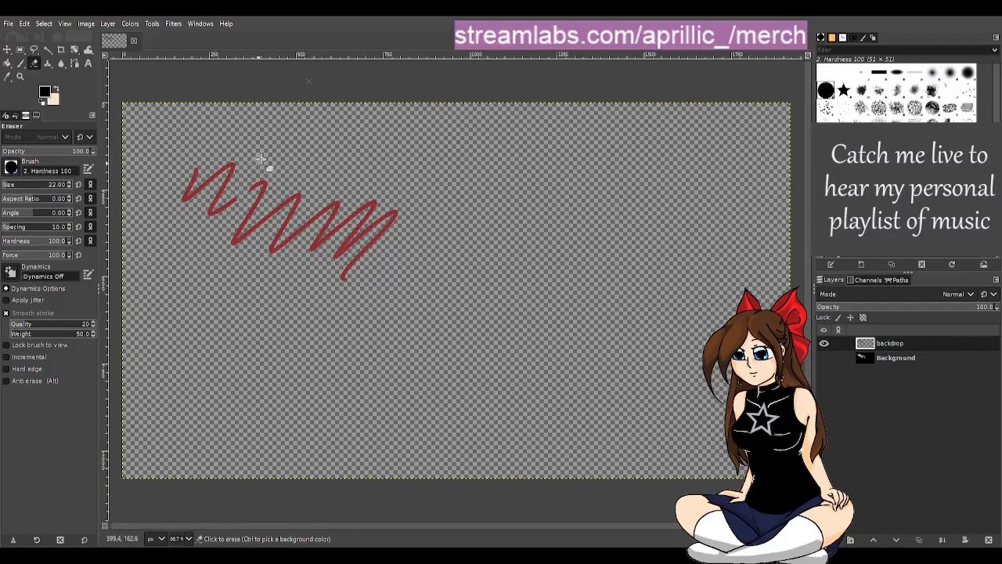
pyautogui.moveTo(251, 196)
pyautogui.mouseDown()
pyautogui.moveTo(280, 188)
pyautogui.moveTo(285, 247)
pyautogui.moveTo(345, 204)
pyautogui.mouseUp()
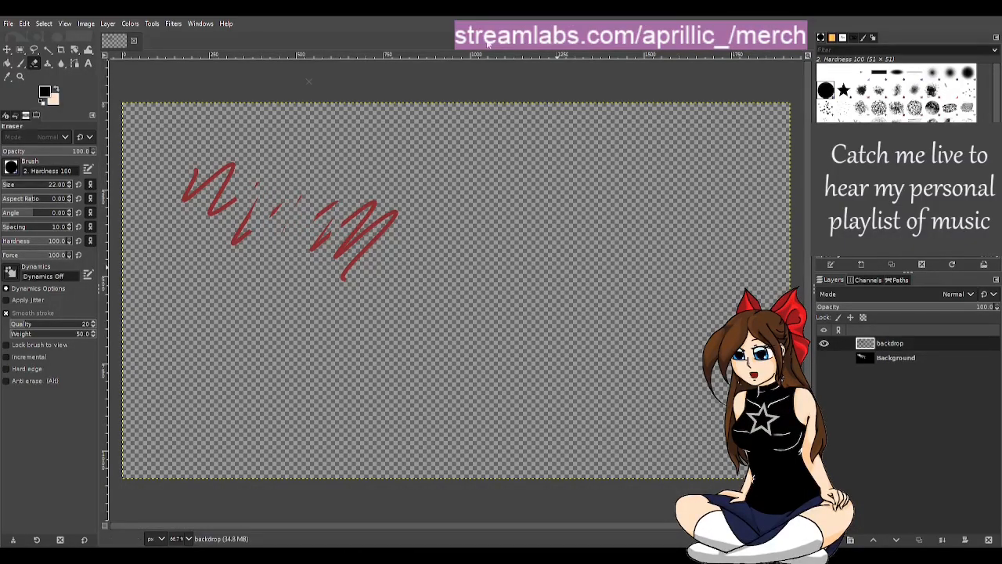
# Step: Close the scratch test image and discard its changes
pyautogui.press('p')
pyautogui.hotkey('ctrl', 'w')
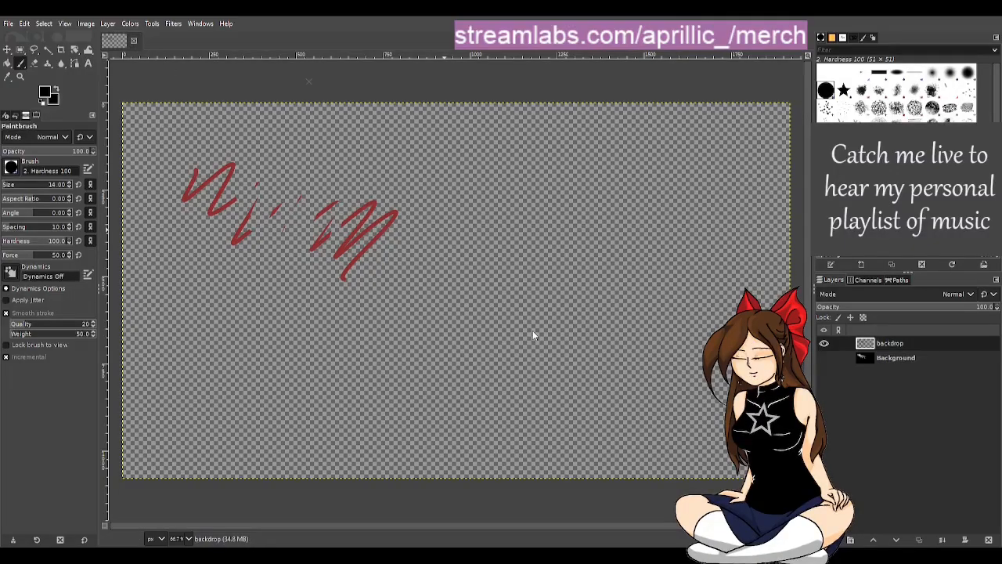
pyautogui.click(532, 331)
# Step: Open the recent ts brb.png and ts brb art.png screenshots alongside ts ssoon.png as references
pyautogui.click(11, 27)
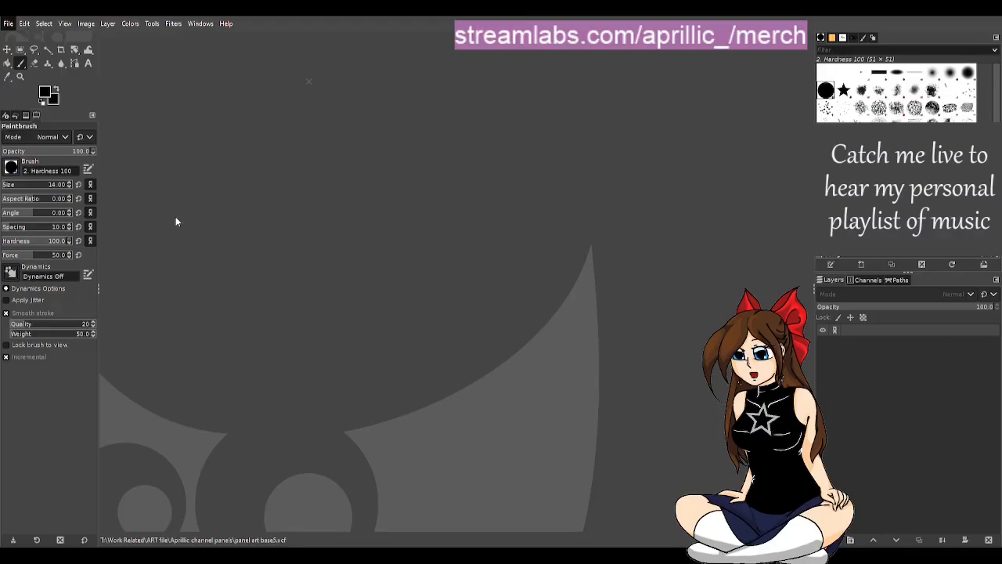
pyautogui.click(169, 127)
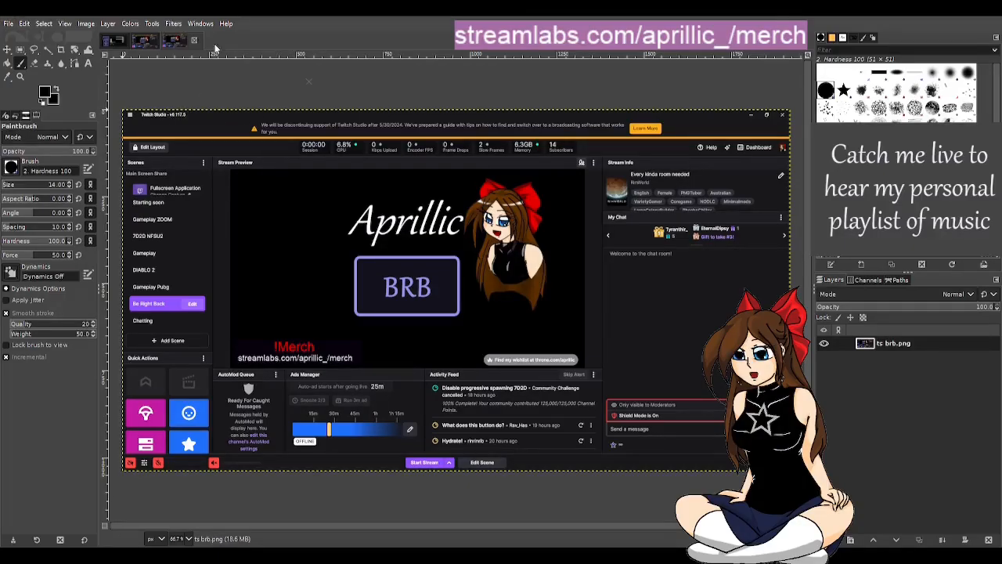
pyautogui.click(8, 23)
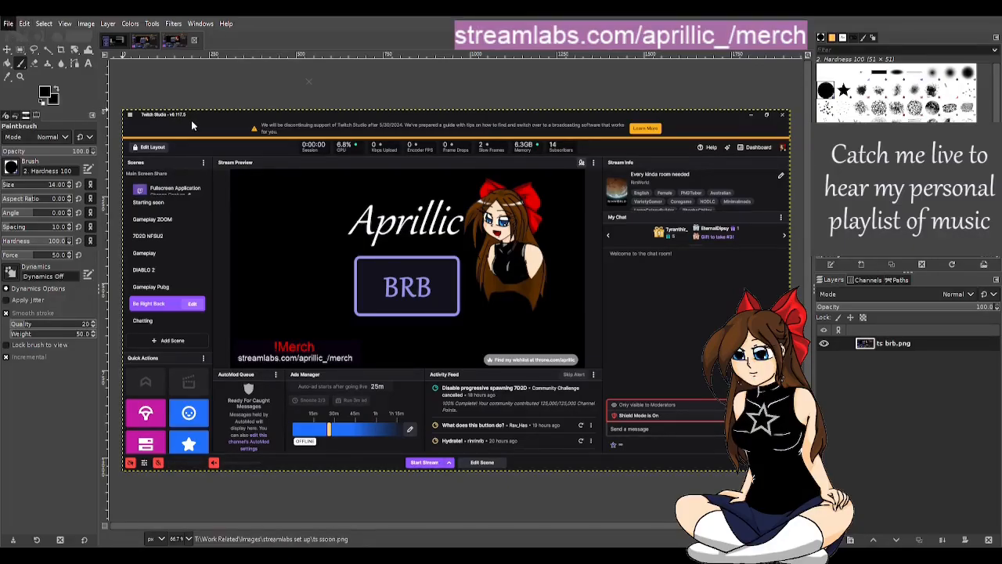
pyautogui.click(193, 188)
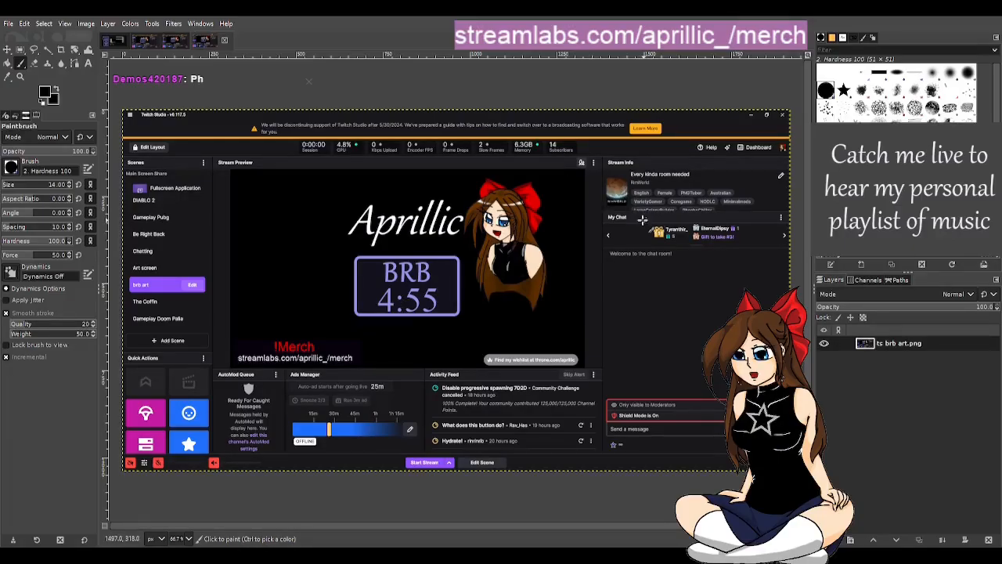
pyautogui.click(176, 45)
pyautogui.click(149, 41)
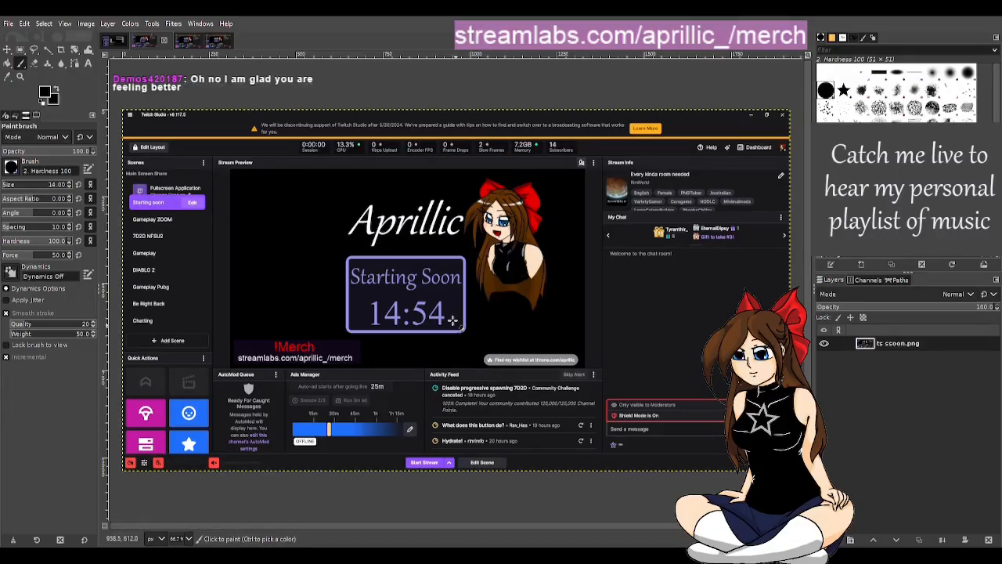
# Step: In the panel template, hide Pasted Layer #8 and show the star-trimmed frame on Pasted Layer #13
pyautogui.click(115, 41)
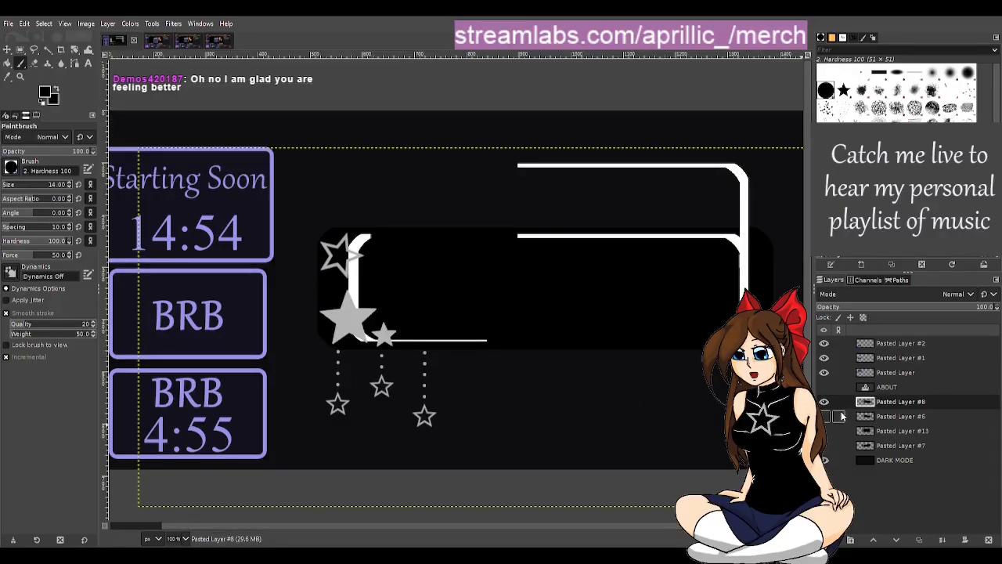
pyautogui.click(824, 401)
pyautogui.click(828, 431)
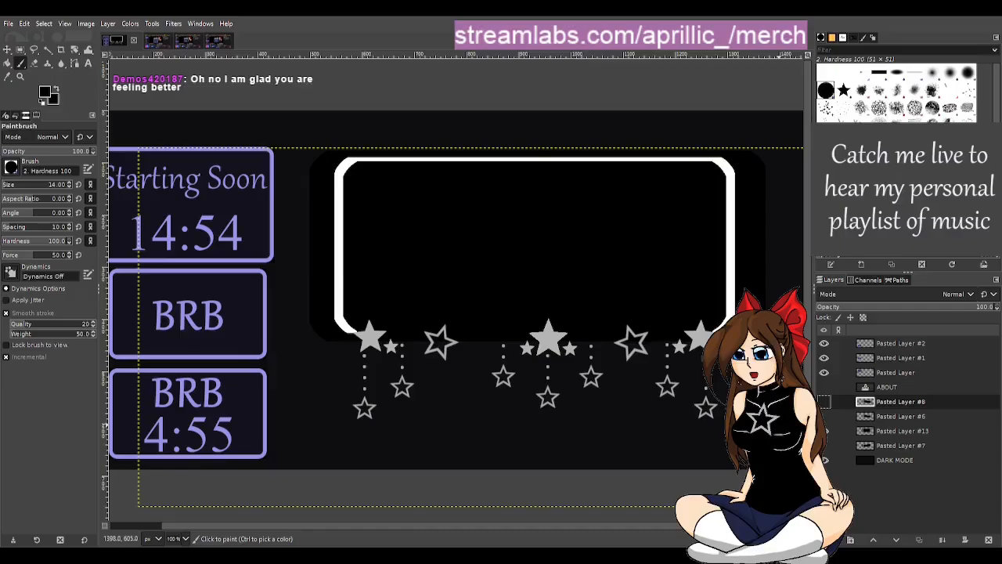
pyautogui.scroll(-1, 468, 433)
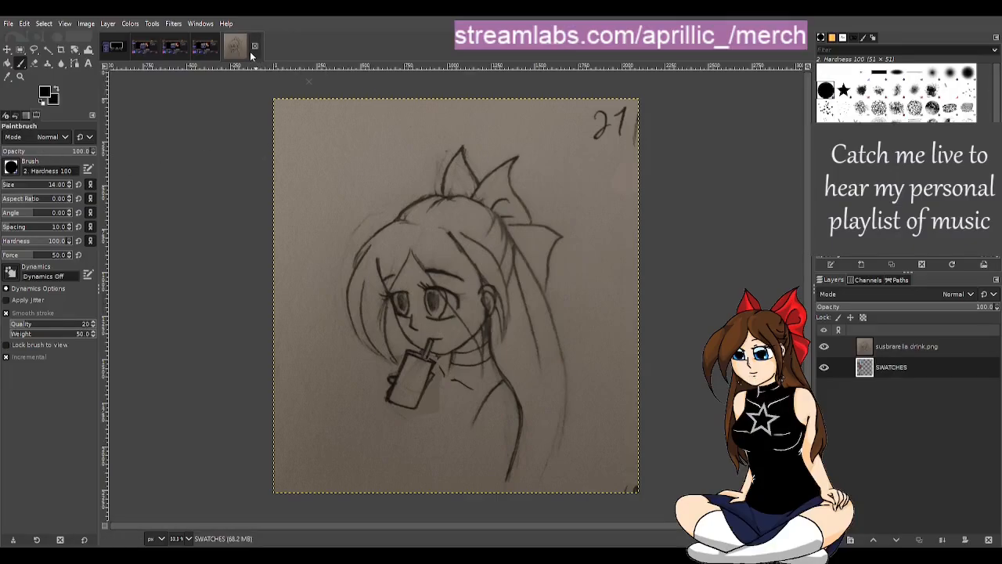
# Step: Compare the star-trimmed frame and the timer boxes with the Starting Soon layout in ts ssoon.png
pyautogui.click(110, 55)
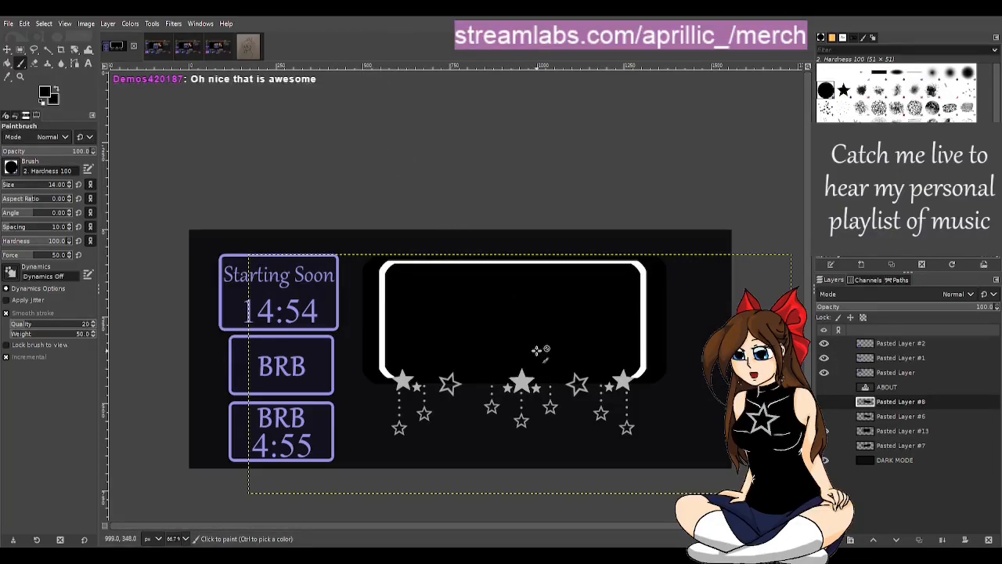
pyautogui.scroll(1, 607, 387)
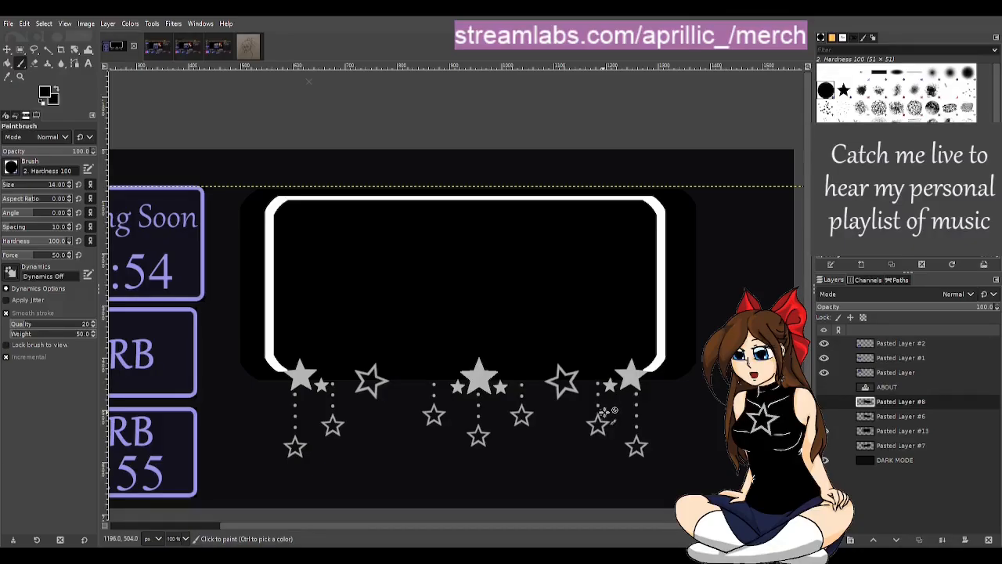
pyautogui.moveTo(414, 525); pyautogui.dragTo(304, 519)
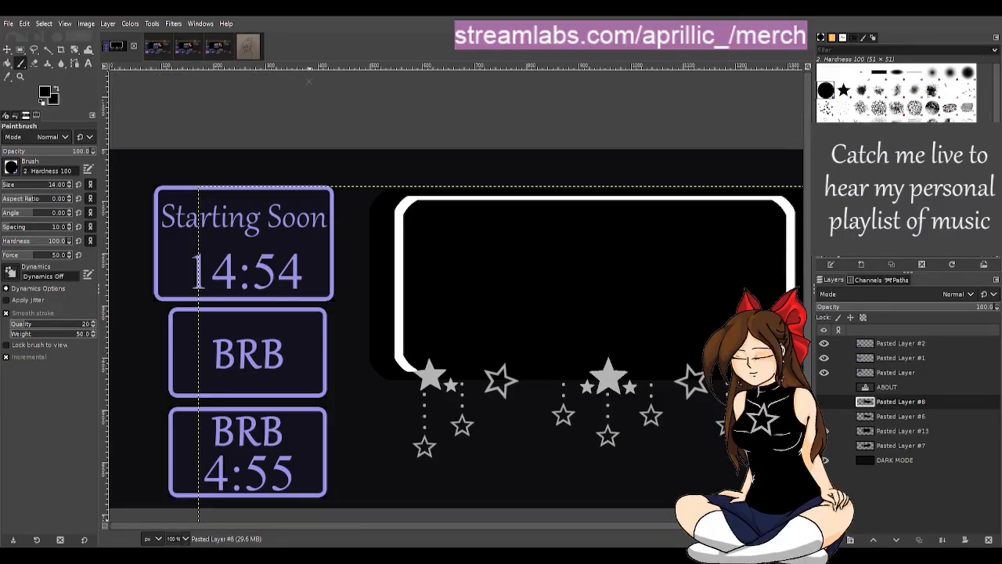
pyautogui.moveTo(345, 526); pyautogui.dragTo(451, 537)
pyautogui.scroll(-1, 752, 353)
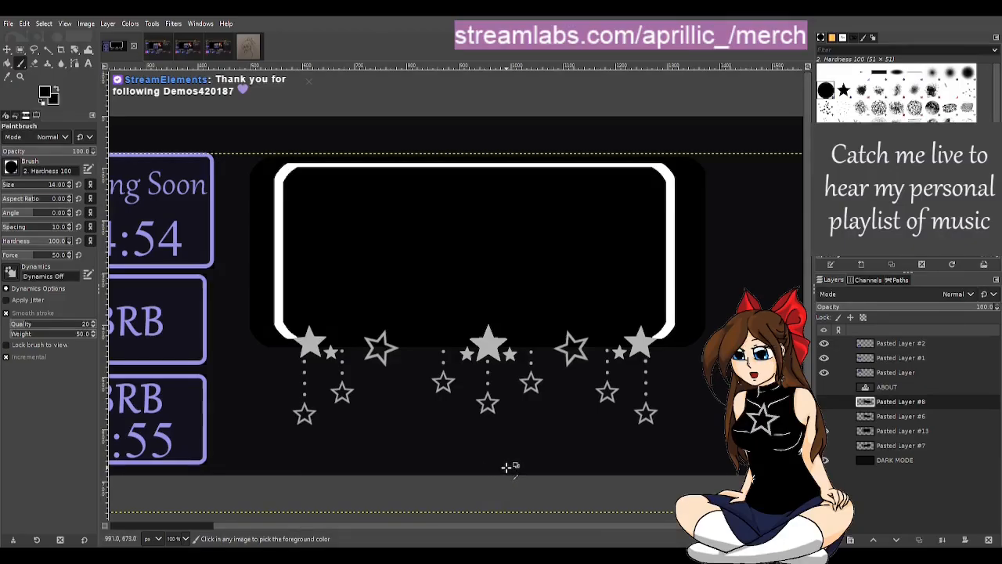
pyautogui.scroll(-1, 510, 465)
pyautogui.click(158, 50)
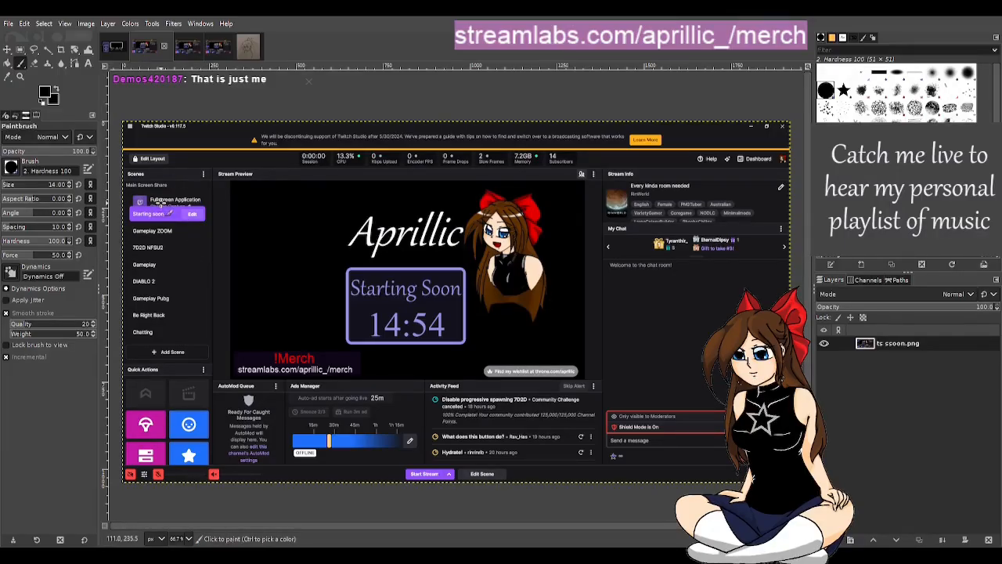
pyautogui.scroll(1, 486, 180)
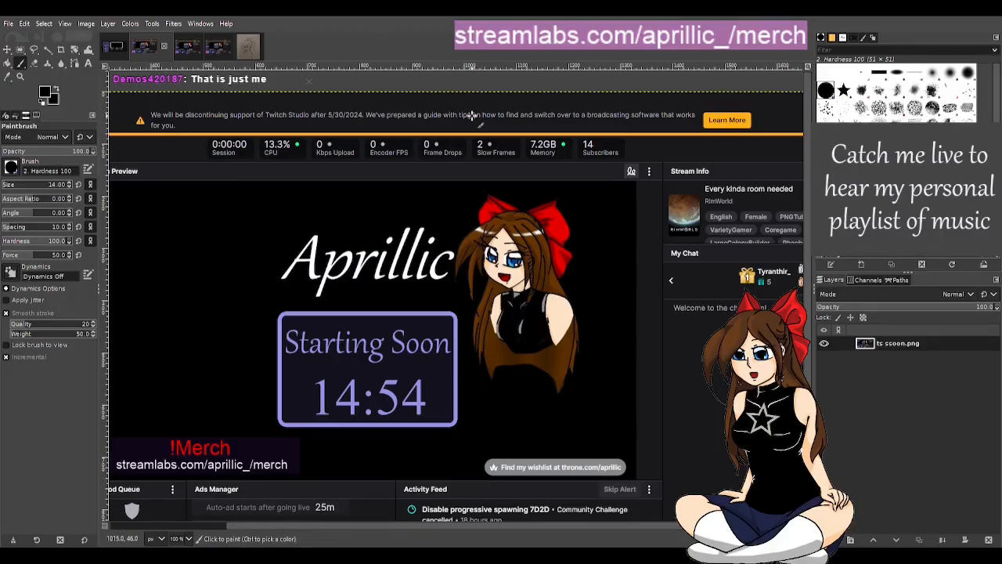
pyautogui.click(114, 50)
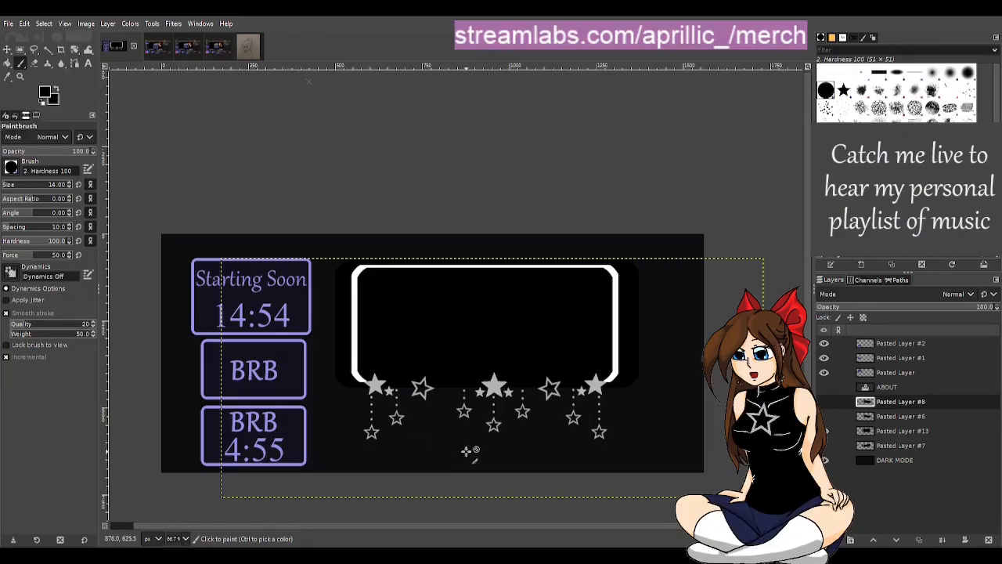
pyautogui.scroll(1, 705, 447)
pyautogui.moveTo(563, 530); pyautogui.dragTo(369, 497)
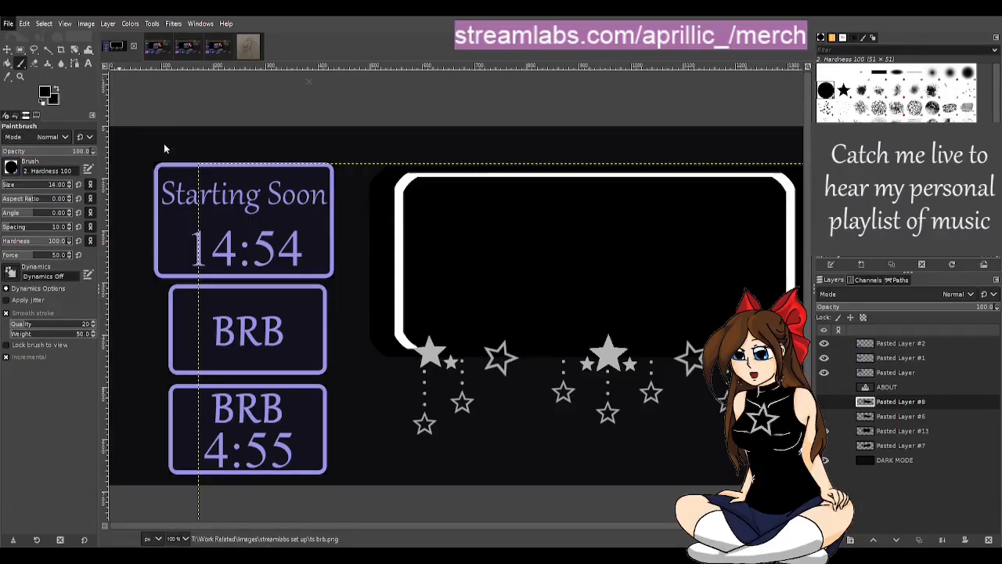
# Step: Open the recent panel artwork file with the star frame variants and return to the template image
pyautogui.click(179, 205)
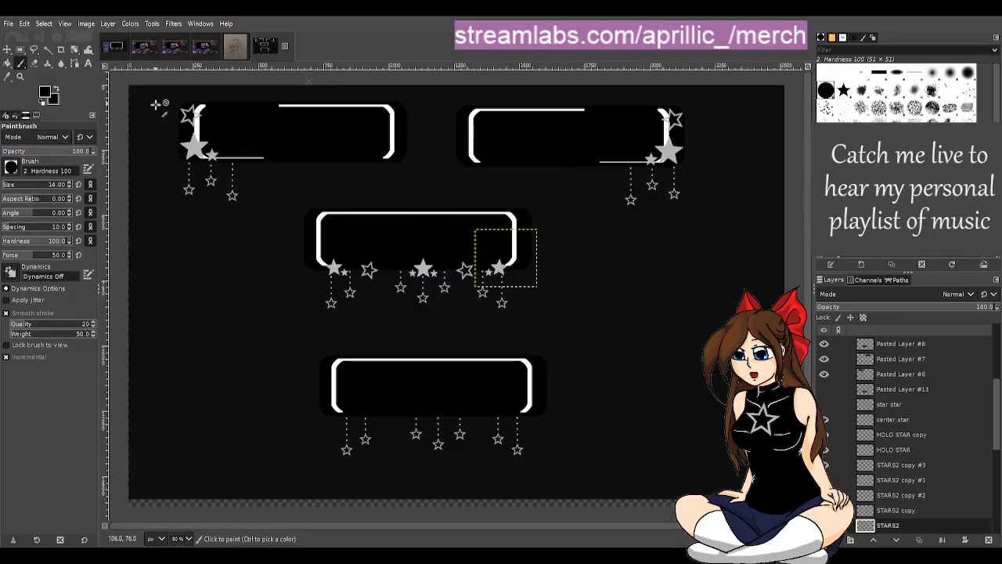
pyautogui.click(114, 46)
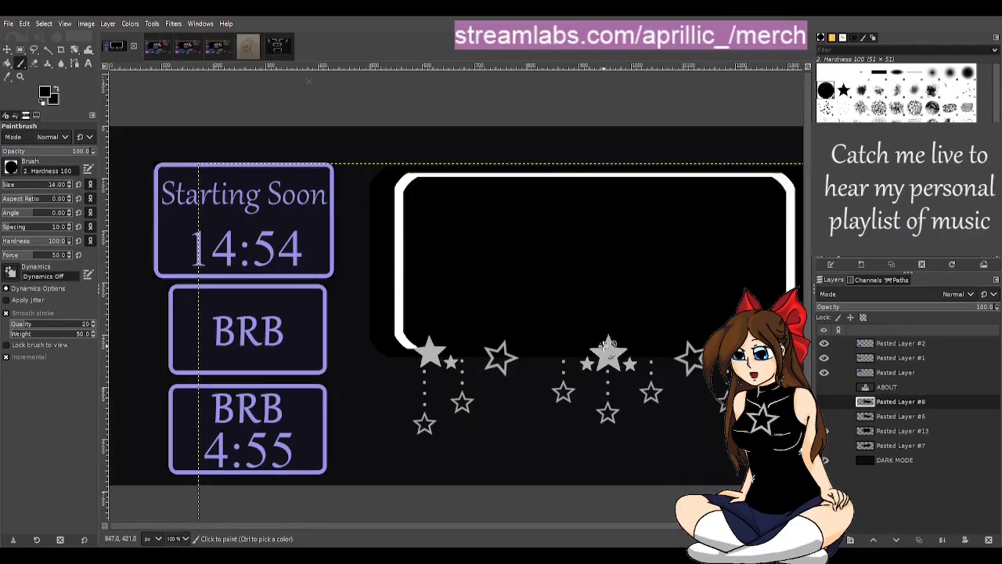
pyautogui.moveTo(624, 526); pyautogui.dragTo(697, 528)
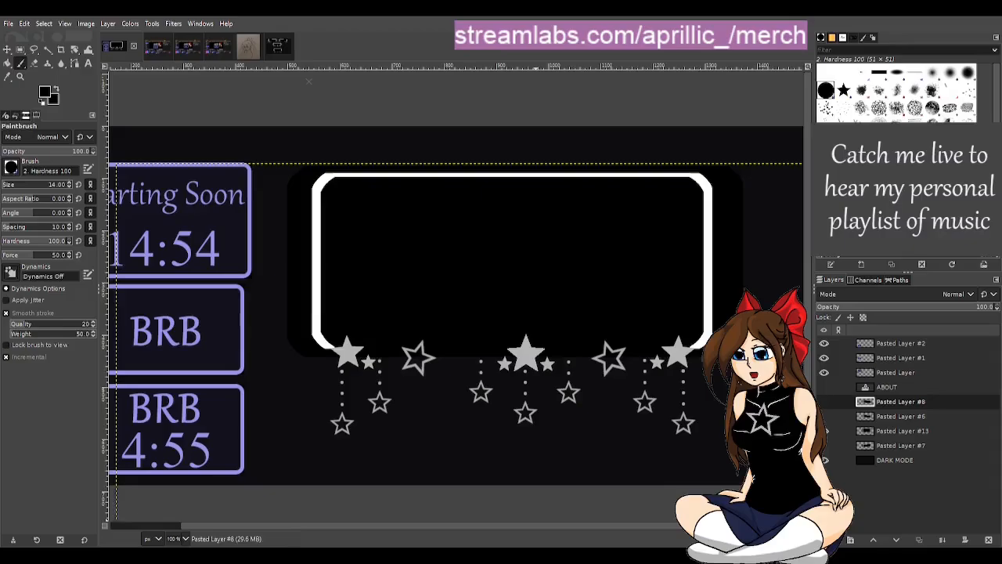
# Step: Hide Pasted Layer #13, preview Pasted Layer #6, and show Pasted Layer #8 with its extended frame line
pyautogui.click(826, 417)
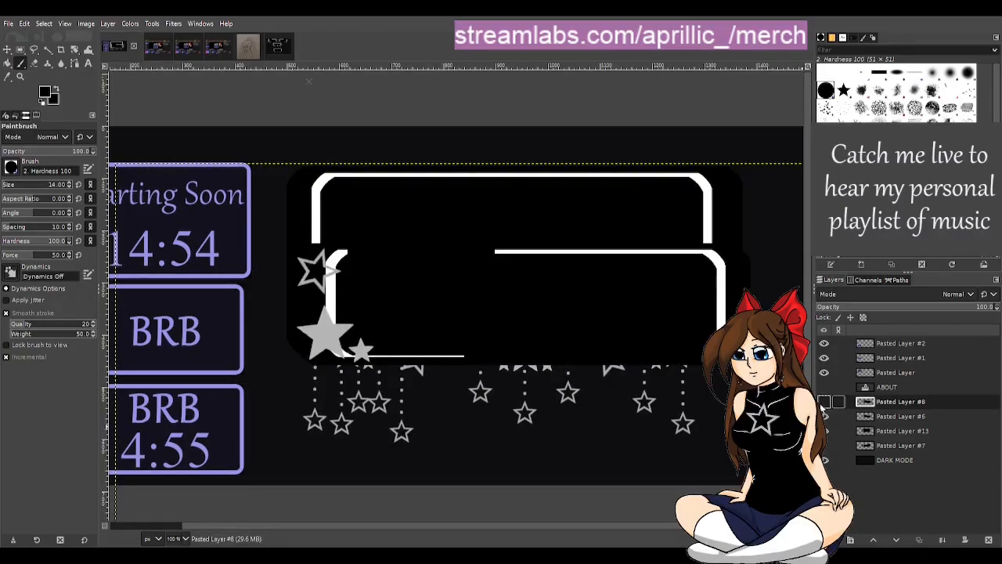
pyautogui.click(826, 431)
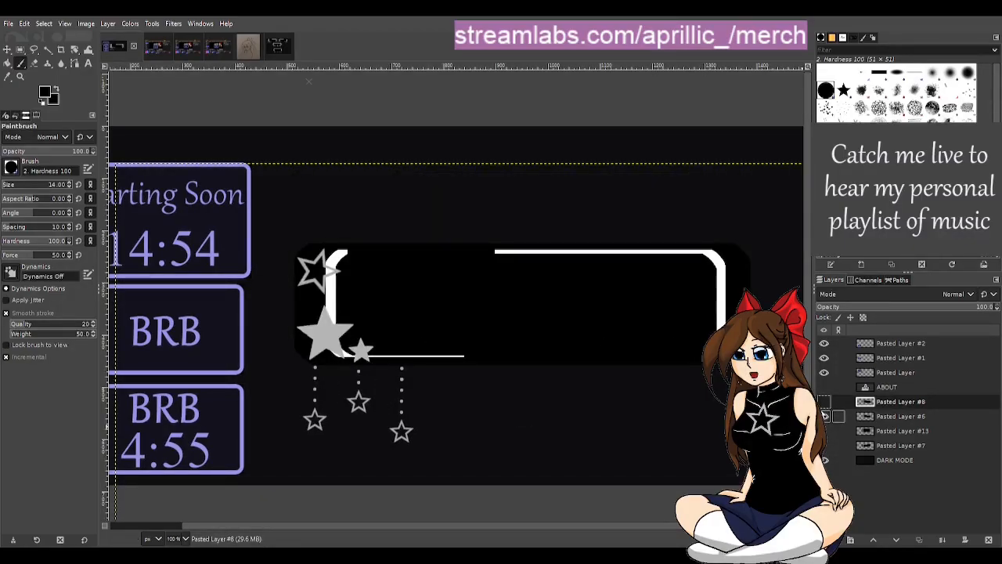
pyautogui.click(824, 402)
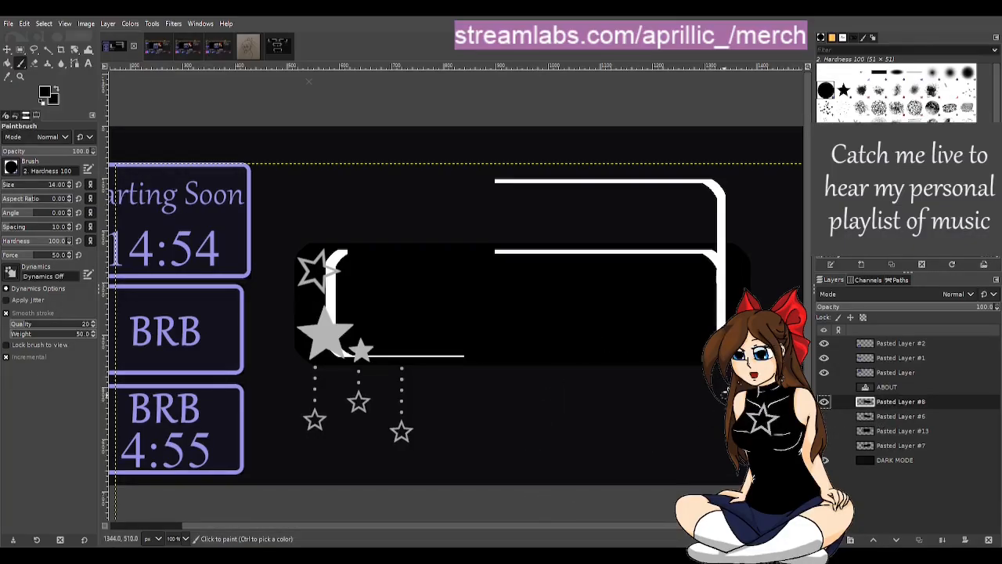
# Step: Select the leftover inner frame line and its curl on Pasted Layer #8 with a 437 × 62 px rectangle at 886, 212
pyautogui.scroll(1, 715, 313)
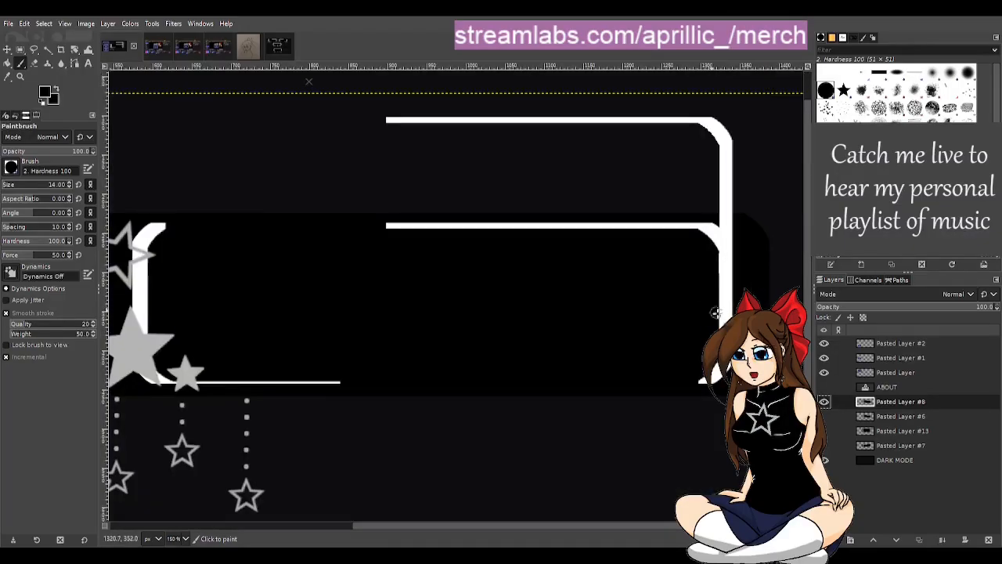
pyautogui.scroll(1, 740, 295)
pyautogui.scroll(1, 749, 271)
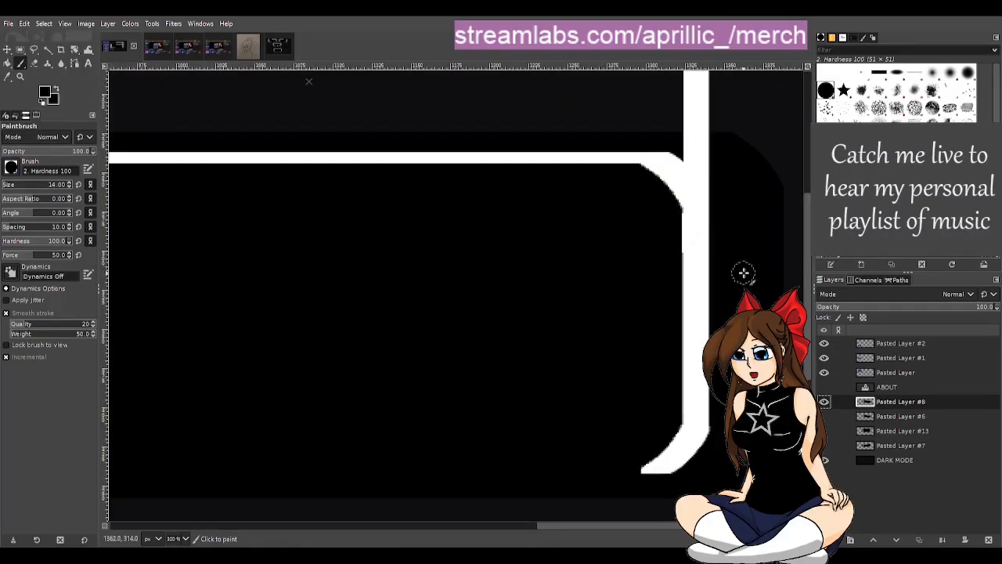
pyautogui.scroll(-1, 655, 251)
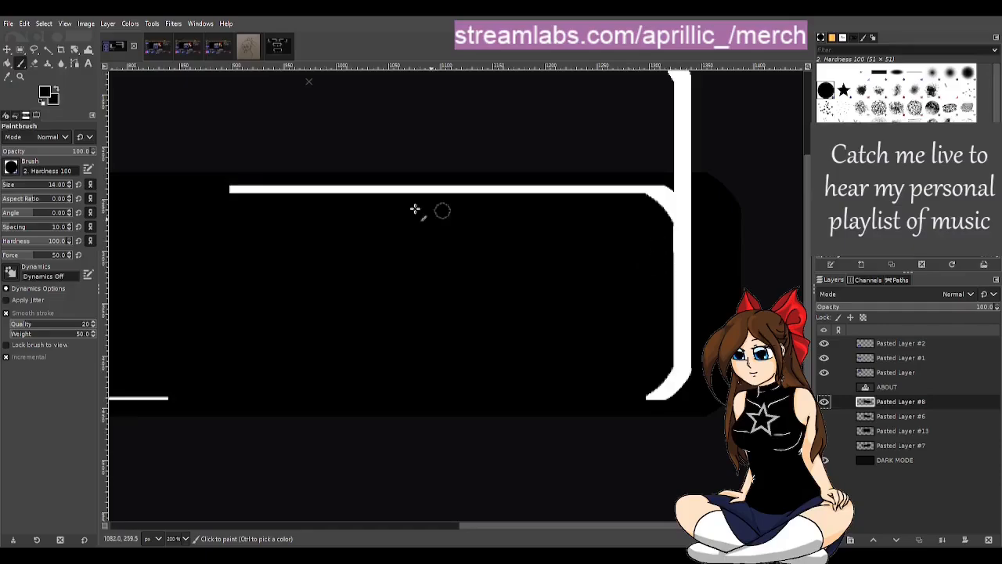
pyautogui.click(22, 50)
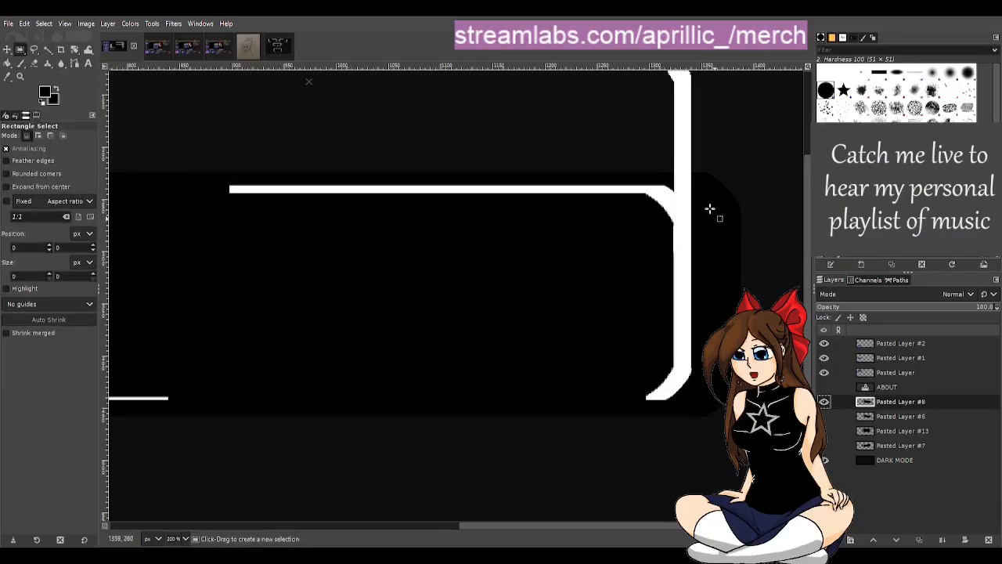
pyautogui.scroll(2, 697, 214)
pyautogui.scroll(3, 697, 214)
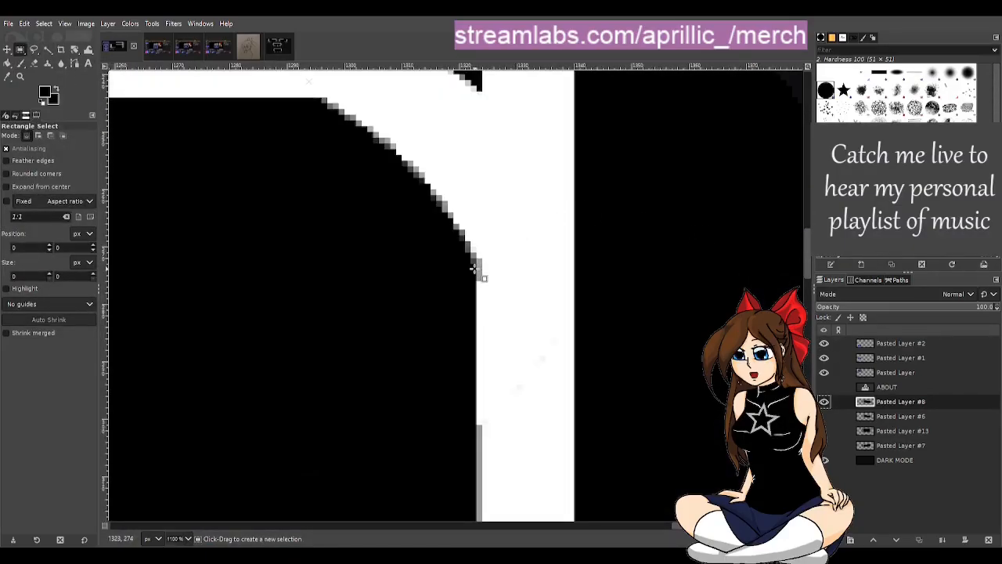
pyautogui.moveTo(478, 268); pyautogui.dragTo(177, 183)
pyautogui.scroll(-2, 442, 114)
pyautogui.scroll(-1, 442, 114)
pyautogui.scroll(5, 414, 118)
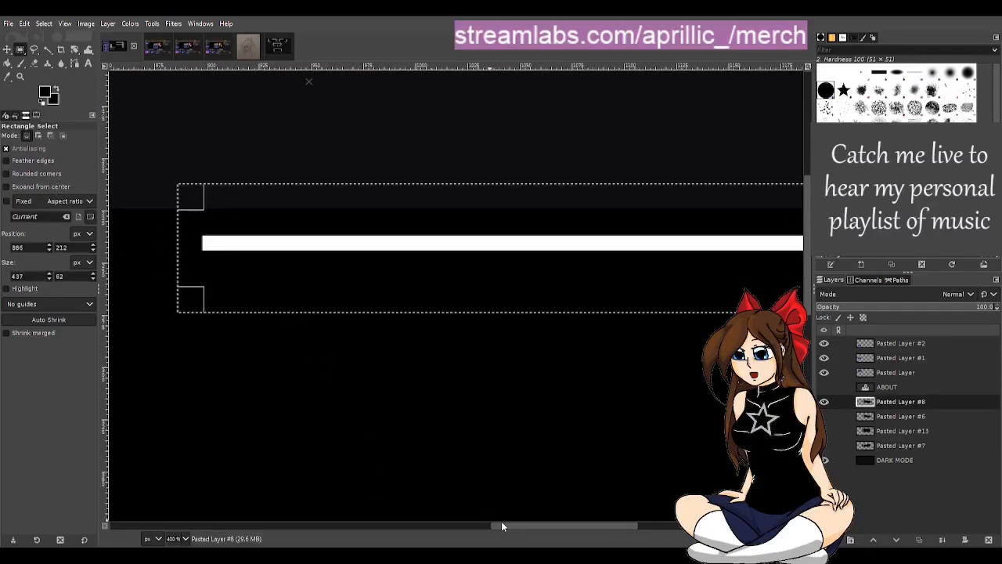
pyautogui.moveTo(515, 526); pyautogui.dragTo(610, 531)
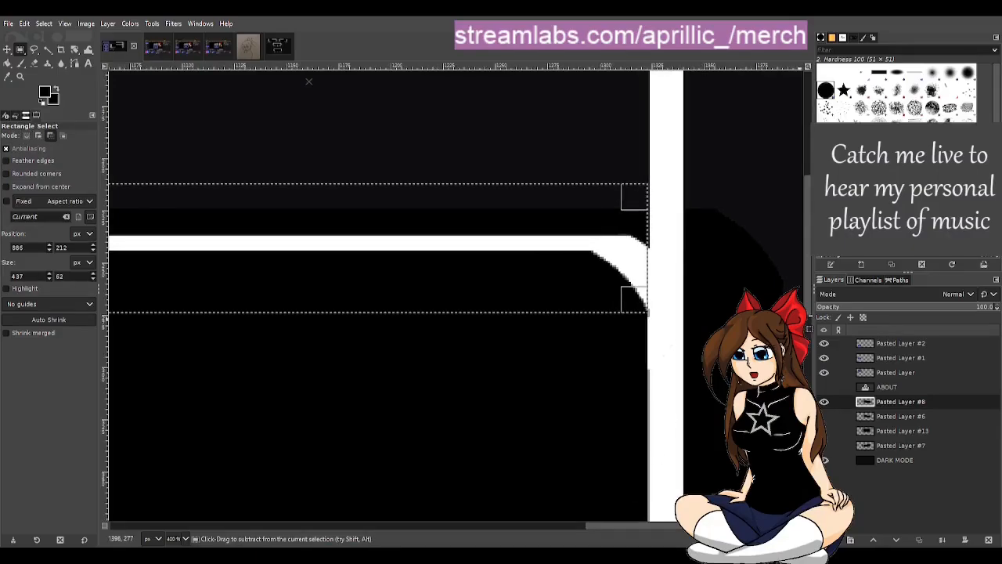
# Step: Try to delete the selected inner line and curl beside the frame's vertical side, and undo the deletion
pyautogui.scroll(2, 690, 254)
pyautogui.scroll(1, 694, 259)
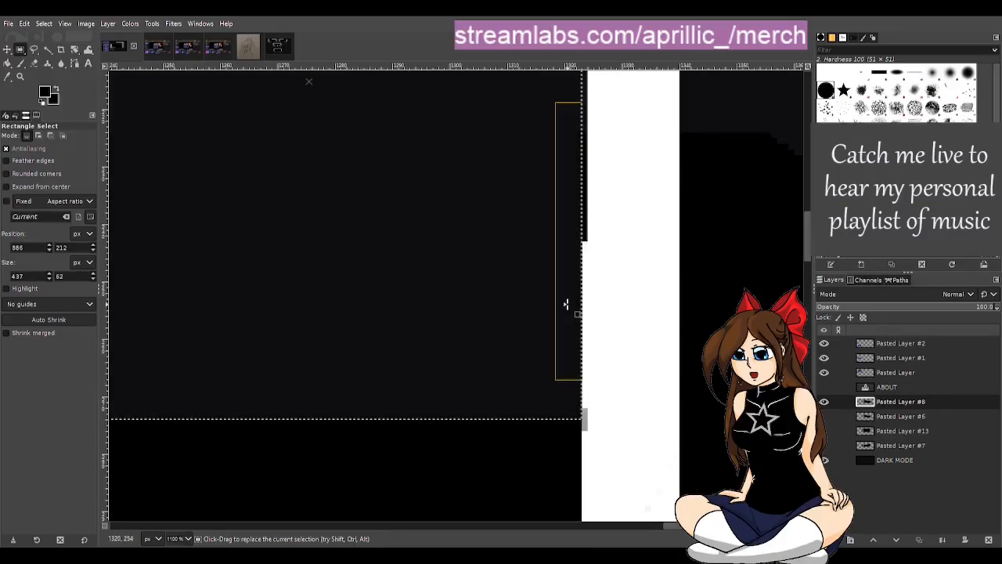
pyautogui.press('Delete')
pyautogui.scroll(-8, 566, 311)
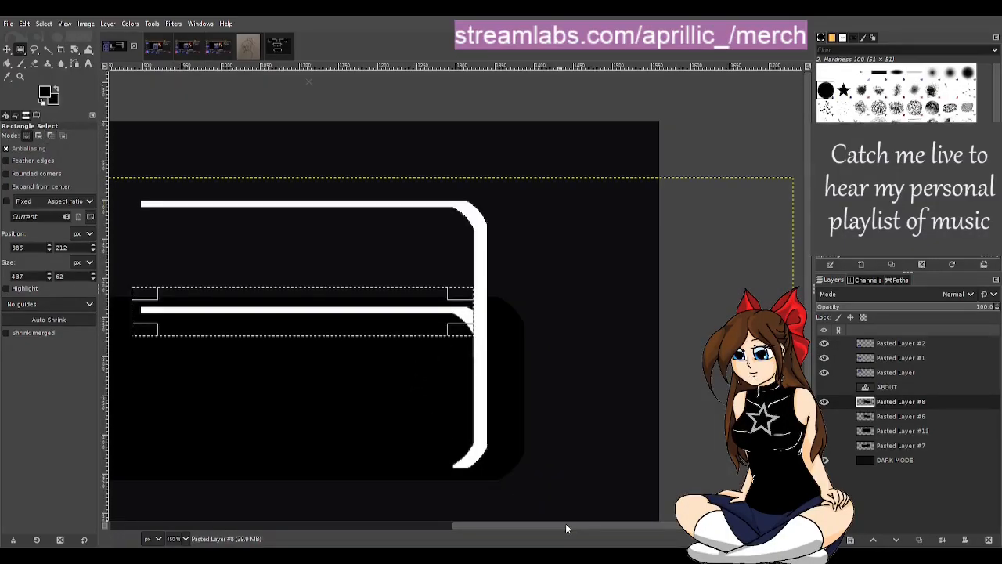
# Step: Shrink the selection to 437 × 47 px at 886, 227, fill the leftover inner line and curl with black, and clear the selection
pyautogui.moveTo(565, 528); pyautogui.dragTo(487, 526)
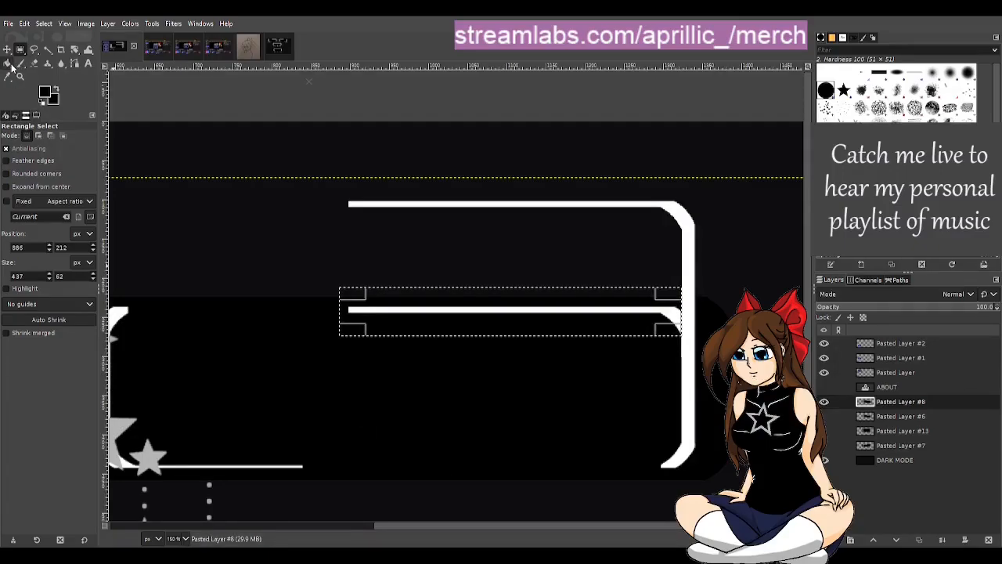
pyautogui.moveTo(496, 528); pyautogui.dragTo(446, 513)
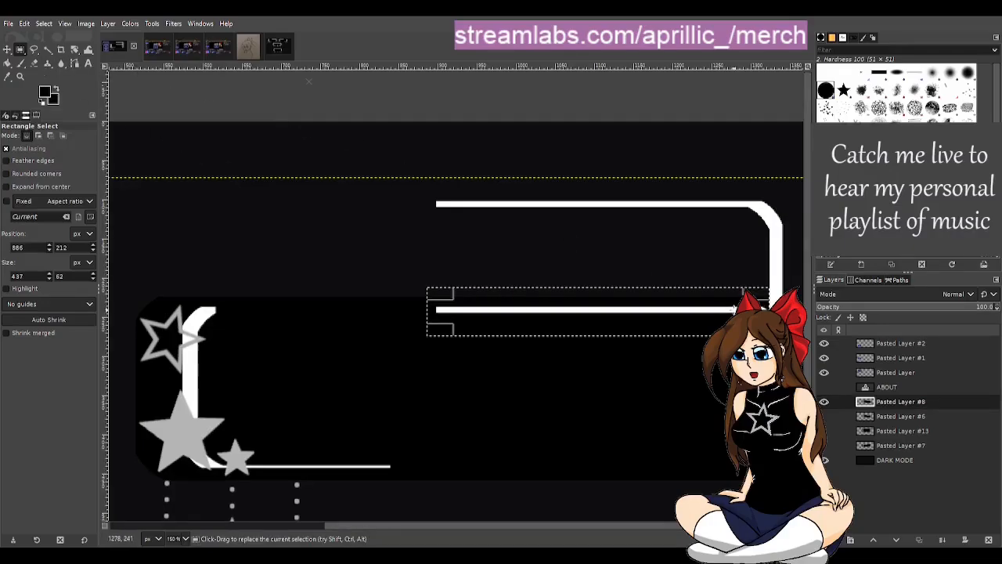
pyautogui.moveTo(638, 286); pyautogui.dragTo(631, 311)
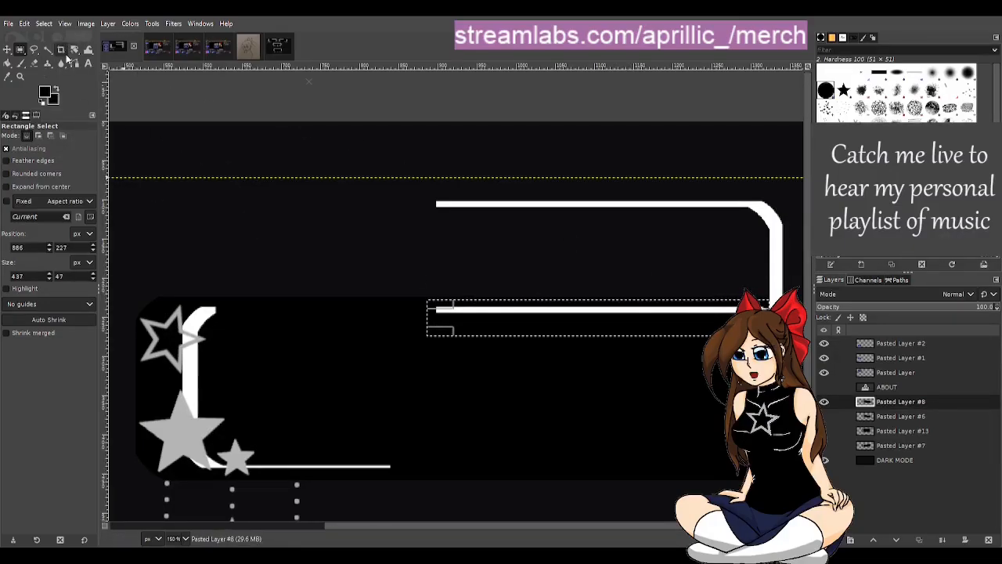
pyautogui.click(8, 63)
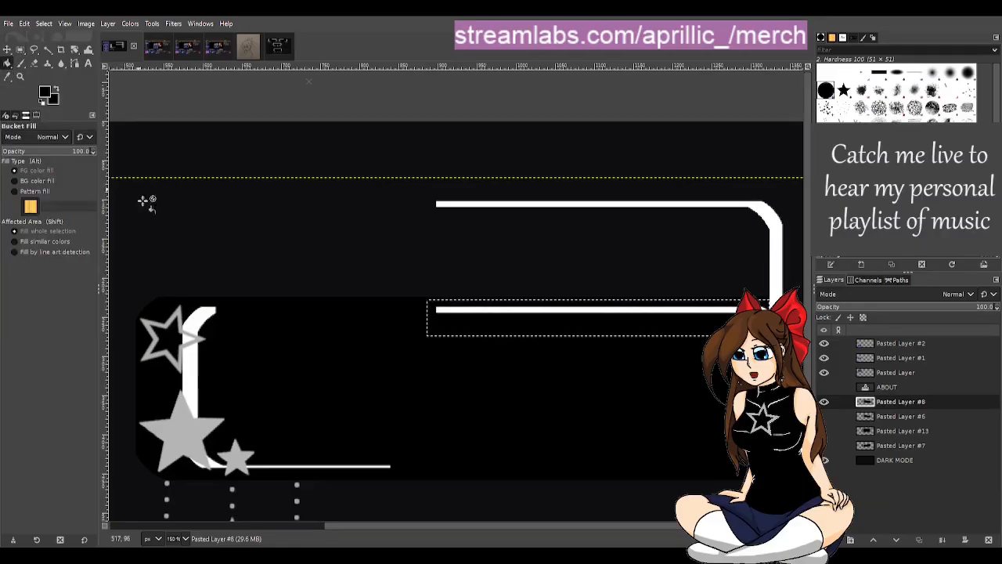
pyautogui.click(523, 310)
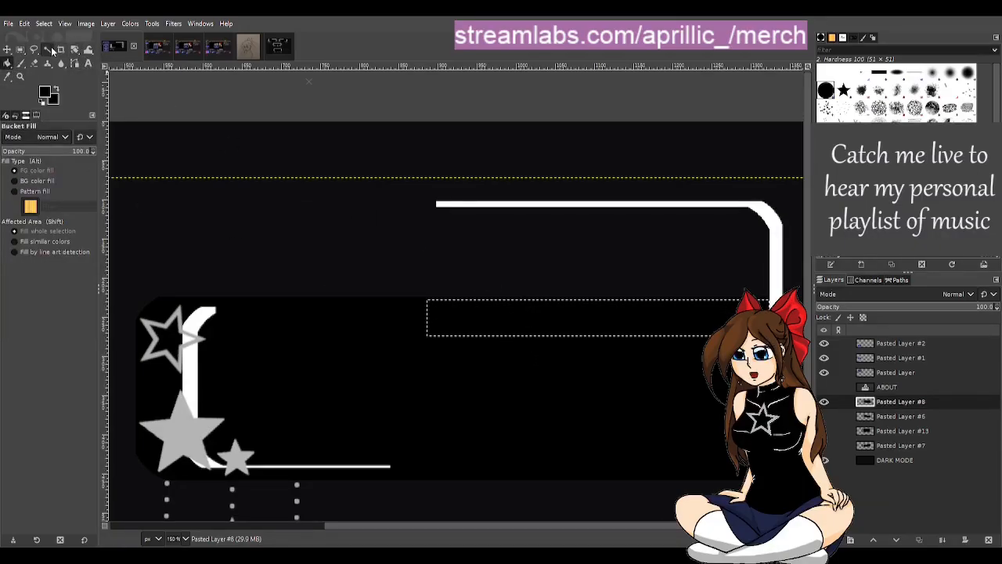
pyautogui.click(51, 51)
pyautogui.click(292, 98)
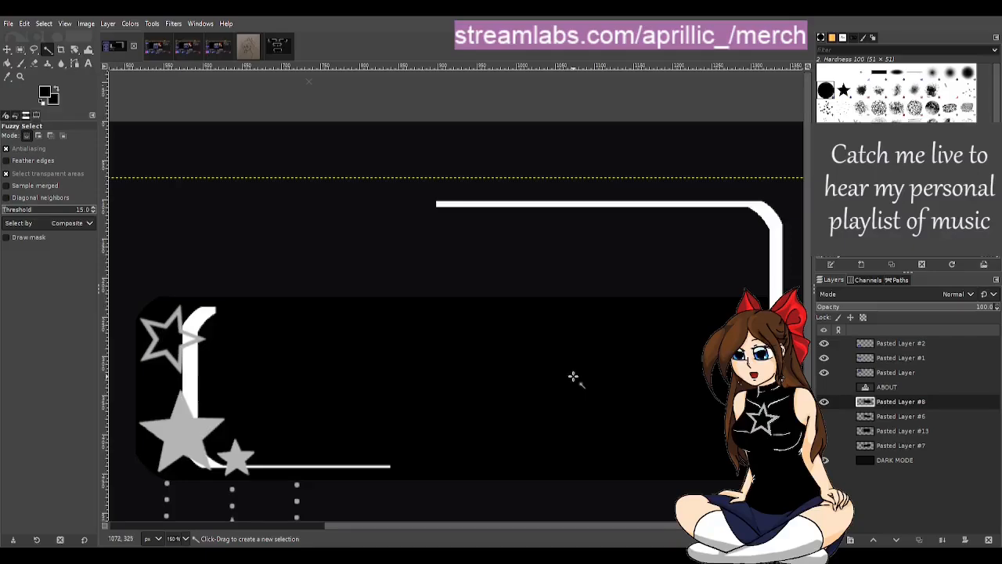
# Step: Copy a 40 × 105 px section of the frame's vertical side at 1318, 302 and paste it as a floating selection
pyautogui.moveTo(531, 526); pyautogui.dragTo(592, 526)
pyautogui.scroll(3, 697, 315)
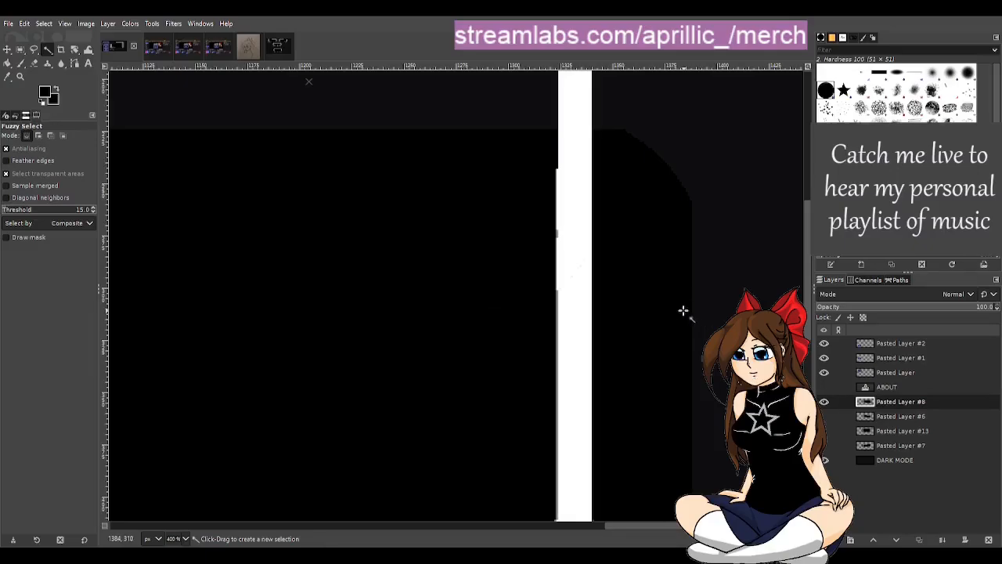
pyautogui.scroll(-1, 683, 318)
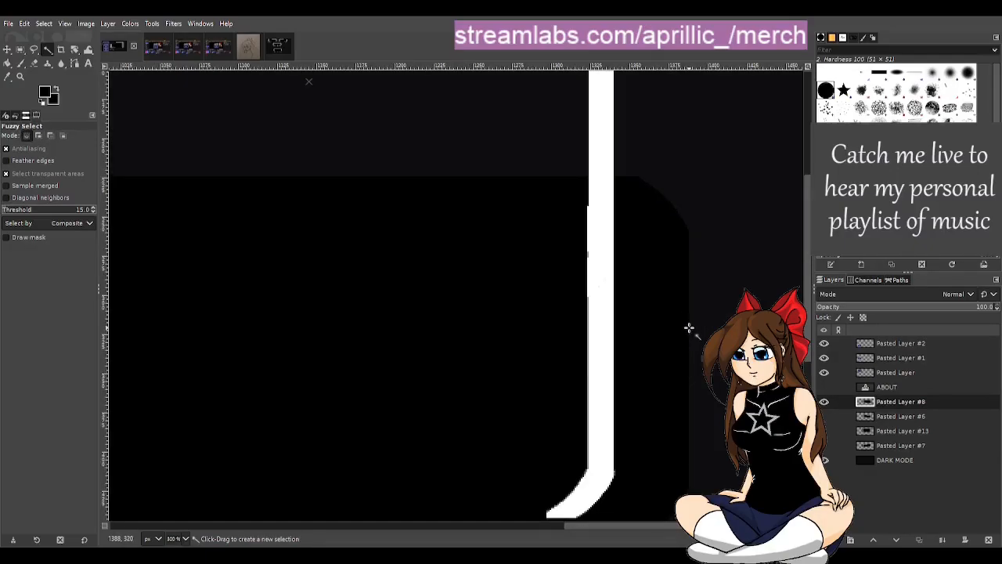
pyautogui.scroll(2, 716, 418)
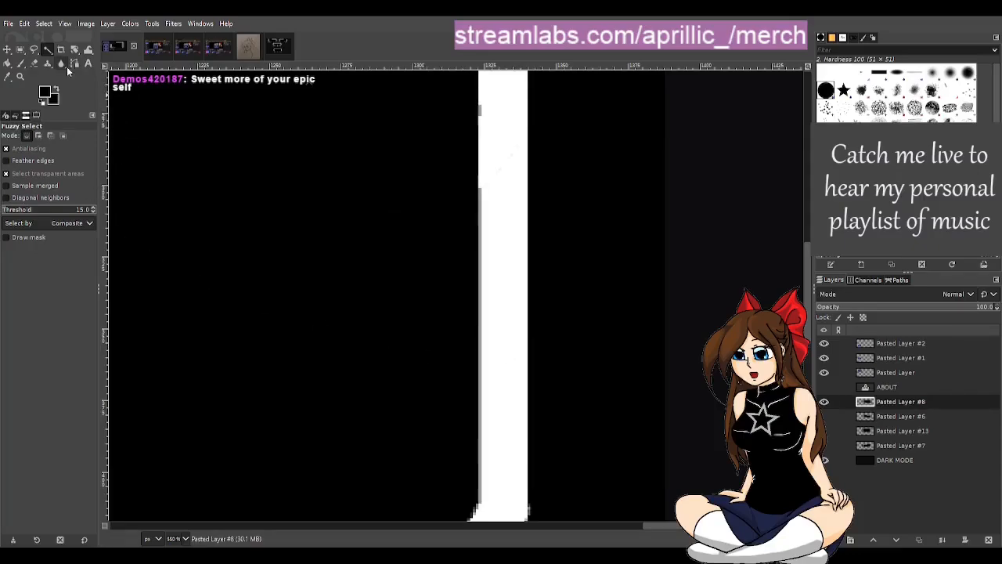
pyautogui.click(20, 49)
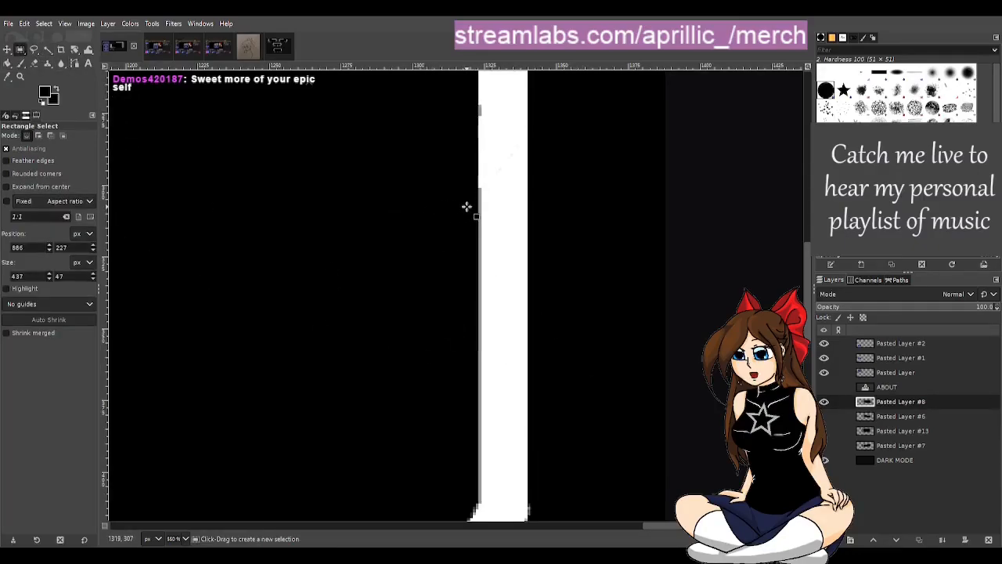
pyautogui.moveTo(464, 189); pyautogui.dragTo(580, 492)
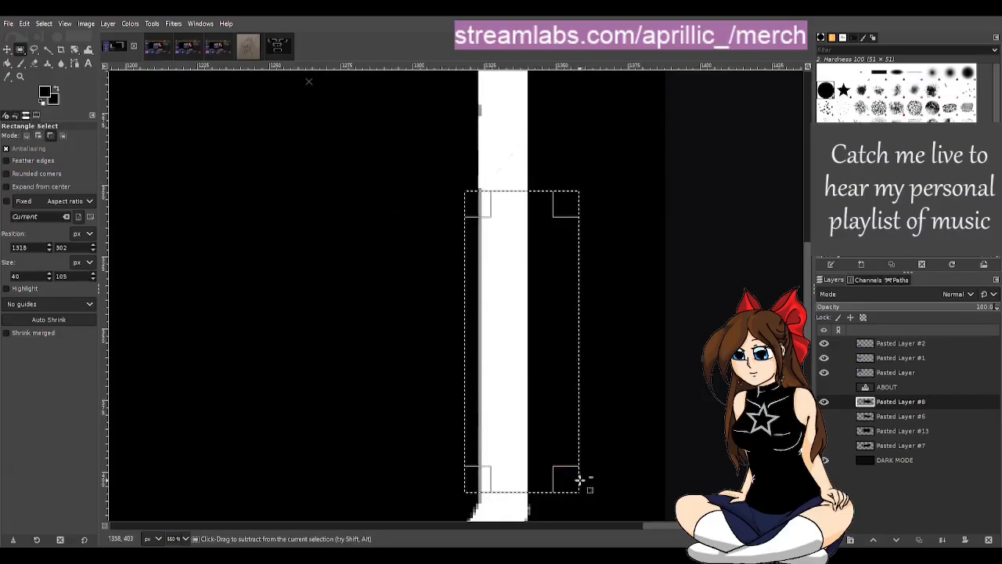
pyautogui.hotkey('ctrl', 'c')
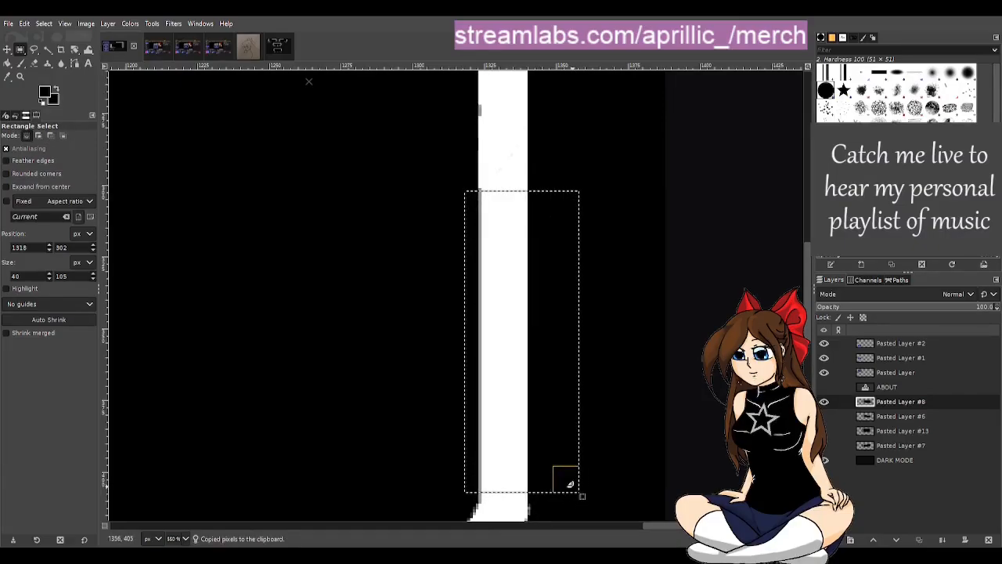
pyautogui.hotkey('ctrl', 'v')
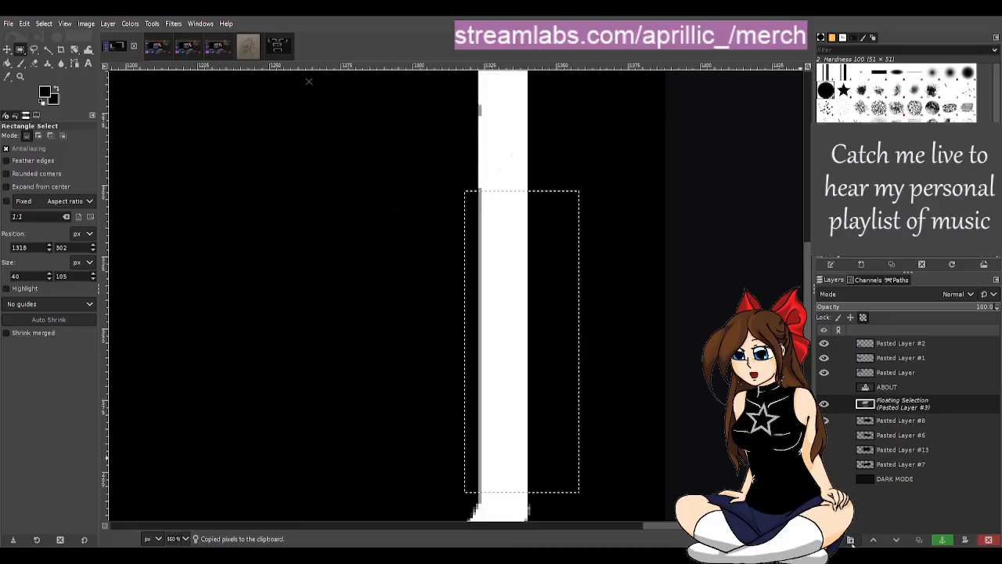
# Step: Move the pasted section up over the uneven part of the frame's vertical side and anchor it to Pasted Layer #8
pyautogui.press('Up')
pyautogui.press('Up')
pyautogui.press('Up')
pyautogui.press('Up')
pyautogui.press('Up')
pyautogui.press('Up')
pyautogui.press('Up')
pyautogui.press('Up')
pyautogui.press('Up')
pyautogui.press('Up')
pyautogui.press('Up')
pyautogui.press('Up')
pyautogui.press('Up')
pyautogui.press('Up')
pyautogui.press('Up')
pyautogui.press('Up')
pyautogui.press('Up')
pyautogui.press('Up')
pyautogui.press('Up')
pyautogui.press('Up')
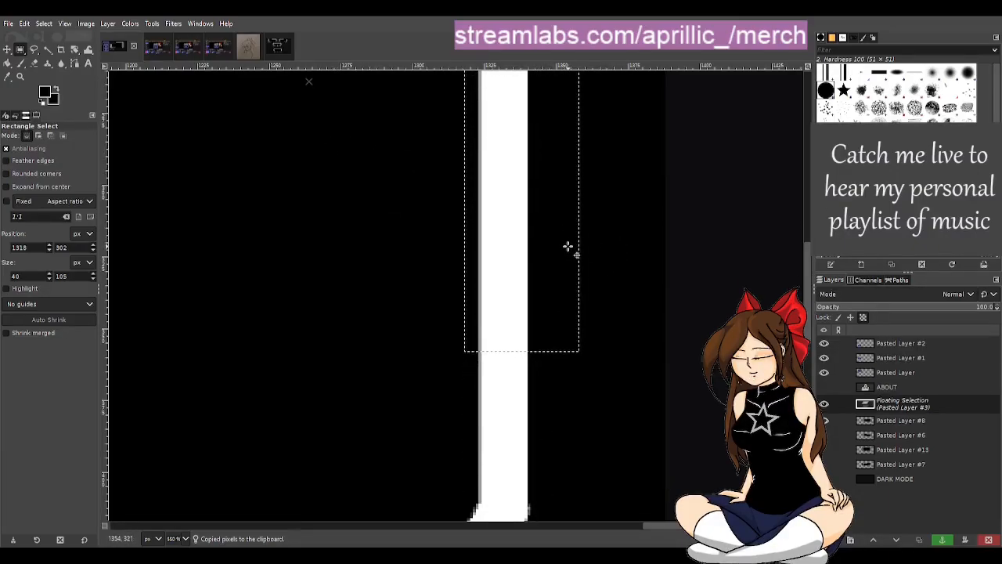
pyautogui.press('Down')
pyautogui.press('Down')
pyautogui.press('Down')
pyautogui.press('Down')
pyautogui.press('Down')
pyautogui.press('Down')
pyautogui.press('Down')
pyautogui.press('Down')
pyautogui.press('Down')
pyautogui.press('Down')
pyautogui.press('Down')
pyautogui.press('Down')
pyautogui.press('Down')
pyautogui.press('Down')
pyautogui.press('Down')
pyautogui.press('Down')
pyautogui.press('Down')
pyautogui.press('Down')
pyautogui.press('Down')
pyautogui.press('Down')
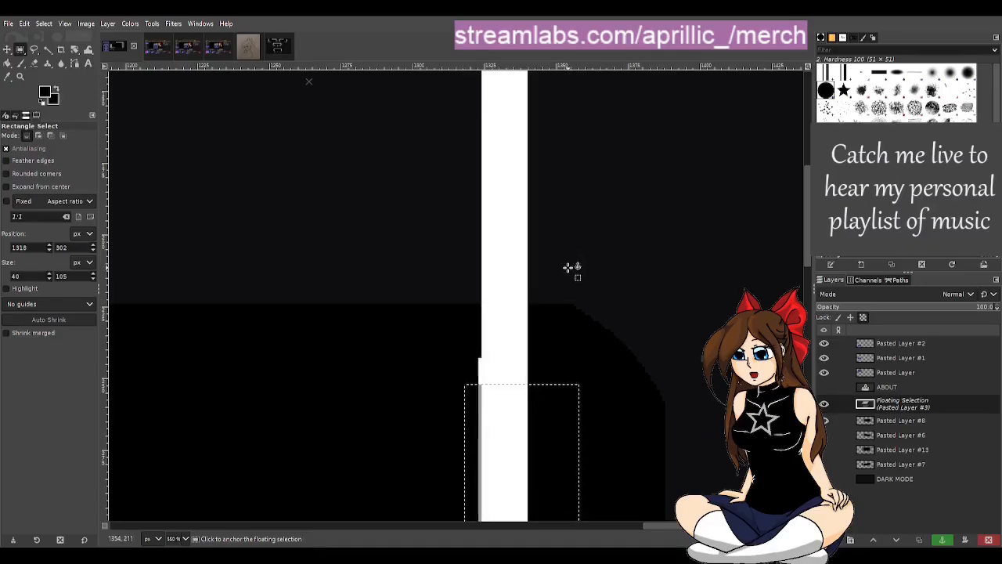
pyautogui.press('Up')
pyautogui.press('Up')
pyautogui.press('Up')
pyautogui.press('Up')
pyautogui.press('Up')
pyautogui.press('Up')
pyautogui.press('Up')
pyautogui.press('Up')
pyautogui.press('Up')
pyautogui.press('Up')
pyautogui.press('Up')
pyautogui.press('Up')
pyautogui.press('Up')
pyautogui.press('Up')
pyautogui.press('Up')
pyautogui.scroll(-4, 575, 274)
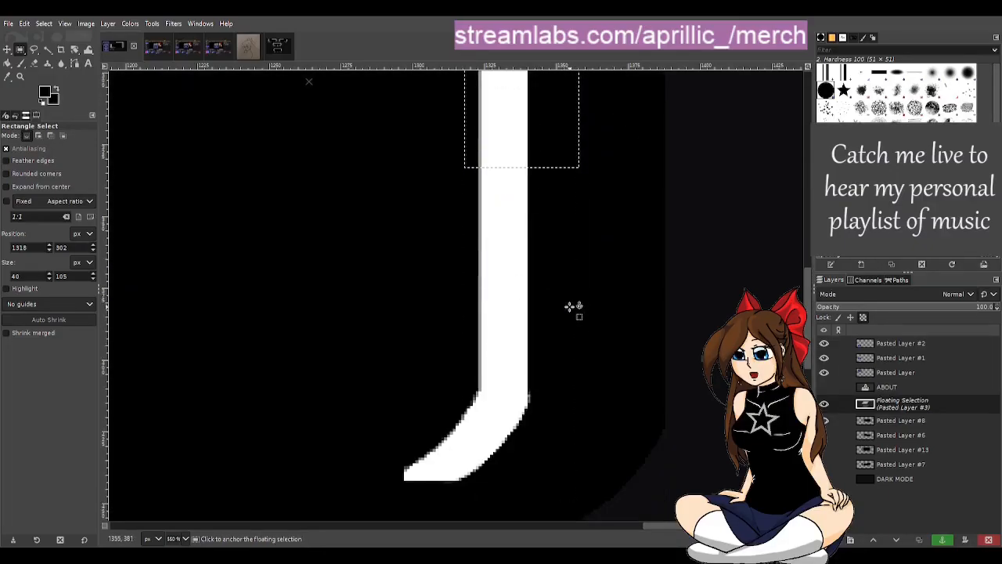
pyautogui.scroll(3, 581, 297)
pyautogui.scroll(-4, 589, 299)
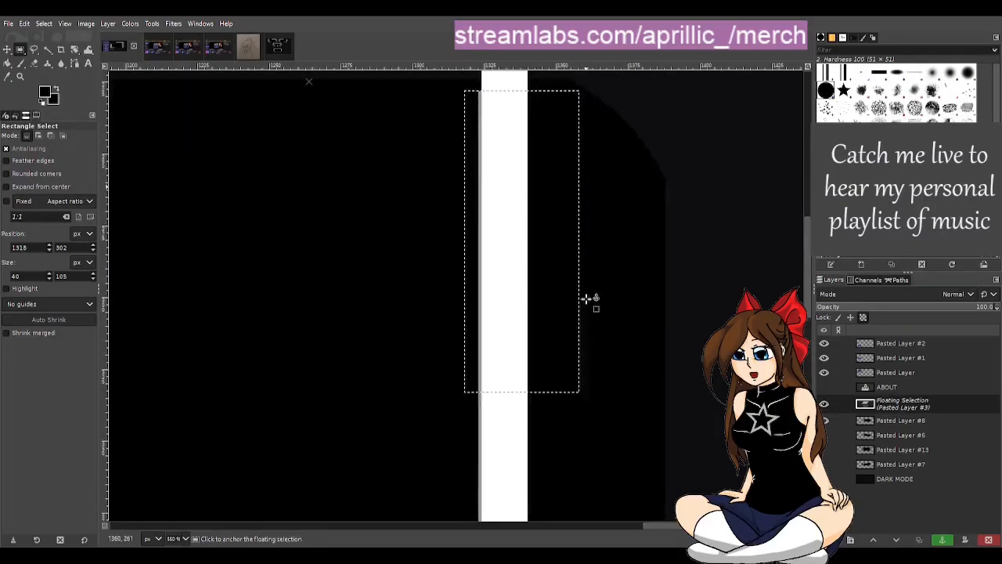
pyautogui.scroll(3, 577, 316)
pyautogui.scroll(2, 576, 319)
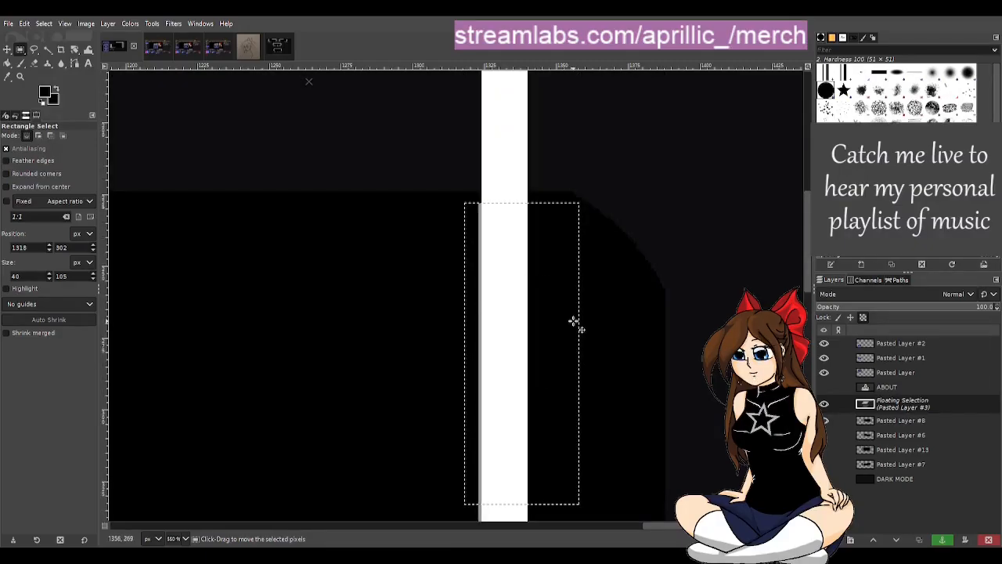
pyautogui.keyDown('ctrl'); pyautogui.scroll(-1, 574, 321); pyautogui.keyUp('ctrl')
pyautogui.keyDown('ctrl'); pyautogui.scroll(-1, 574, 321); pyautogui.keyUp('ctrl')
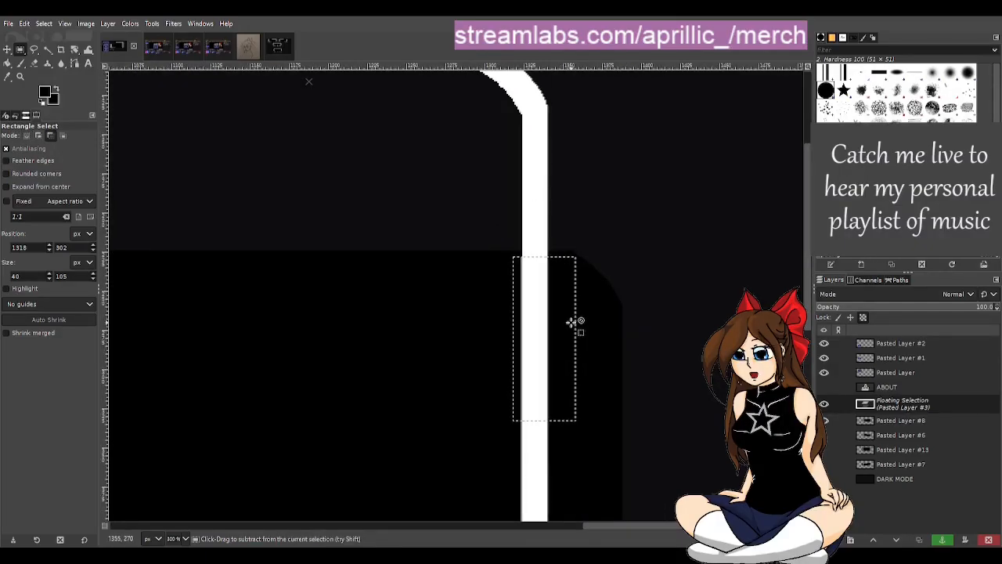
pyautogui.scroll(3, 588, 326)
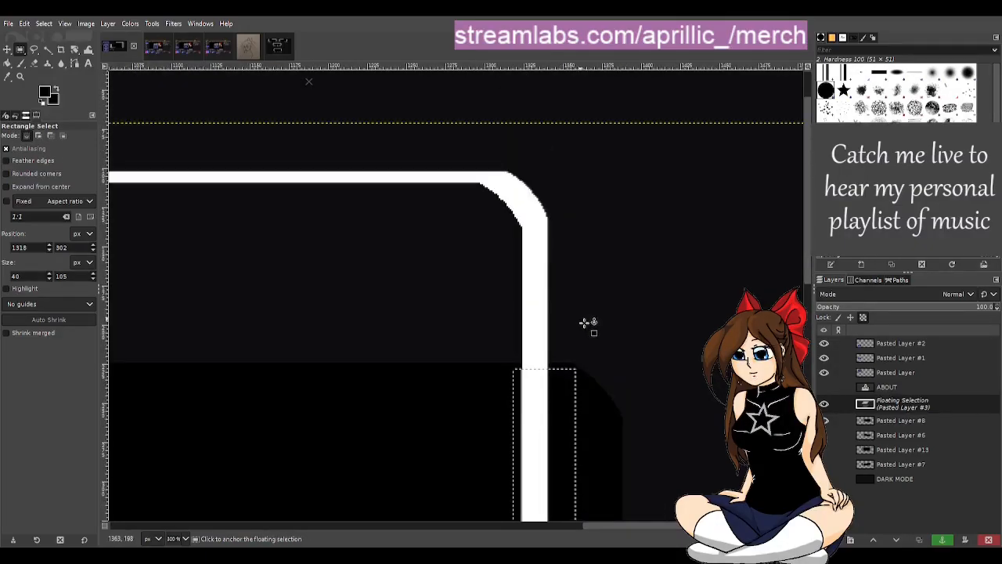
pyautogui.click(943, 540)
# Step: Copy an 11 × 180 px strip of the vertical side's inner edge at 1318, 227 and paste it as a floating selection
pyautogui.keyDown('ctrl'); pyautogui.scroll(-2, 592, 447); pyautogui.keyUp('ctrl')
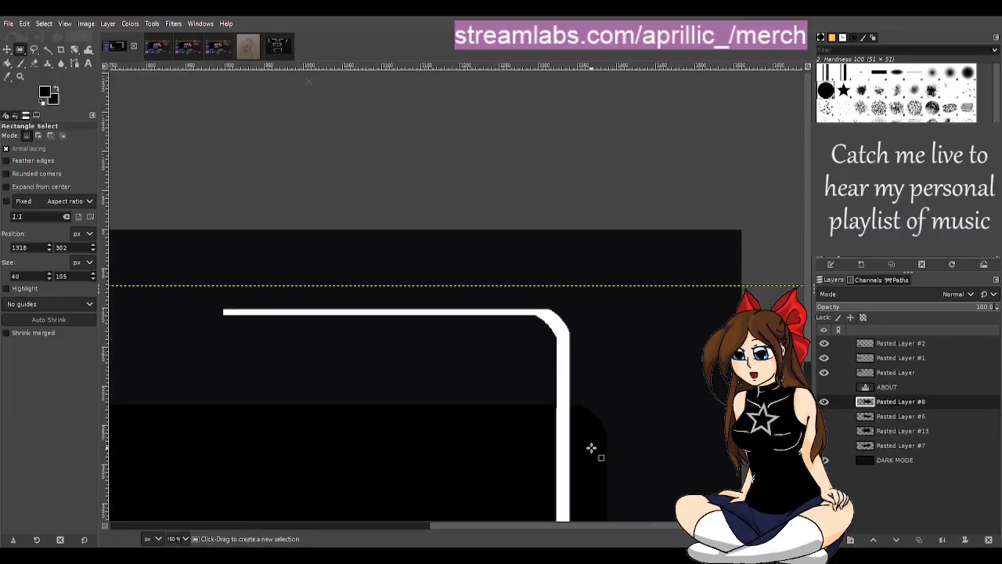
pyautogui.scroll(-3, 588, 415)
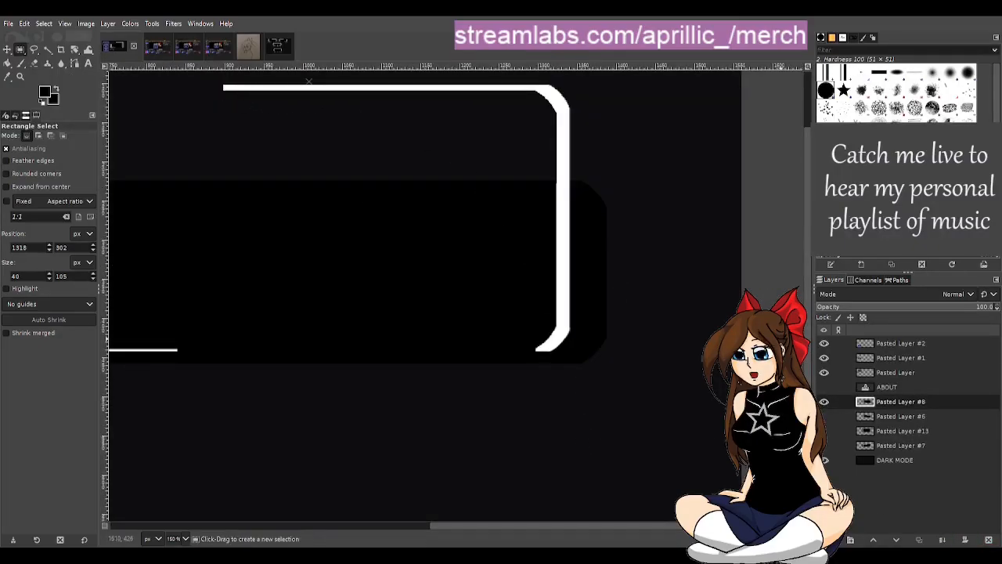
pyautogui.keyDown('ctrl'); pyautogui.scroll(1, 627, 231); pyautogui.keyUp('ctrl')
pyautogui.keyDown('ctrl'); pyautogui.scroll(1, 497, 200); pyautogui.keyUp('ctrl')
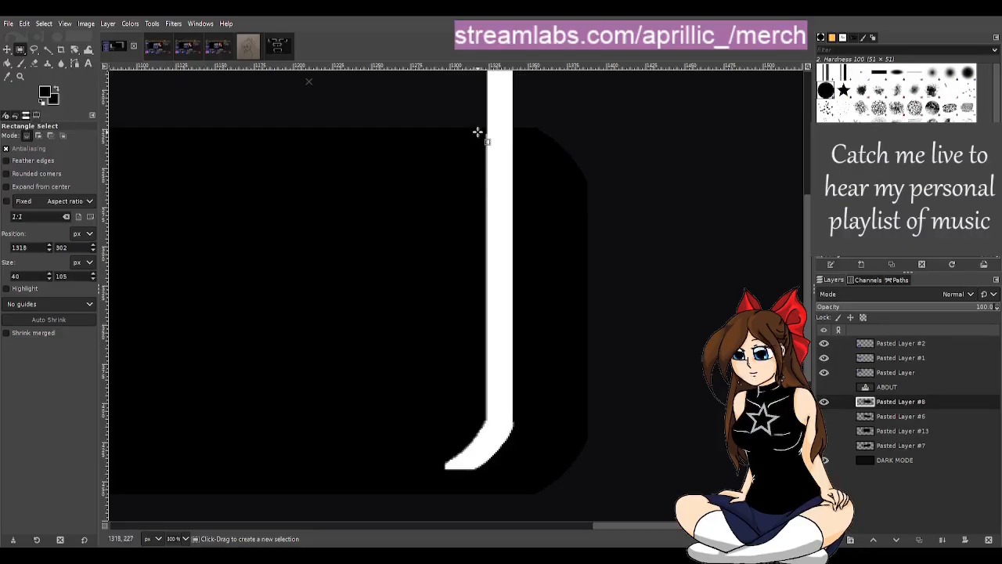
pyautogui.moveTo(478, 131); pyautogui.dragTo(490, 420)
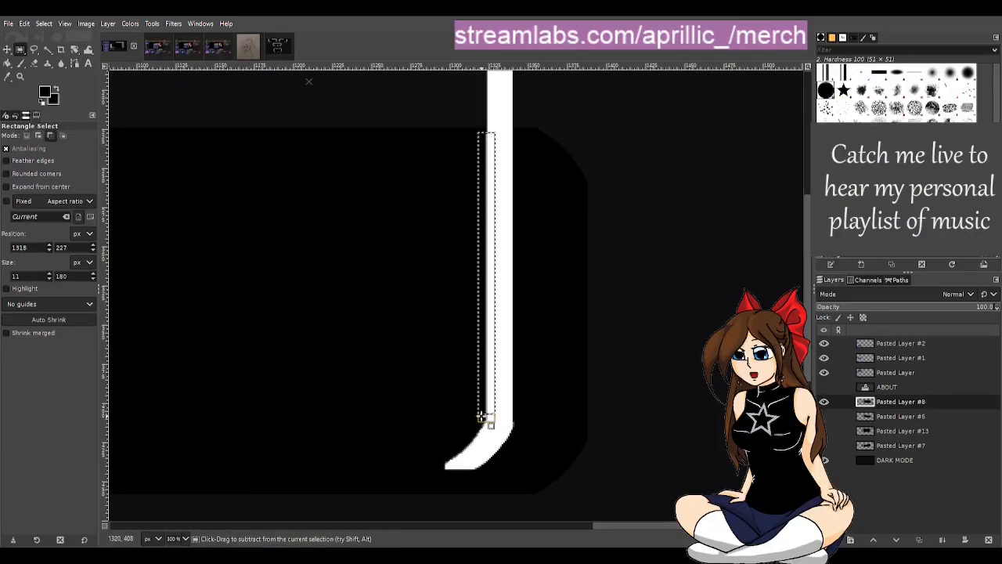
pyautogui.hotkey('ctrl', 'c')
pyautogui.scroll(5, 470, 369)
pyautogui.hotkey('ctrl', 'v')
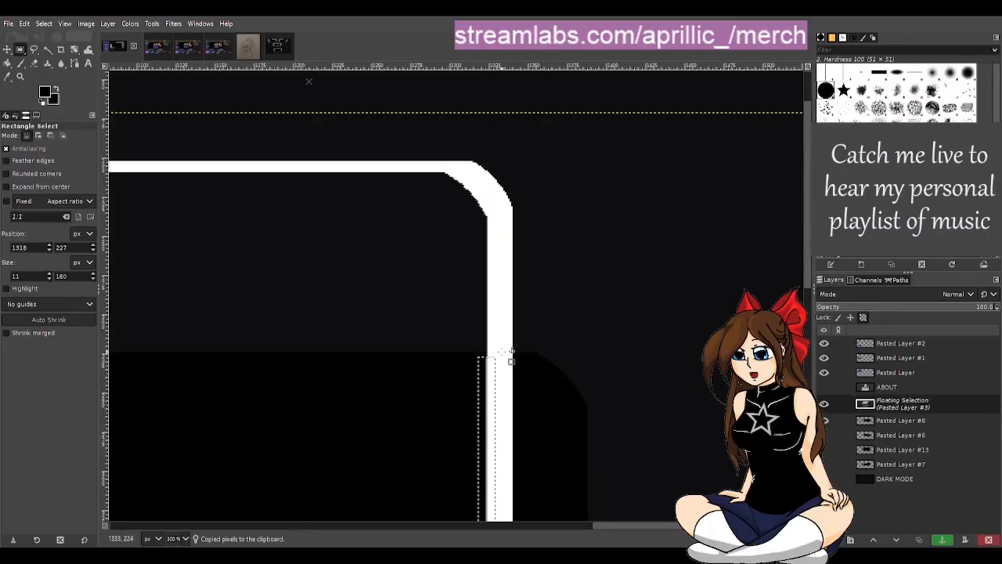
# Step: Move the pasted edge strip up to just beneath the frame's upper corner curve and anchor it to Pasted Layer #8
pyautogui.press('Up')
pyautogui.press('Up')
pyautogui.press('Up')
pyautogui.press('Up')
pyautogui.press('Up')
pyautogui.press('Up')
pyautogui.press('Up')
pyautogui.press('Up')
pyautogui.press('Up')
pyautogui.press('Up')
pyautogui.press('Up')
pyautogui.press('Up')
pyautogui.press('Up')
pyautogui.press('Up')
pyautogui.press('Up')
pyautogui.press('Up')
pyautogui.press('Up')
pyautogui.press('Up')
pyautogui.press('Up')
pyautogui.press('Up')
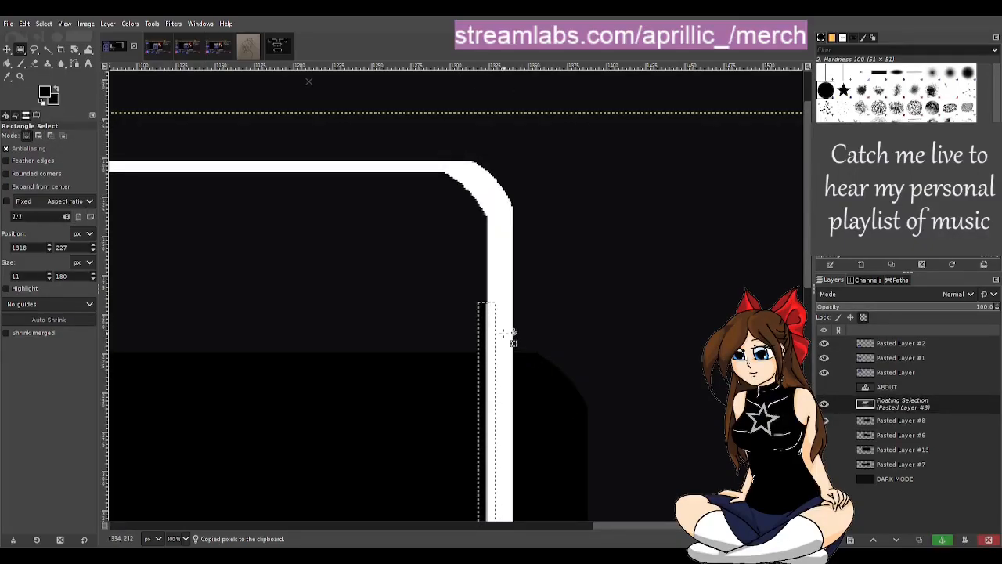
pyautogui.press('Up')
pyautogui.press('Up')
pyautogui.press('Up')
pyautogui.press('Up')
pyautogui.press('Up')
pyautogui.press('Up')
pyautogui.press('Up')
pyautogui.press('Up')
pyautogui.press('Up')
pyautogui.press('Up')
pyautogui.press('Up')
pyautogui.press('Up')
pyautogui.press('Up')
pyautogui.press('Up')
pyautogui.press('Up')
pyautogui.press('Up')
pyautogui.press('Up')
pyautogui.press('Up')
pyautogui.press('Up')
pyautogui.press('Up')
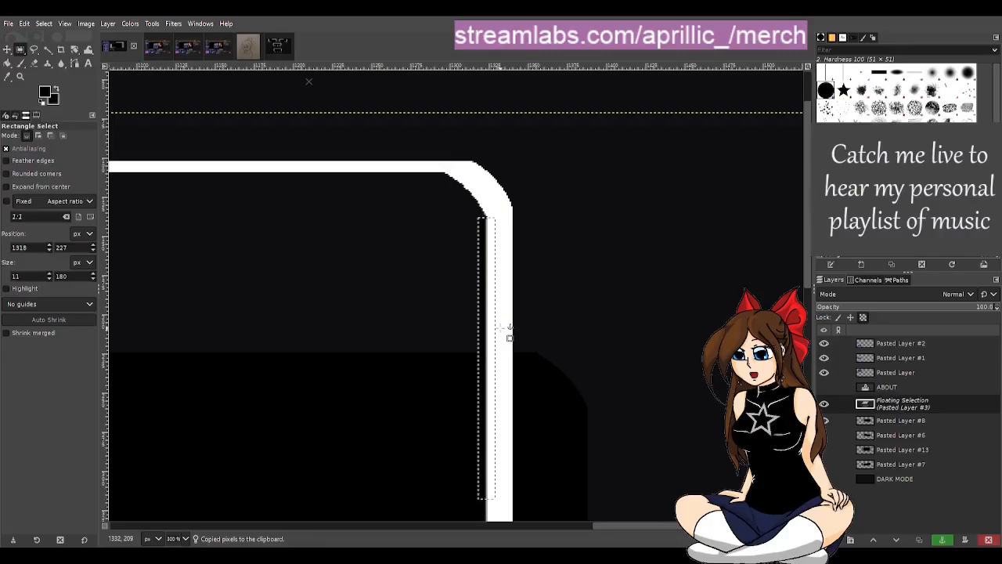
pyautogui.press('Up')
pyautogui.press('Up')
pyautogui.scroll(3, 465, 313)
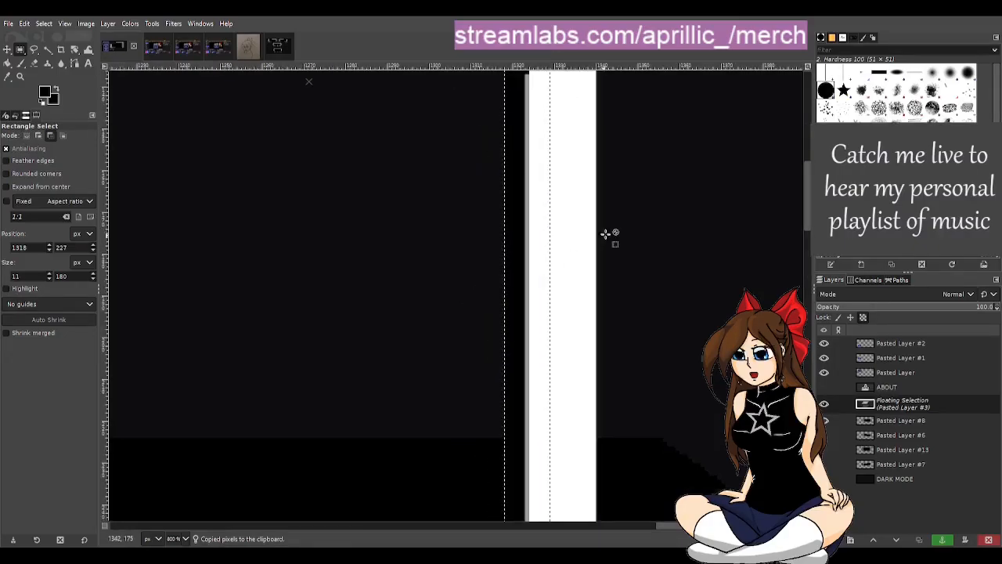
pyautogui.scroll(5, 614, 122)
pyautogui.scroll(1, 572, 234)
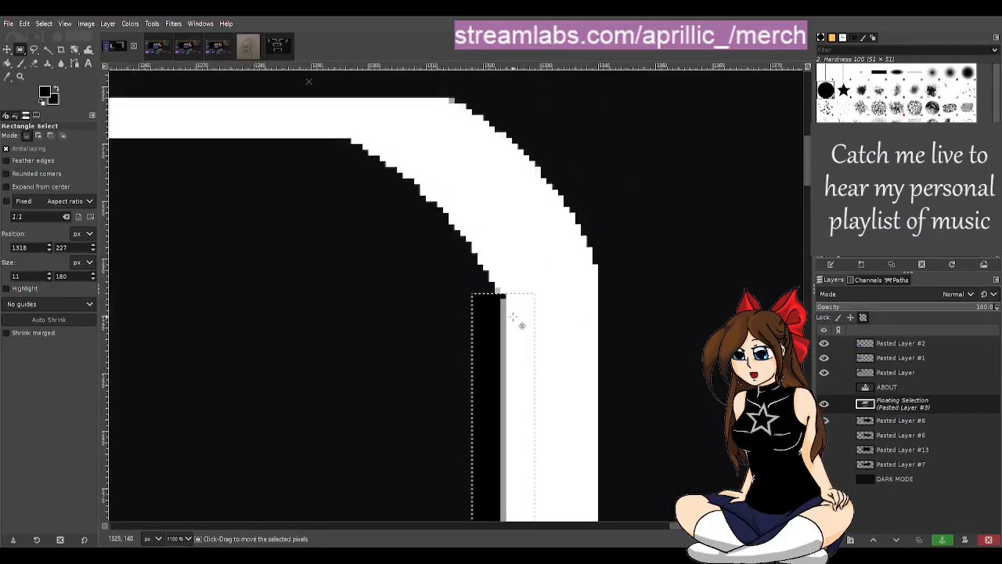
pyautogui.press('Down')
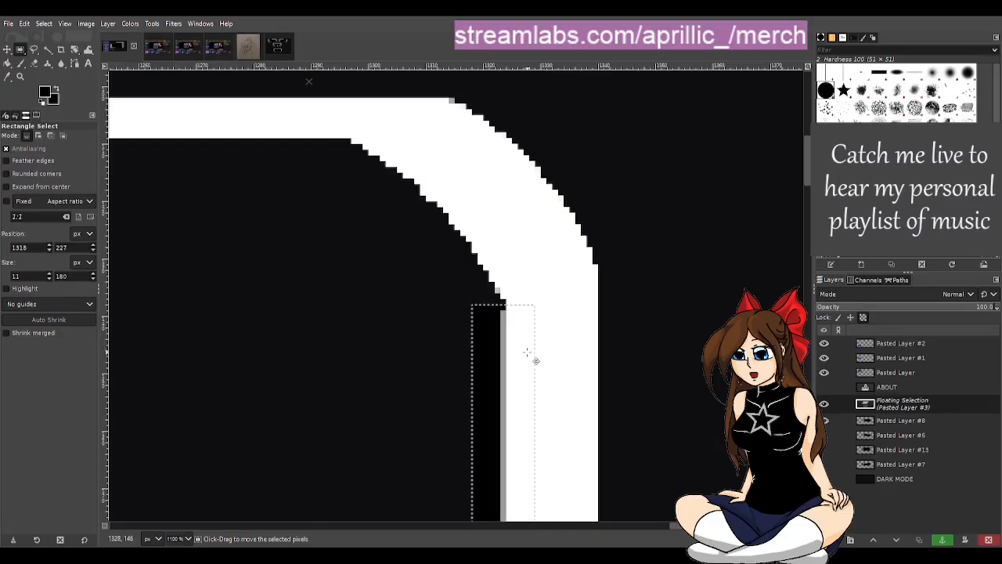
pyautogui.moveTo(535, 360); pyautogui.dragTo(535, 368)
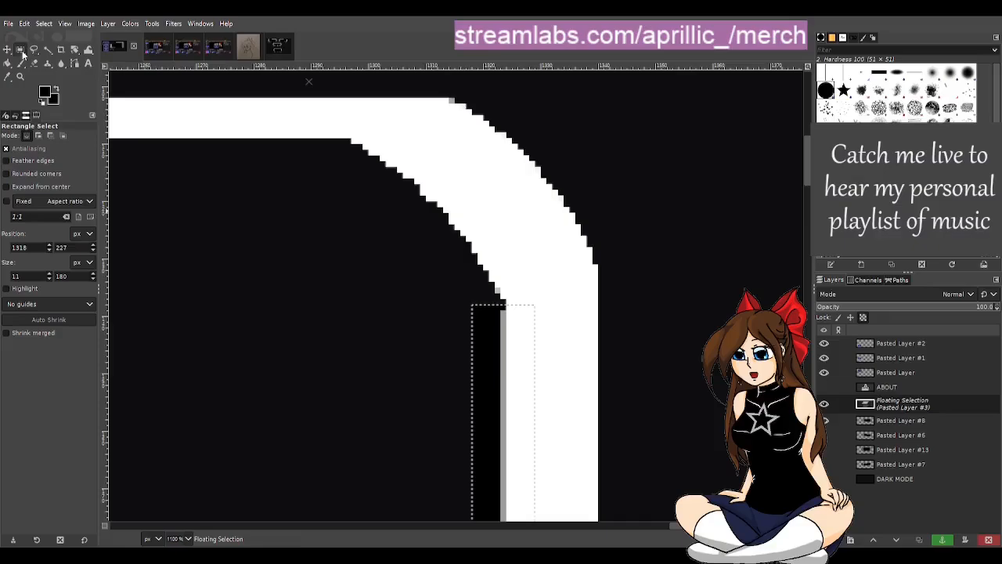
pyautogui.click(942, 541)
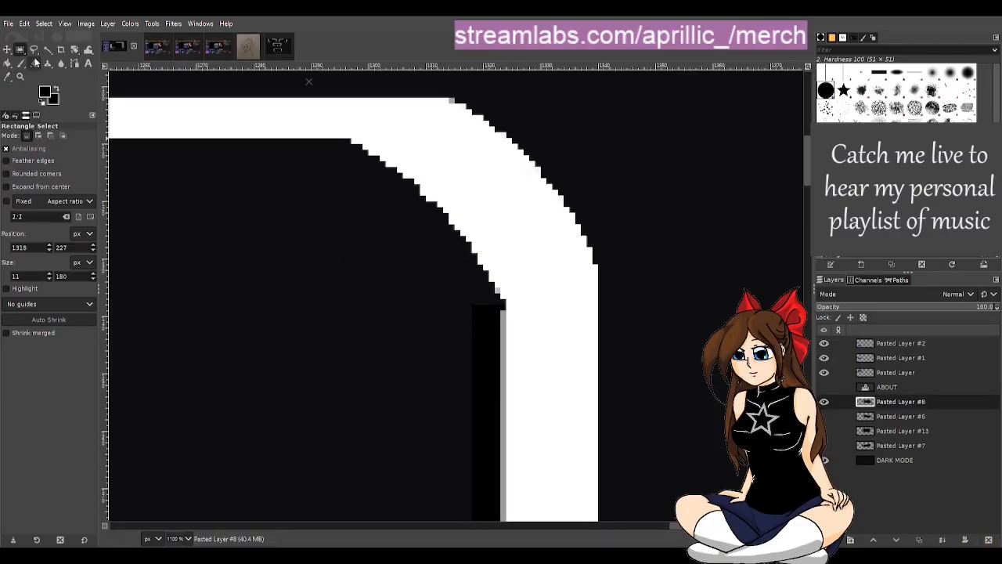
# Step: Copy a 9 × 7 px piece of the vertical side's inner edge at 1321, 144, move the pasted piece up to the curve, and anchor it
pyautogui.moveTo(489, 340); pyautogui.dragTo(541, 379)
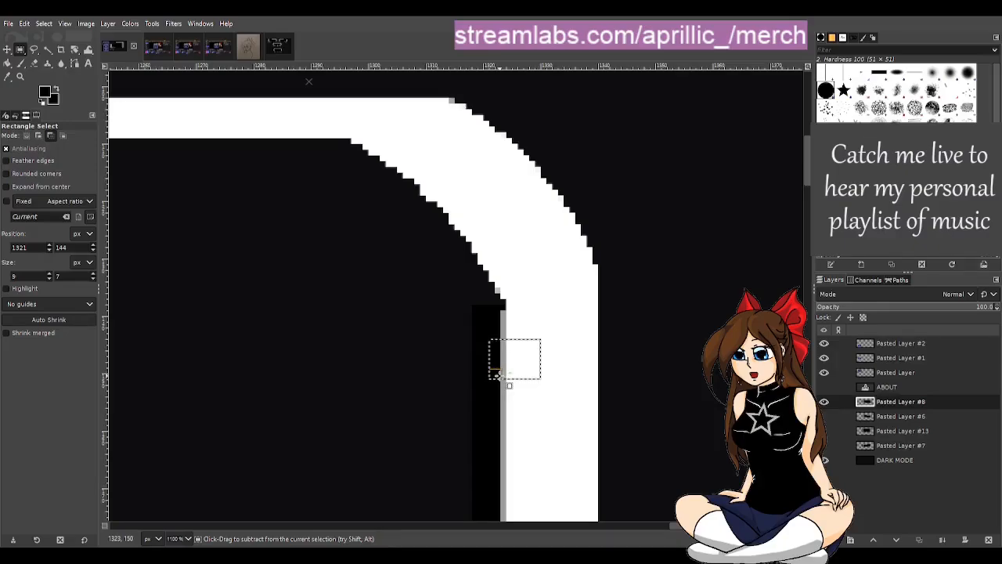
pyautogui.hotkey('ctrl', 'c')
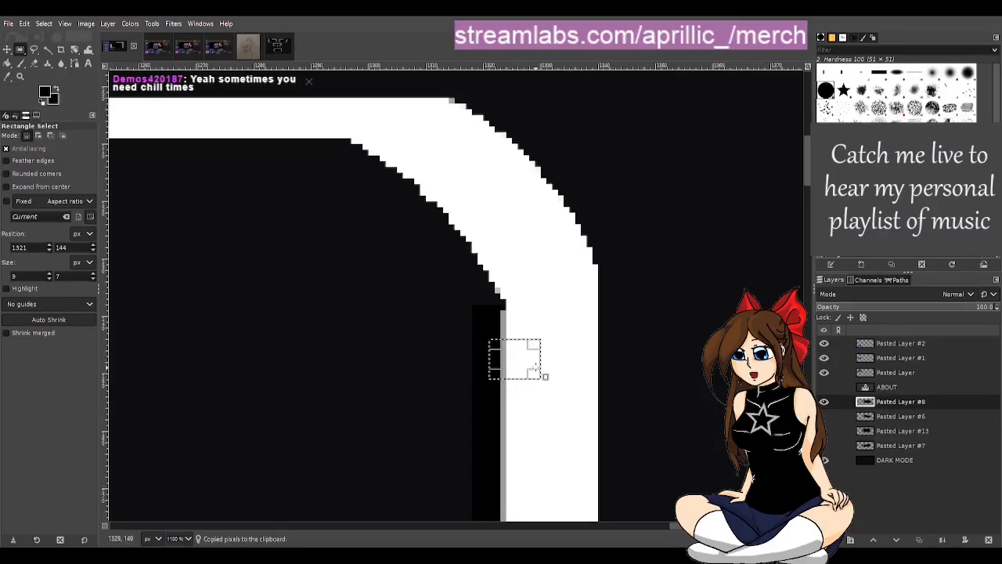
pyautogui.hotkey('ctrl', 'v')
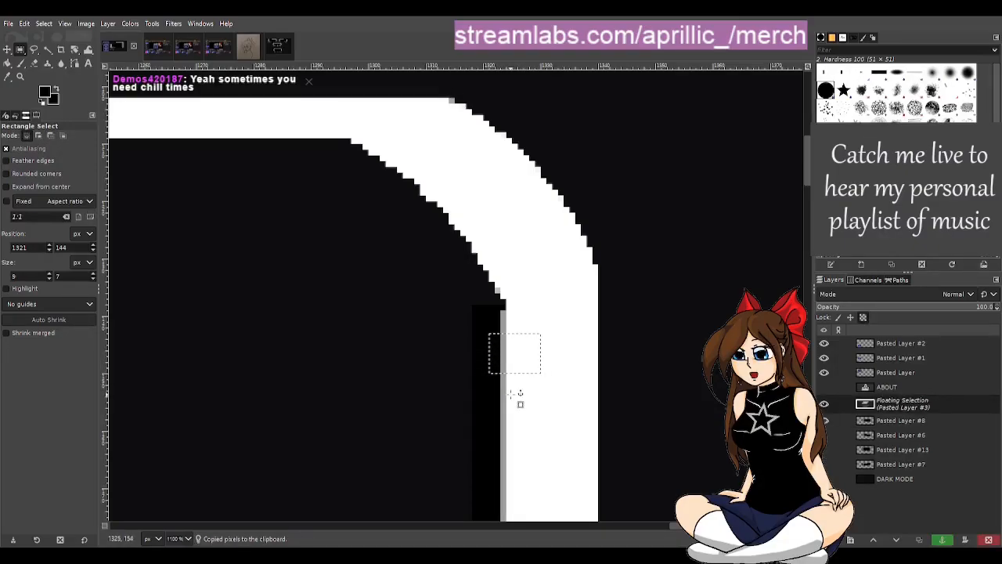
pyautogui.press('Up')
pyautogui.press('Up')
pyautogui.press('Up')
pyautogui.press('Up')
pyautogui.press('Up')
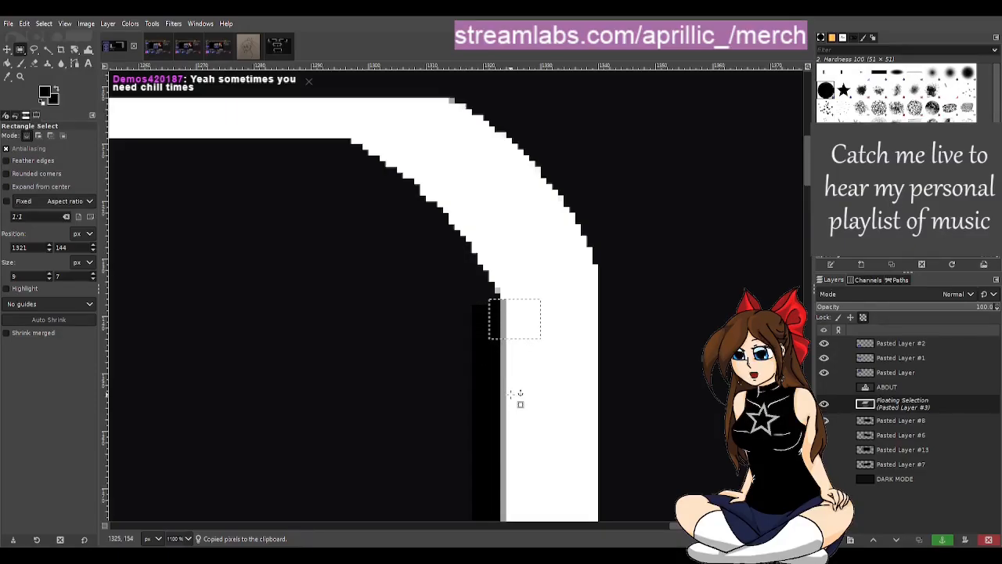
pyautogui.click(942, 540)
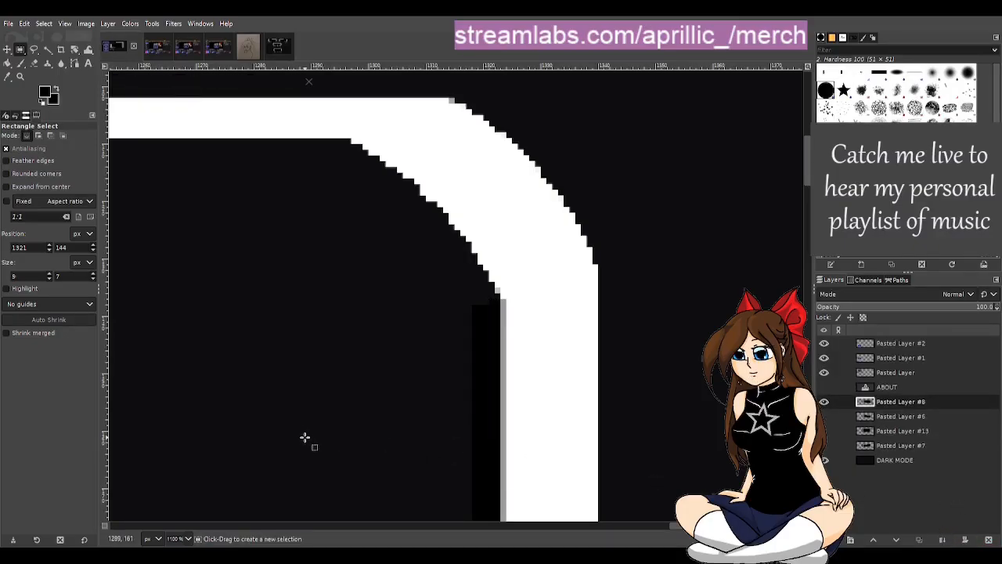
# Step: Examine the repaired inner edge, the upper corner curve and the frame's upper line as a whole
pyautogui.scroll(-1, 307, 432)
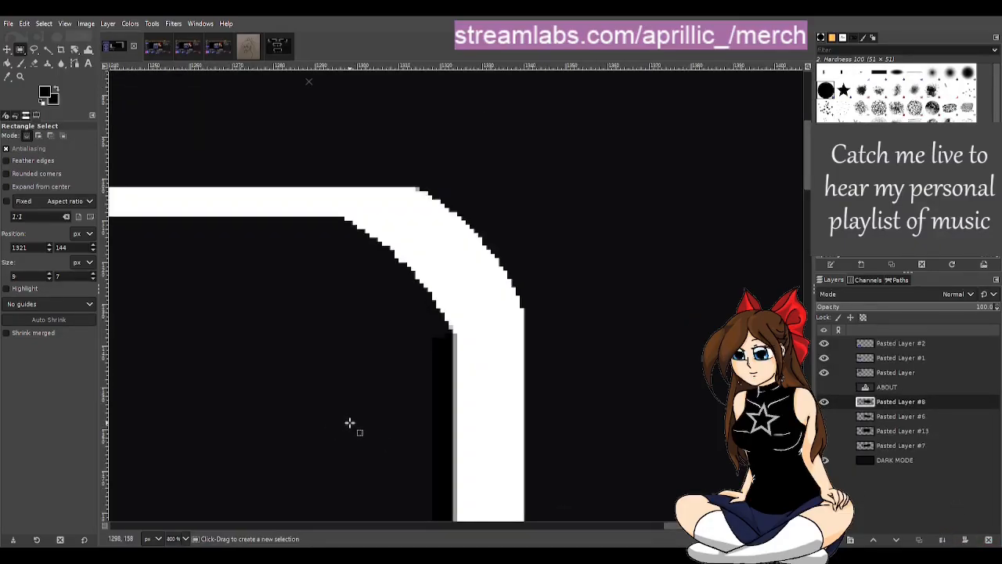
pyautogui.scroll(-1, 349, 423)
pyautogui.scroll(-5, 394, 447)
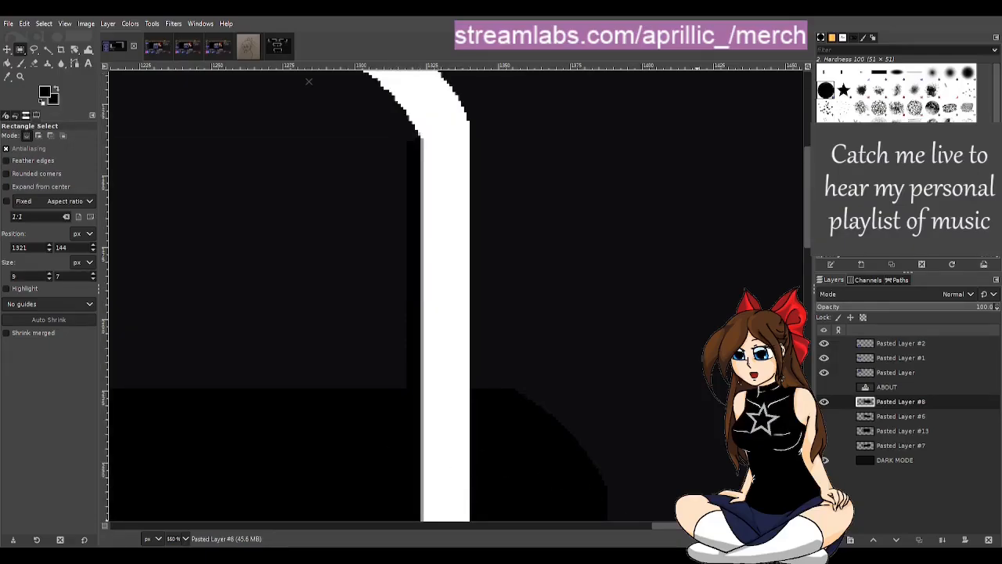
pyautogui.moveTo(665, 526); pyautogui.dragTo(645, 529)
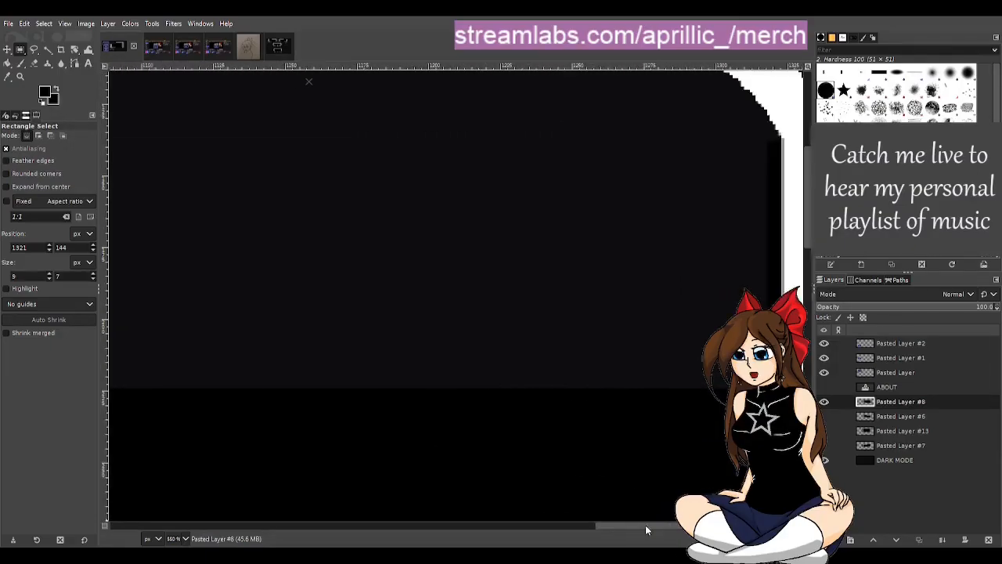
pyautogui.scroll(-1, 607, 465)
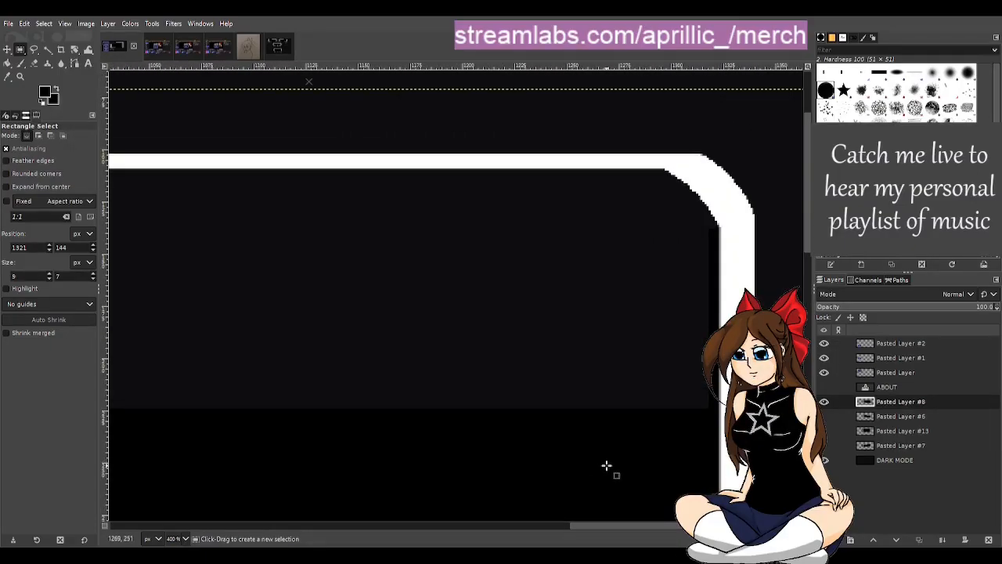
pyautogui.scroll(-1, 606, 465)
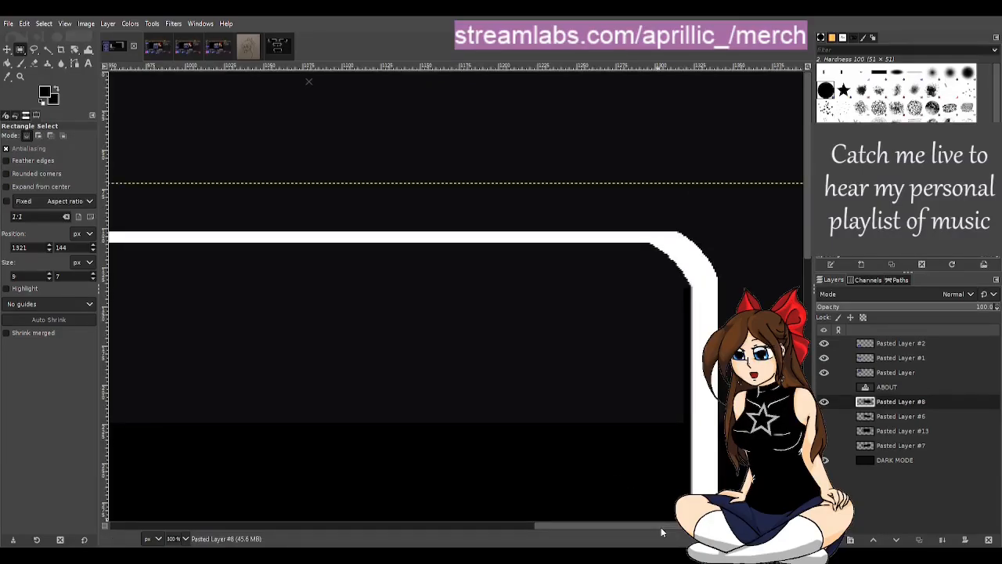
pyautogui.moveTo(661, 527); pyautogui.dragTo(621, 530)
pyautogui.scroll(-2, 595, 479)
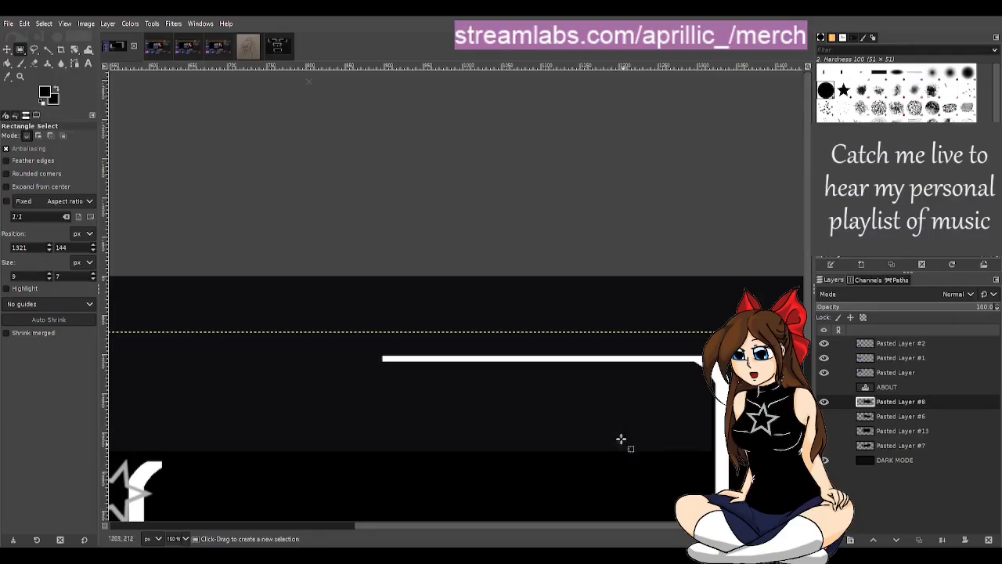
# Step: Switch to the star panel template image and copy its BACKGROUND layer
pyautogui.click(273, 48)
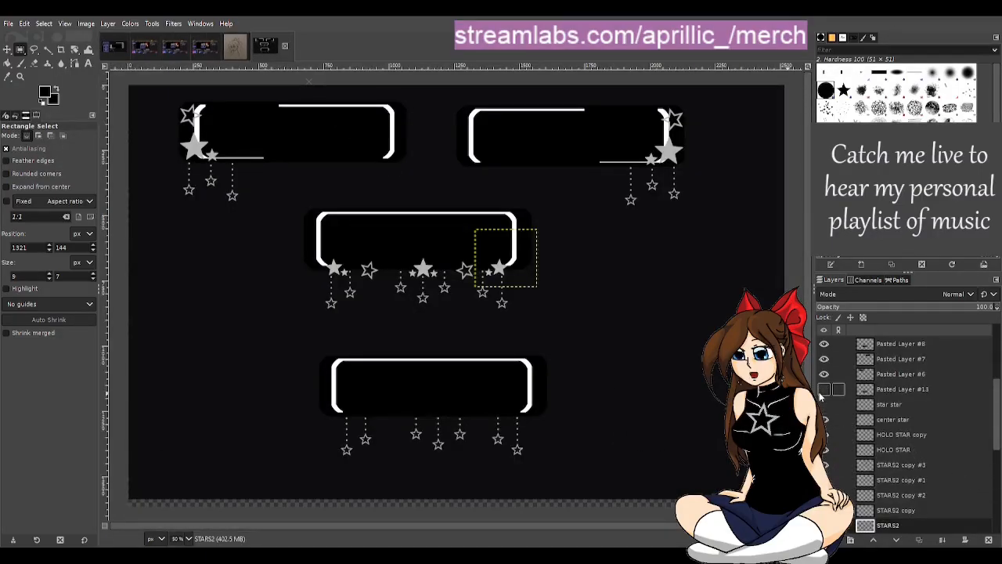
pyautogui.scroll(-3, 830, 392)
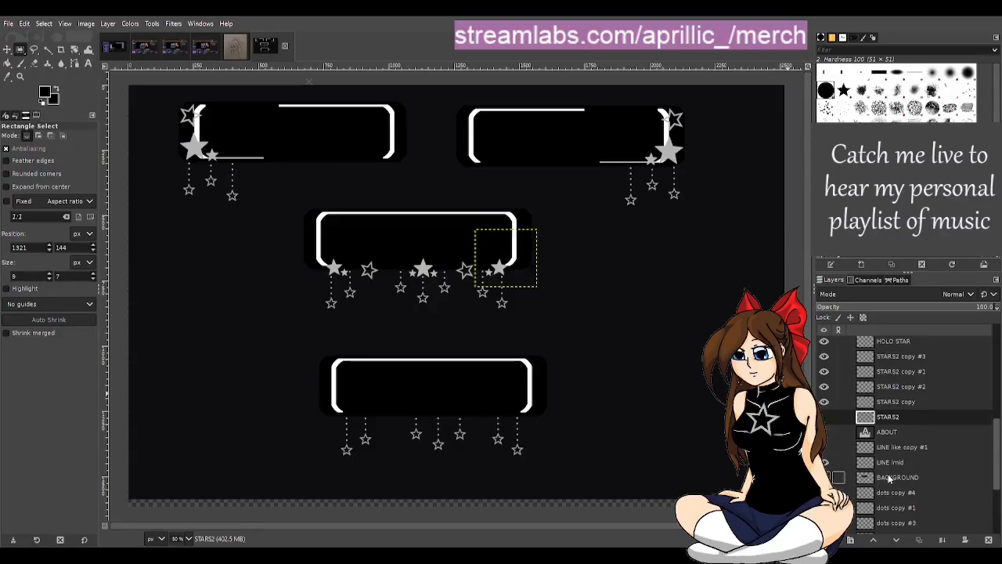
pyautogui.click(889, 480)
pyautogui.hotkey('ctrl', 'c')
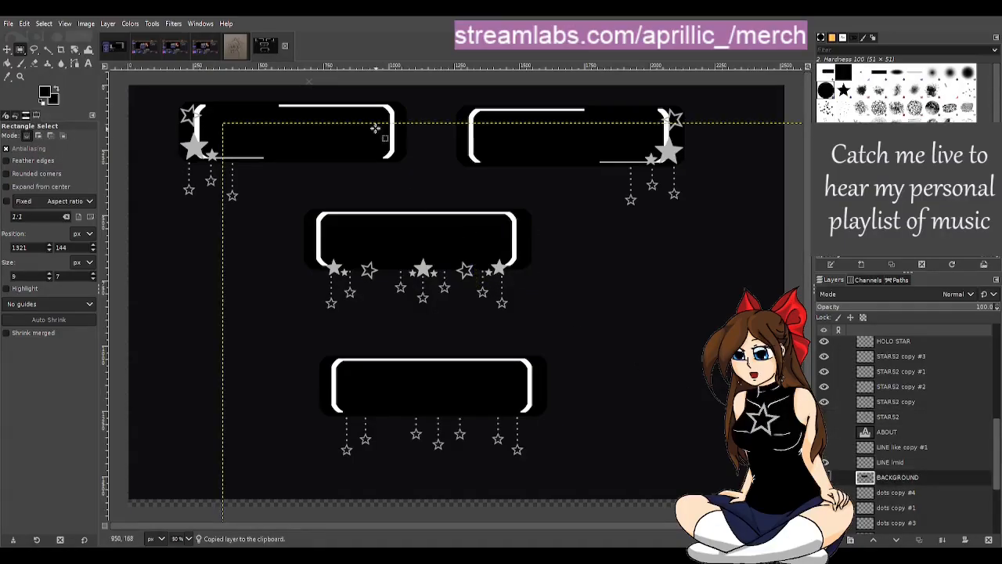
# Step: Paste the copied background as a new layer in the Starting Soon and BRB image and place it directly beneath Pasted Layer #8
pyautogui.click(115, 47)
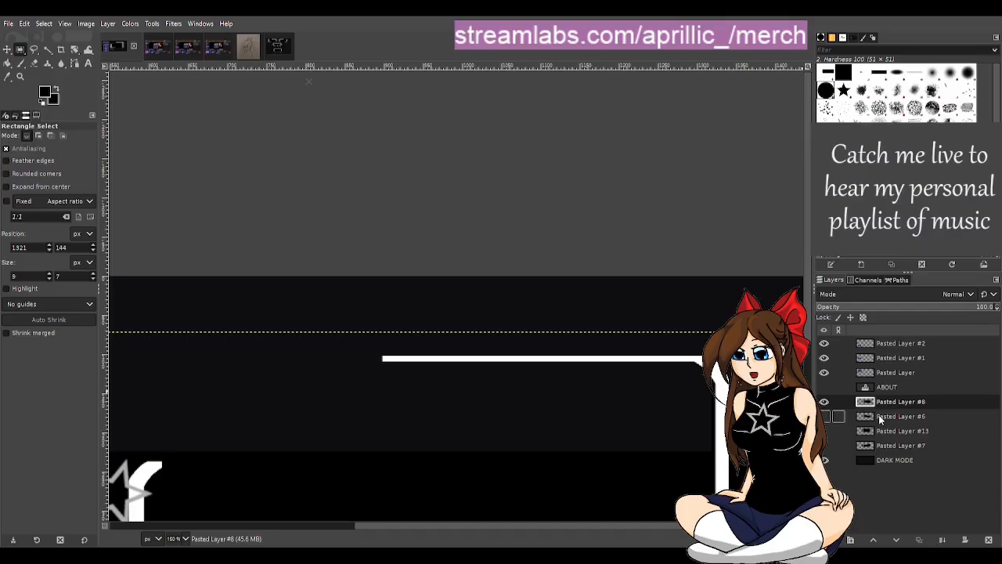
pyautogui.scroll(-2, 577, 425)
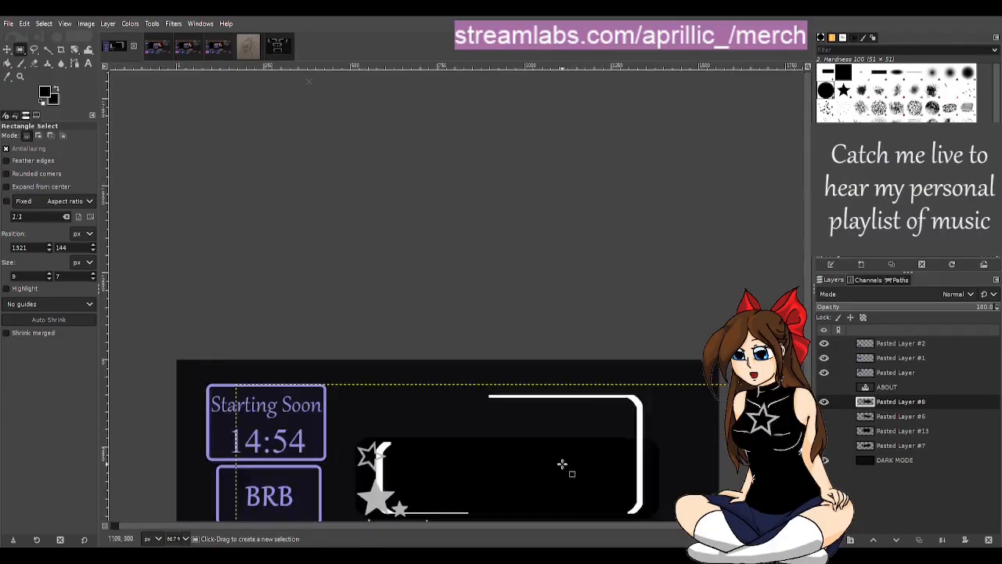
pyautogui.hotkey('ctrl', 'v')
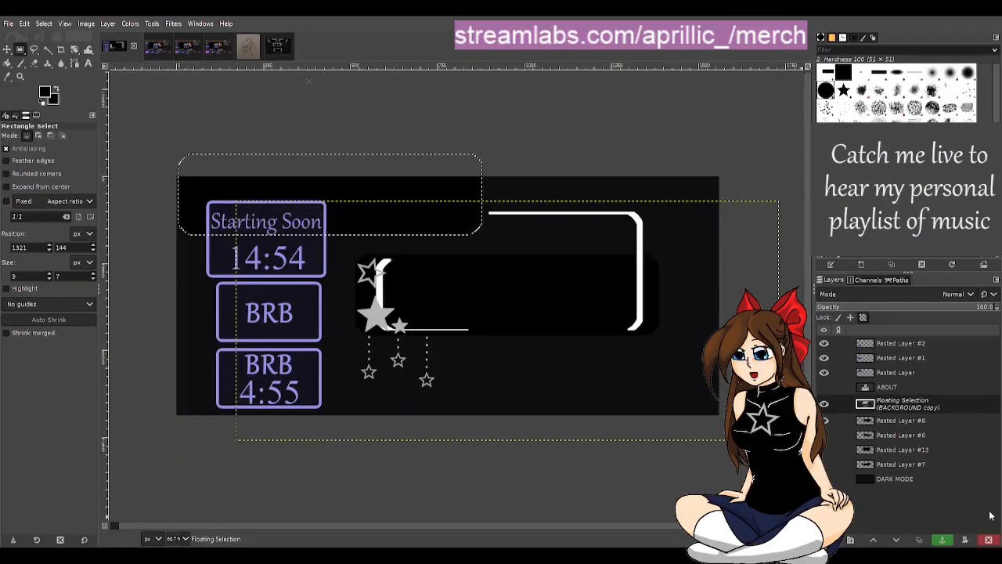
pyautogui.click(942, 539)
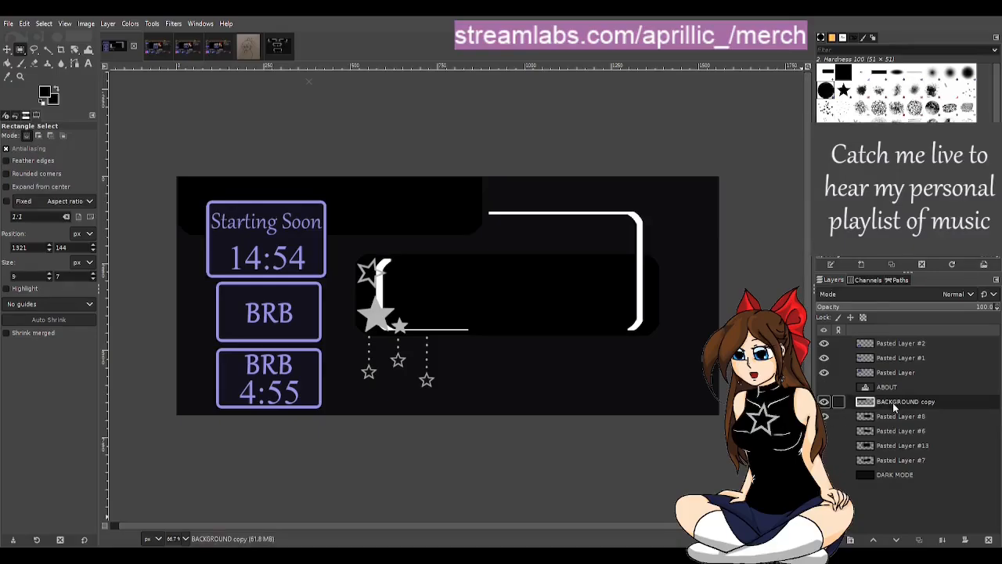
pyautogui.moveTo(892, 403); pyautogui.dragTo(895, 424)
# Step: Move the BACKGROUND copy layer behind the extended frame, aligned with the existing black panel's sides and reaching above the frame's upper line
pyautogui.click(7, 48)
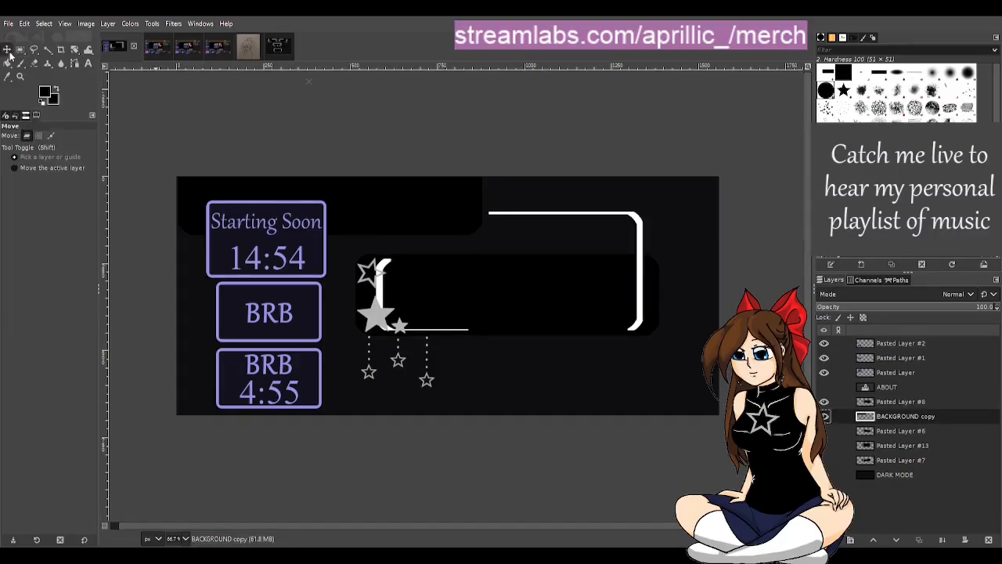
pyautogui.moveTo(412, 212); pyautogui.dragTo(595, 279)
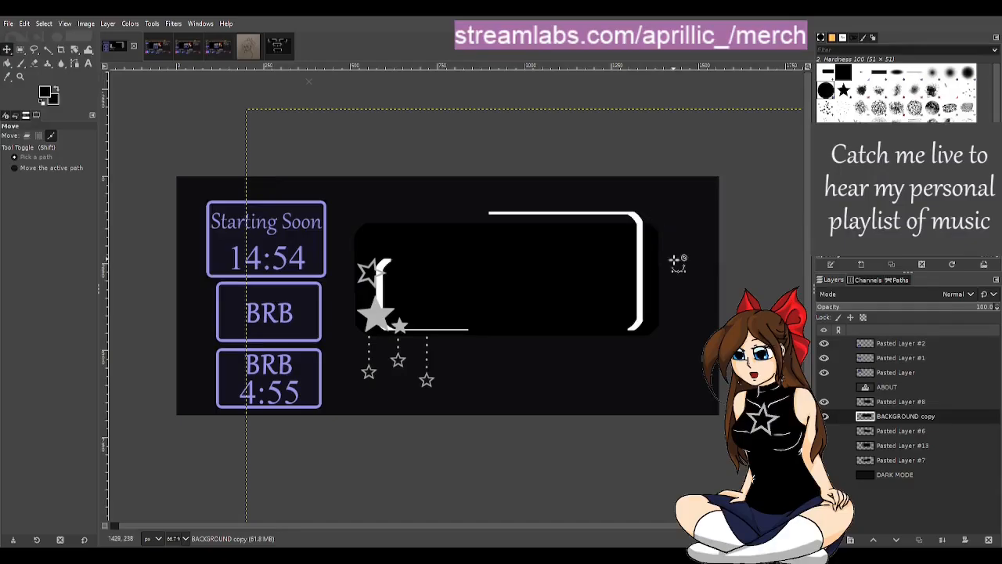
pyautogui.scroll(3, 679, 260)
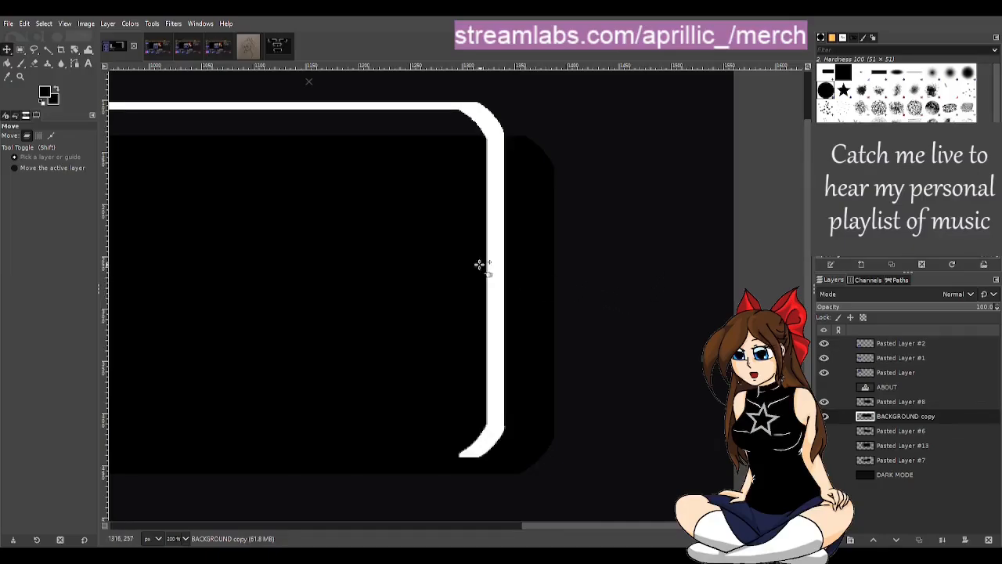
pyautogui.press('Up')
pyautogui.press('Up')
pyautogui.press('Up')
pyautogui.press('Up')
pyautogui.press('Up')
pyautogui.press('Up')
pyautogui.press('Up')
pyautogui.press('Up')
pyautogui.press('Up')
pyautogui.press('Up')
pyautogui.press('Up')
pyautogui.press('Up')
pyautogui.press('Up')
pyautogui.press('Up')
pyautogui.press('Up')
pyautogui.press('Up')
pyautogui.press('Up')
pyautogui.press('Up')
pyautogui.press('Up')
pyautogui.press('Up')
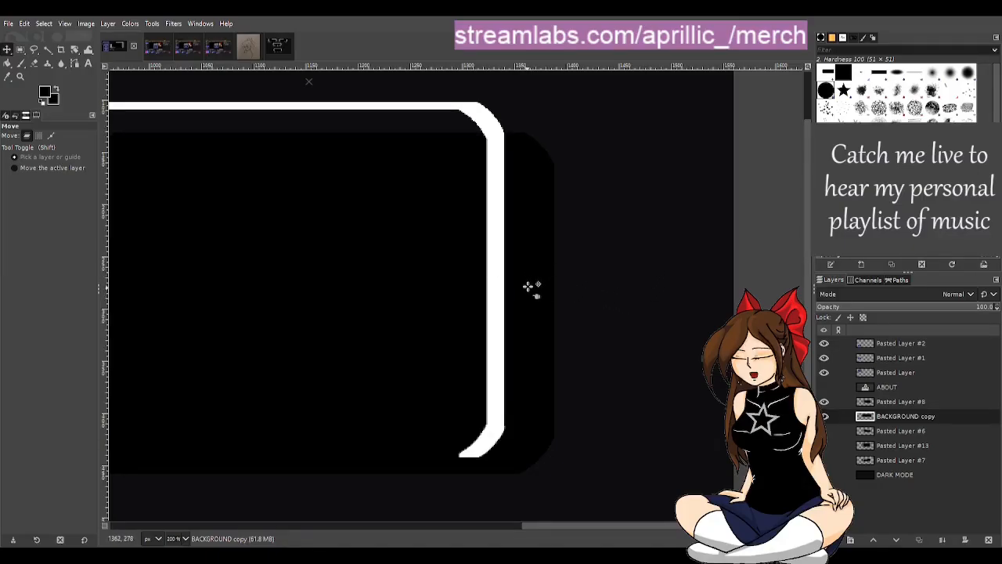
pyautogui.press('Up')
pyautogui.press('Up')
pyautogui.press('Up')
pyautogui.press('Up')
pyautogui.press('Up')
pyautogui.press('Up')
pyautogui.press('Up')
pyautogui.press('Up')
pyautogui.press('Up')
pyautogui.press('Up')
pyautogui.press('Up')
pyautogui.press('Up')
pyautogui.press('Up')
pyautogui.press('Up')
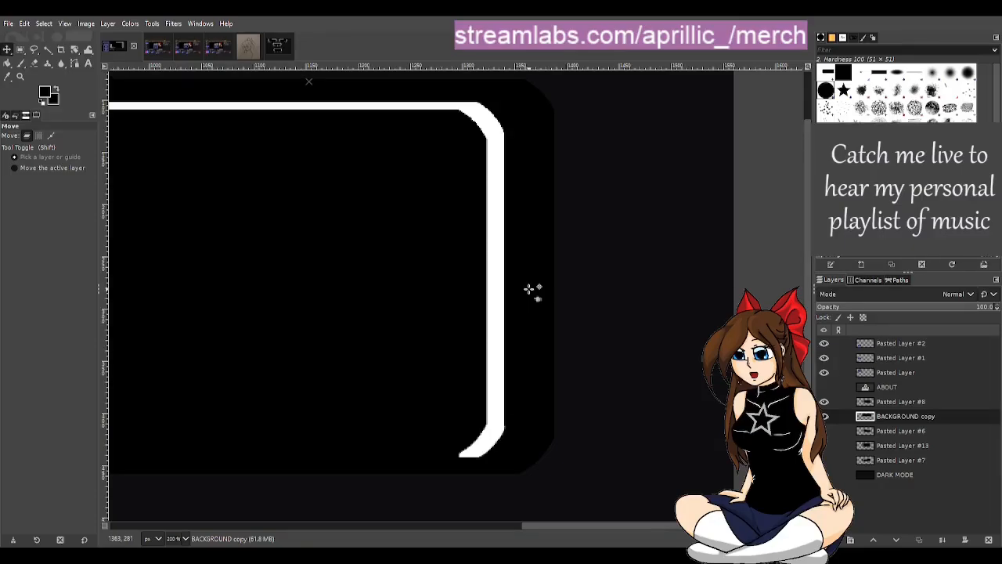
# Step: Nudge the BACKGROUND copy layer slightly further up to widen the black margin above the frame's upper line
pyautogui.press('1')
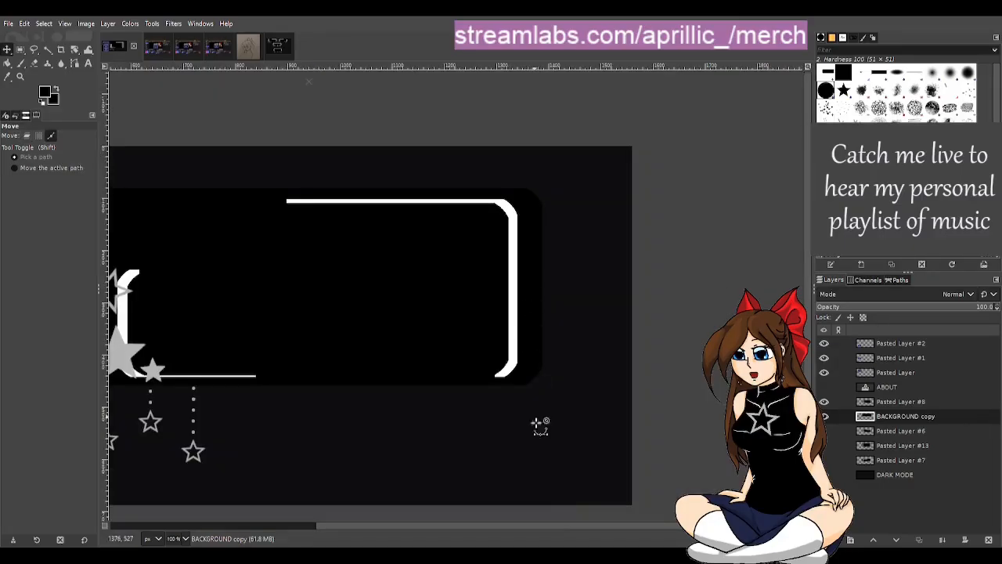
pyautogui.moveTo(576, 522); pyautogui.dragTo(489, 516)
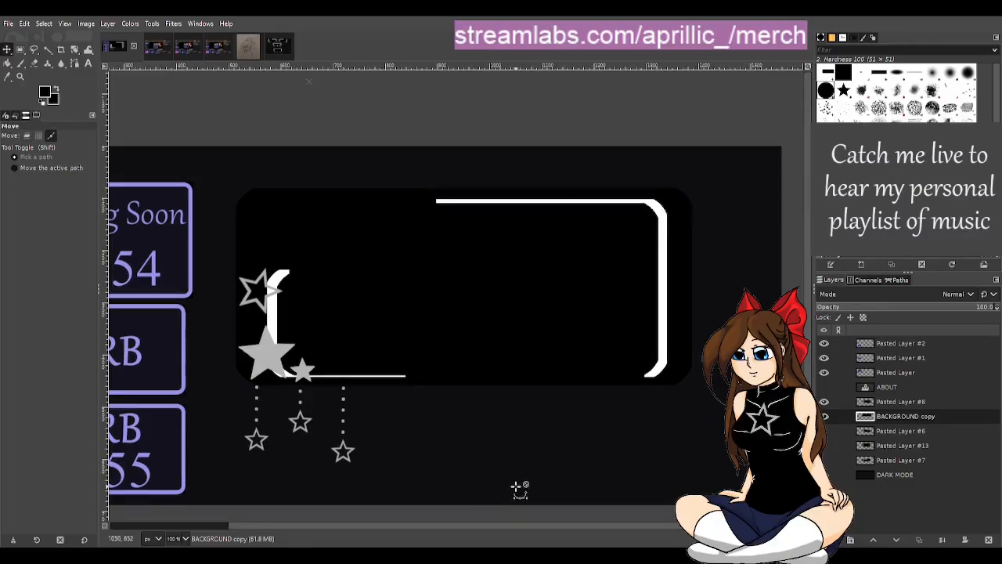
pyautogui.scroll(-2, 519, 486)
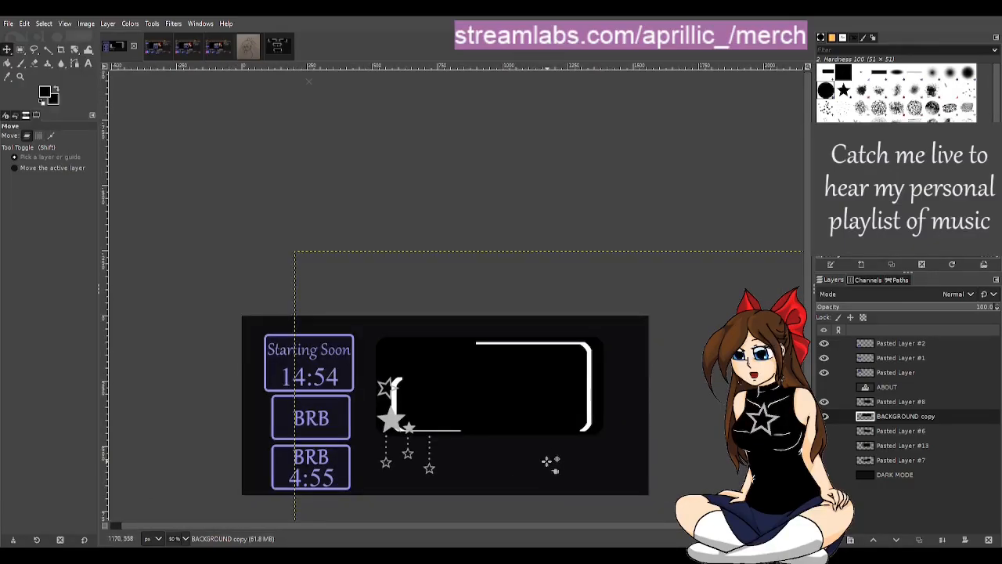
pyautogui.scroll(2, 530, 452)
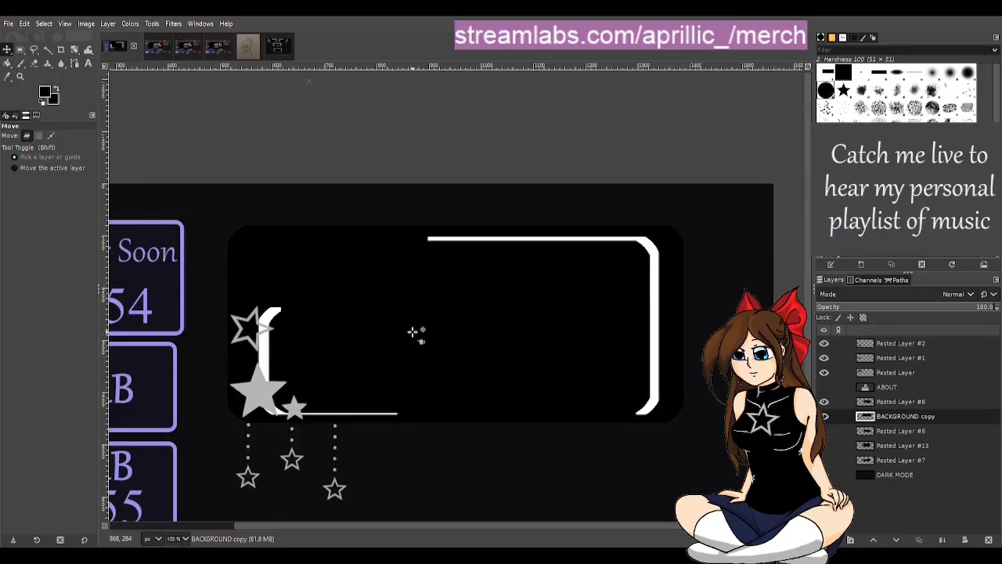
pyautogui.press('Up')
pyautogui.press('Up')
pyautogui.press('Up')
pyautogui.press('Up')
pyautogui.press('Up')
pyautogui.press('Up')
pyautogui.press('Up')
pyautogui.press('Up')
pyautogui.press('Up')
pyautogui.press('Up')
pyautogui.press('Up')
pyautogui.press('Up')
pyautogui.press('Up')
pyautogui.press('Up')
pyautogui.press('Up')
pyautogui.press('Up')
pyautogui.press('Up')
pyautogui.press('Up')
pyautogui.press('Up')
pyautogui.press('Up')
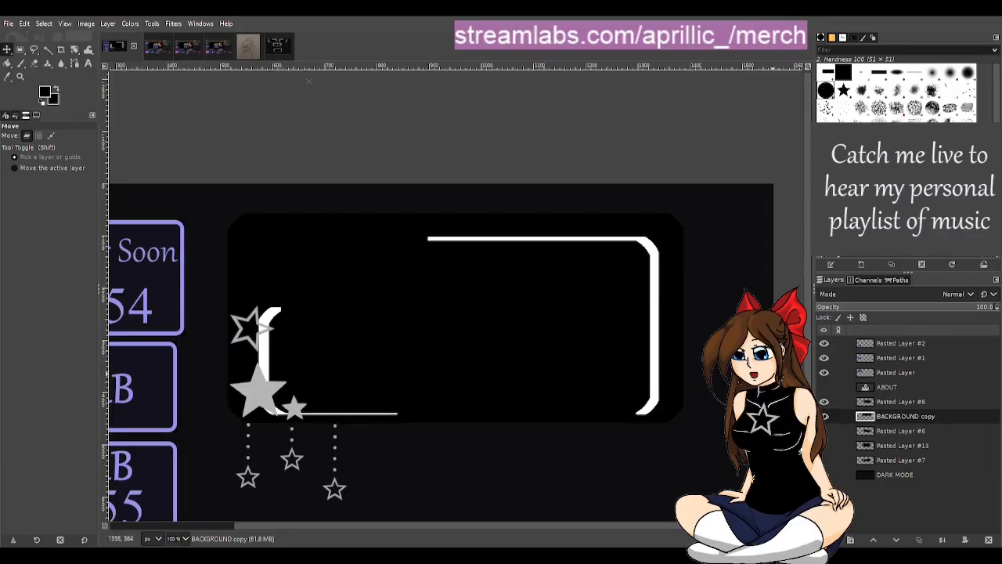
pyautogui.scroll(2, 755, 350)
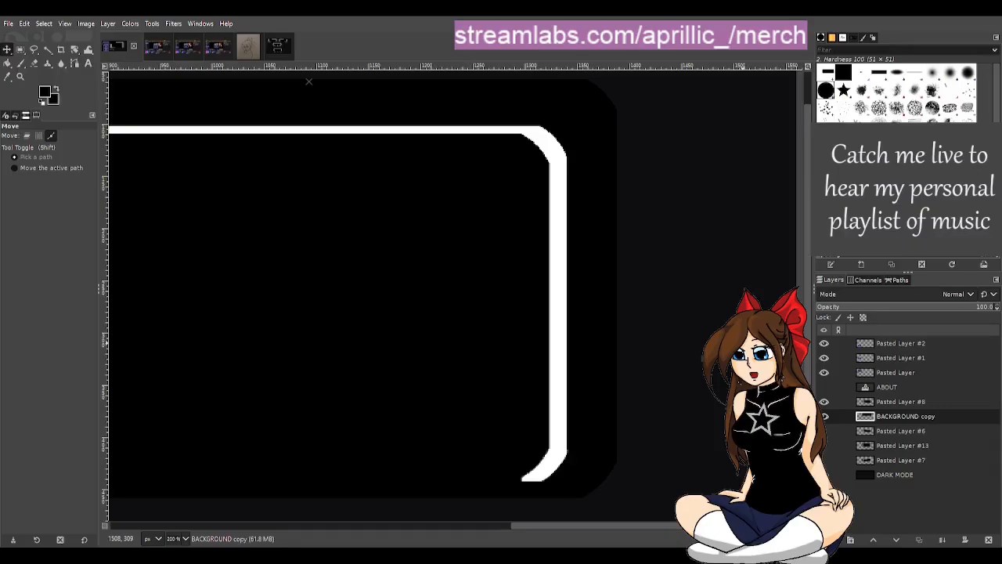
pyautogui.scroll(-1, 736, 347)
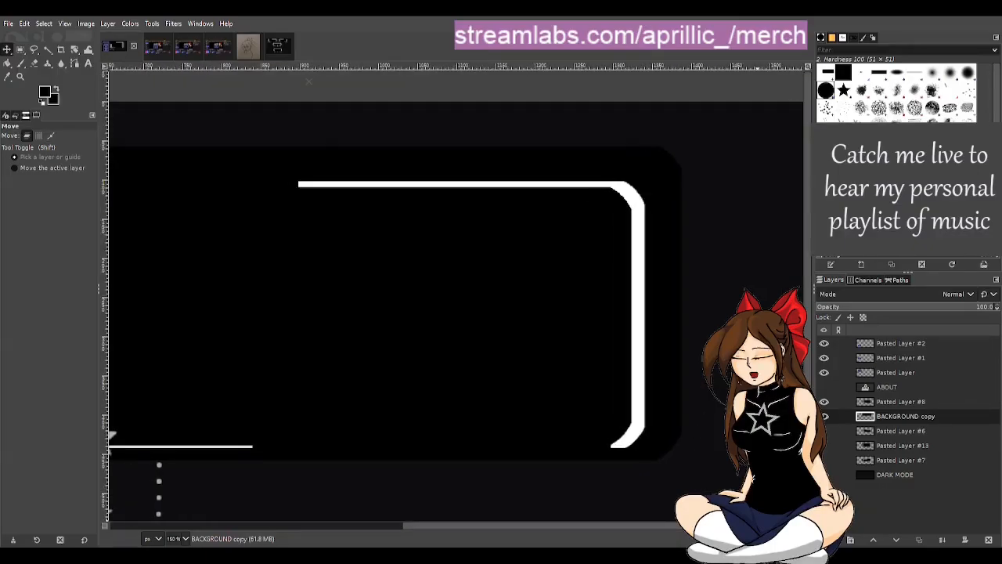
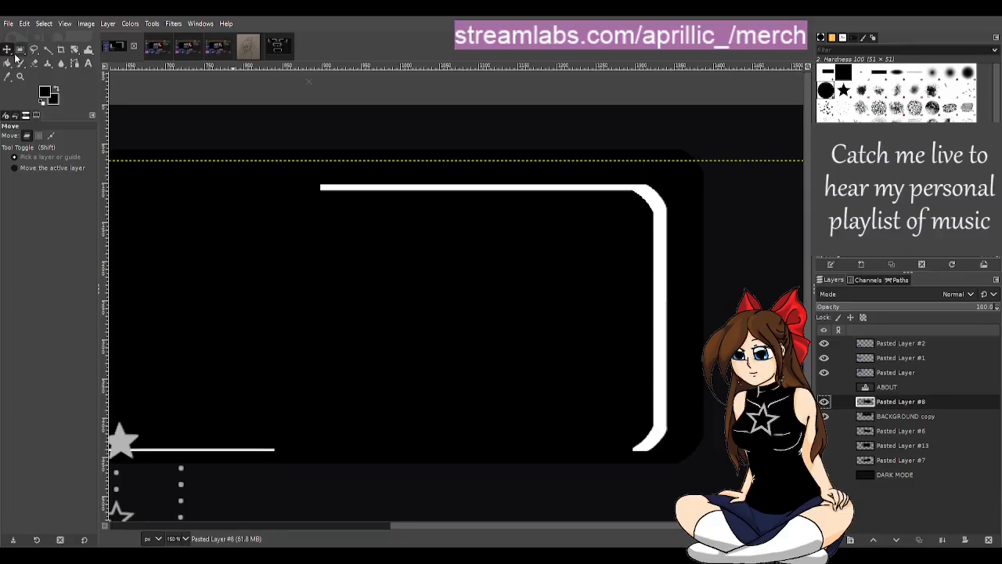
# Step: Copy a rectangle of about 465 × 276 px around the frame's upper line and right corner, and paste it as a floating selection
pyautogui.click(20, 49)
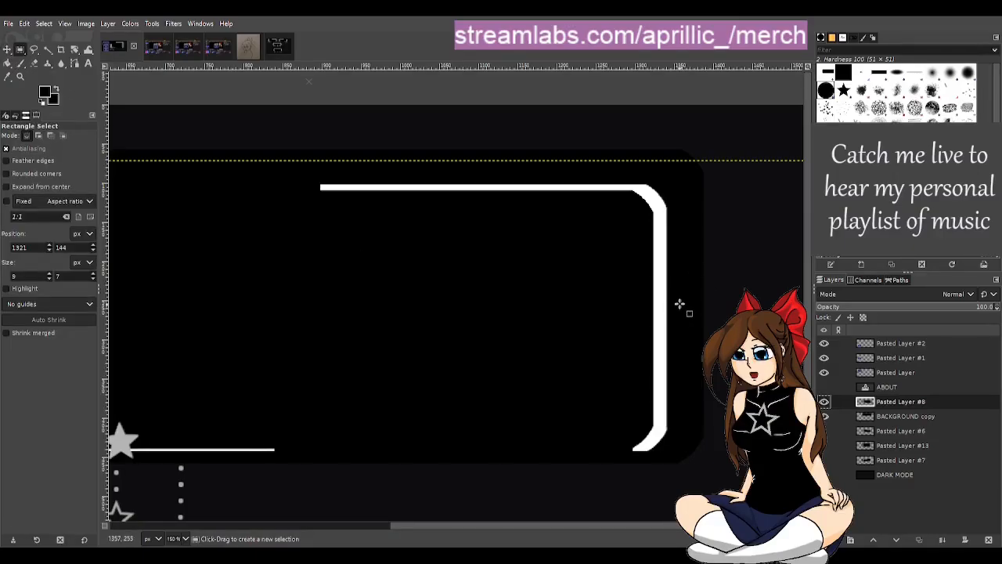
pyautogui.moveTo(681, 389); pyautogui.dragTo(316, 174)
pyautogui.hotkey('ctrl', 'c')
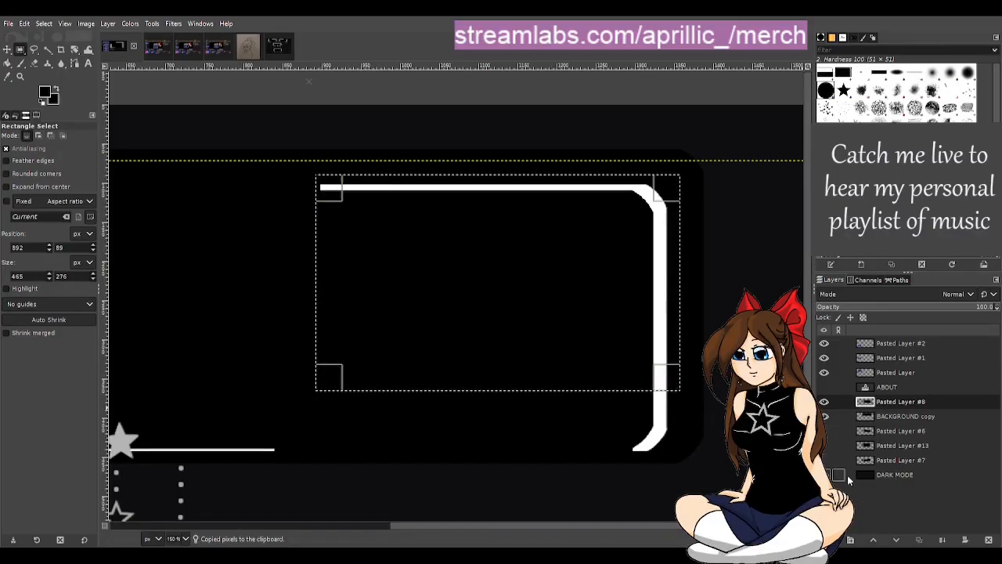
pyautogui.hotkey('ctrl', 'v')
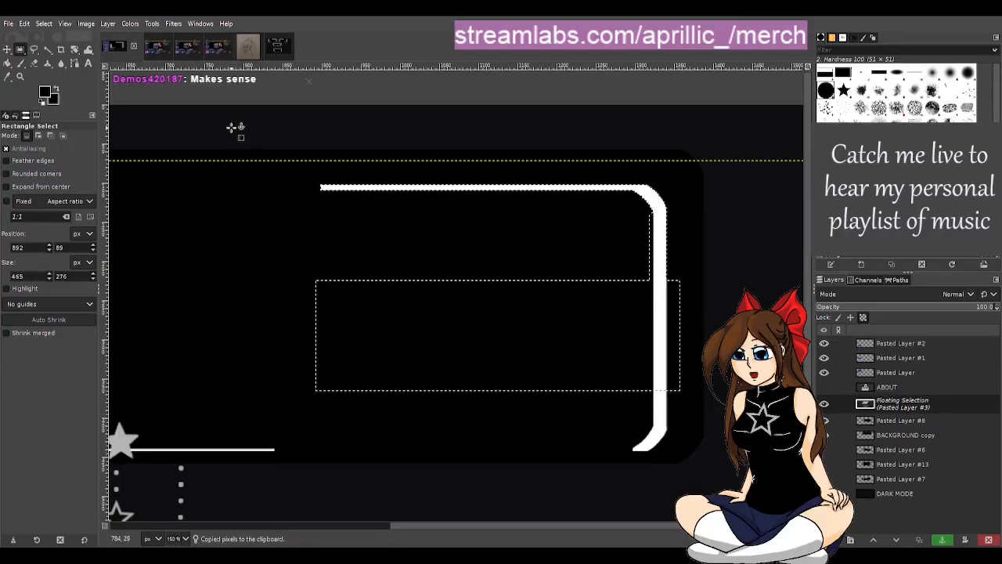
# Step: Move the pasted frame piece straight up to just inside the black background's upper edge and anchor it onto Pasted Layer #8
pyautogui.click(7, 49)
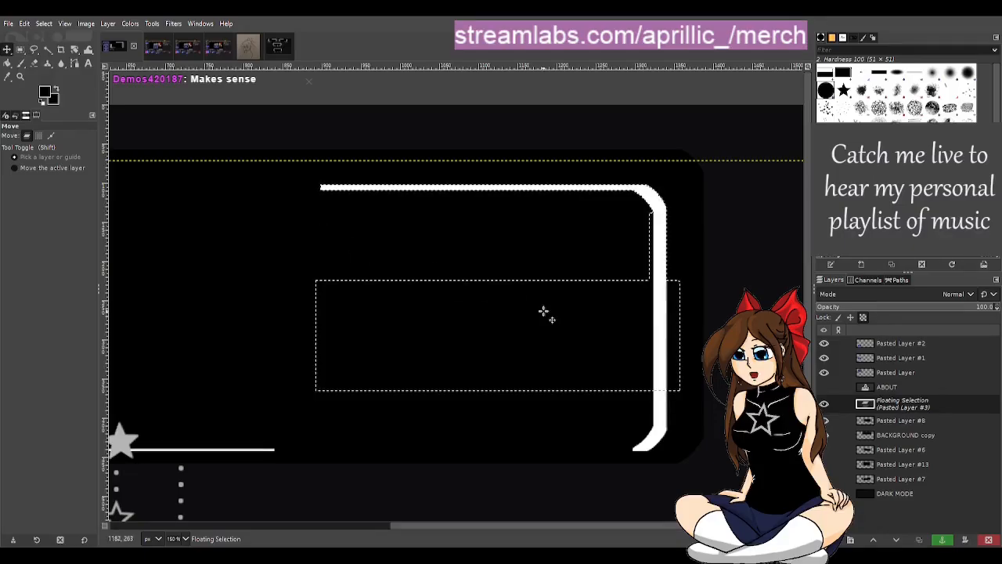
pyautogui.press('Up')
pyautogui.press('Up')
pyautogui.press('Up')
pyautogui.press('Up')
pyautogui.press('Up')
pyautogui.press('Up')
pyautogui.press('Up')
pyautogui.press('Up')
pyautogui.press('Up')
pyautogui.press('Up')
pyautogui.press('Up')
pyautogui.press('Up')
pyautogui.press('Up')
pyautogui.press('Up')
pyautogui.press('Up')
pyautogui.press('Up')
pyautogui.press('Up')
pyautogui.press('Up')
pyautogui.press('Up')
pyautogui.press('Up')
pyautogui.press('Up')
pyautogui.press('Up')
pyautogui.press('Up')
pyautogui.press('Up')
pyautogui.press('Up')
pyautogui.press('Up')
pyautogui.press('Up')
pyautogui.press('Up')
pyautogui.press('Up')
pyautogui.press('Up')
pyautogui.press('Up')
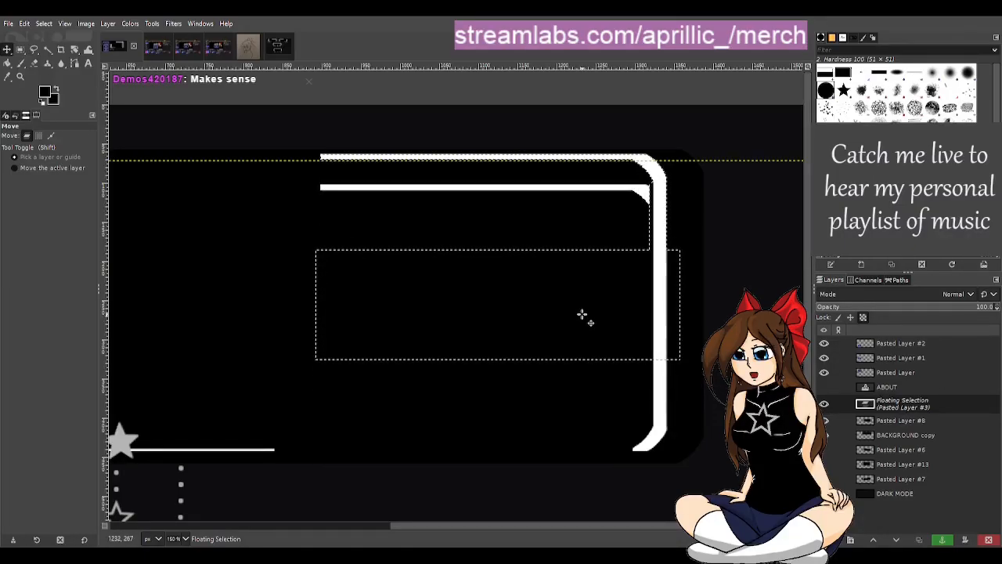
pyautogui.press('Down')
pyautogui.press('Down')
pyautogui.press('Down')
pyautogui.press('Down')
pyautogui.press('Down')
pyautogui.press('Down')
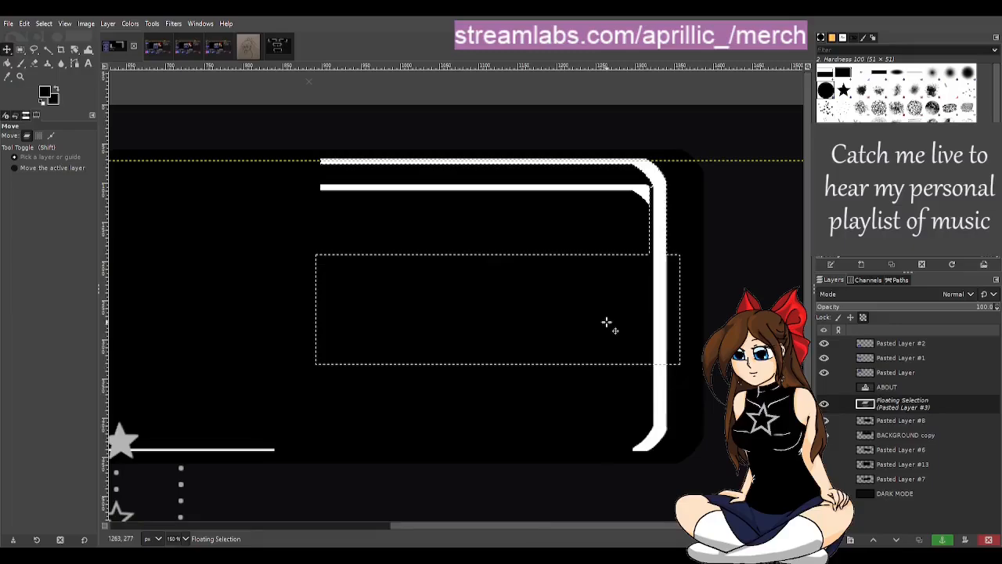
pyautogui.click(951, 542)
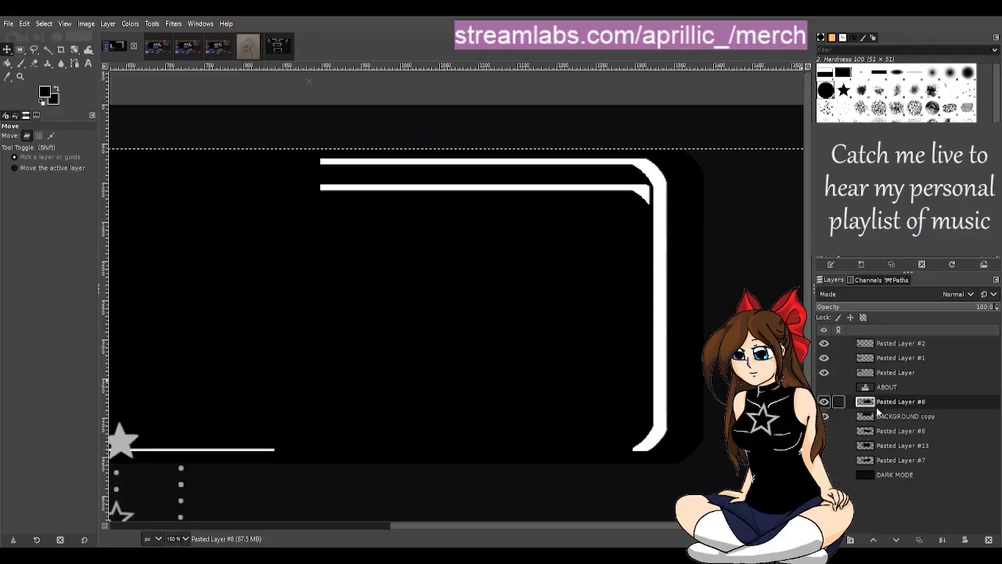
# Step: Toggle the visibility of Pasted Layer #8 and BACKGROUND copy to examine what each layer contains
pyautogui.click(824, 403)
pyautogui.click(824, 403)
pyautogui.click(824, 403)
pyautogui.click(824, 404)
pyautogui.click(826, 416)
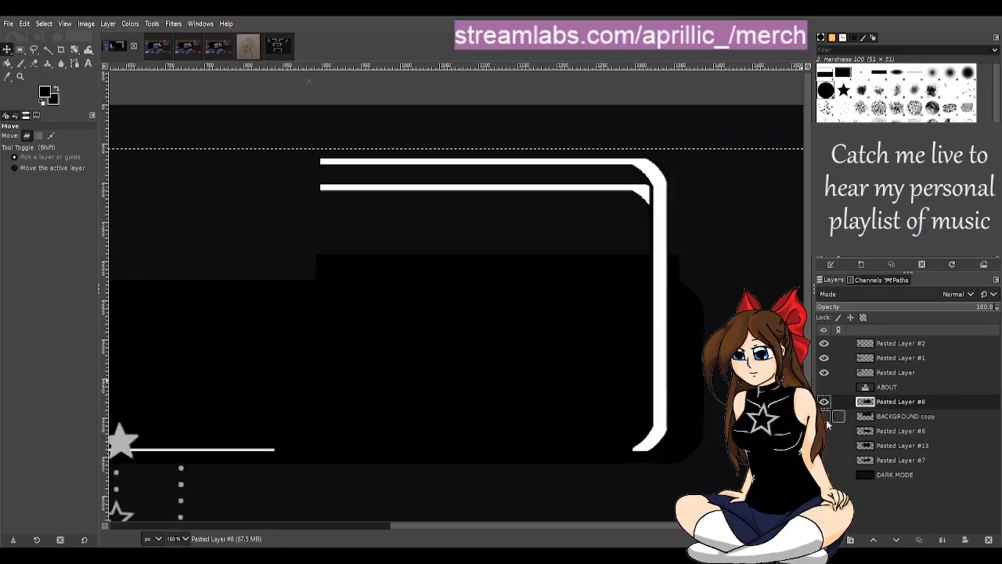
pyautogui.click(826, 416)
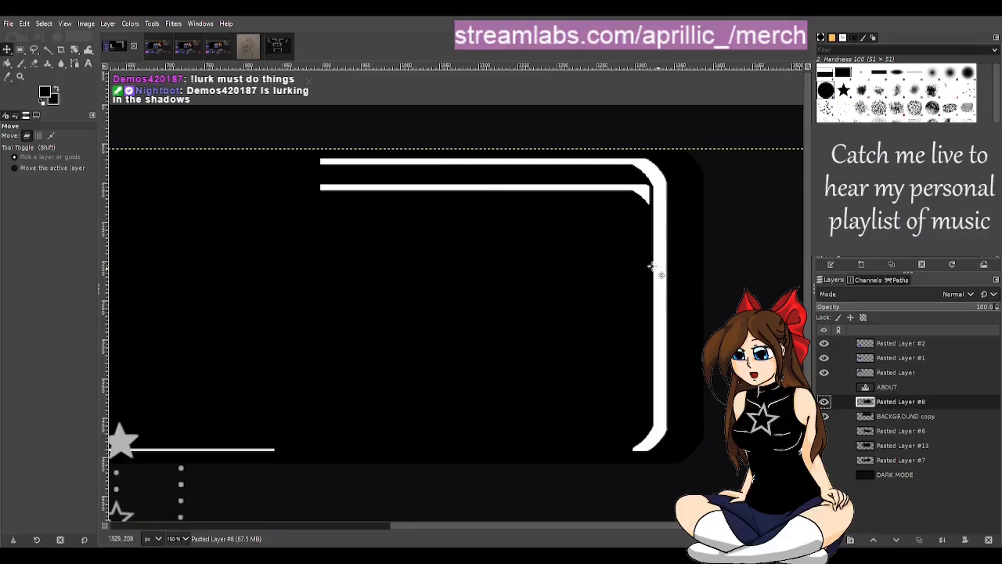
# Step: Select the leftover inner line and its corner stub with a rectangle of about 425 × 51 px, leaving out the new frame
pyautogui.click(20, 48)
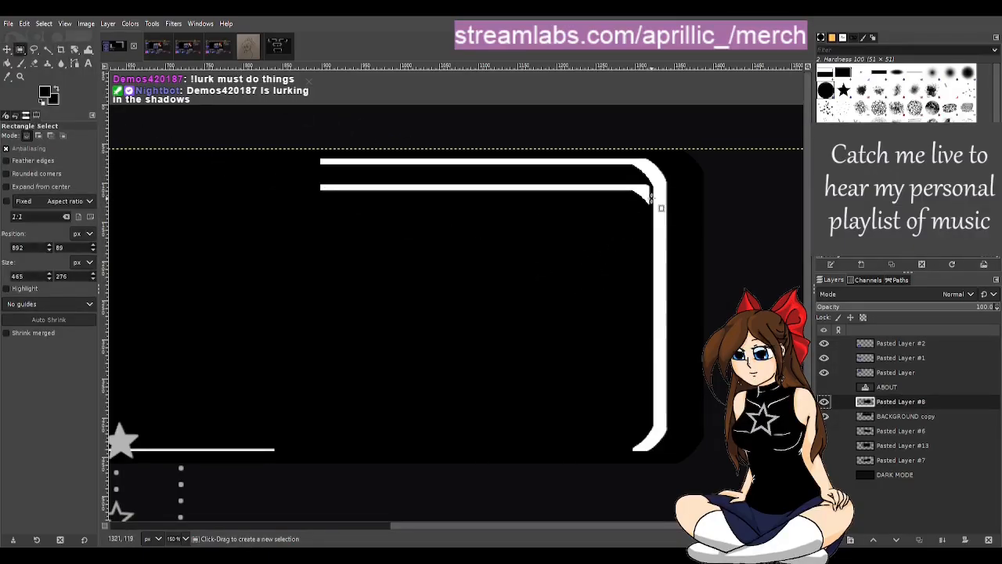
pyautogui.keyDown('ctrl'); pyautogui.scroll(2, 694, 208); pyautogui.keyUp('ctrl')
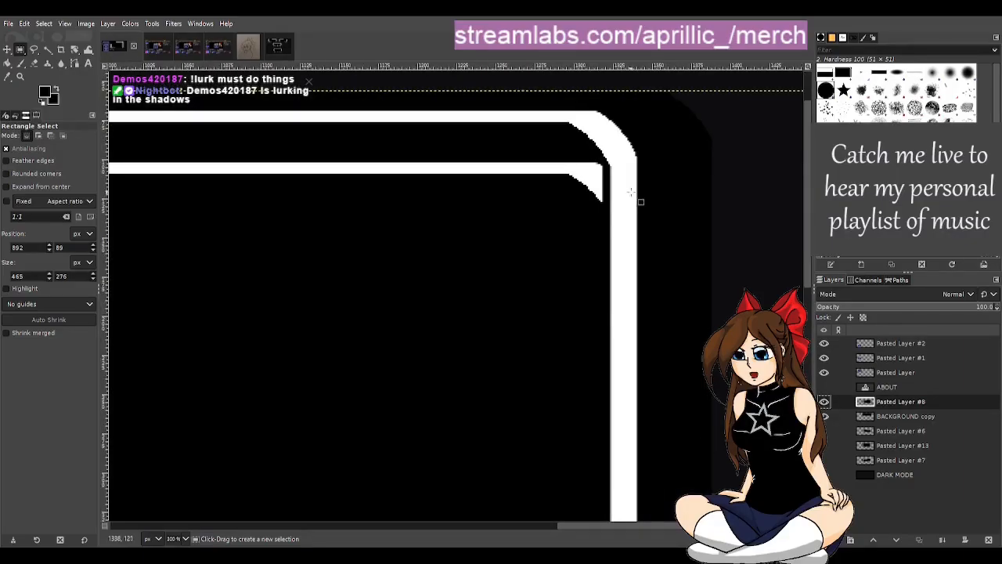
pyautogui.moveTo(606, 165); pyautogui.dragTo(117, 238)
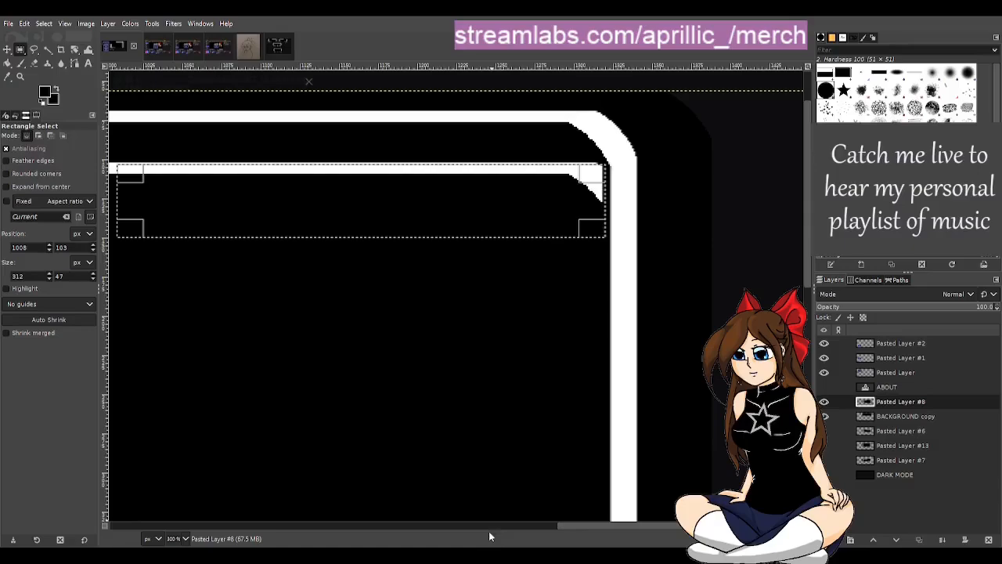
pyautogui.moveTo(613, 526); pyautogui.dragTo(540, 519)
pyautogui.scroll(-1, 450, 289)
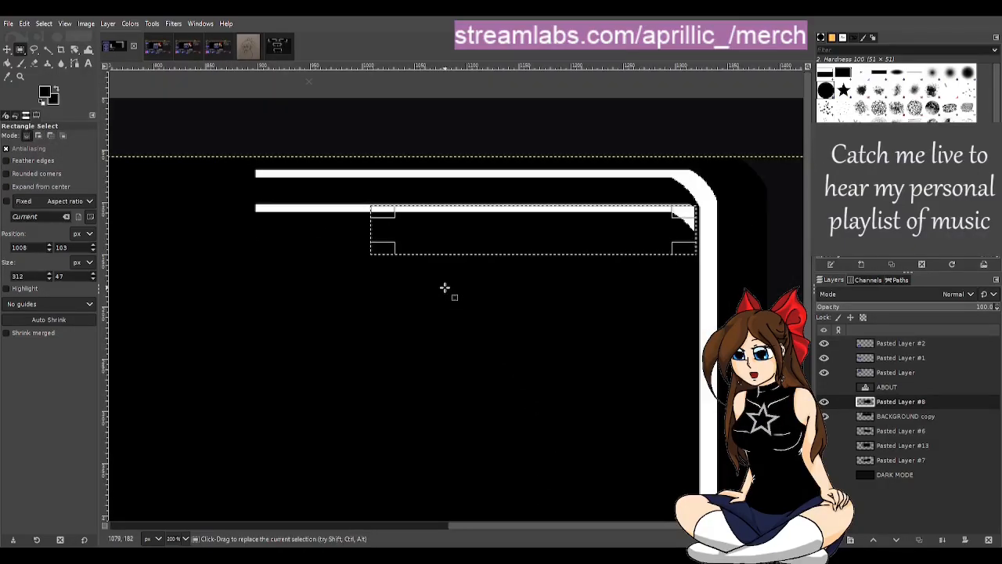
pyautogui.moveTo(382, 229); pyautogui.dragTo(263, 219)
pyautogui.moveTo(327, 212); pyautogui.dragTo(326, 209)
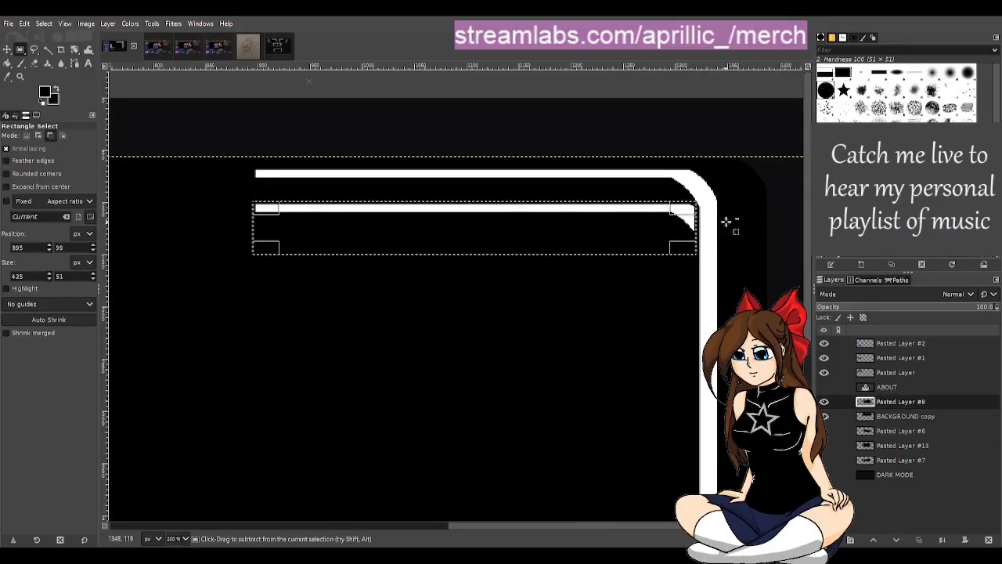
# Step: Lower the selection's upper edge to Y 100, giving 425 × 50 px, so it clears the raised frame's corner
pyautogui.scroll(3, 726, 222)
pyautogui.scroll(2, 595, 178)
pyautogui.scroll(2, 566, 172)
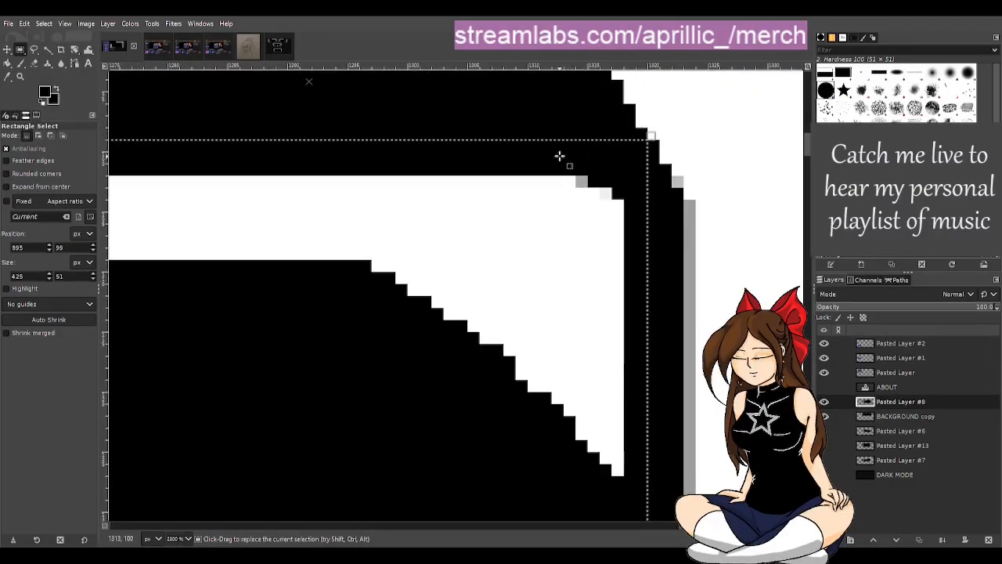
pyautogui.click(530, 154)
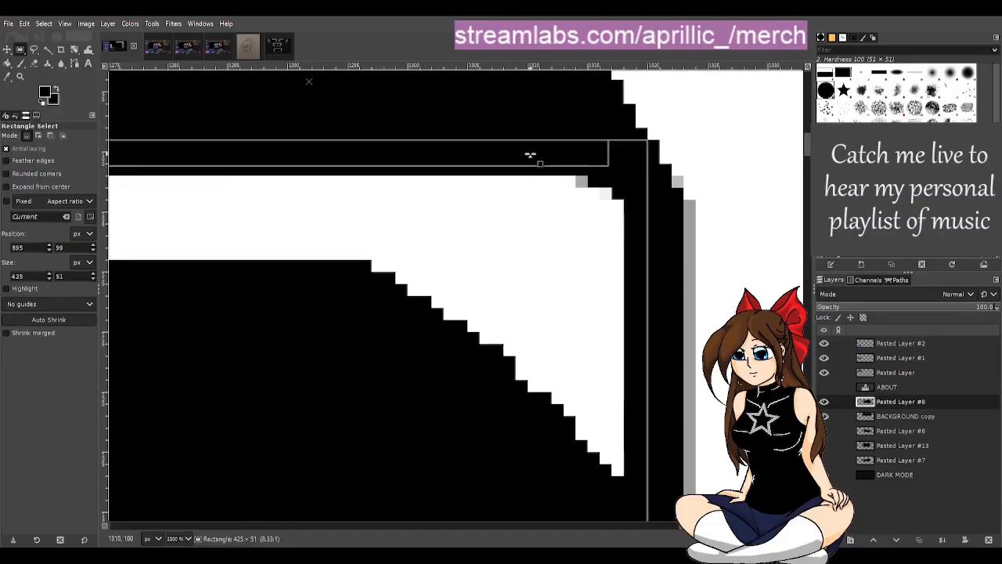
pyautogui.moveTo(529, 159); pyautogui.dragTo(526, 168)
pyautogui.scroll(-4, 562, 264)
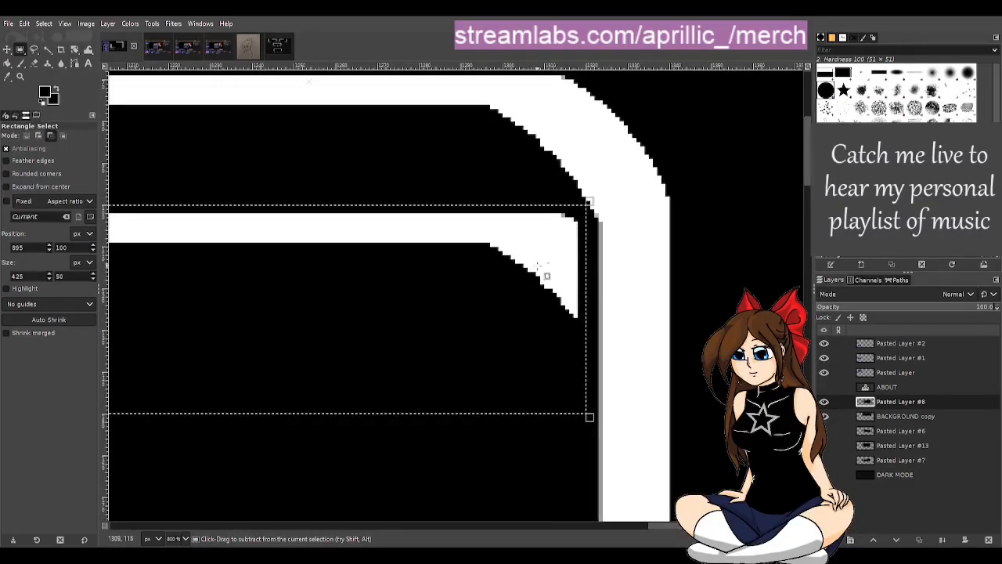
pyautogui.scroll(-2, 550, 278)
pyautogui.moveTo(581, 526); pyautogui.dragTo(513, 517)
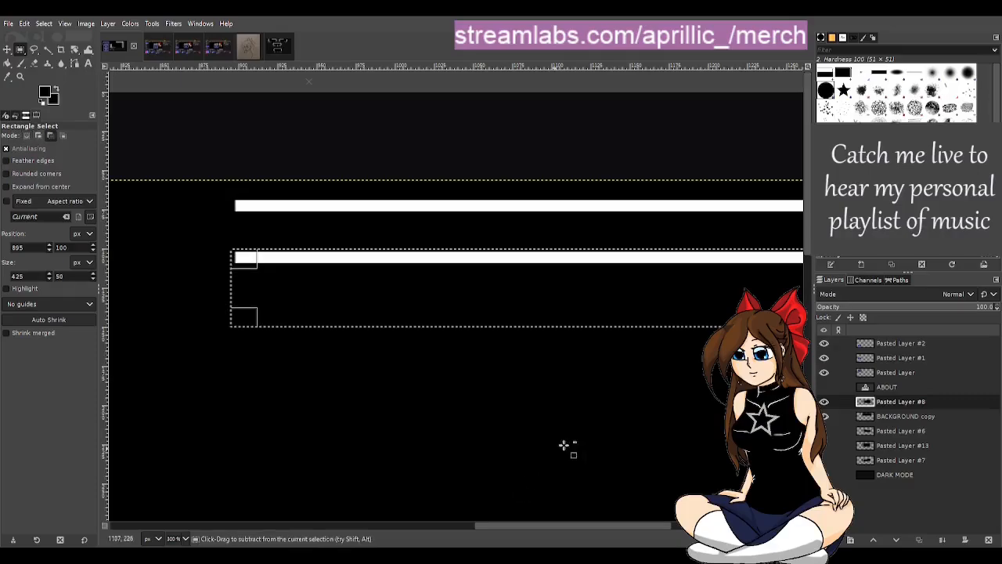
pyautogui.scroll(-1, 622, 418)
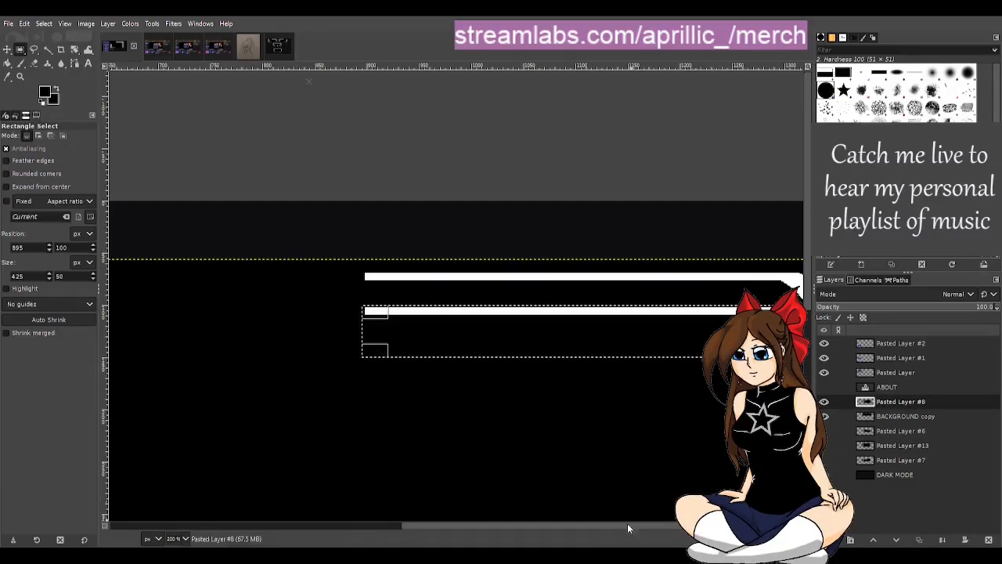
pyautogui.moveTo(581, 527); pyautogui.dragTo(655, 533)
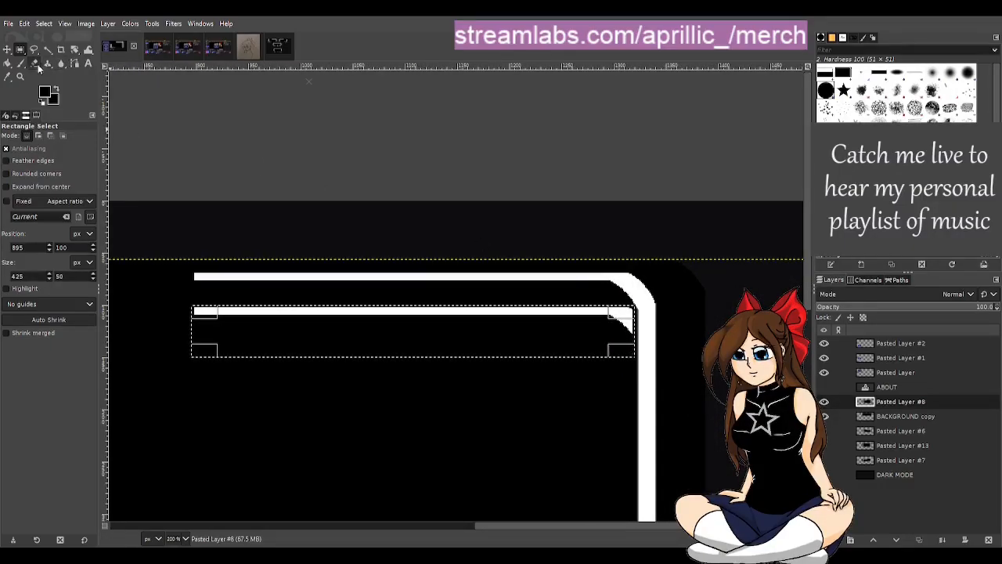
# Step: Paint the leftover line inside the selection black with a 52 px hard brush, and try to clear the selection
pyautogui.click(21, 66)
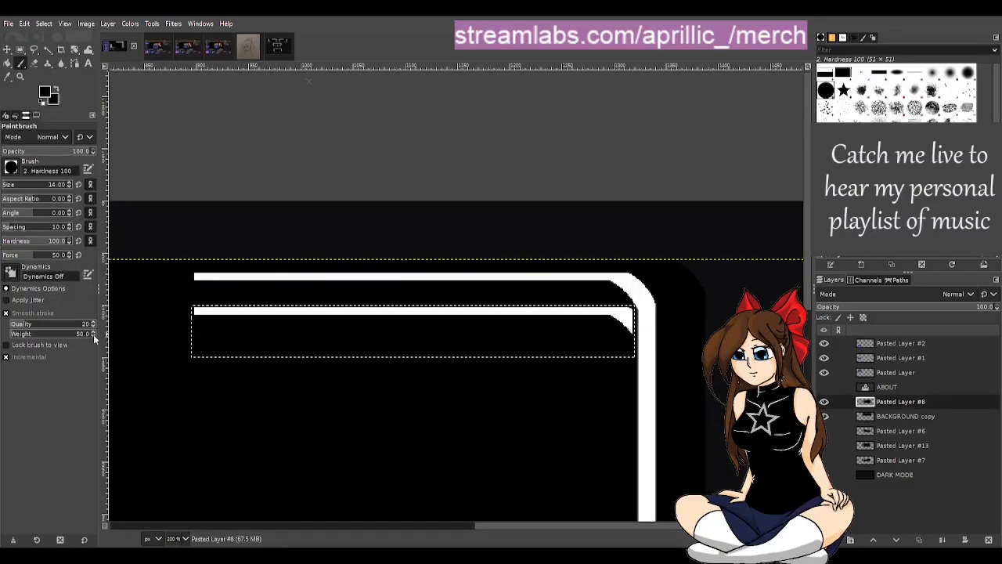
pyautogui.click(11, 186)
pyautogui.moveTo(219, 318); pyautogui.dragTo(581, 347)
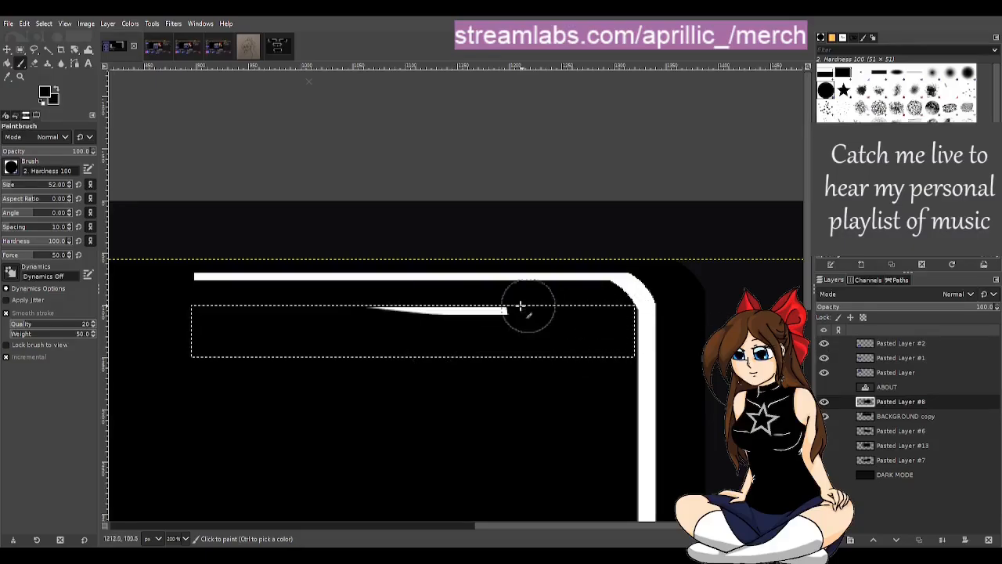
pyautogui.moveTo(521, 306)
pyautogui.mouseDown()
pyautogui.moveTo(454, 295)
pyautogui.moveTo(706, 303)
pyautogui.mouseUp()
pyautogui.click(47, 51)
pyautogui.click(288, 158)
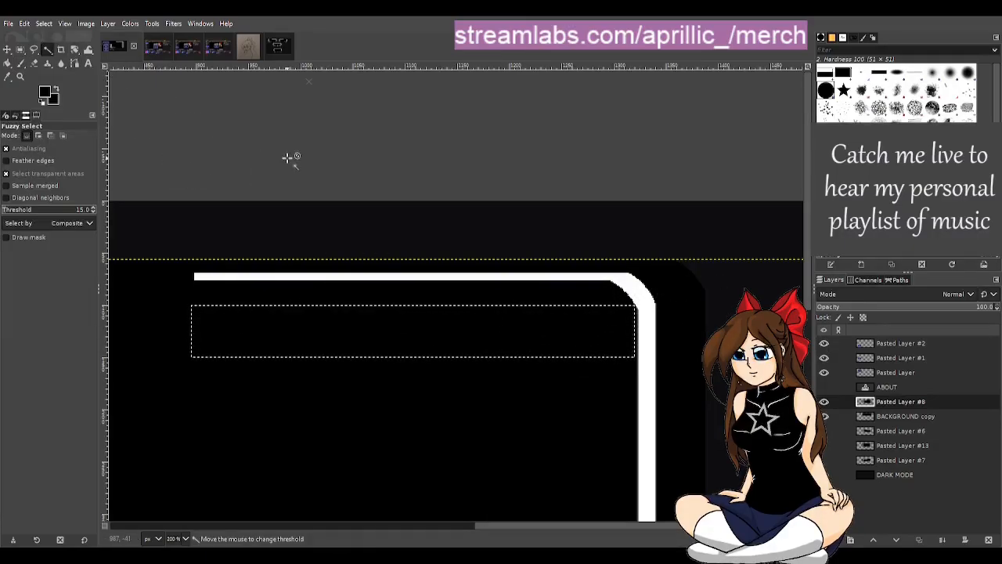
# Step: Hide the DARK MODE, Pasted Layer, Pasted Layer #1 and Pasted Layer #2 layers to isolate the star panel
pyautogui.scroll(-4, 339, 261)
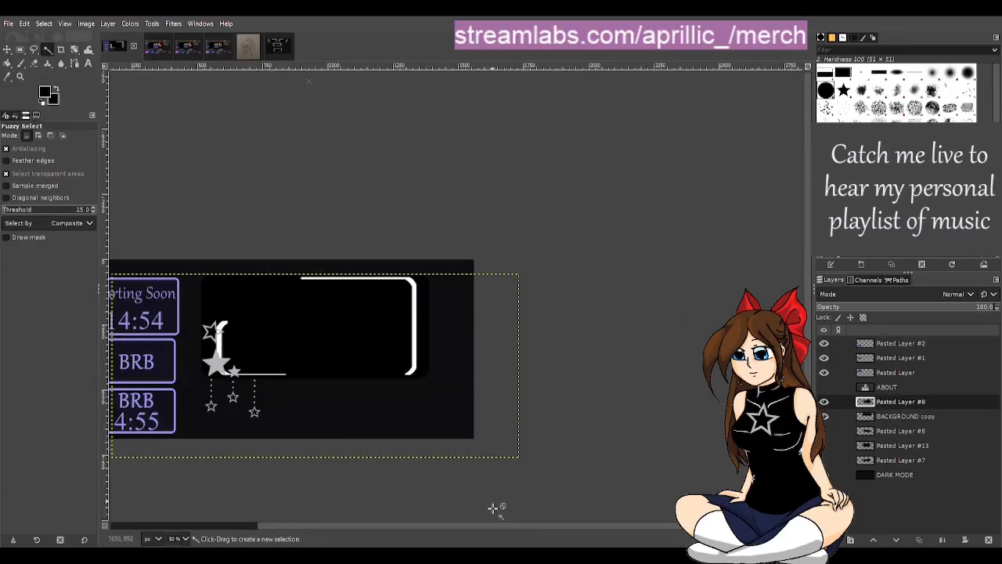
pyautogui.hscroll(-4, 485, 522)
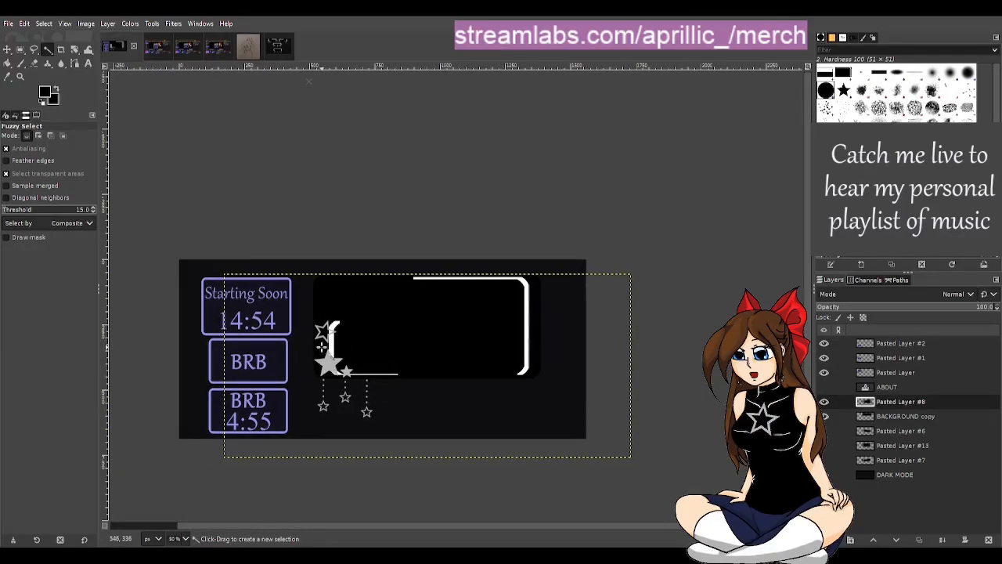
pyautogui.scroll(1, 263, 375)
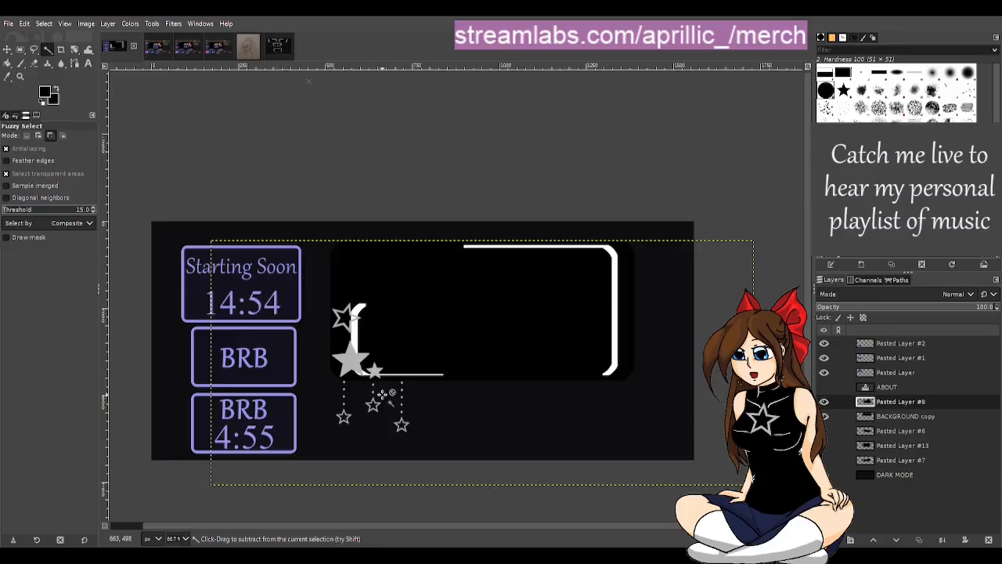
pyautogui.scroll(1, 382, 393)
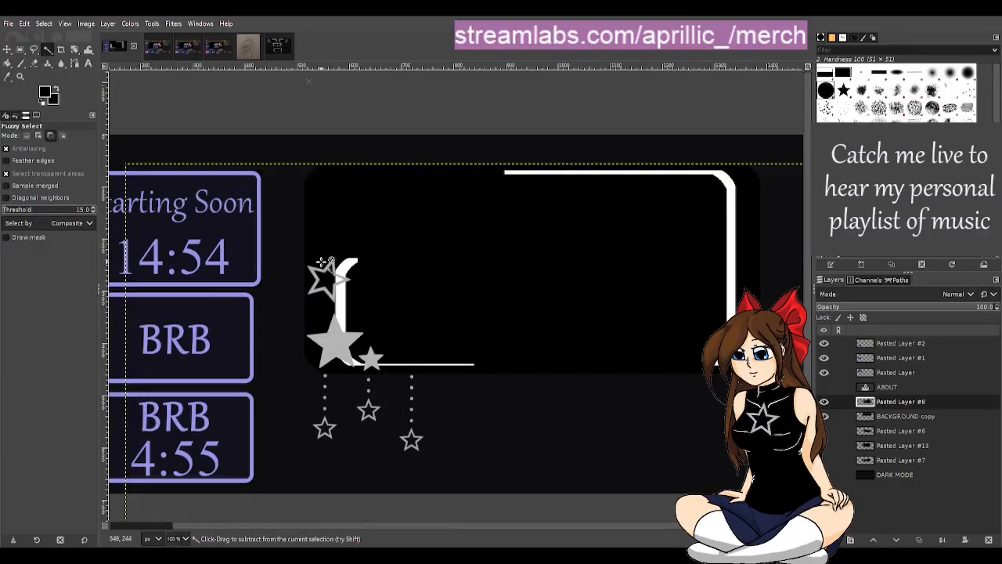
pyautogui.scroll(1, 321, 262)
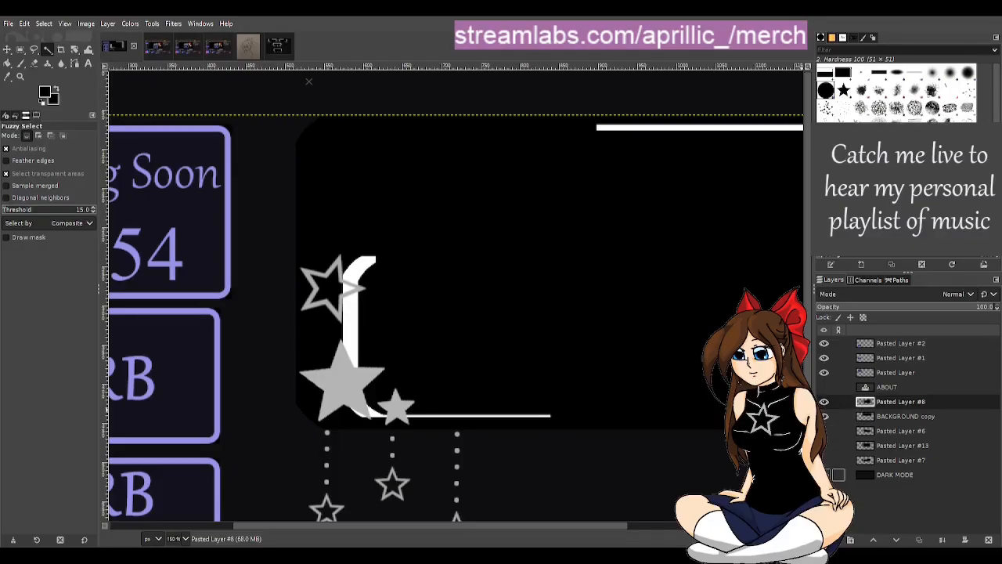
pyautogui.click(824, 475)
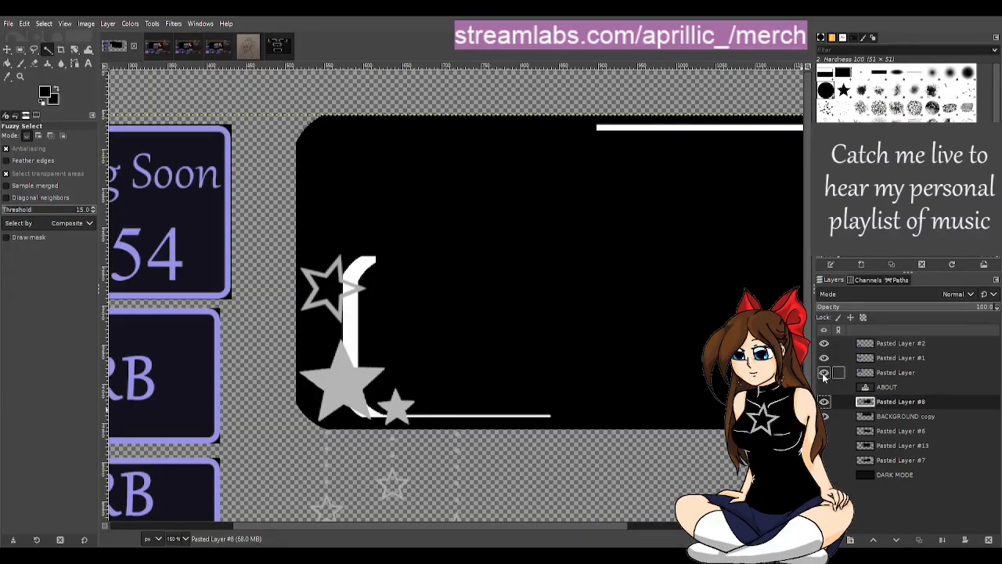
pyautogui.moveTo(825, 373); pyautogui.dragTo(825, 343)
pyautogui.scroll(-4, 556, 347)
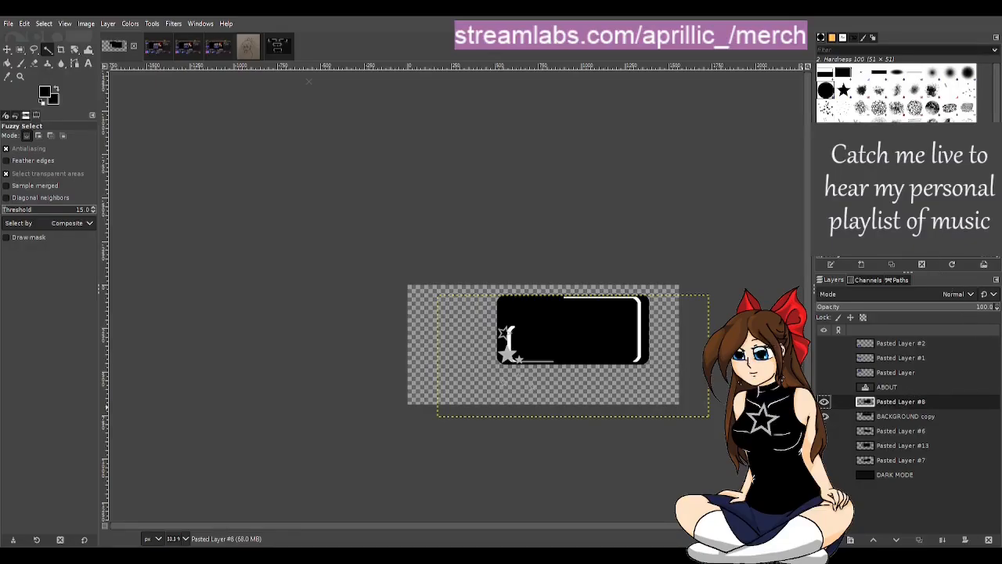
# Step: Merge Pasted Layer #8 down into the BACKGROUND copy layer
pyautogui.click(942, 540)
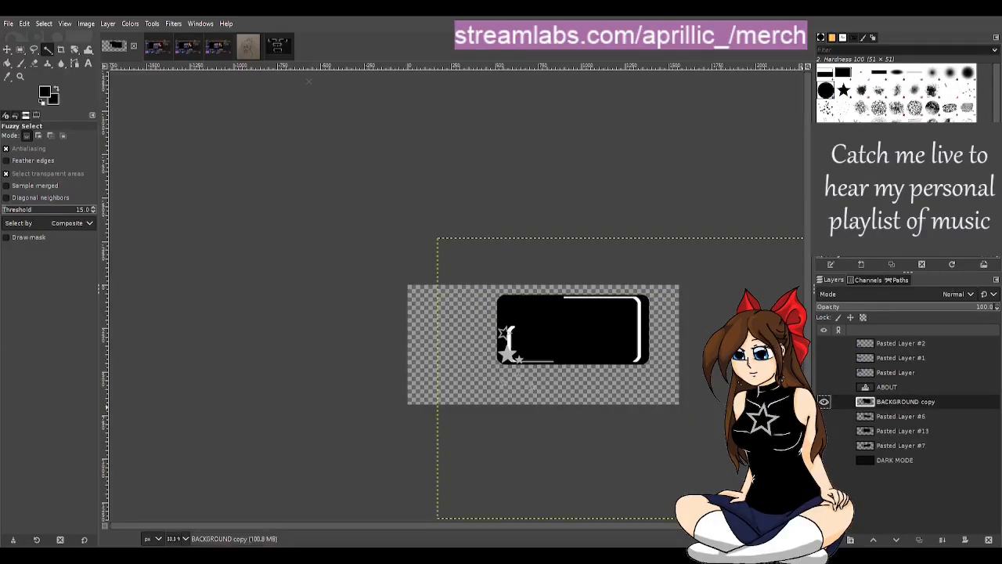
pyautogui.hscroll(3, 627, 523)
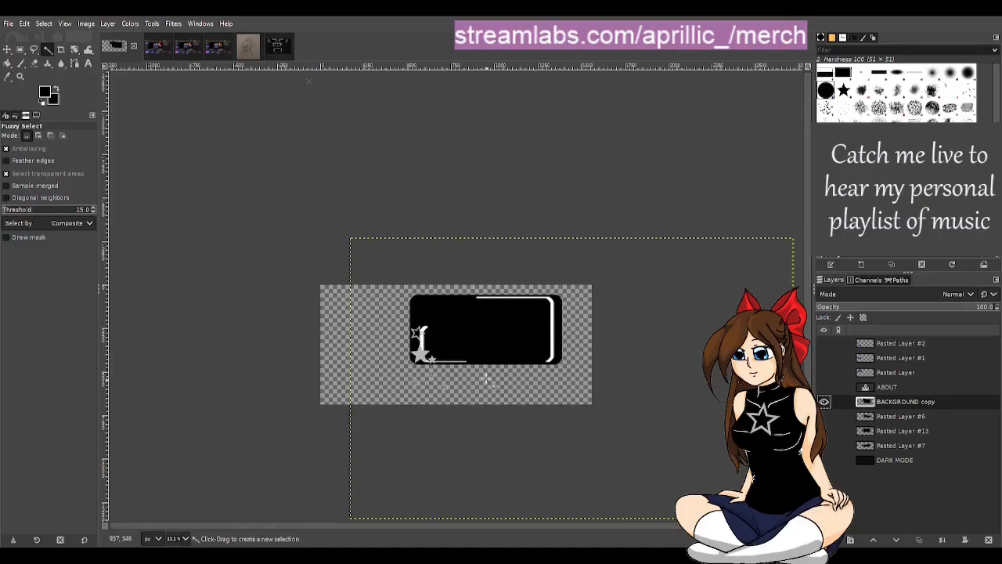
pyautogui.scroll(1, 501, 355)
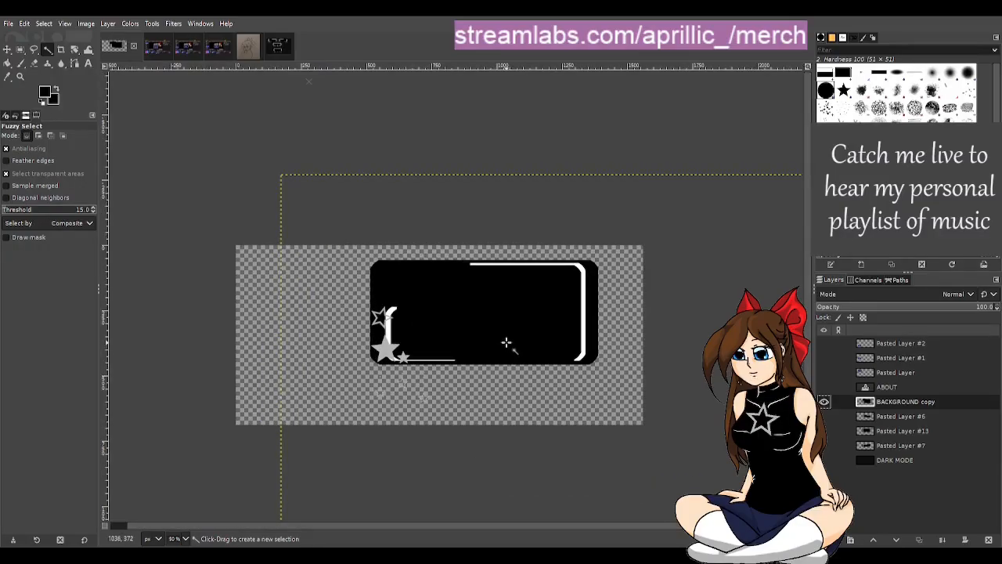
pyautogui.scroll(1, 506, 342)
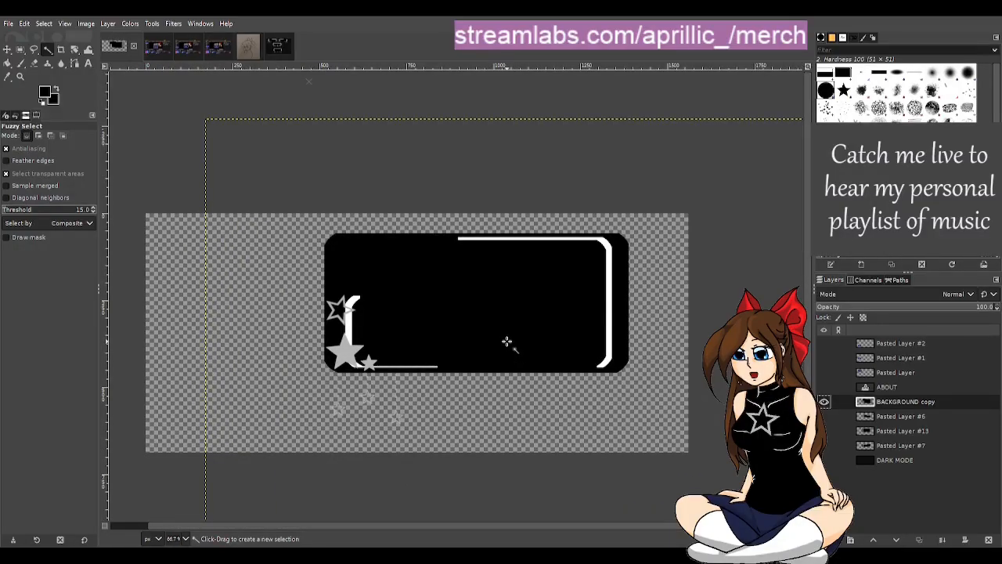
# Step: Compare the enlarged star panel image with the four-panel template image
pyautogui.click(272, 49)
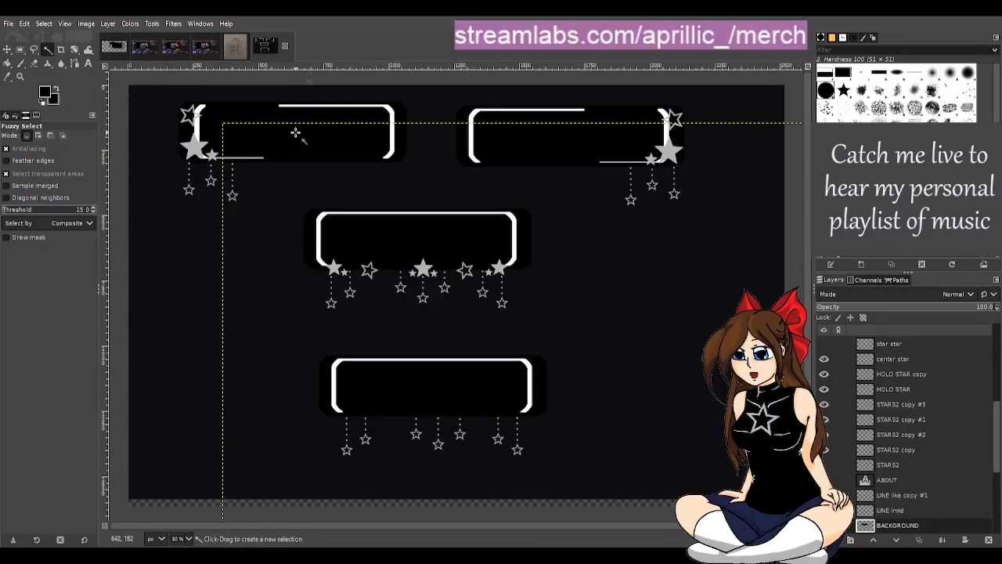
pyautogui.click(113, 52)
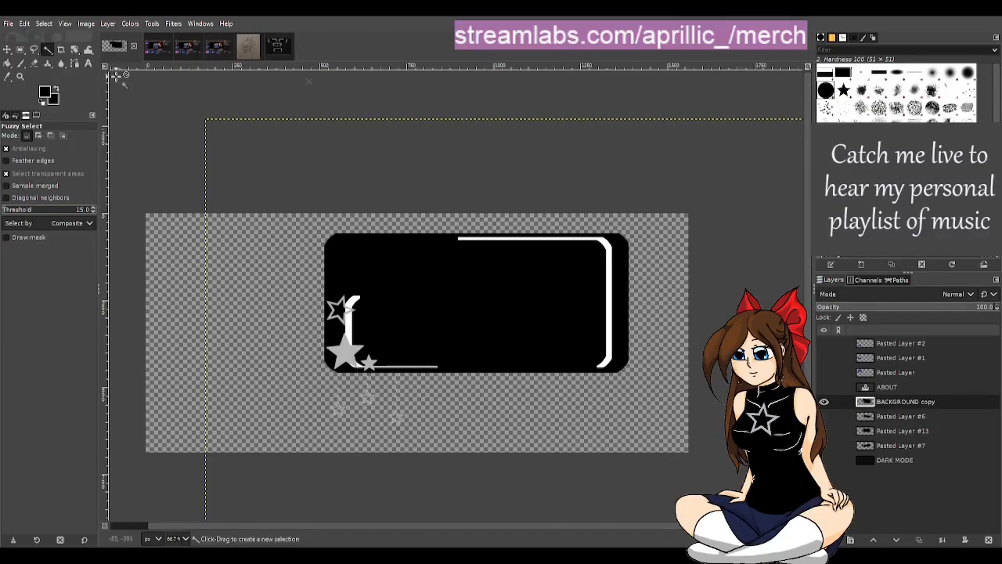
pyautogui.click(274, 55)
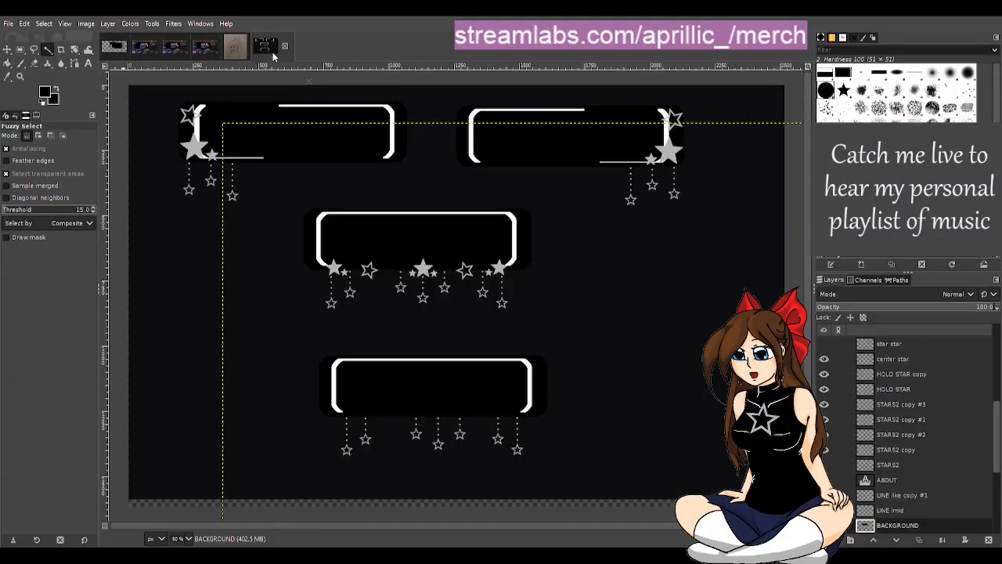
pyautogui.click(114, 47)
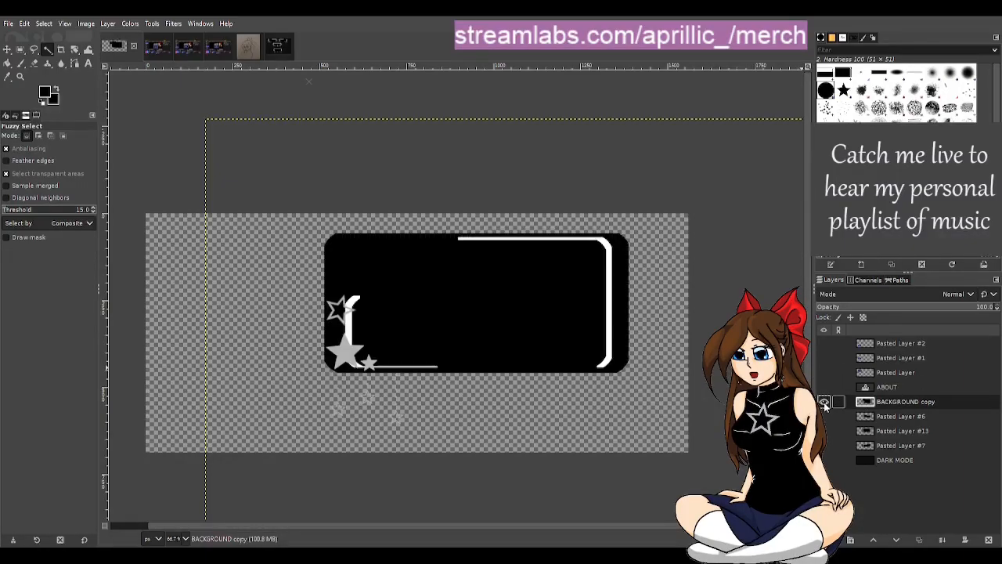
# Step: Examine the STARS2, HOLO STAR, center star and dots layers in the four-panel template to identify what each contains
pyautogui.click(274, 49)
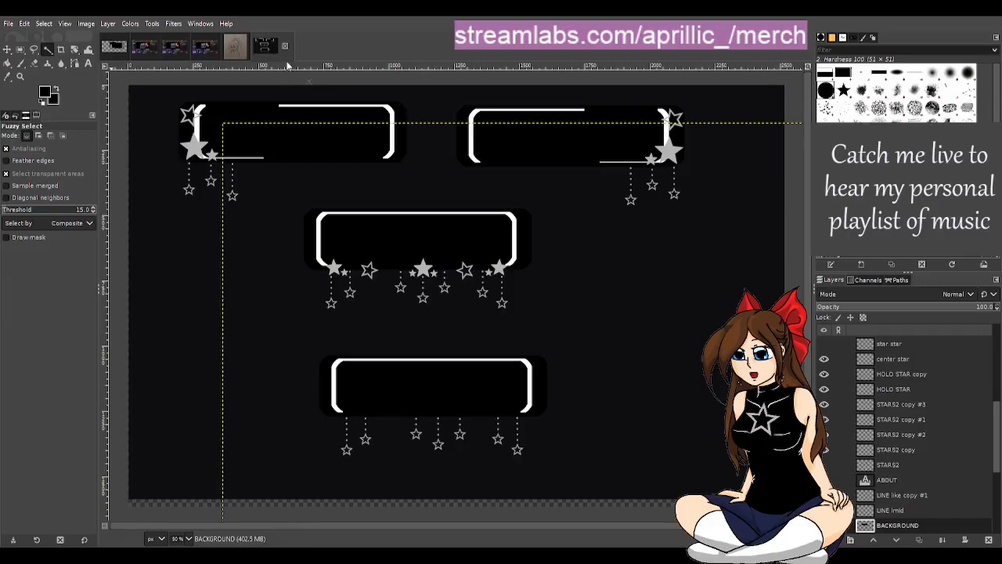
pyautogui.click(909, 451)
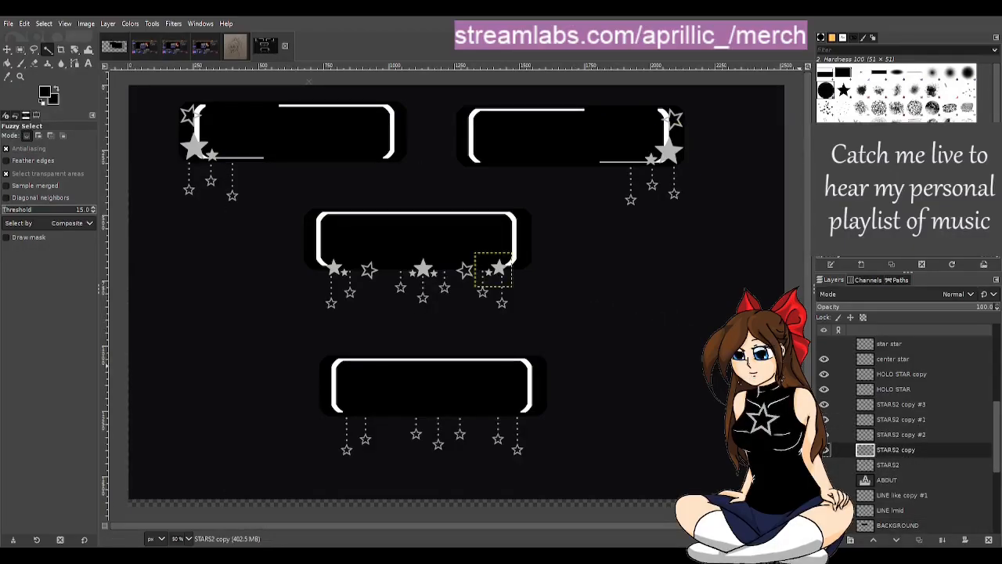
pyautogui.click(905, 434)
pyautogui.click(901, 419)
pyautogui.click(895, 404)
pyautogui.click(893, 391)
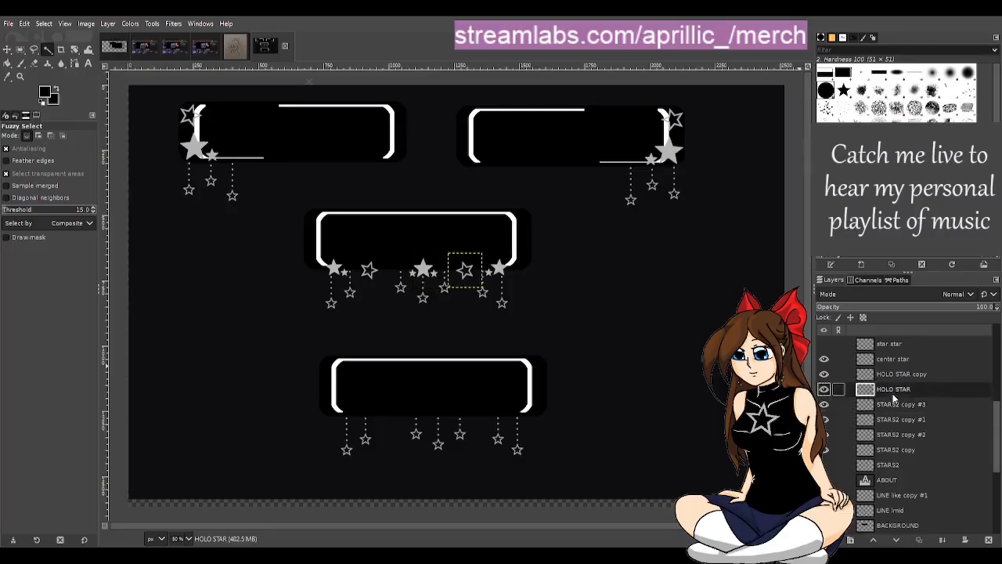
pyautogui.click(895, 374)
pyautogui.click(894, 359)
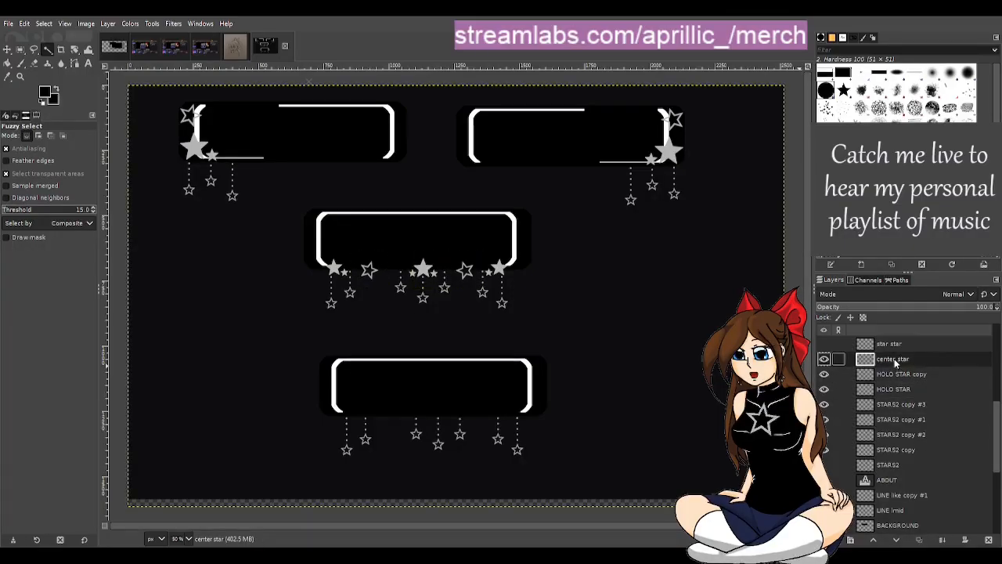
pyautogui.scroll(5, 912, 388)
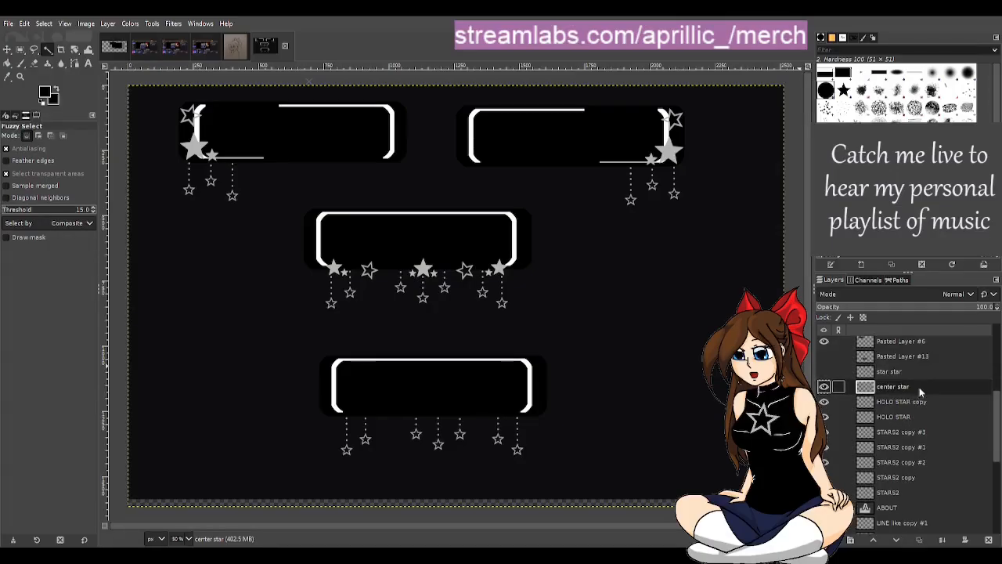
pyautogui.scroll(5, 915, 371)
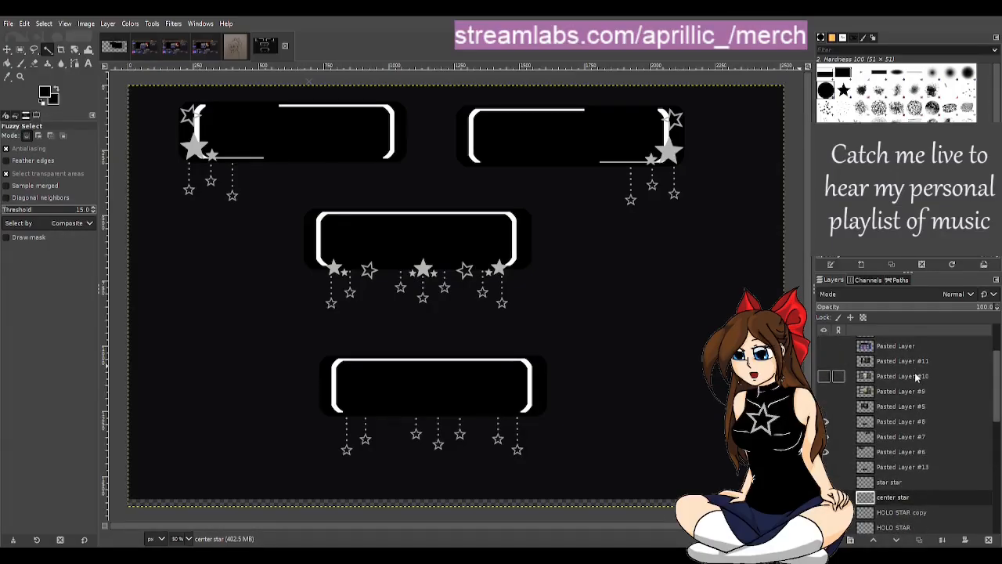
pyautogui.scroll(-10, 914, 382)
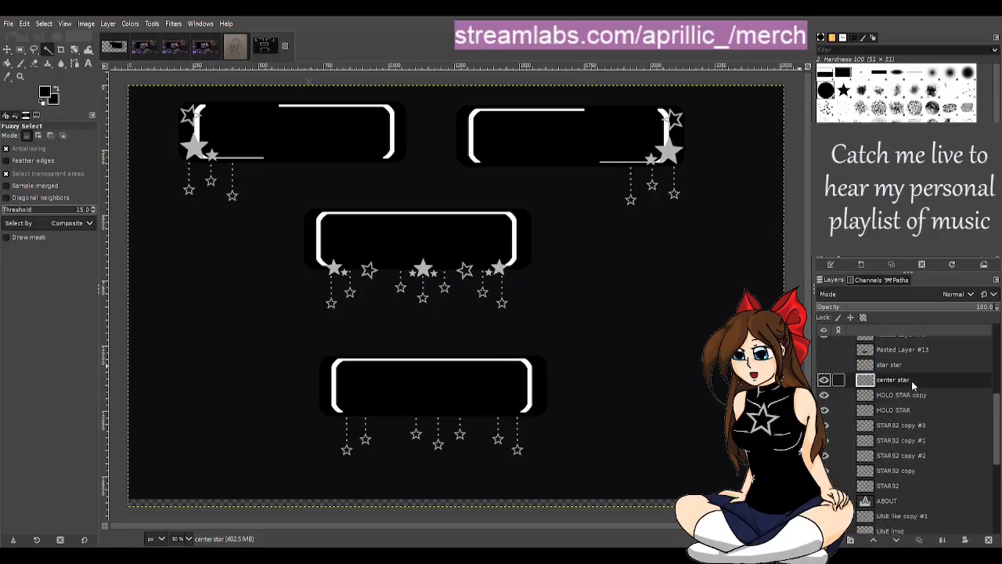
pyautogui.scroll(-4, 920, 417)
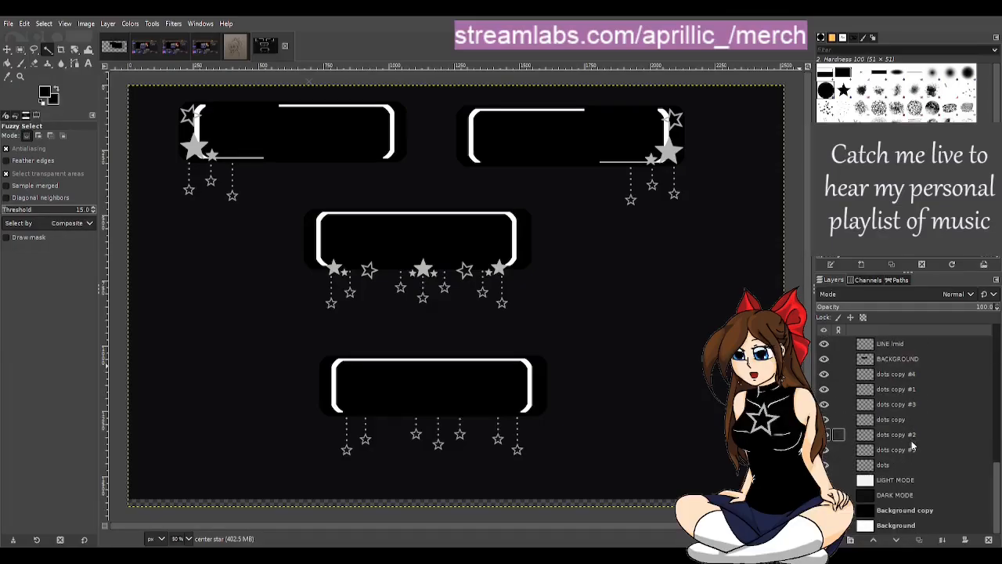
pyautogui.click(910, 449)
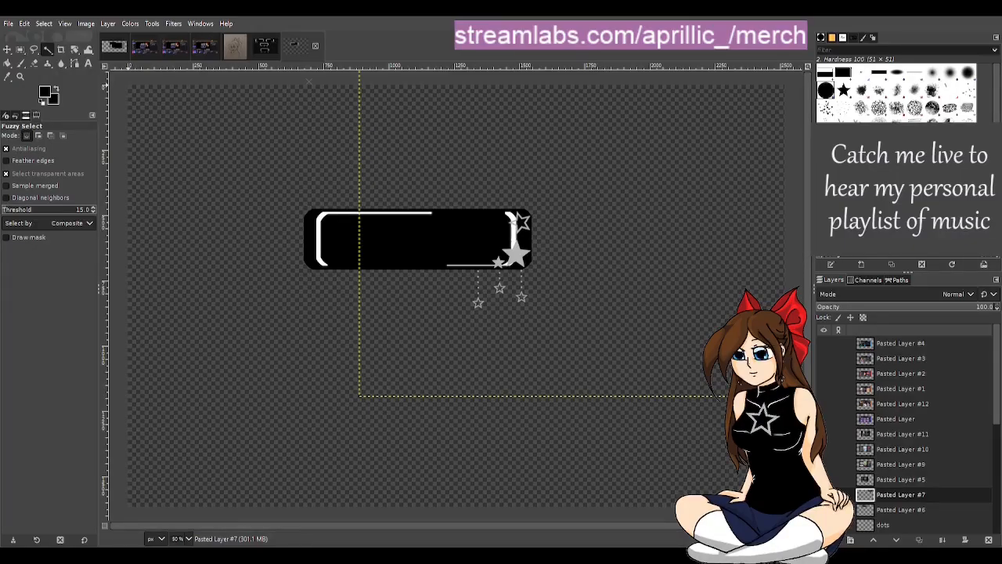
# Step: Look through the single-panel template's layer stack and identify the contents of its STARS2 and HOLO STAR layers
pyautogui.scroll(-3, 967, 439)
pyautogui.scroll(-4, 959, 432)
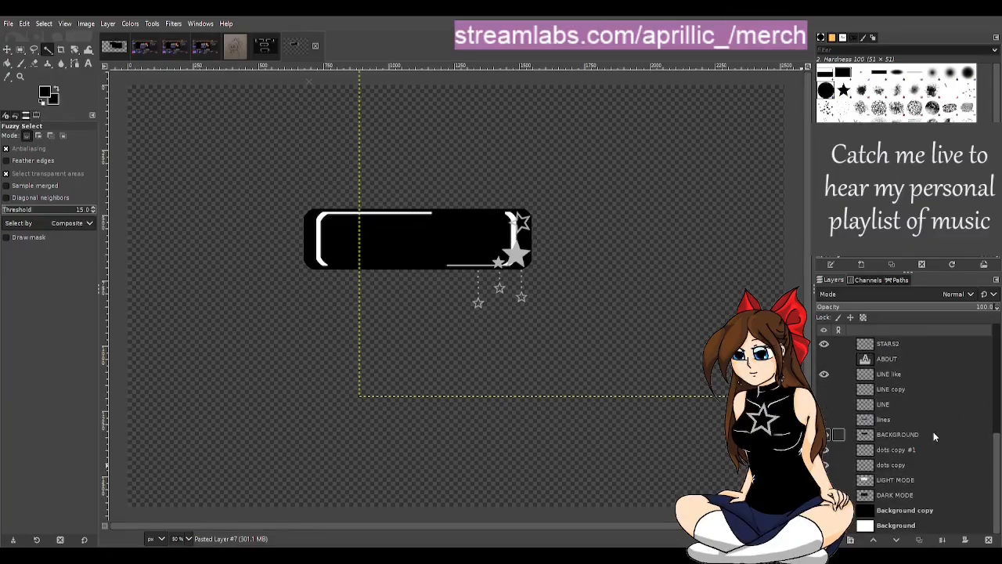
pyautogui.scroll(1, 901, 362)
pyautogui.click(891, 374)
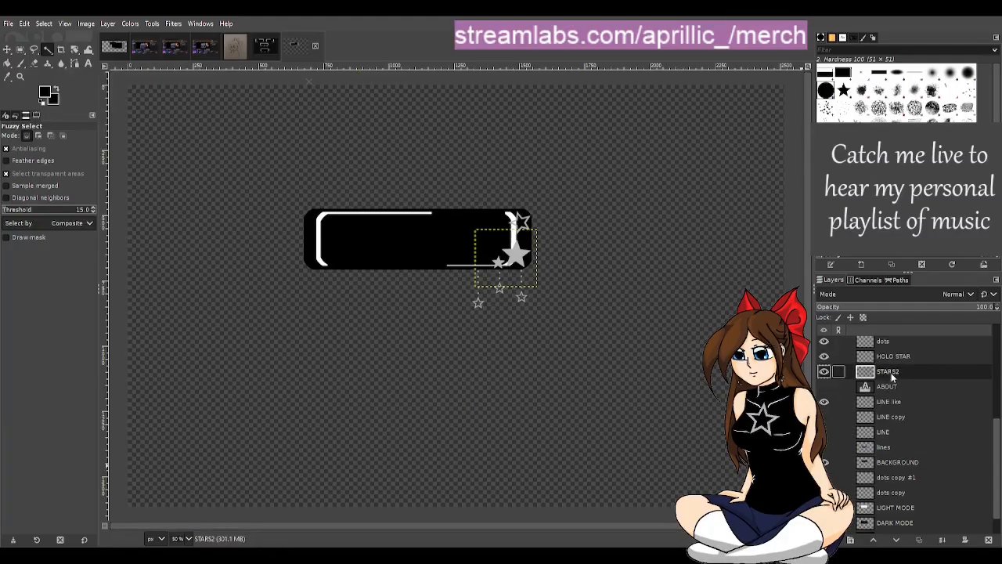
pyautogui.click(892, 359)
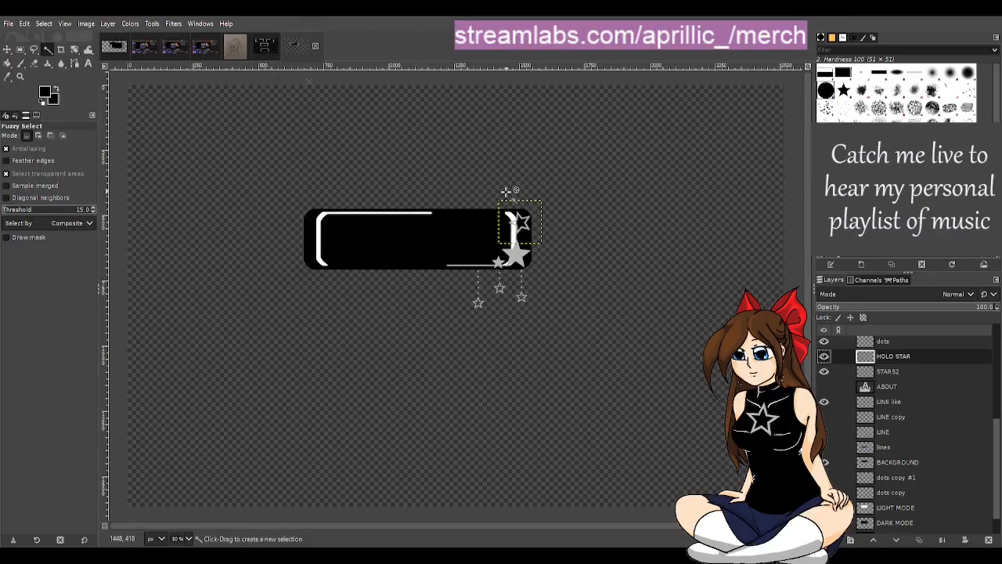
# Step: In the enlarged panel image, compare Pasted Layer #7 with BACKGROUND copy by switching their visibility, leaving only BACKGROUND copy shown
pyautogui.click(115, 49)
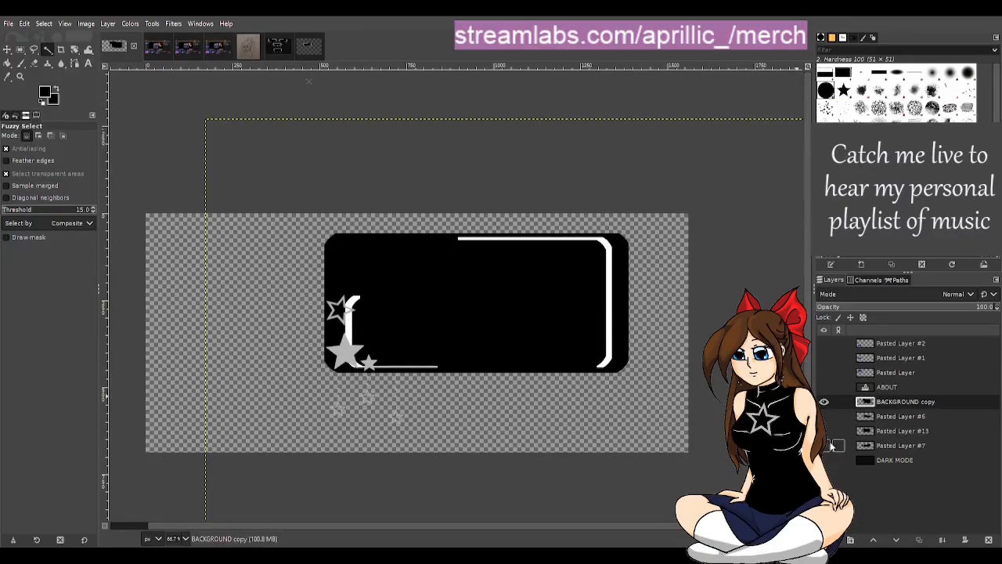
pyautogui.click(833, 445)
pyautogui.click(824, 445)
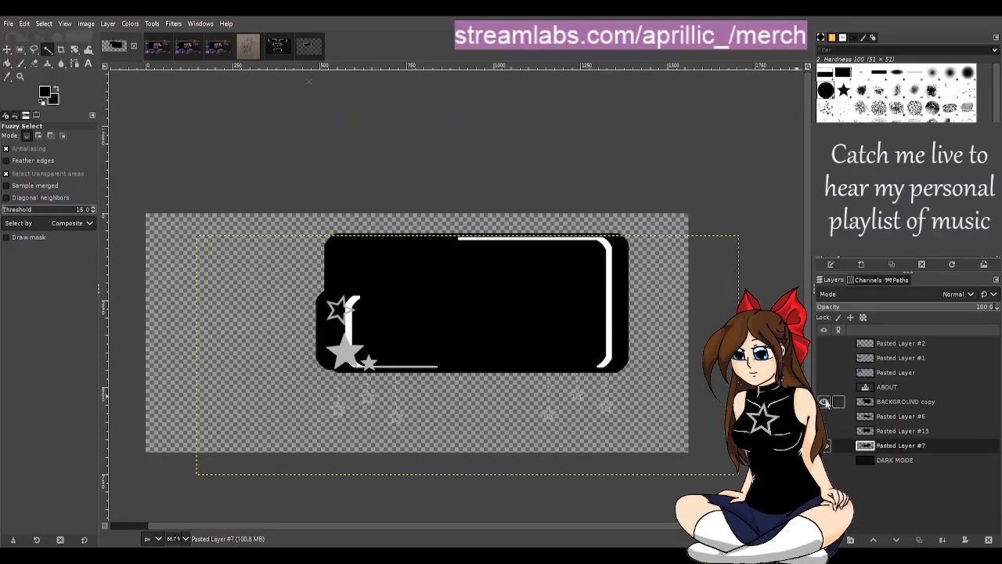
pyautogui.click(823, 402)
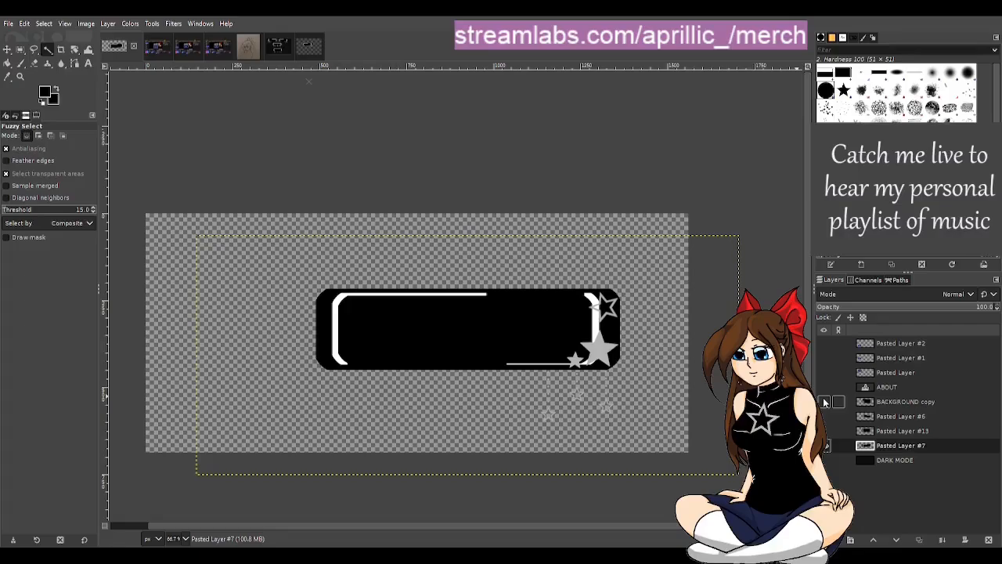
pyautogui.click(824, 406)
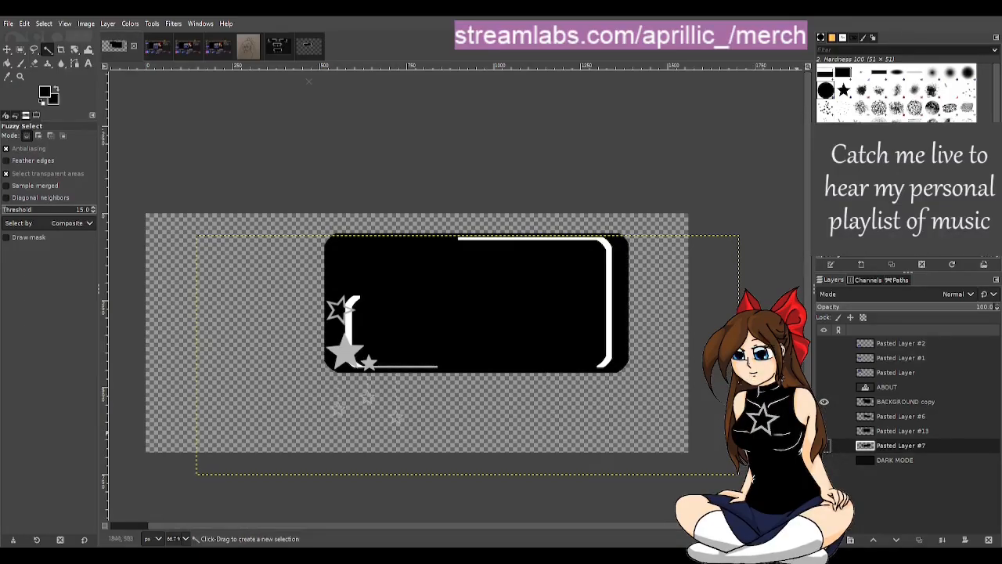
# Step: In the single-panel template, briefly show Pasted Layer #7 and Pasted Layer #6 to check the panel each holds, hiding both again
pyautogui.click(304, 50)
pyautogui.scroll(-3, 921, 504)
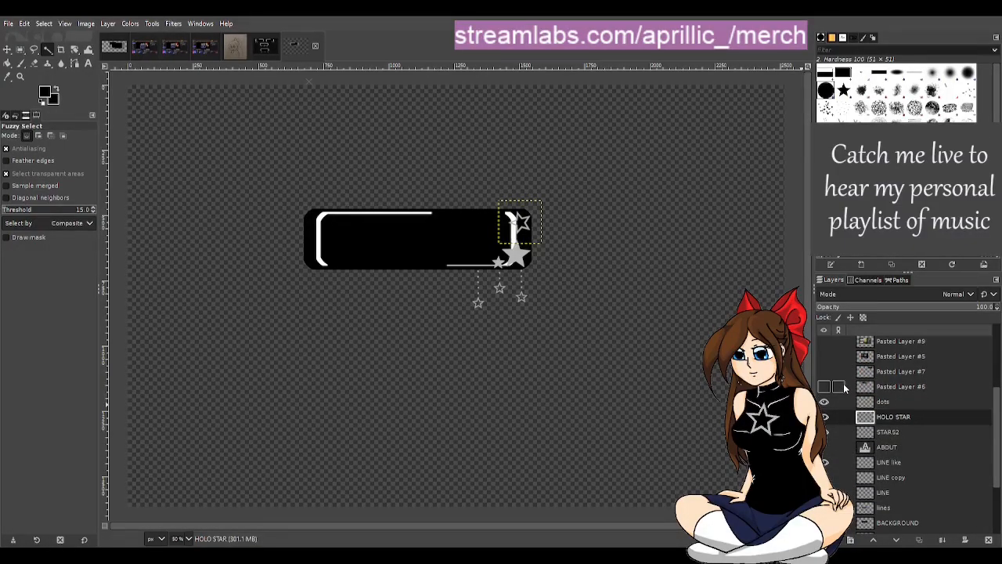
pyautogui.scroll(-2, 849, 404)
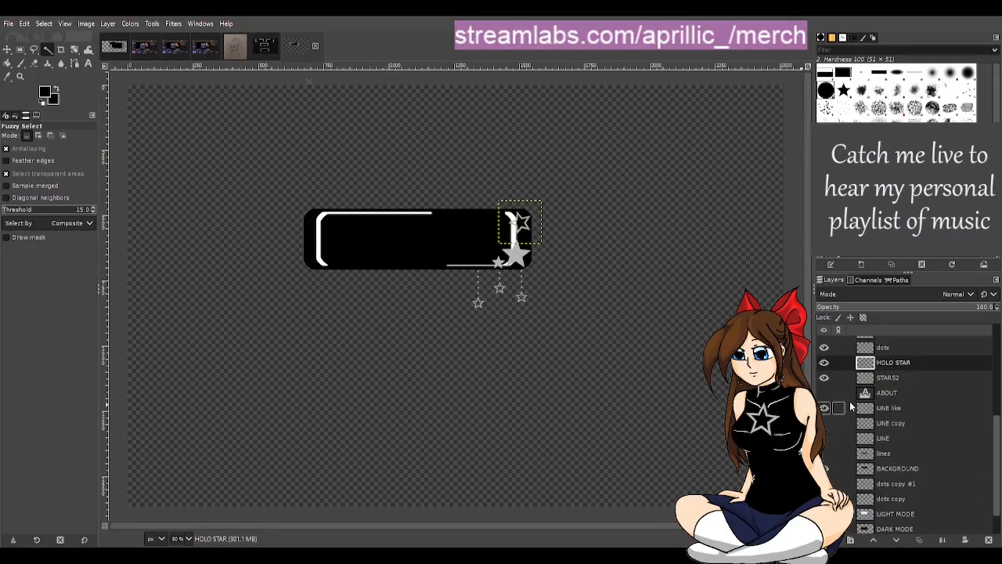
pyautogui.scroll(-1, 853, 408)
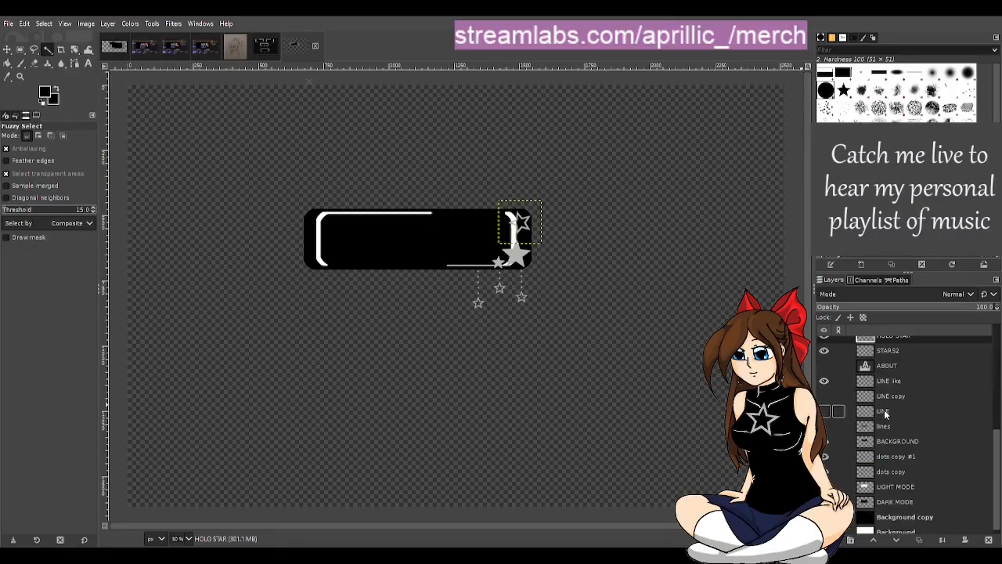
pyautogui.scroll(3, 885, 414)
pyautogui.click(826, 373)
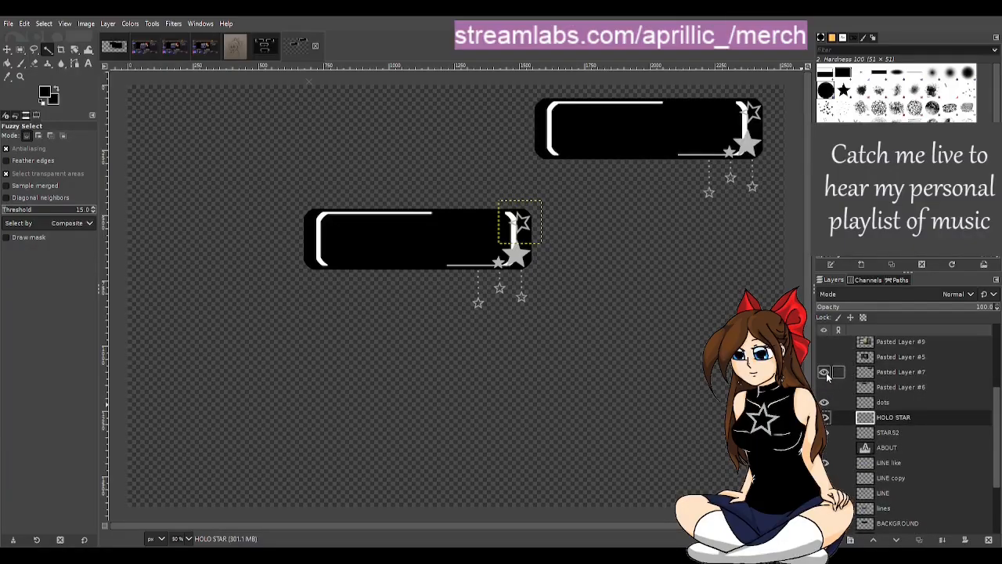
pyautogui.click(826, 373)
pyautogui.click(825, 387)
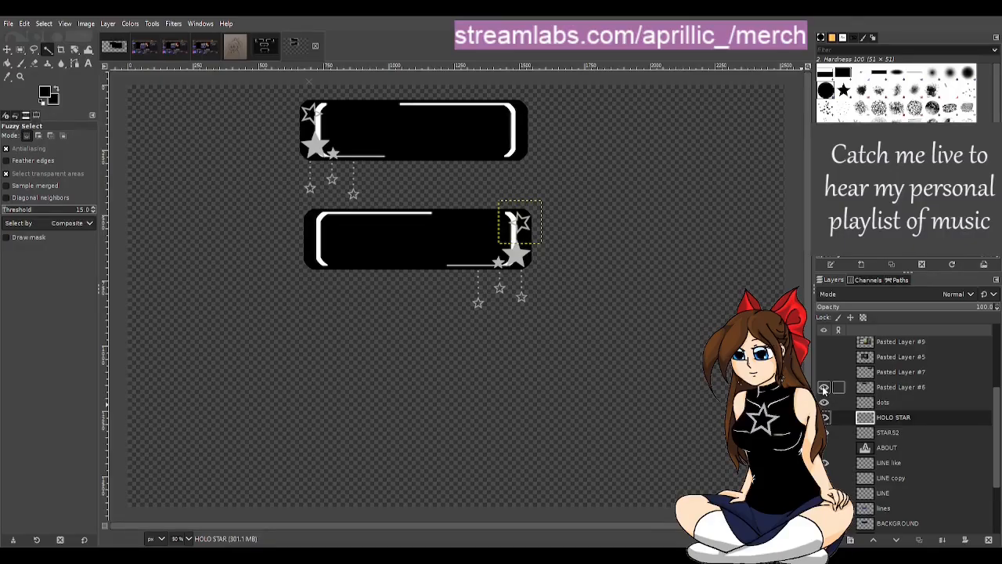
pyautogui.click(824, 388)
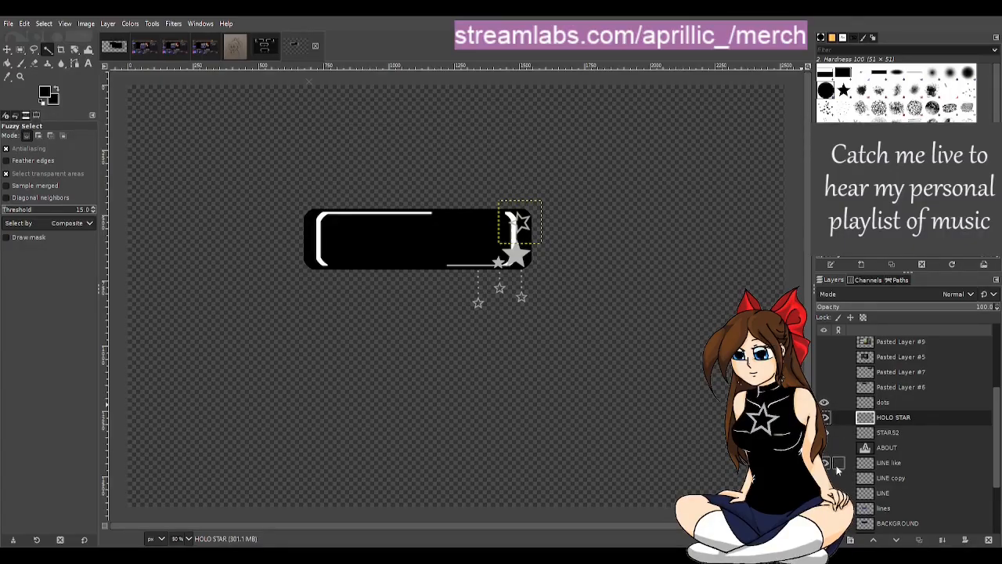
# Step: Check the frame lines on the LINE copy, LINE and lines layers by briefly showing each one
pyautogui.scroll(-2, 839, 472)
pyautogui.click(828, 452)
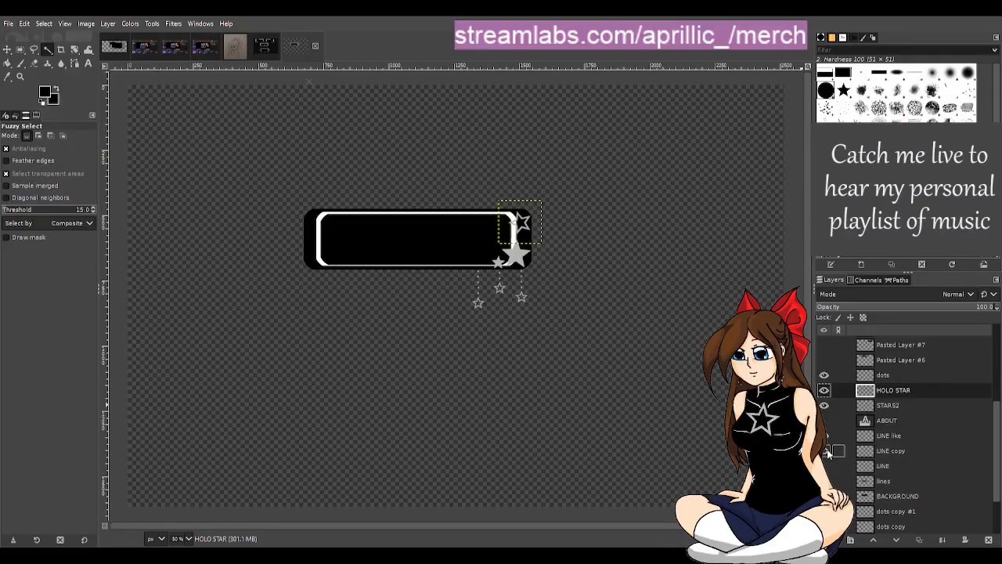
pyautogui.click(827, 452)
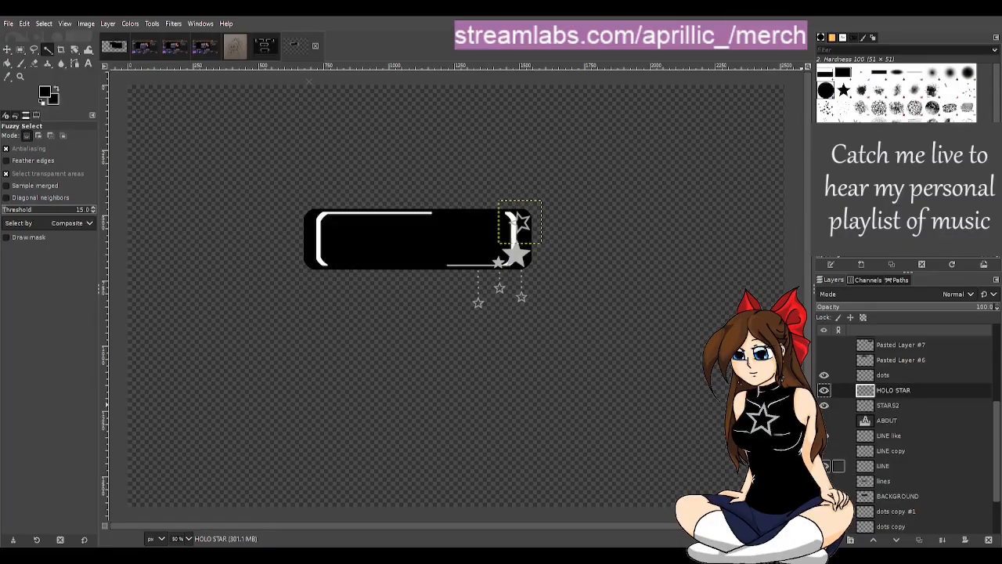
pyautogui.click(826, 466)
pyautogui.click(826, 466)
pyautogui.click(826, 480)
pyautogui.click(826, 481)
pyautogui.scroll(-1, 826, 482)
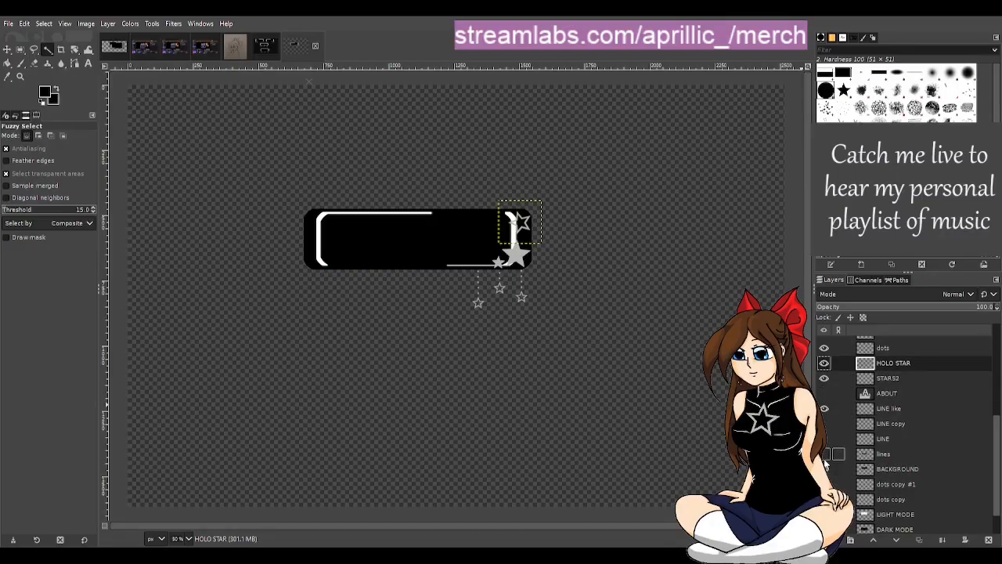
pyautogui.scroll(-1, 826, 464)
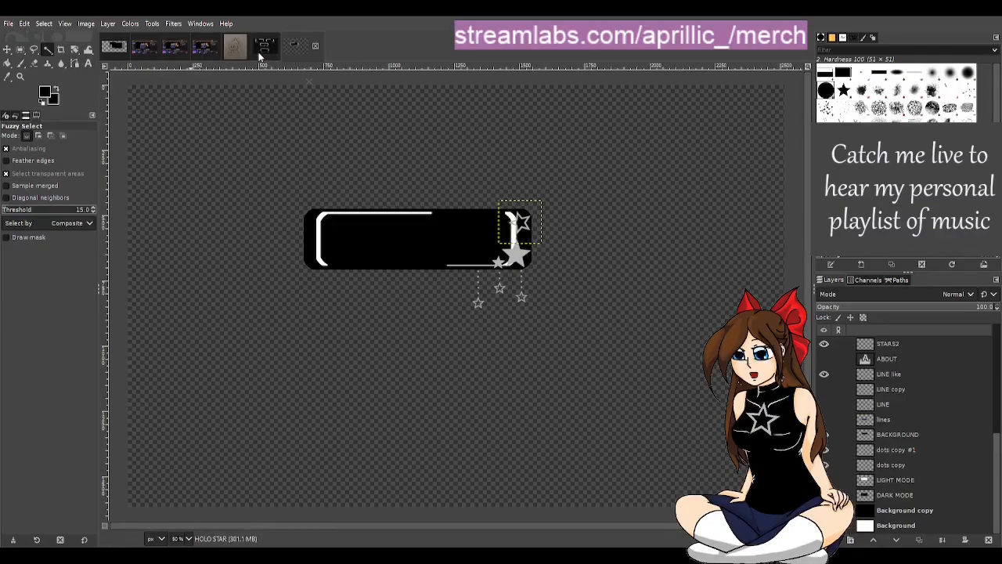
# Step: In the four-panel template, toggle the LINE lmid layer off and on to identify which frame it draws
pyautogui.click(118, 55)
pyautogui.click(266, 49)
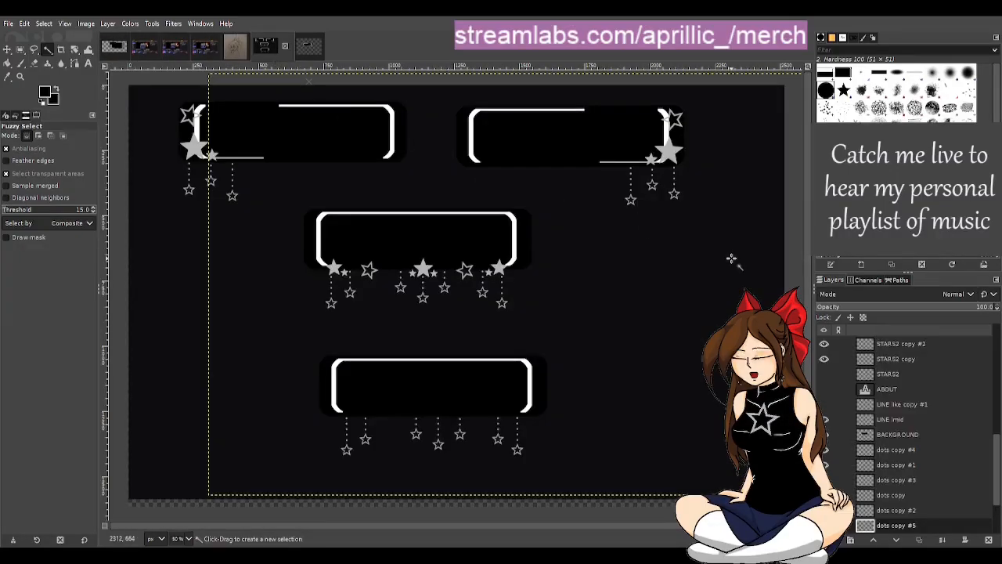
pyautogui.scroll(1, 830, 404)
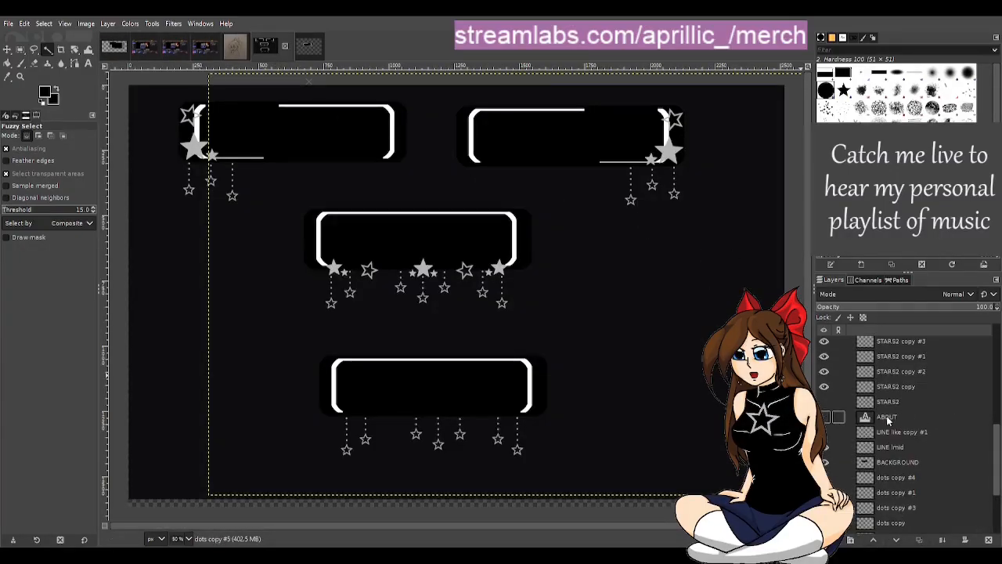
pyautogui.click(877, 447)
pyautogui.click(826, 448)
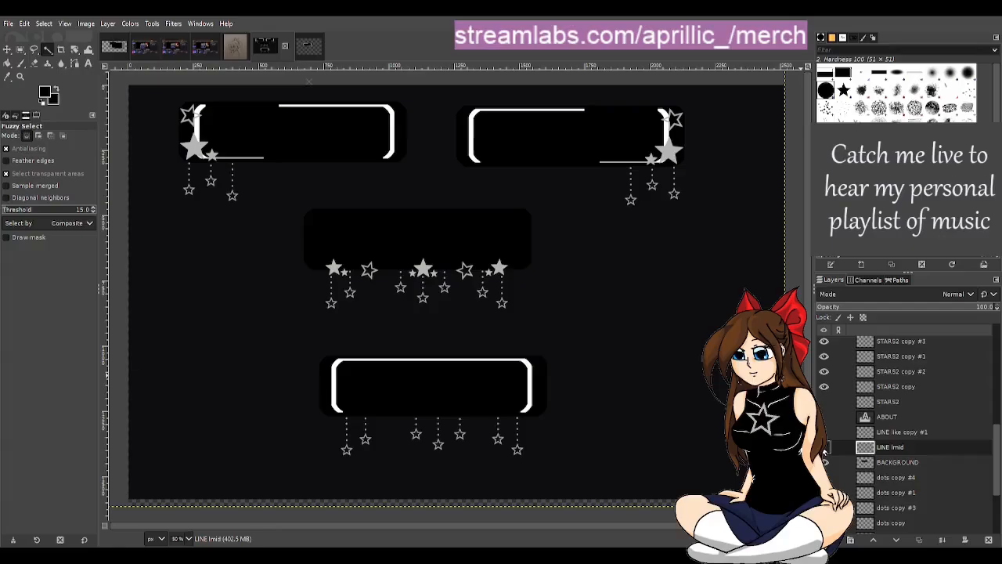
pyautogui.click(826, 448)
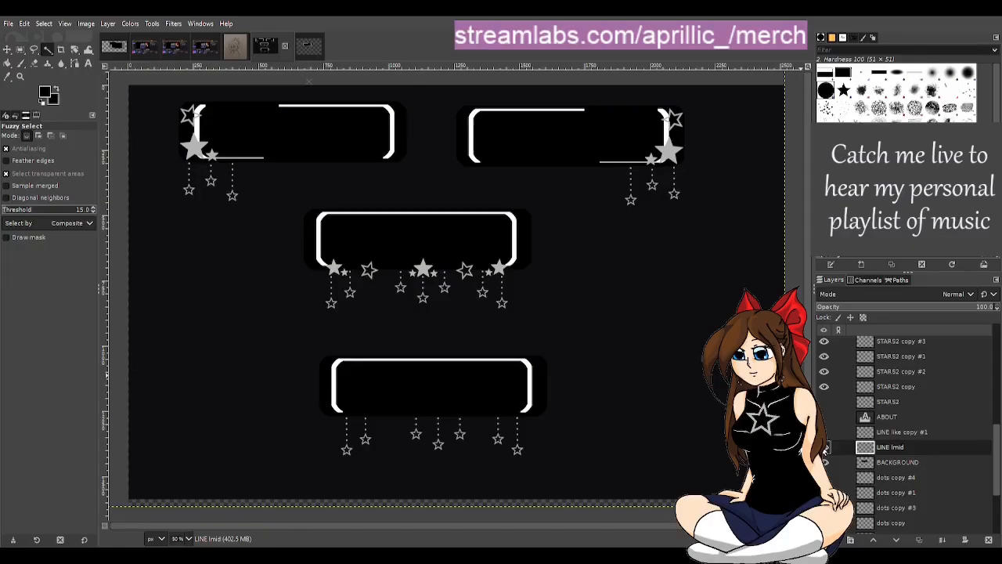
# Step: In the single-panel template, toggle the LINE like layer to check its frame lines and copy that layer
pyautogui.click(310, 49)
pyautogui.scroll(-3, 908, 485)
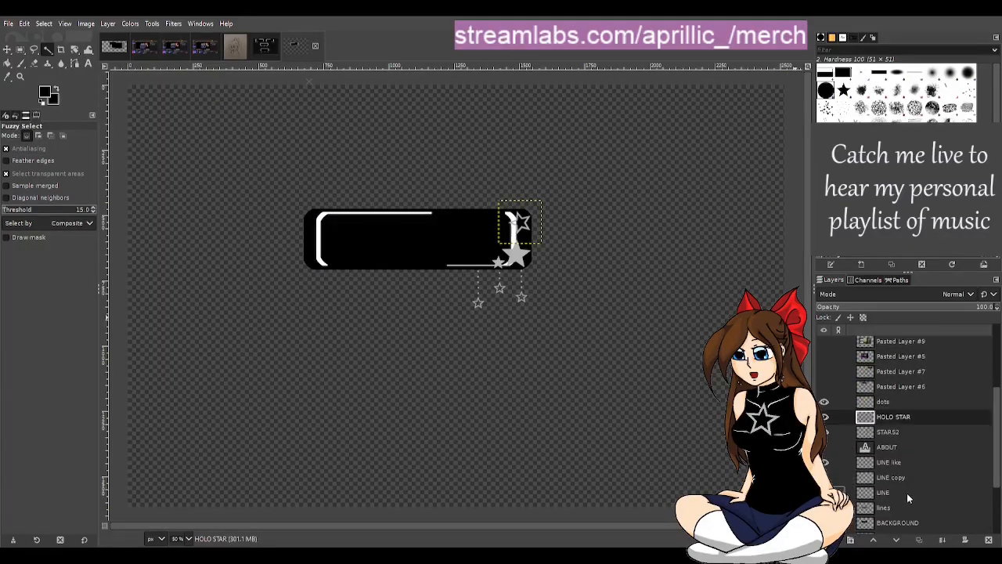
pyautogui.click(886, 462)
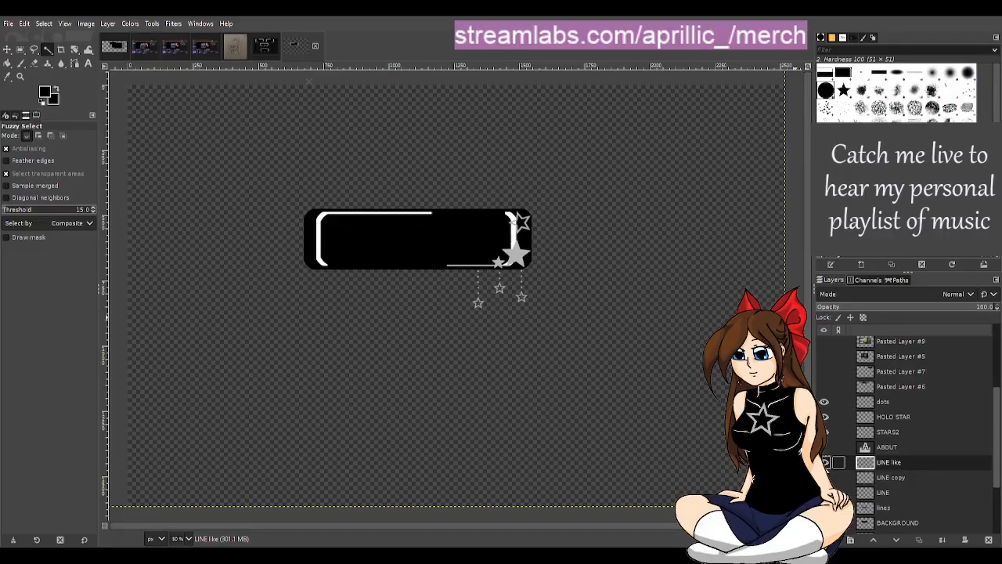
pyautogui.click(826, 462)
pyautogui.click(826, 462)
pyautogui.hotkey('ctrl', 'c')
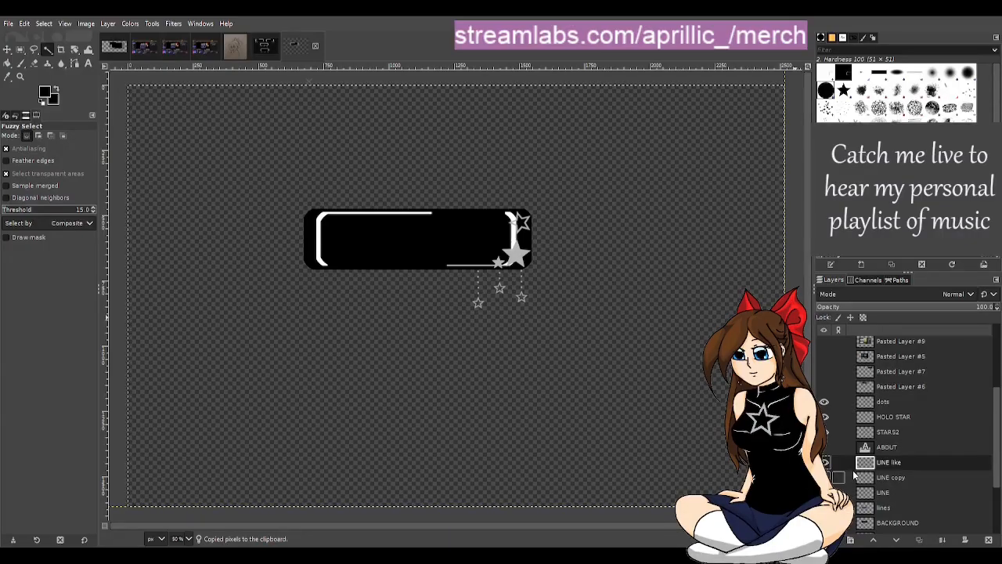
# Step: Paste the frame lines into the enlarged panel image as a new layer and place it directly above BACKGROUND copy
pyautogui.click(114, 46)
pyautogui.hotkey('ctrl', 'v')
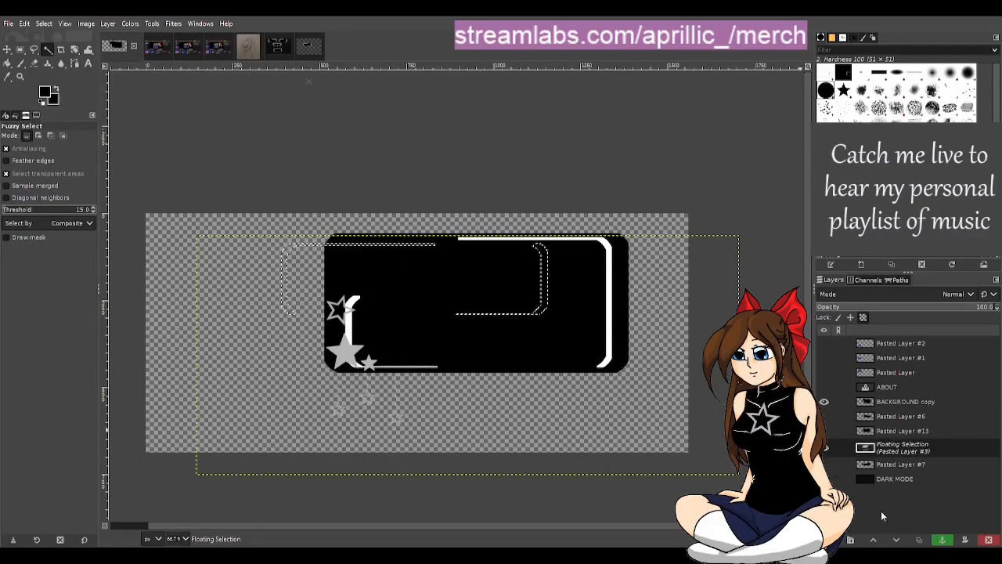
pyautogui.click(942, 540)
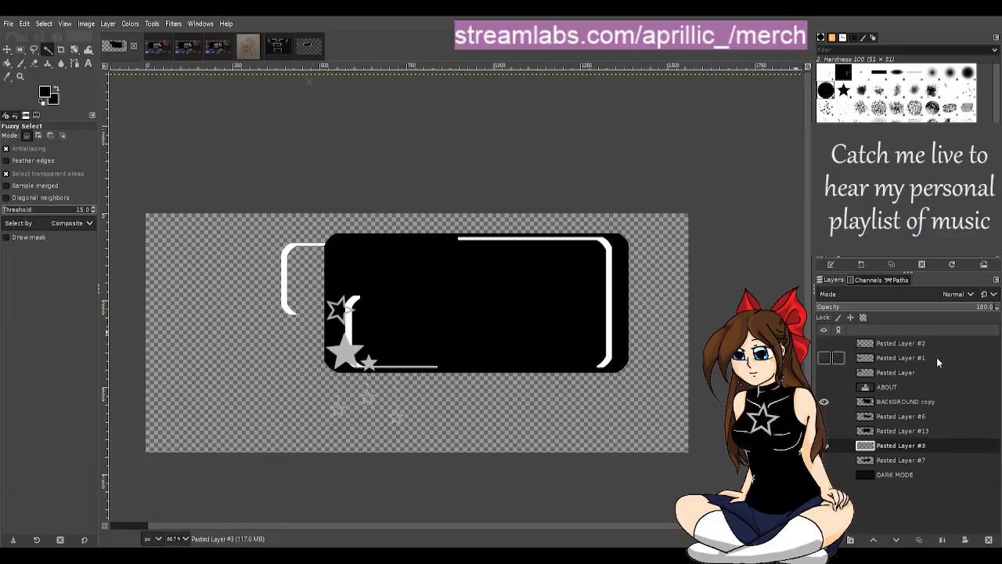
pyautogui.moveTo(916, 444); pyautogui.dragTo(913, 401)
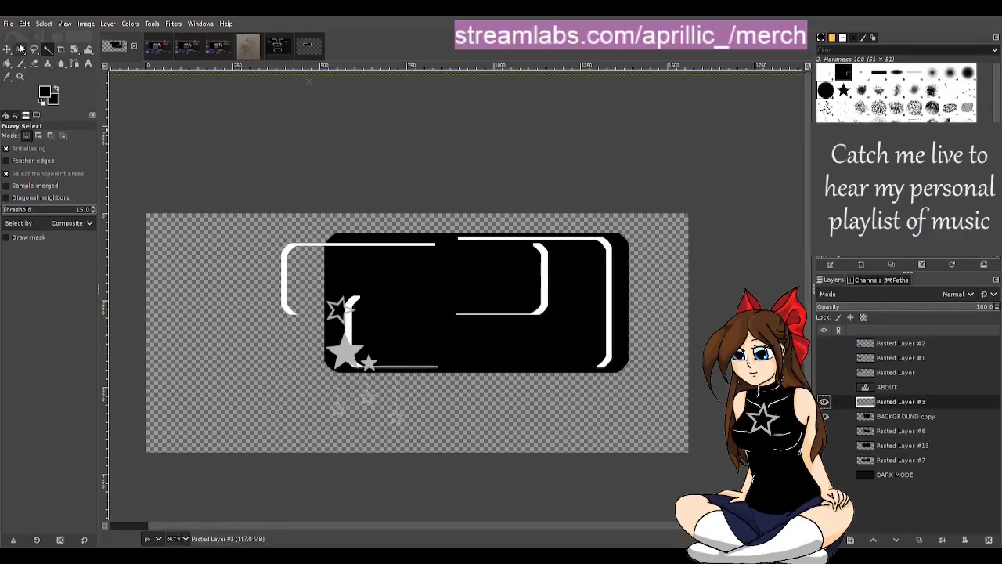
# Step: Move the pasted frame lines over the lower part of the panel, against the existing left frame edge
pyautogui.click(8, 48)
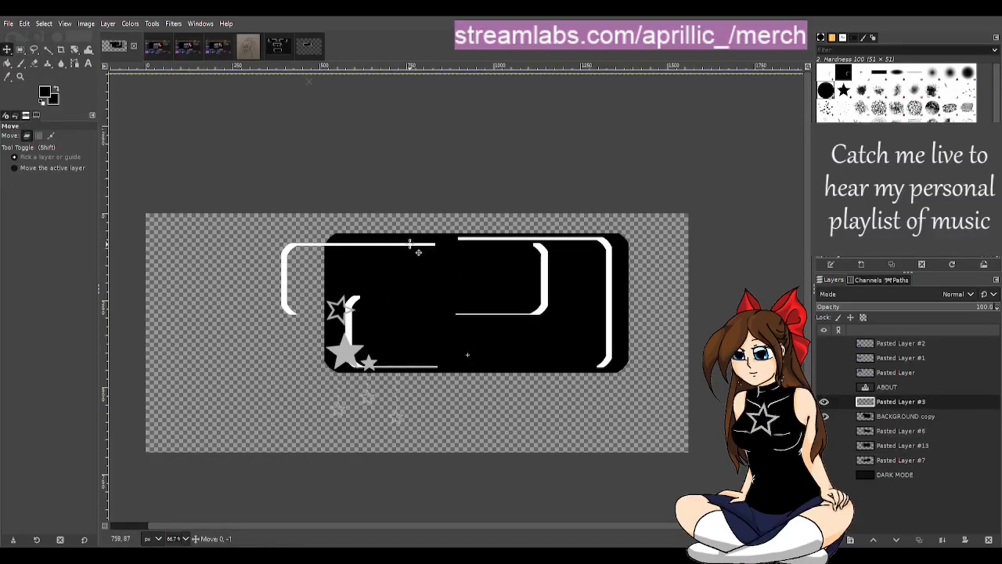
pyautogui.moveTo(419, 252); pyautogui.dragTo(482, 304)
pyautogui.scroll(2, 483, 337)
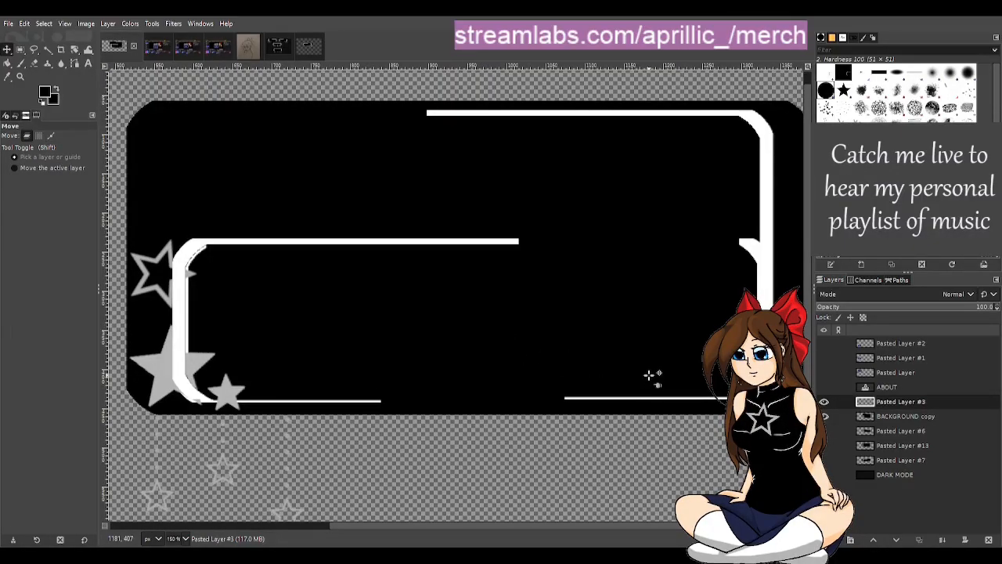
pyautogui.press('Right')
pyautogui.press('Right')
pyautogui.press('Right')
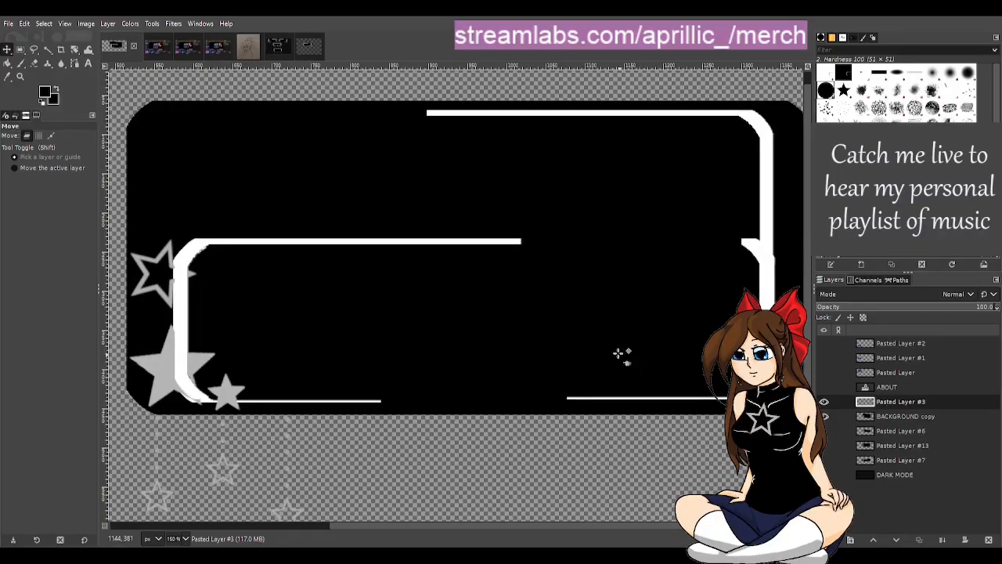
# Step: Flip the pasted frame lines horizontally and move them back over the panel's existing left and right frame edges
pyautogui.click(75, 47)
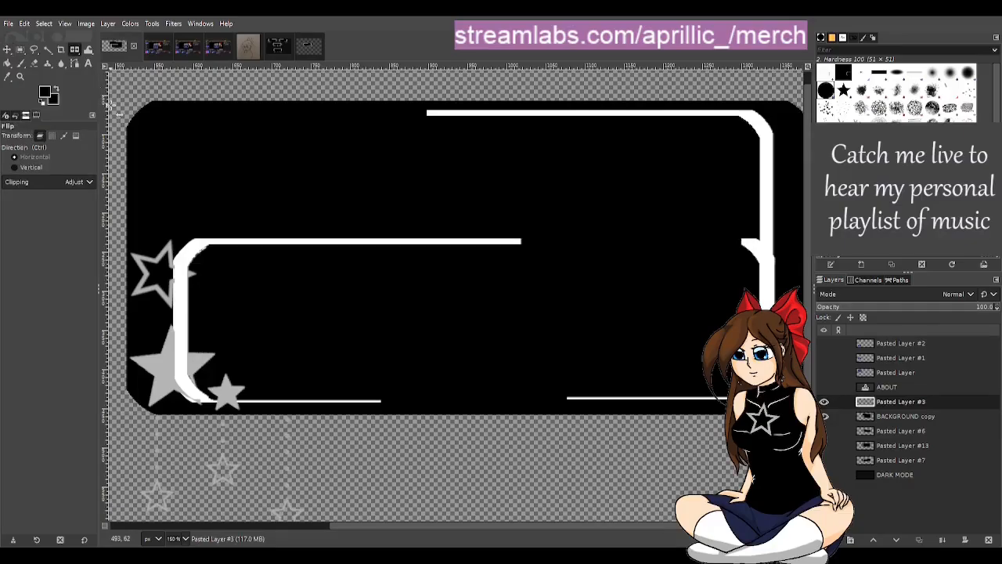
pyautogui.click(319, 272)
pyautogui.click(8, 48)
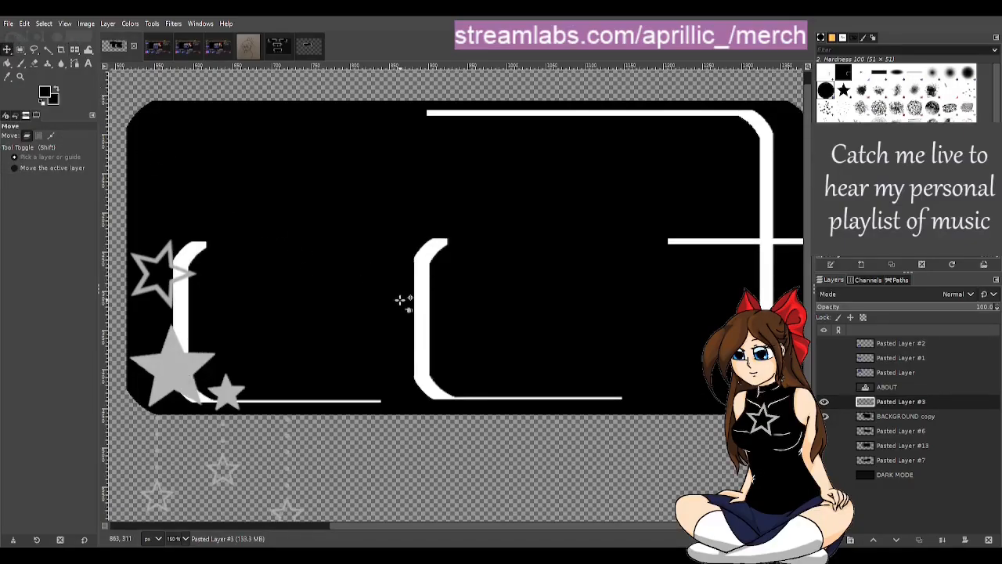
pyautogui.moveTo(423, 315); pyautogui.dragTo(191, 323)
pyautogui.press('Left')
pyautogui.press('Left')
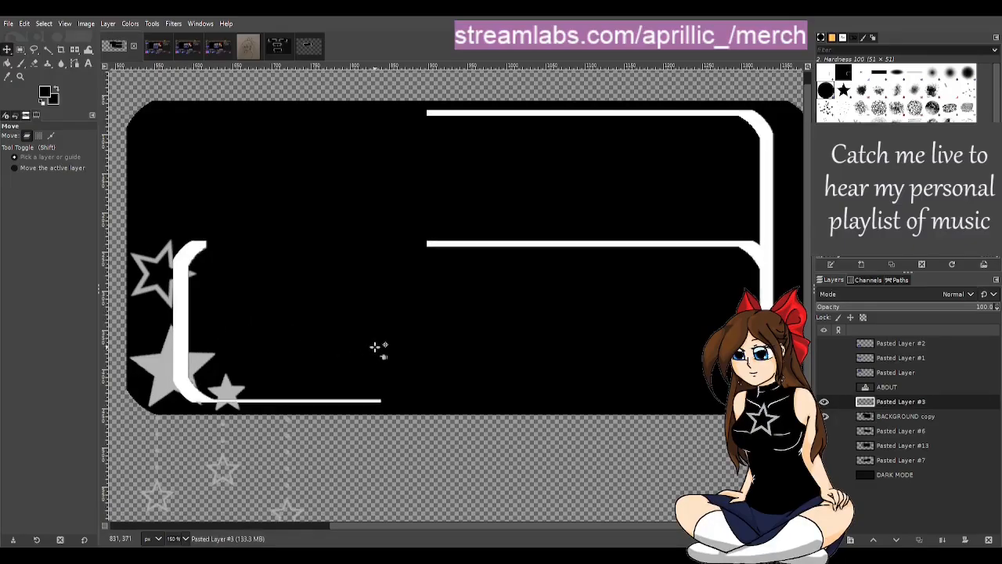
# Step: Reduce Pasted Layer #3's opacity to 80.6 and nudge it horizontally to match the existing left vertical line
pyautogui.click(928, 310)
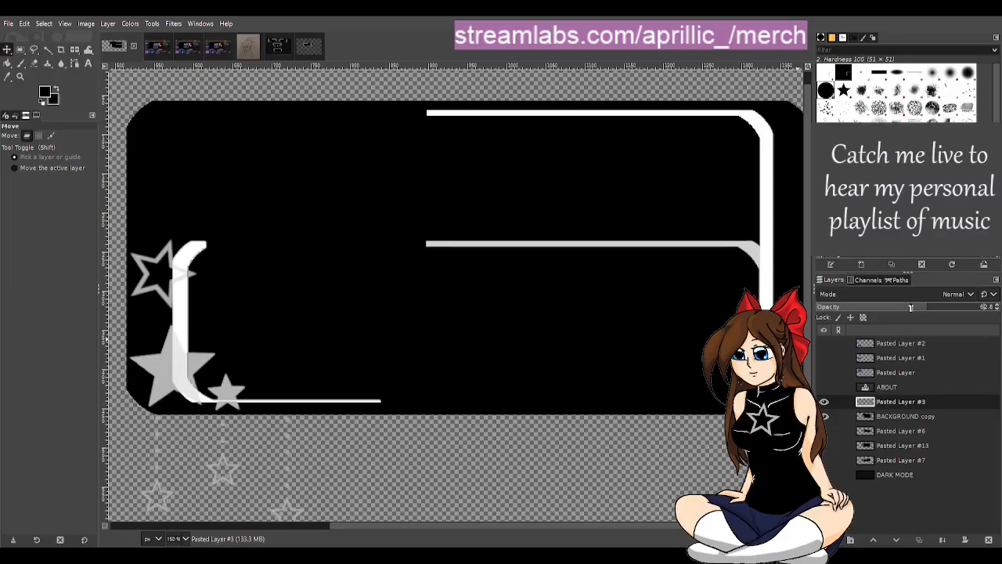
pyautogui.scroll(5, 159, 354)
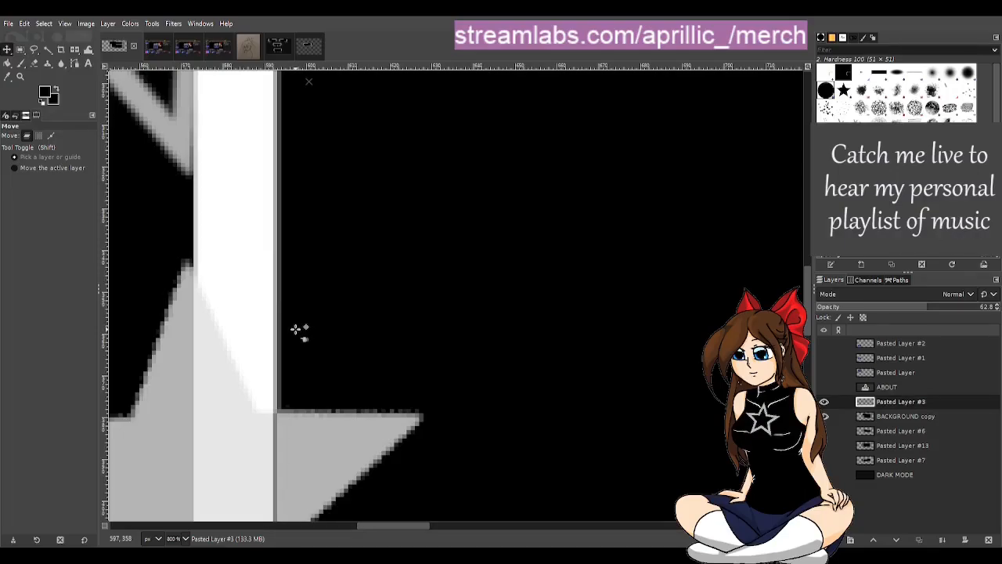
pyautogui.click(957, 314)
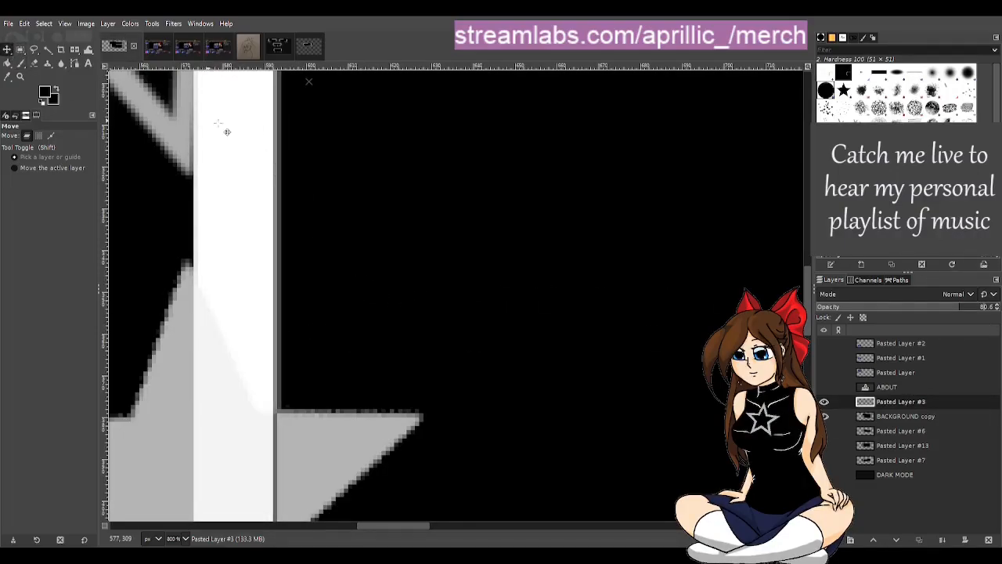
pyautogui.press('Right')
pyautogui.press('Right')
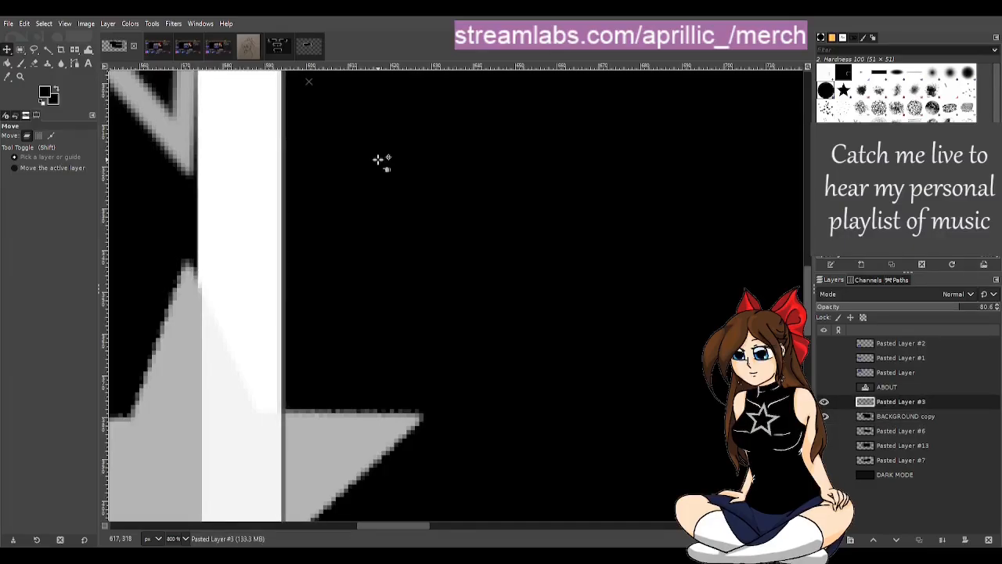
pyautogui.press('Left')
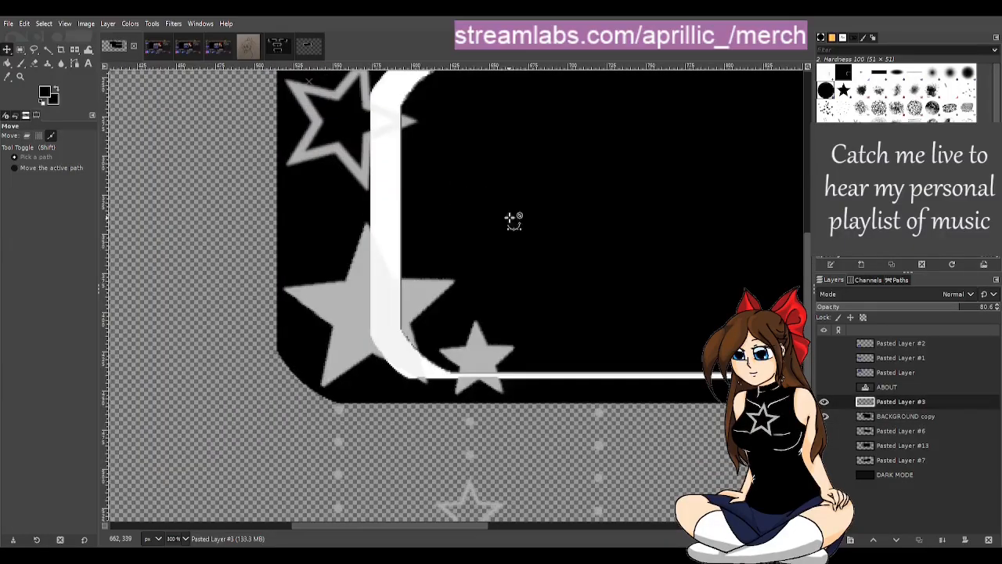
# Step: Compare the bottom frame line by toggling Pasted Layer #3, and nudge that layer down onto the existing line
pyautogui.scroll(-3, 476, 202)
pyautogui.moveTo(481, 526); pyautogui.dragTo(751, 527)
pyautogui.scroll(-4, 531, 525)
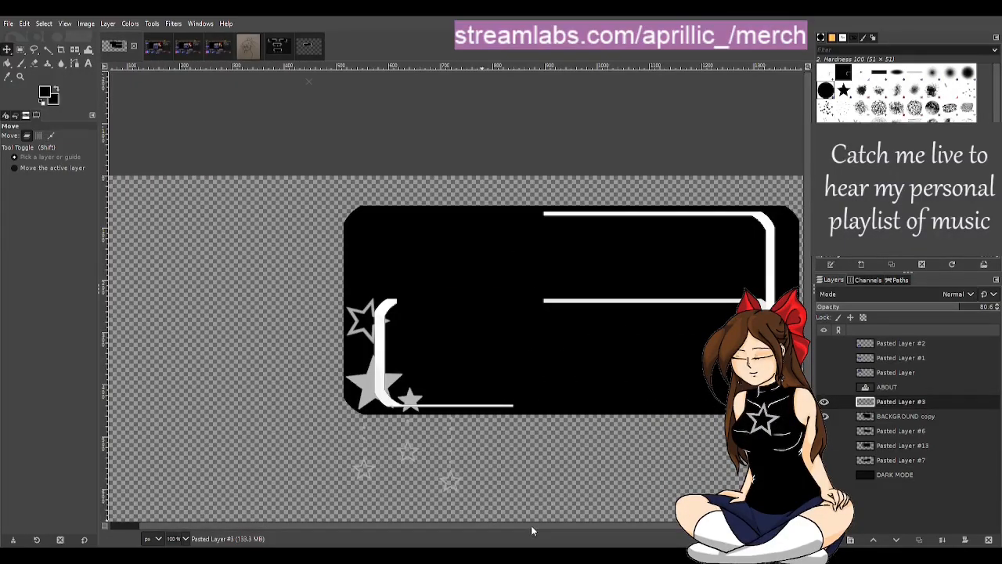
pyautogui.moveTo(530, 525); pyautogui.dragTo(589, 533)
pyautogui.scroll(4, 444, 423)
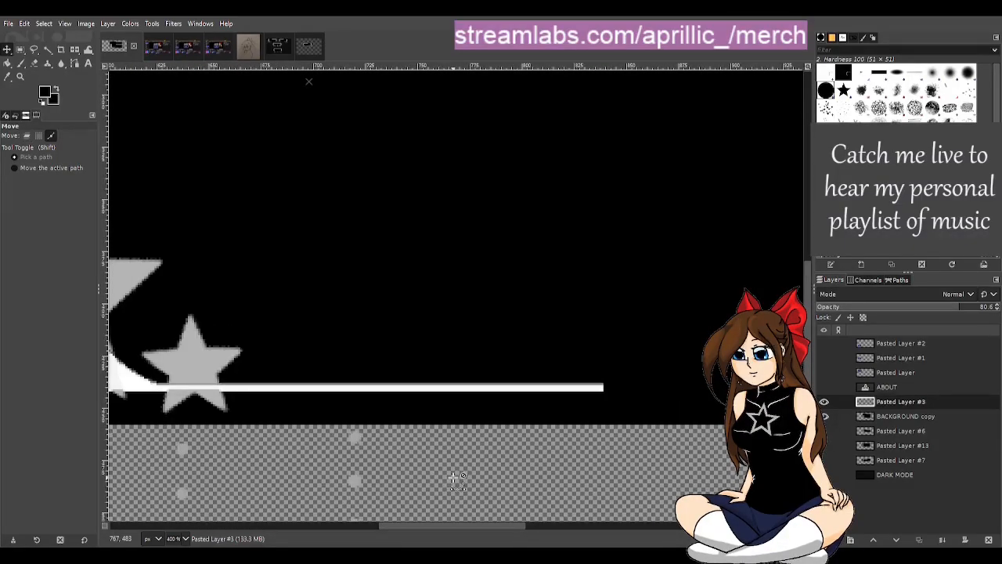
pyautogui.click(824, 401)
pyautogui.click(824, 402)
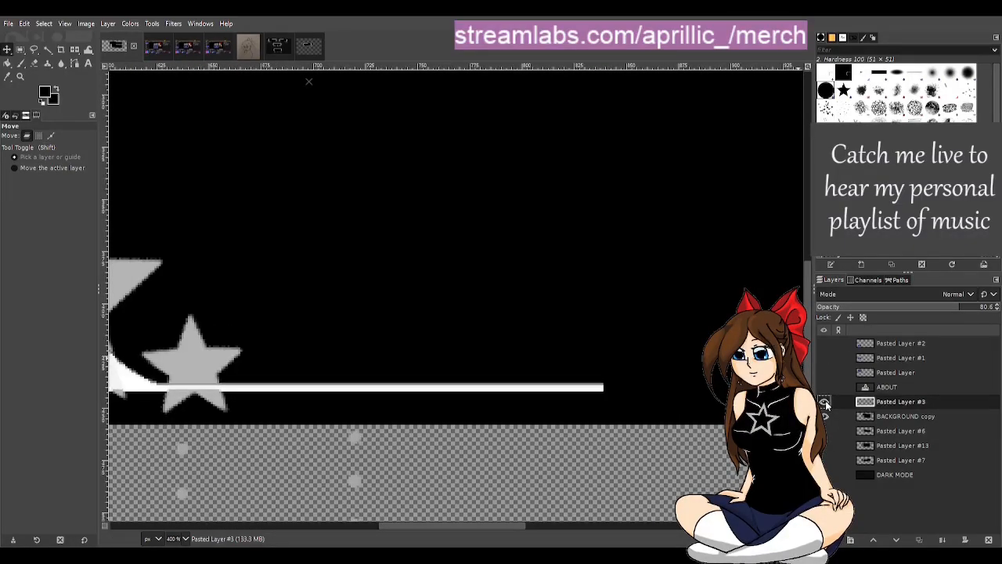
pyautogui.click(824, 402)
pyautogui.click(825, 401)
pyautogui.click(529, 357)
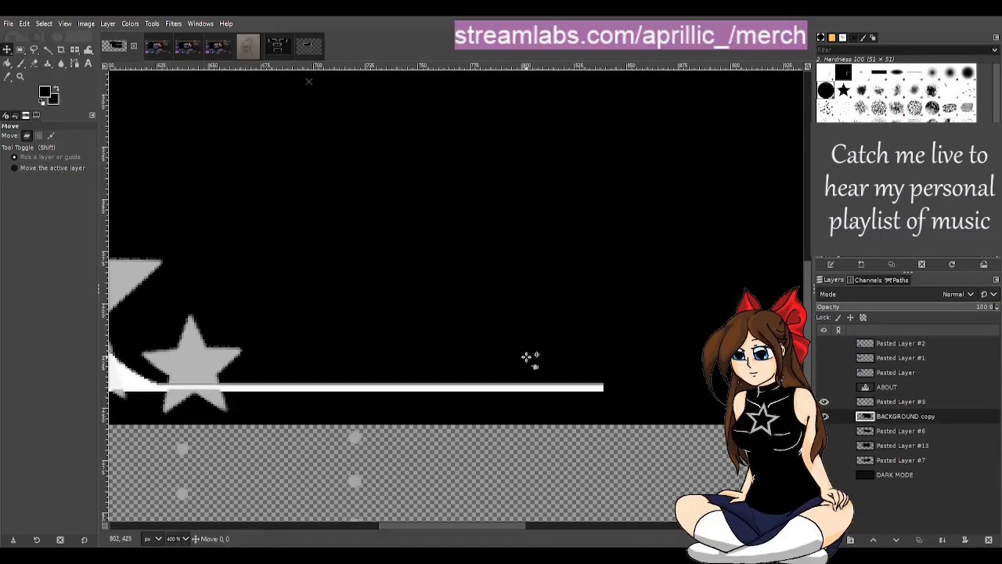
pyautogui.press('Down')
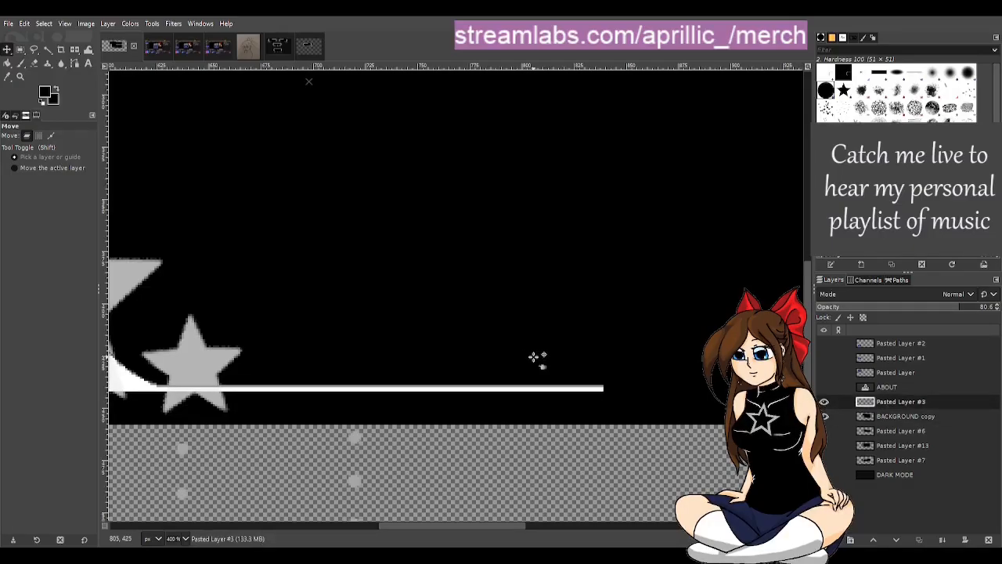
# Step: Toggle Pasted Layer #3 off and on to check its alignment across the whole panel
pyautogui.scroll(-4, 535, 358)
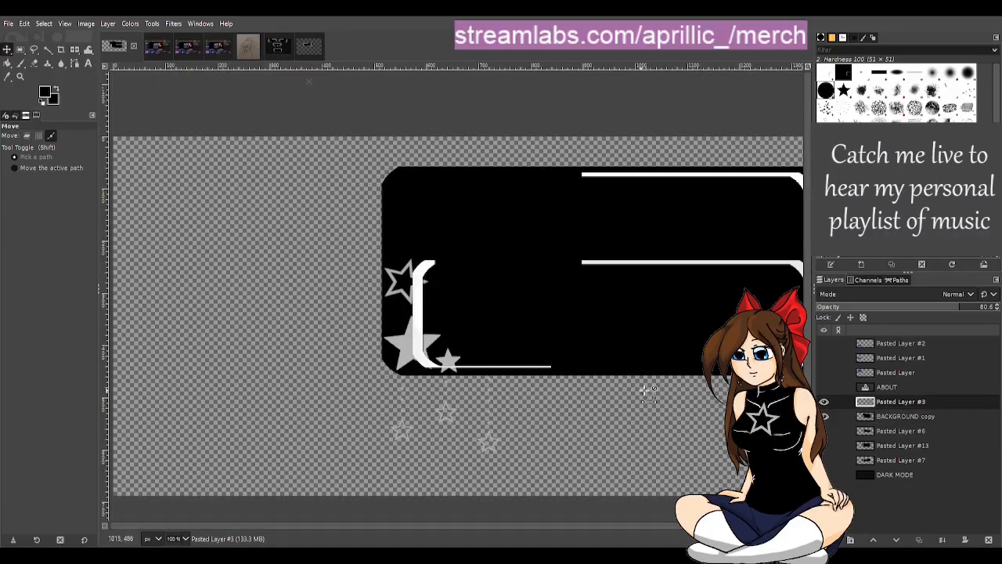
pyautogui.click(824, 402)
pyautogui.click(824, 402)
pyautogui.click(825, 401)
pyautogui.click(824, 401)
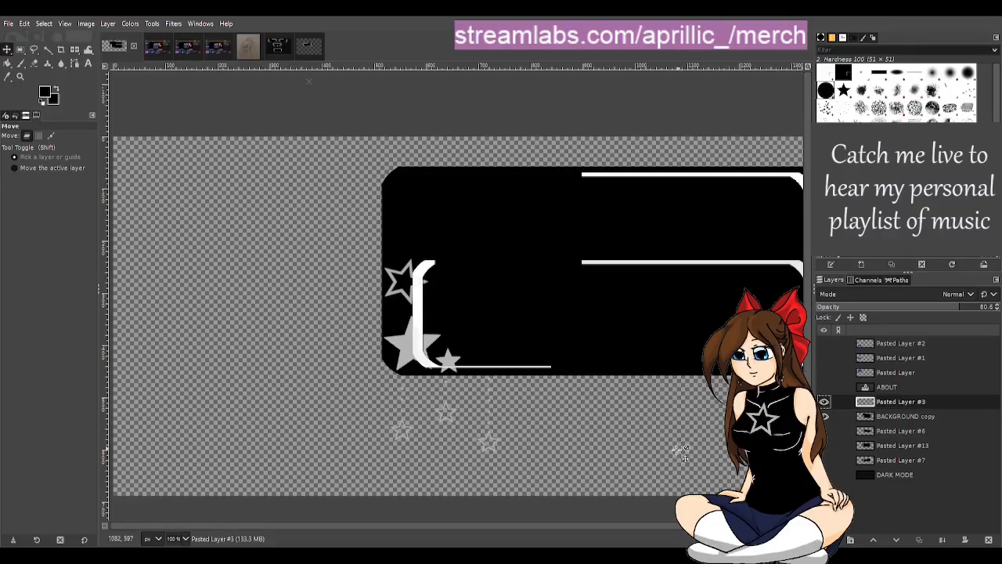
pyautogui.moveTo(638, 527); pyautogui.dragTo(741, 527)
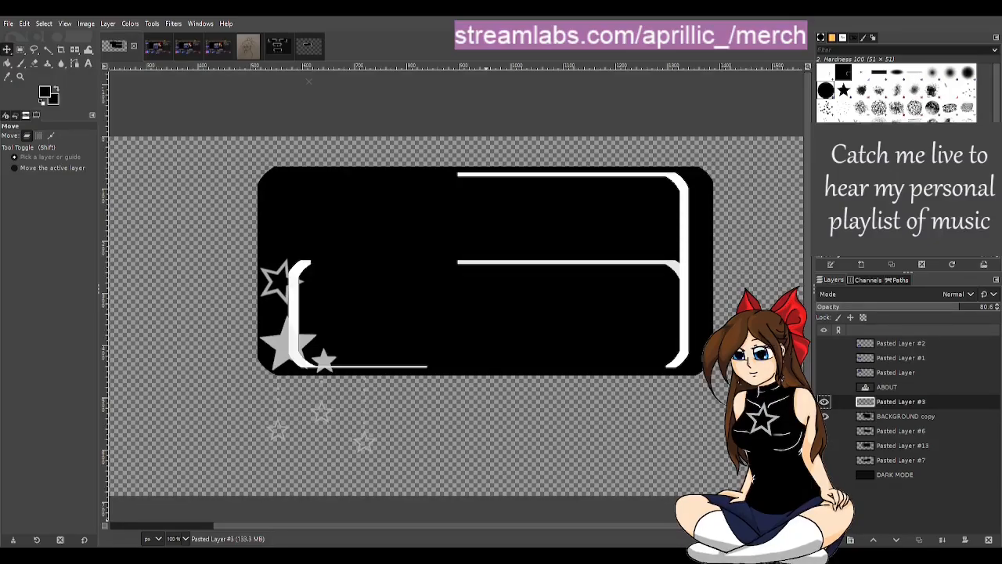
# Step: Rename Pasted Layer #3 as "white lines"
pyautogui.doubleClick(897, 402)
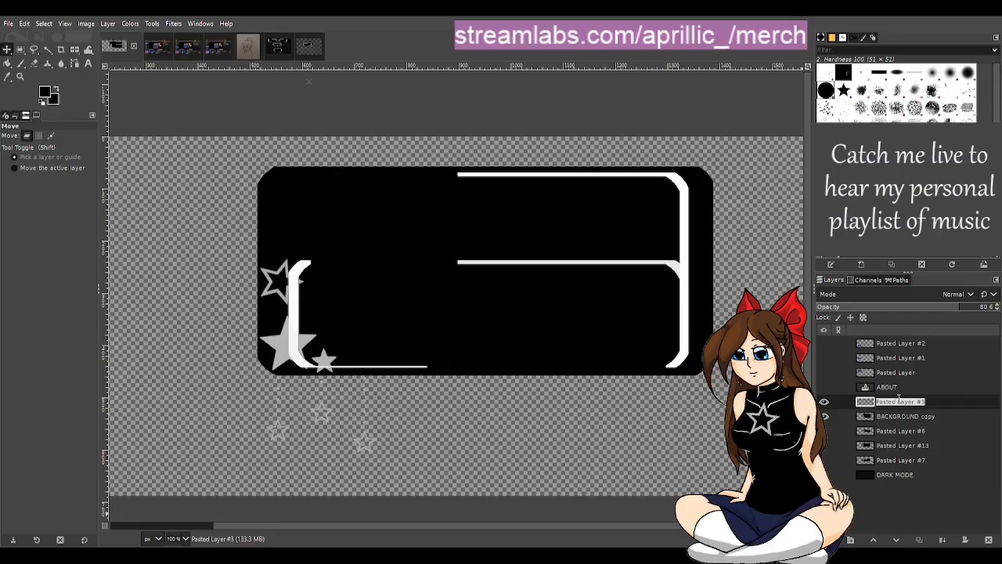
pyautogui.press('BackSpace')
pyautogui.write('white li')
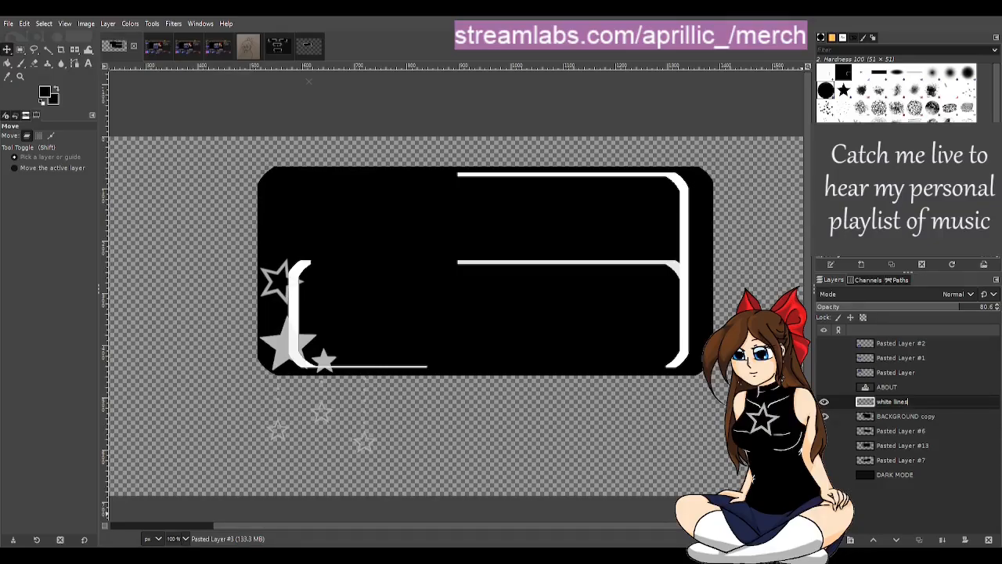
pyautogui.write('nes')
pyautogui.press('Return')
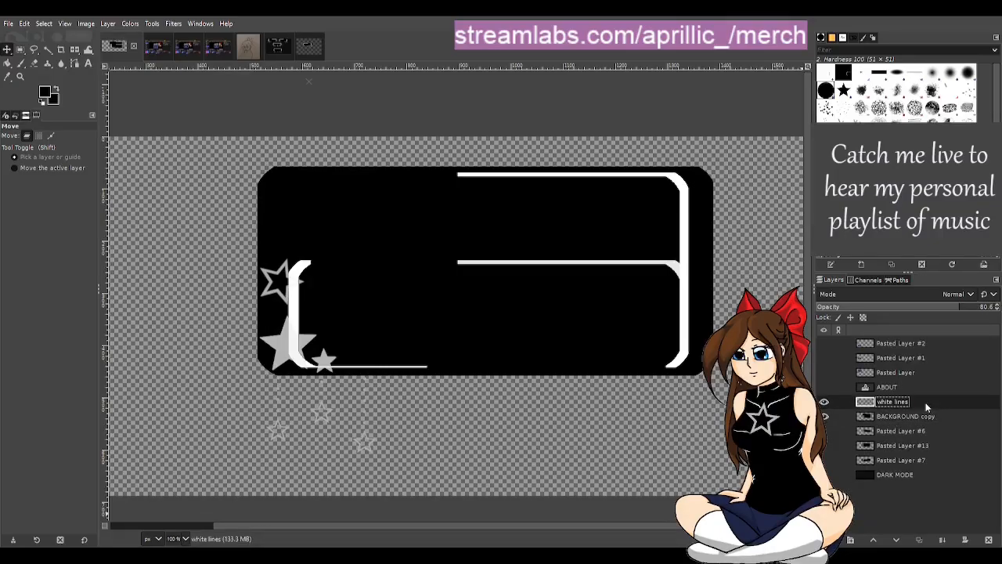
# Step: Duplicate the white lines layer and move the hidden original to the top of the layer stack
pyautogui.hotkey('shift', 'ctrl', 'd')
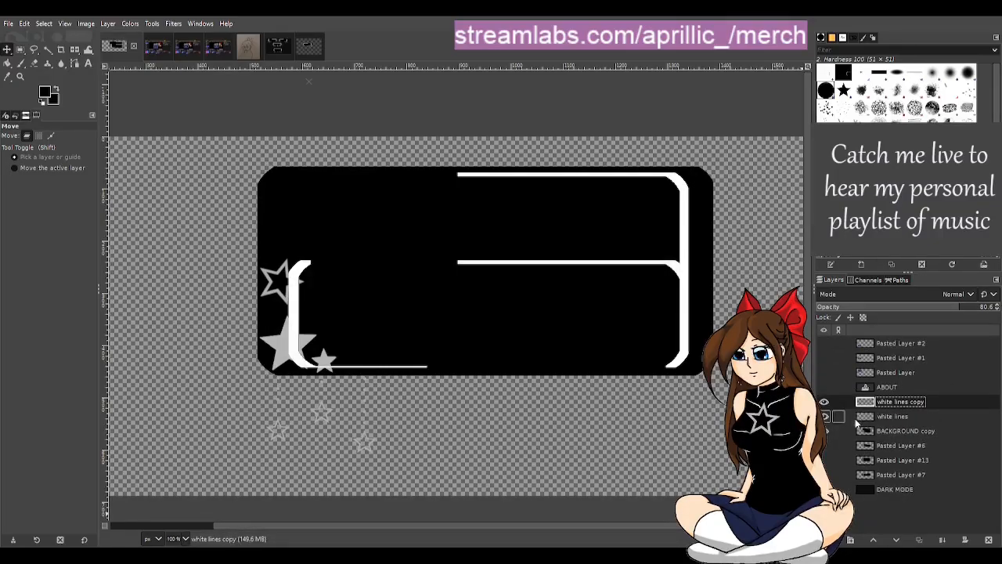
pyautogui.click(893, 415)
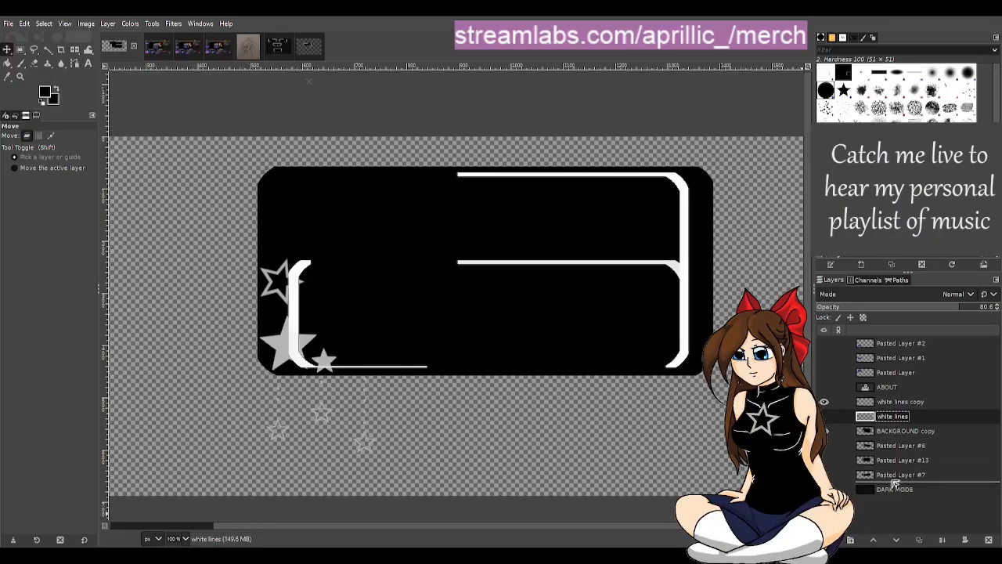
pyautogui.moveTo(901, 341); pyautogui.dragTo(902, 345)
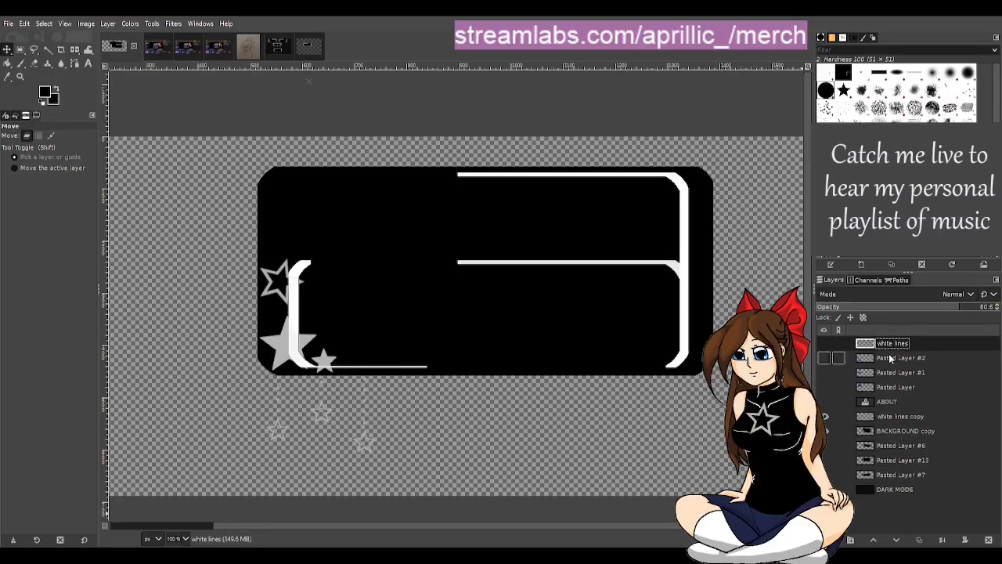
pyautogui.click(829, 358)
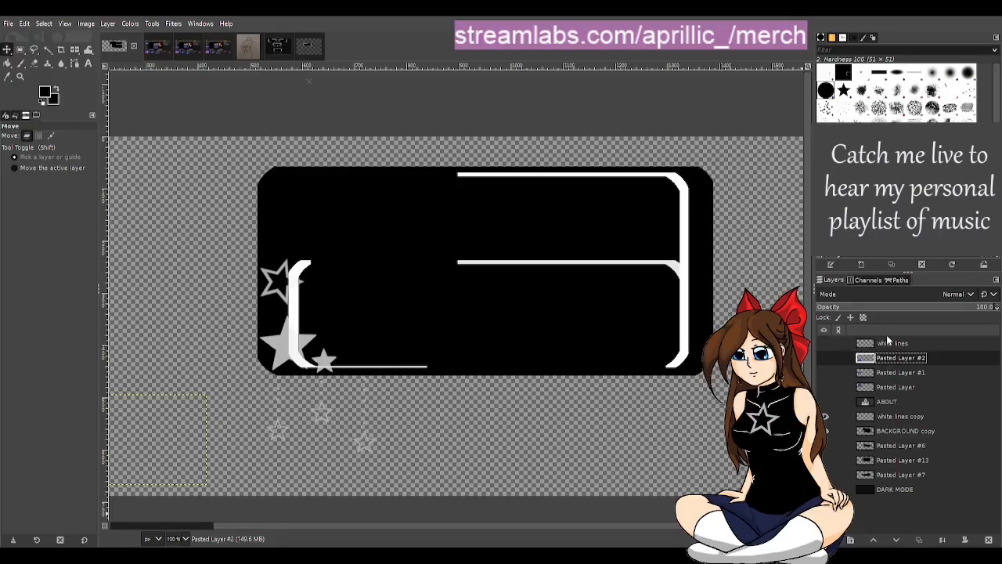
# Step: On the white lines copy layer, erase the right-hand lines within a rectangular selection of about 517 × 354 px
pyautogui.click(893, 416)
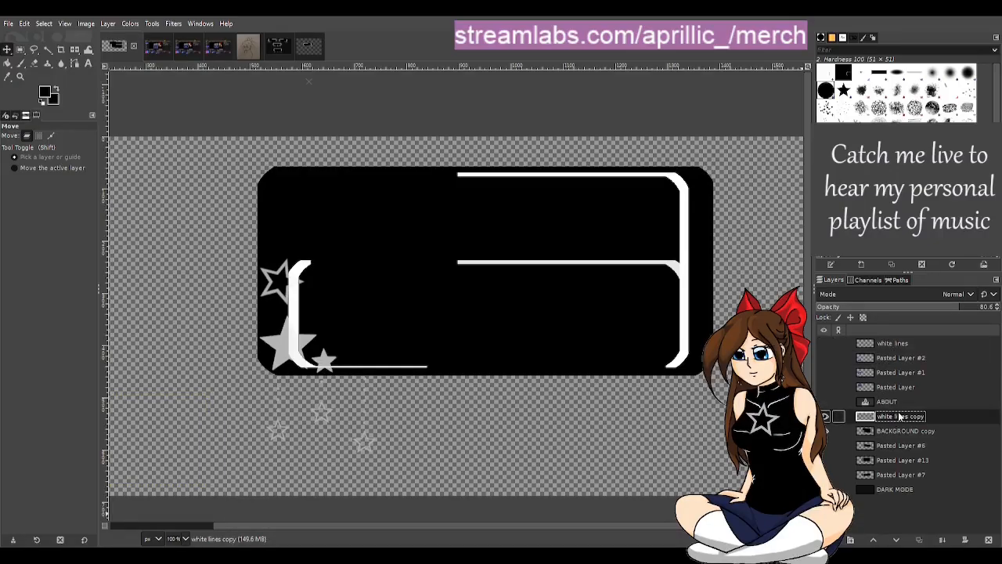
pyautogui.click(20, 50)
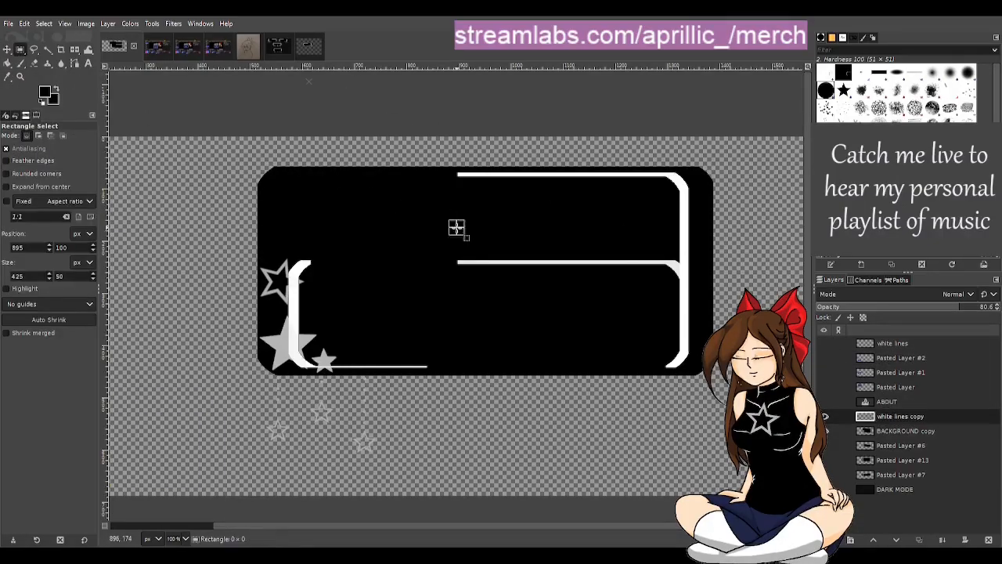
pyautogui.moveTo(457, 228); pyautogui.dragTo(725, 410)
pyautogui.press('Delete')
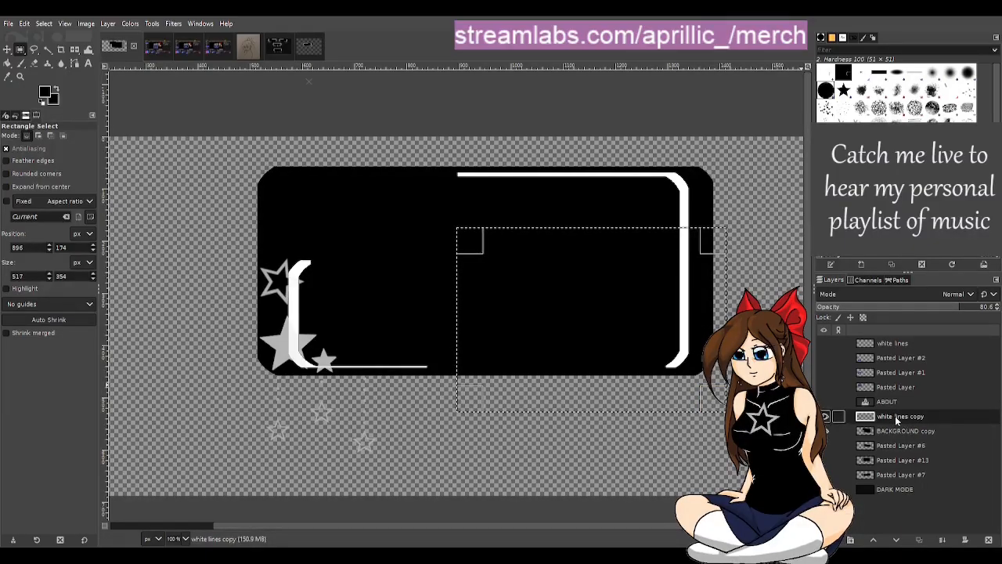
pyautogui.click(825, 417)
pyautogui.click(825, 417)
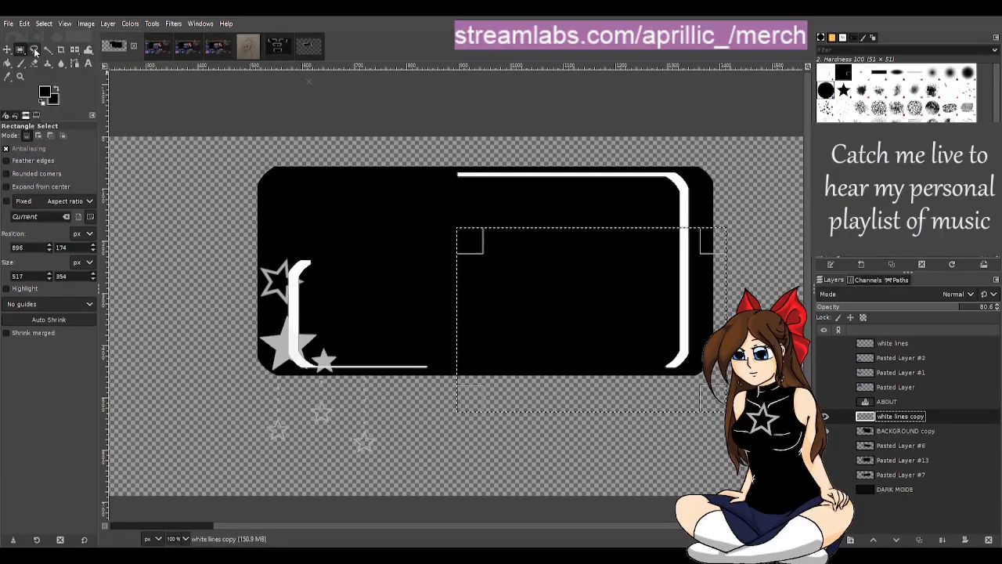
pyautogui.click(48, 50)
pyautogui.click(174, 150)
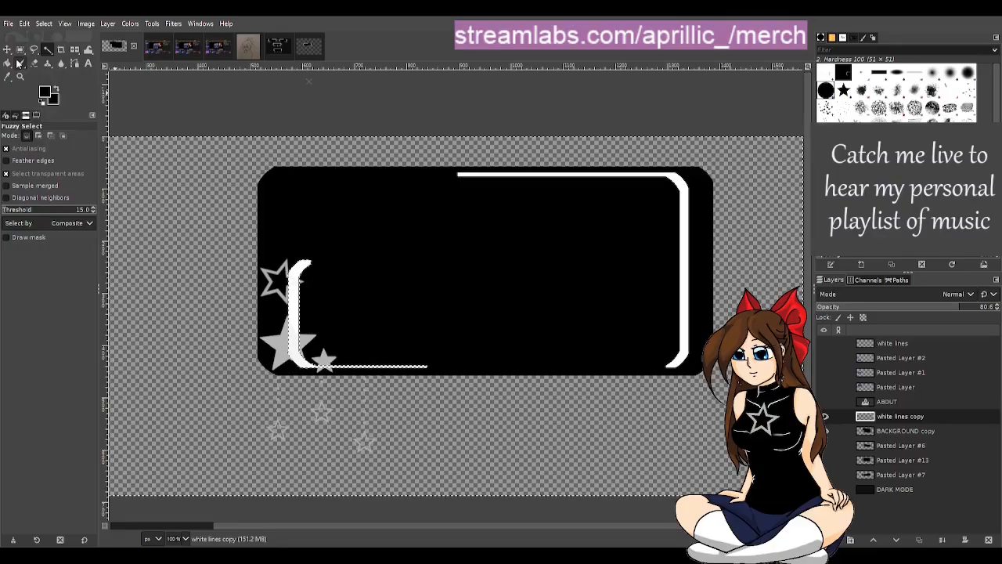
pyautogui.click(20, 49)
pyautogui.scroll(2, 274, 312)
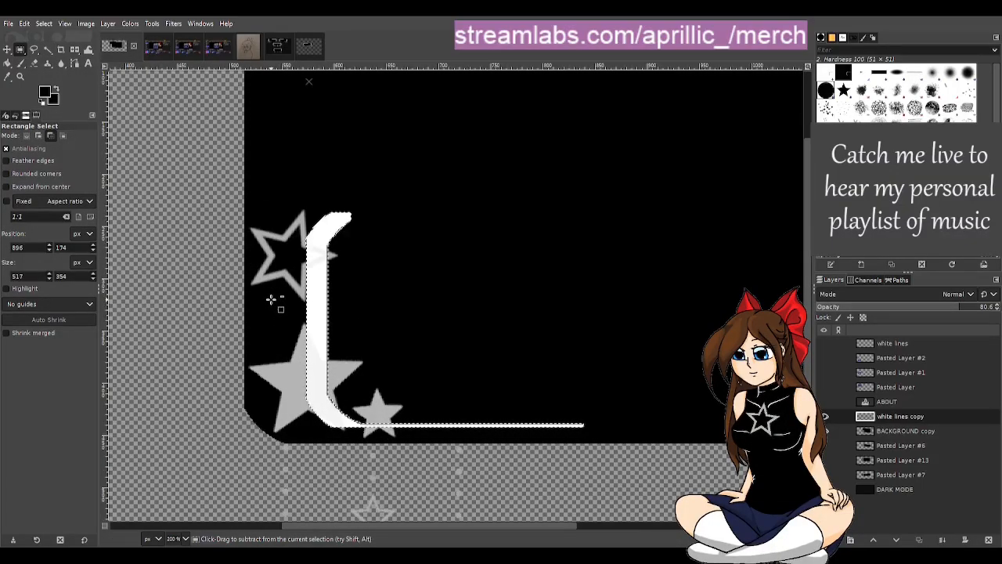
pyautogui.scroll(-2, 280, 293)
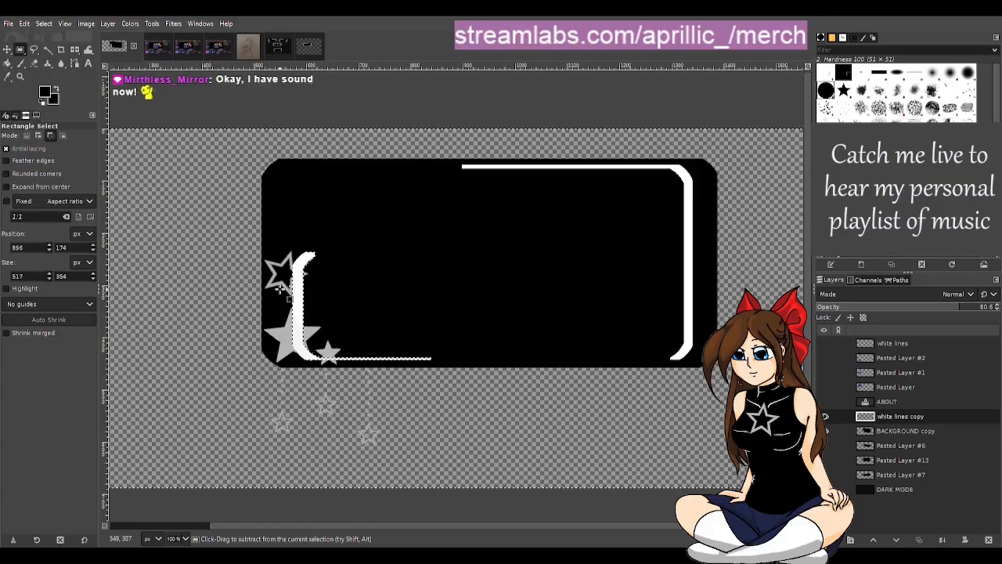
pyautogui.click(48, 50)
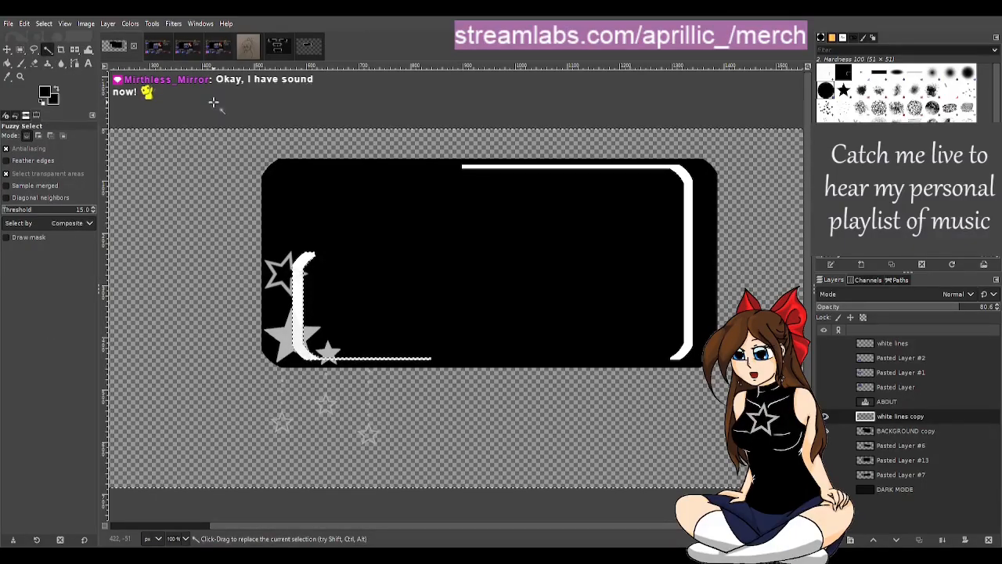
pyautogui.scroll(-1, 286, 227)
pyautogui.scroll(2, 318, 285)
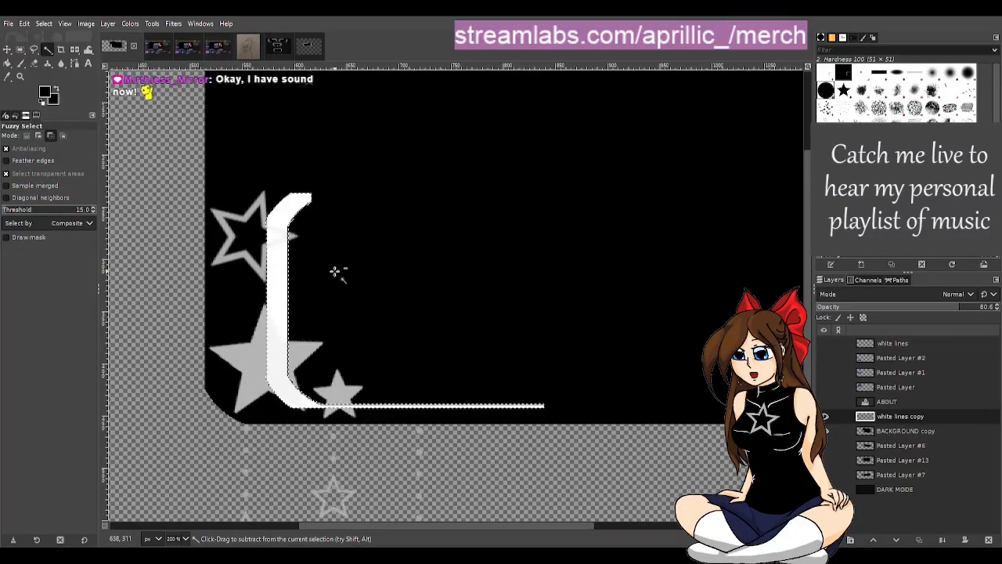
pyautogui.scroll(-4, 185, 147)
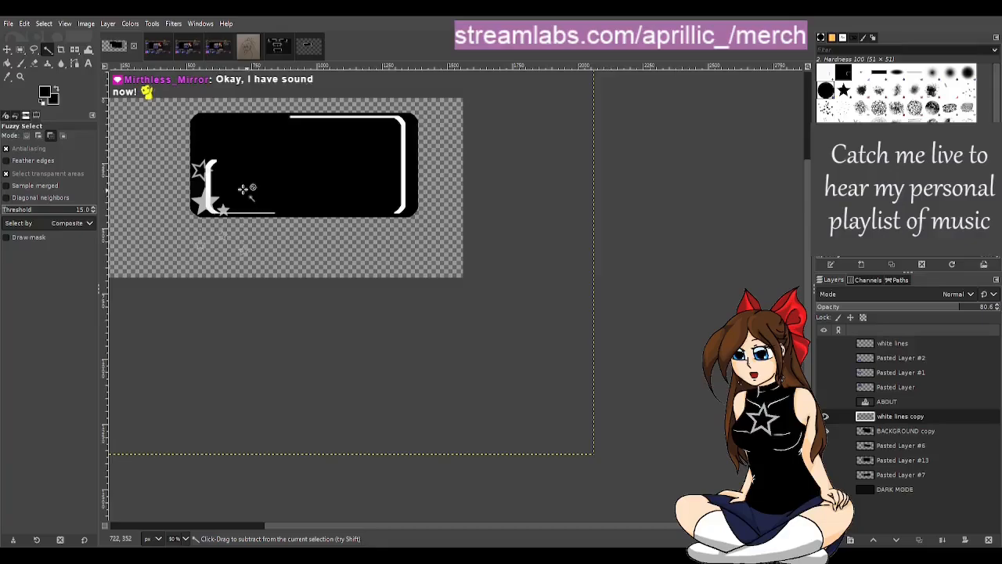
pyautogui.scroll(3, 169, 165)
pyautogui.scroll(1, 178, 164)
pyautogui.scroll(1, 362, 172)
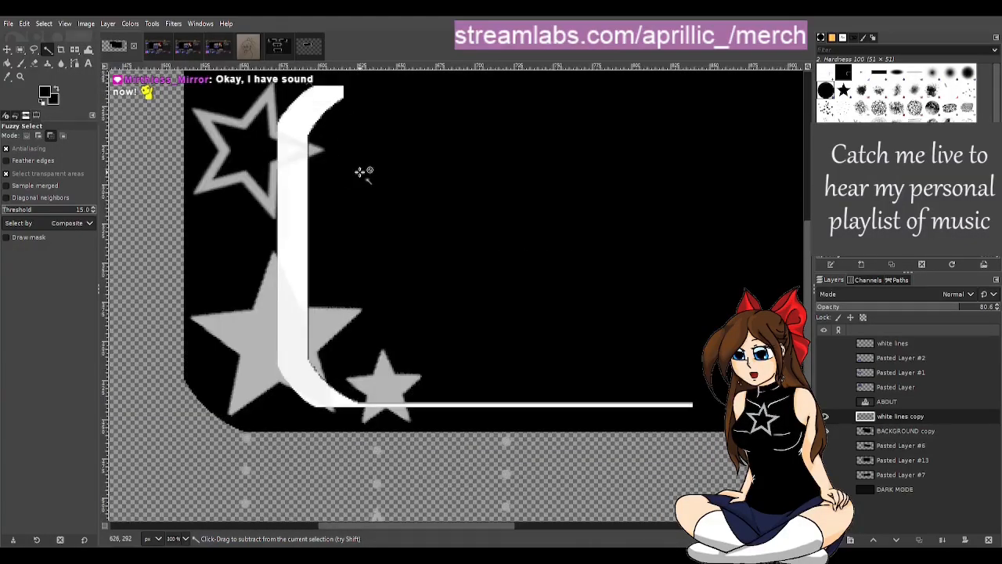
# Step: Copy the upper part of the left-hand bracket from a rectangular selection of about 60 × 190 px into a new layer
pyautogui.click(21, 49)
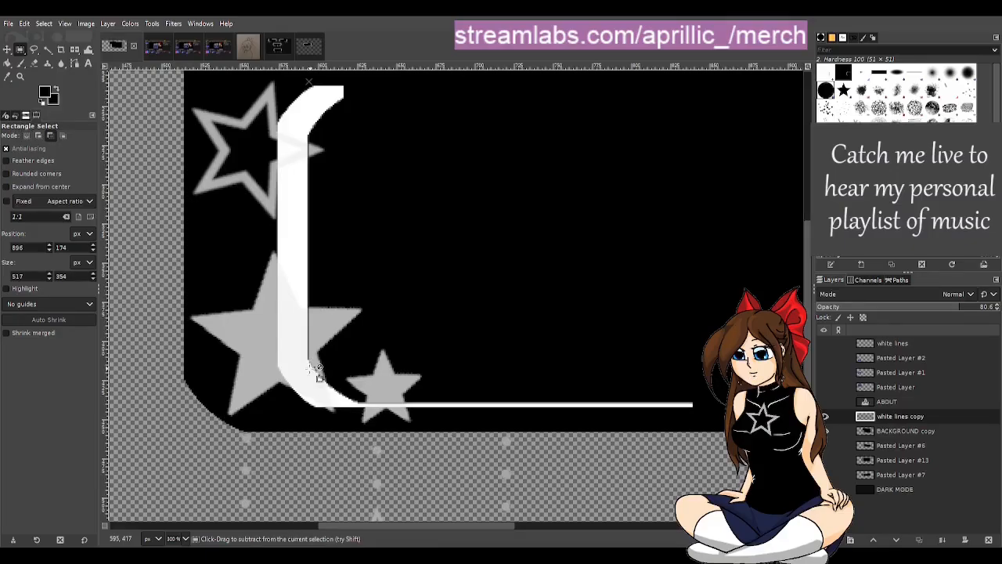
pyautogui.scroll(5, 315, 367)
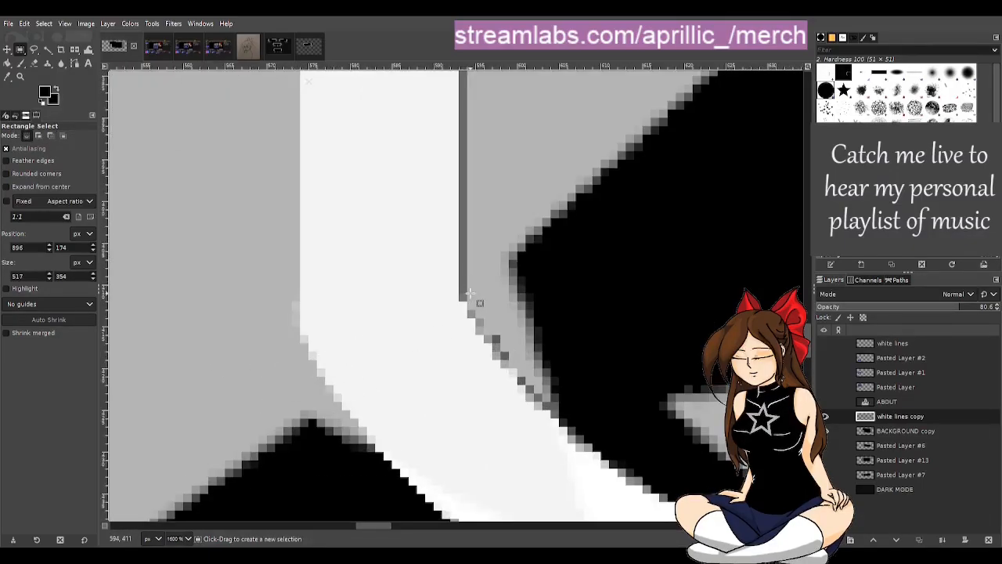
pyautogui.moveTo(472, 293); pyautogui.dragTo(290, 211)
pyautogui.scroll(-7, 293, 211)
pyautogui.scroll(-2, 290, 211)
pyautogui.scroll(-1, 290, 210)
pyautogui.moveTo(291, 209); pyautogui.dragTo(282, 265)
pyautogui.scroll(4, 275, 118)
pyautogui.press('ctrl')
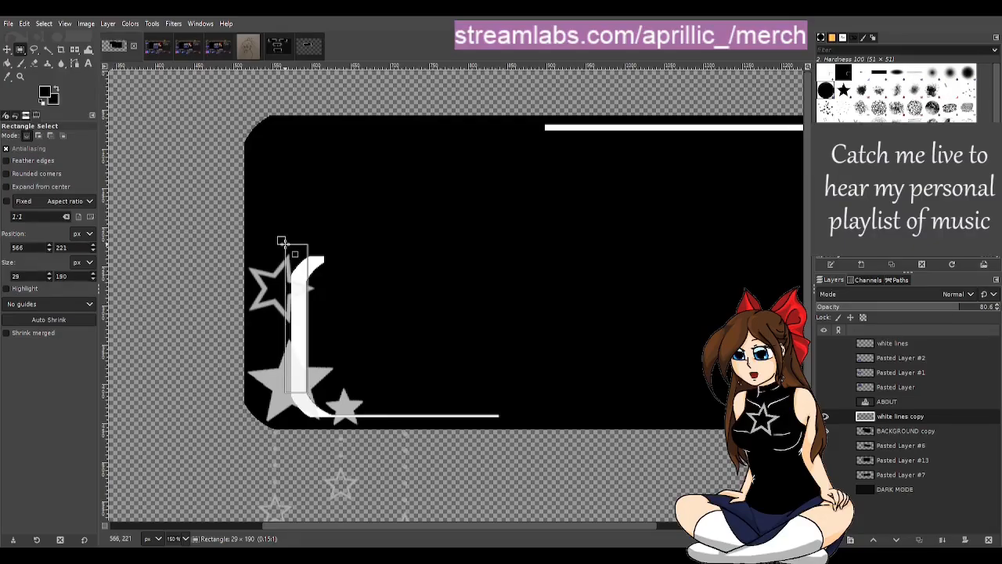
pyautogui.moveTo(309, 290); pyautogui.dragTo(338, 293)
pyautogui.hotkey('ctrl', 'c')
pyautogui.hotkey('ctrl', 'v')
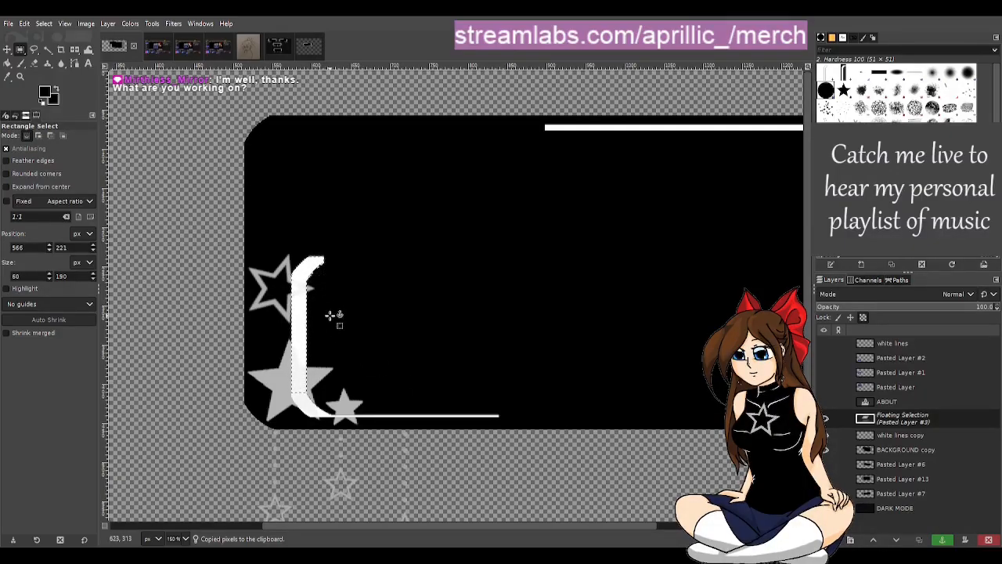
pyautogui.click(829, 539)
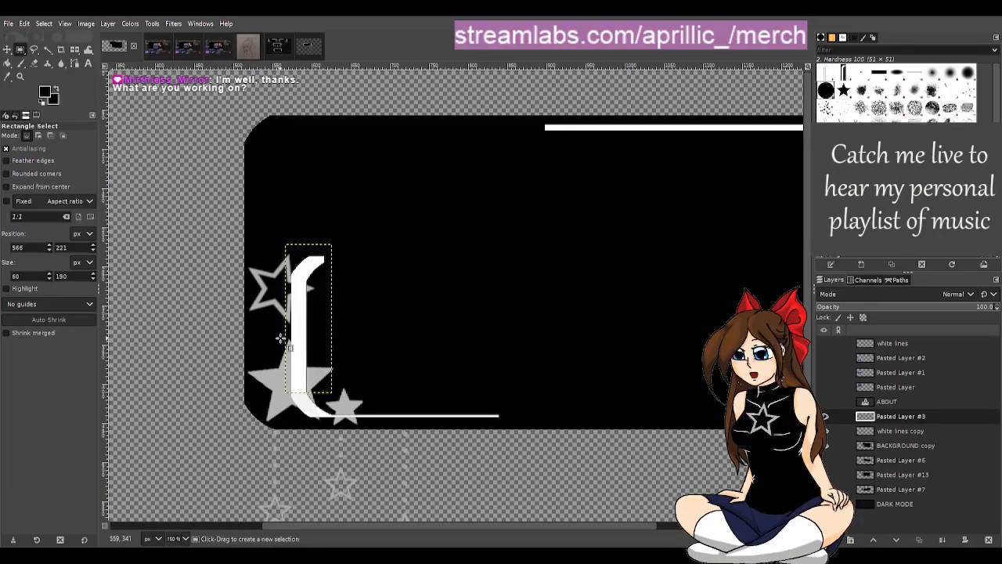
# Step: Show the Starting Soon reference layer and view the full Twitch Studio layout in the ts ssoon.png image
pyautogui.scroll(-2, 281, 338)
pyautogui.click(828, 399)
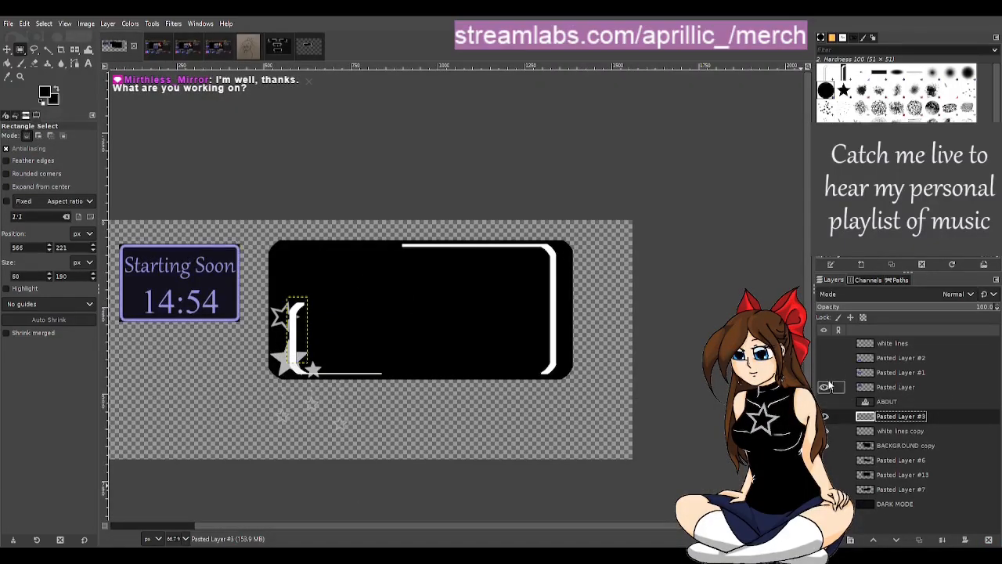
pyautogui.click(163, 48)
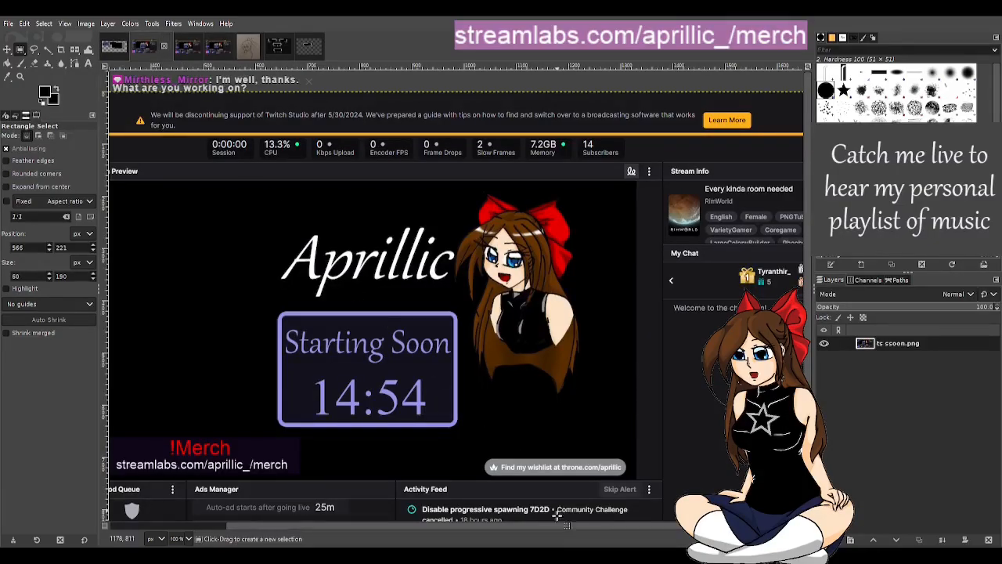
pyautogui.hscroll(-3, 487, 527)
pyautogui.scroll(-1, 537, 450)
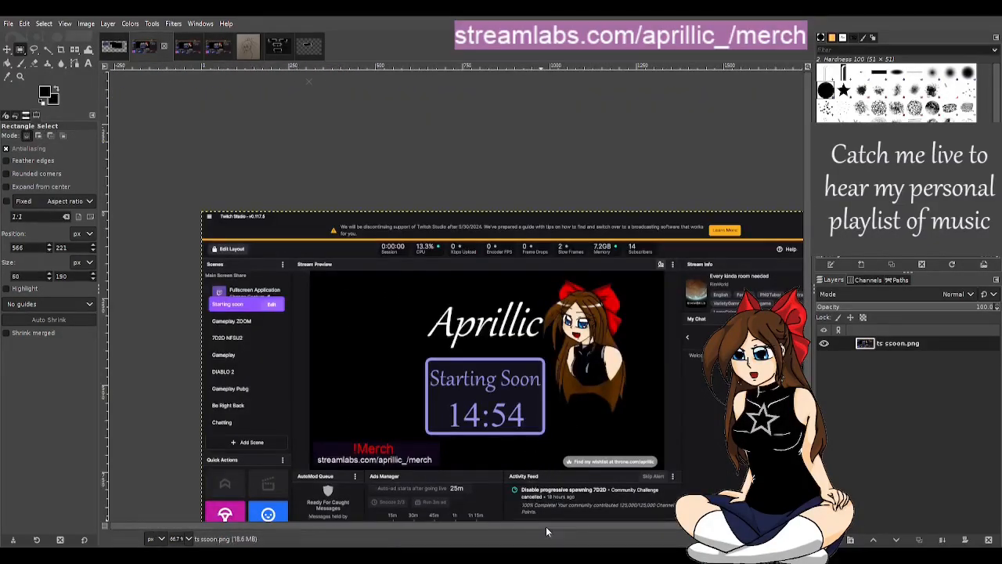
pyautogui.moveTo(511, 524); pyautogui.dragTo(557, 525)
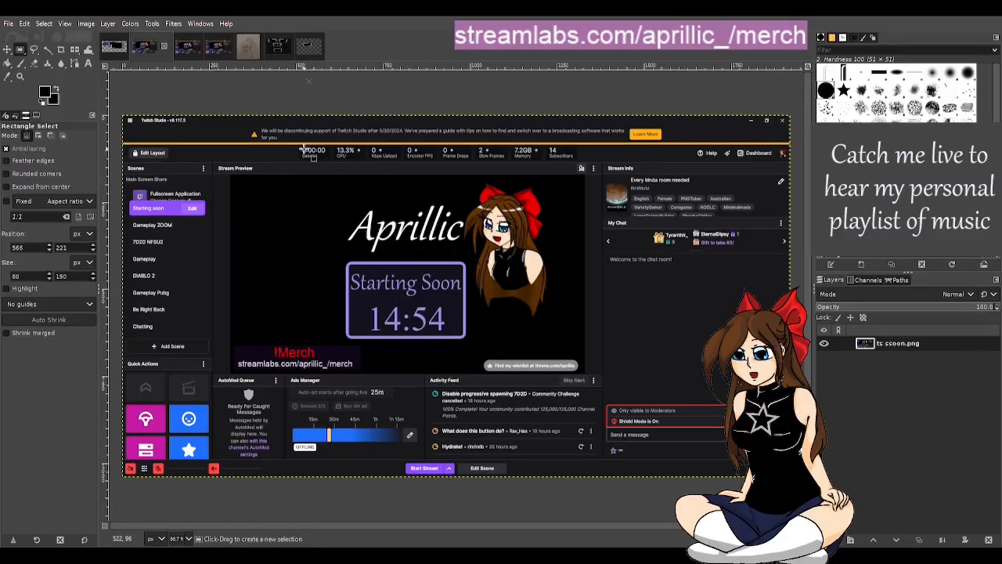
# Step: Create a new image with a black background and paste the copied Streamlabs Desktop screenshot into it
pyautogui.click(284, 51)
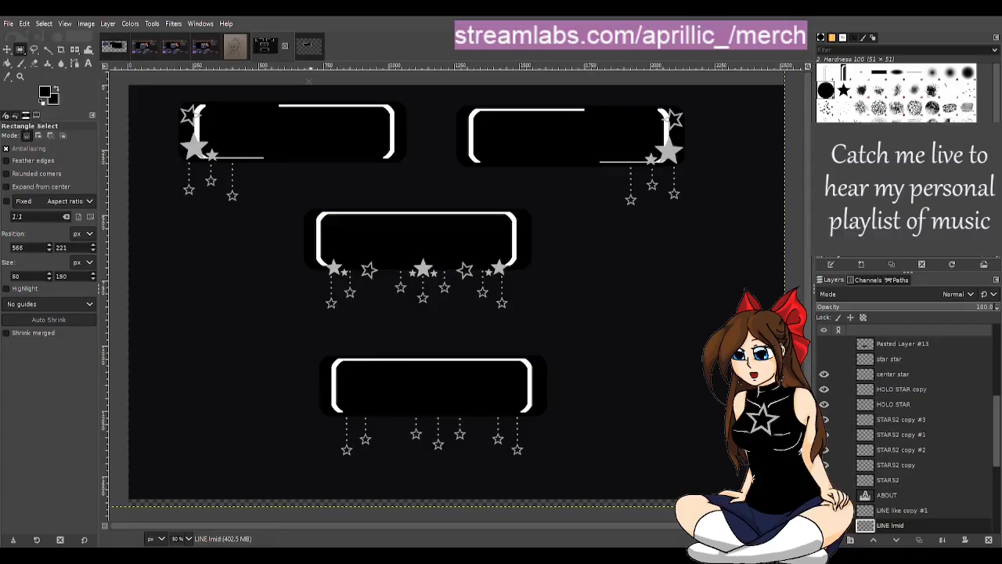
pyautogui.click(142, 141)
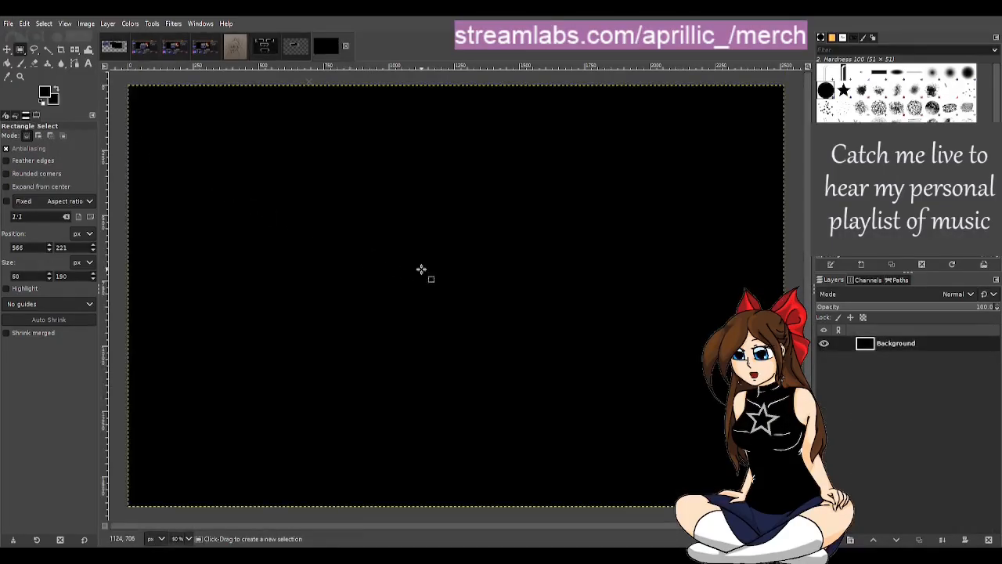
pyautogui.scroll(-1, 441, 281)
pyautogui.hotkey('ctrl', 'v')
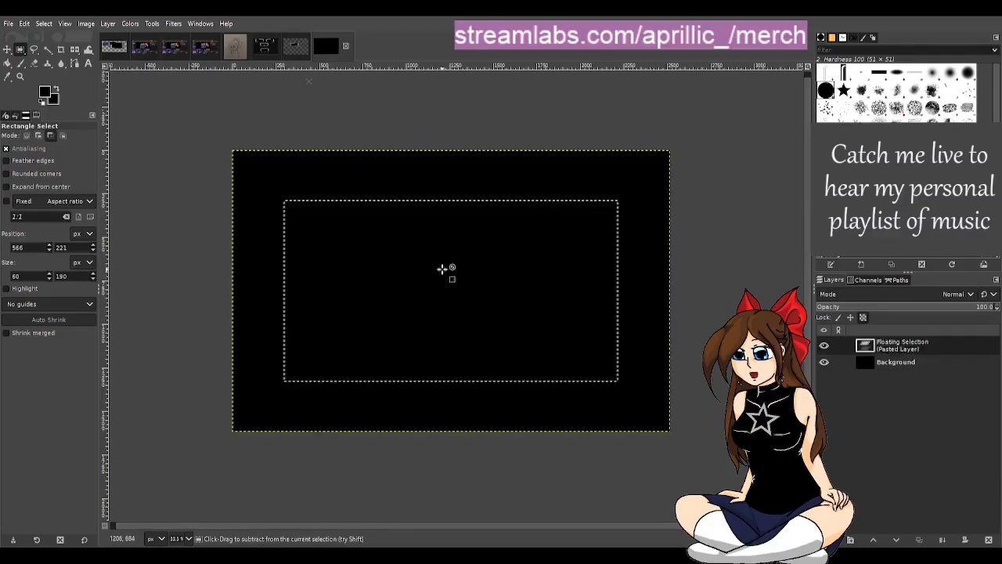
# Step: Examine the scenes, sources and stream chat areas in the pasted Streamlabs Desktop screenshot
pyautogui.scroll(1, 539, 319)
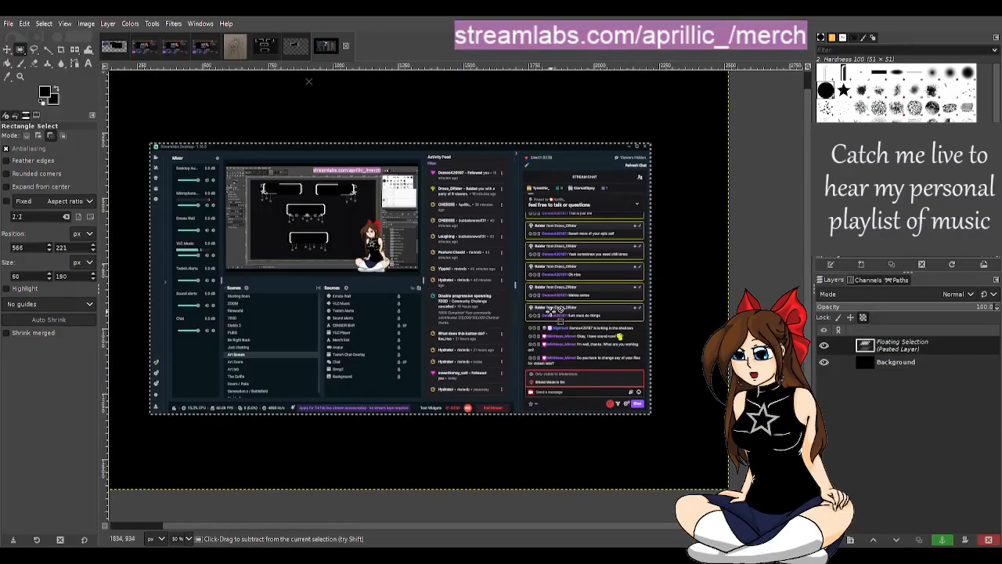
pyautogui.scroll(1, 253, 289)
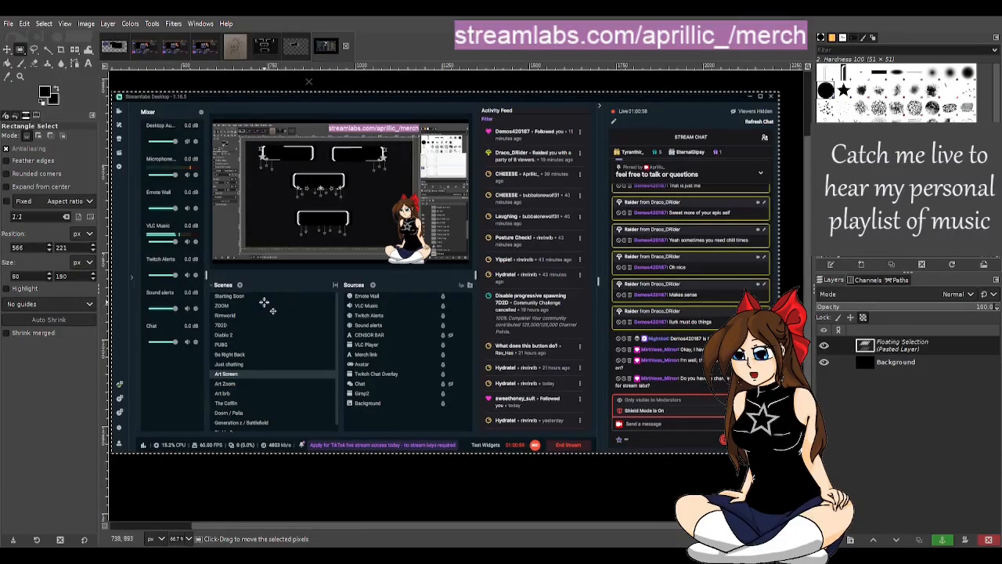
pyautogui.scroll(2, 251, 306)
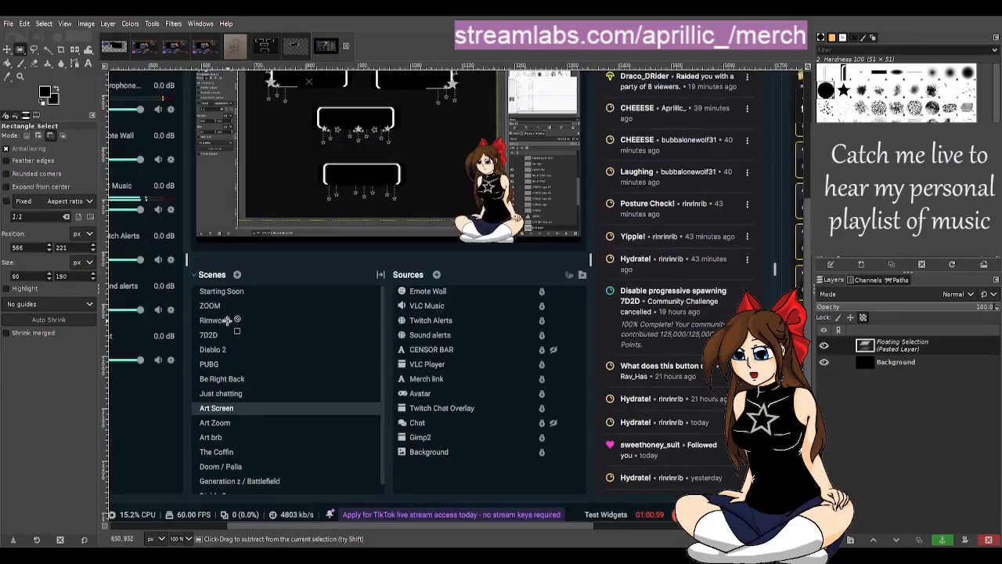
pyautogui.scroll(-2, 235, 315)
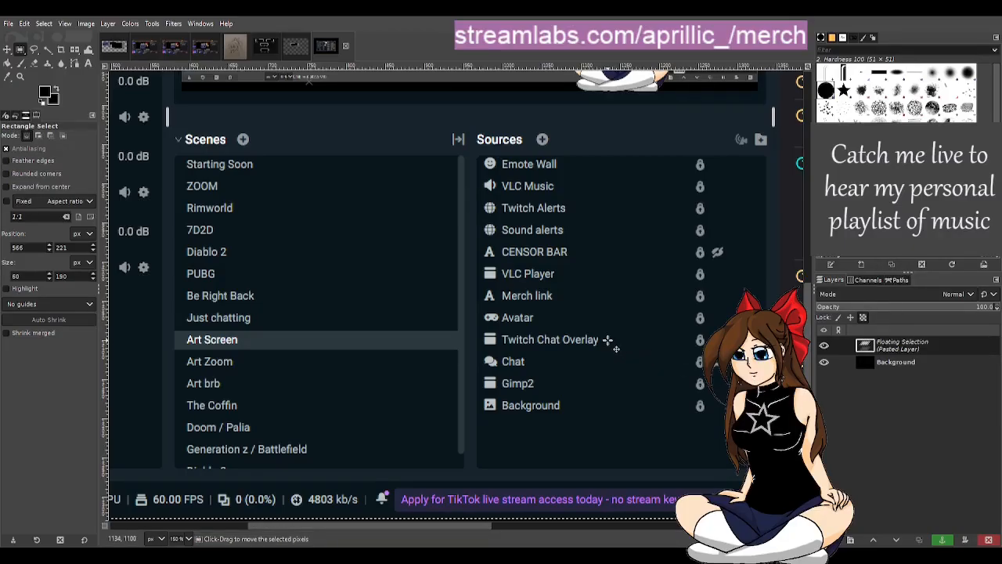
pyautogui.keyDown('ctrl'); pyautogui.scroll(-2, 611, 340); pyautogui.keyUp('ctrl')
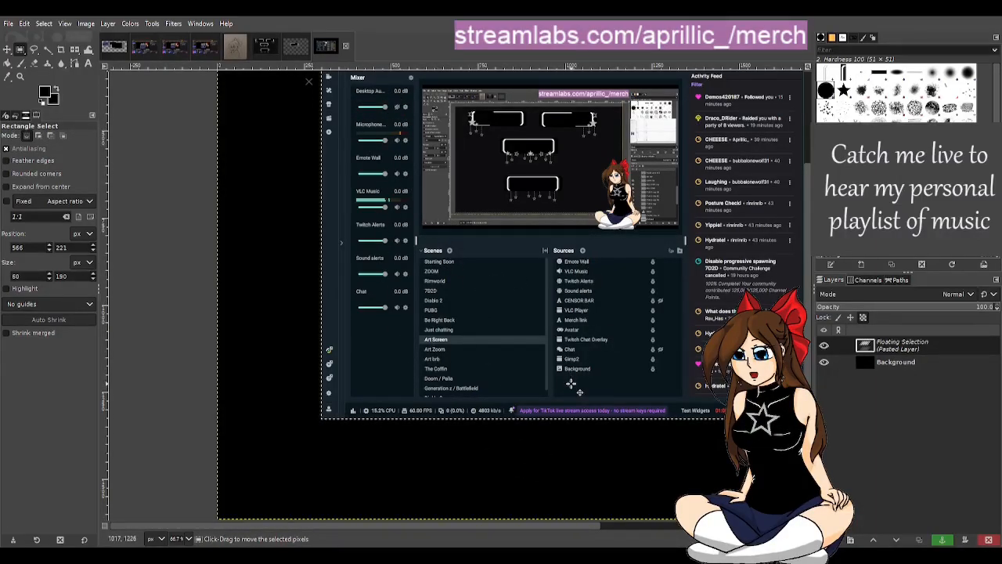
pyautogui.moveTo(595, 528); pyautogui.dragTo(666, 524)
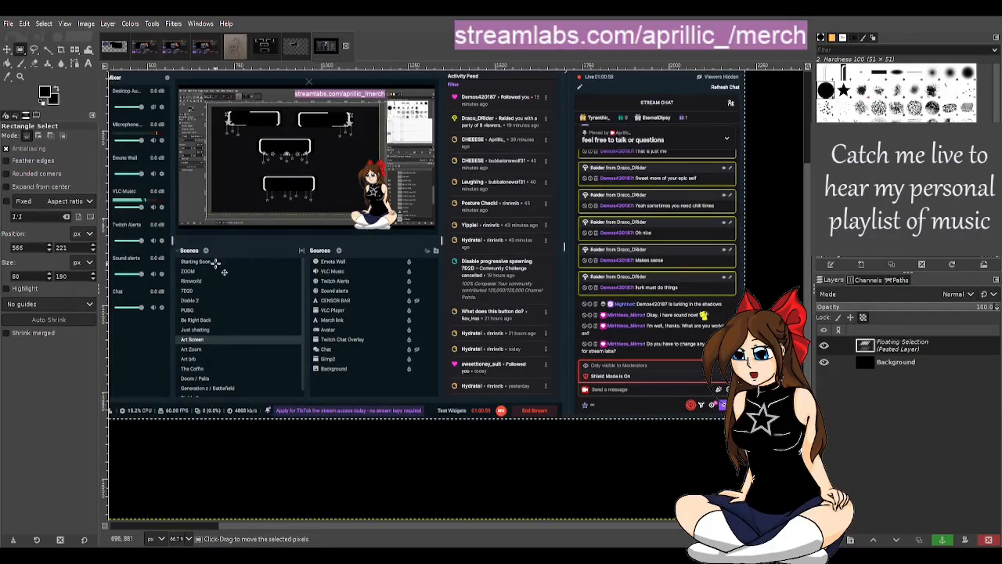
# Step: Undo the move of the pasted Streamlabs screenshot and convert the floating selection into its own layer
pyautogui.moveTo(217, 263); pyautogui.dragTo(317, 470)
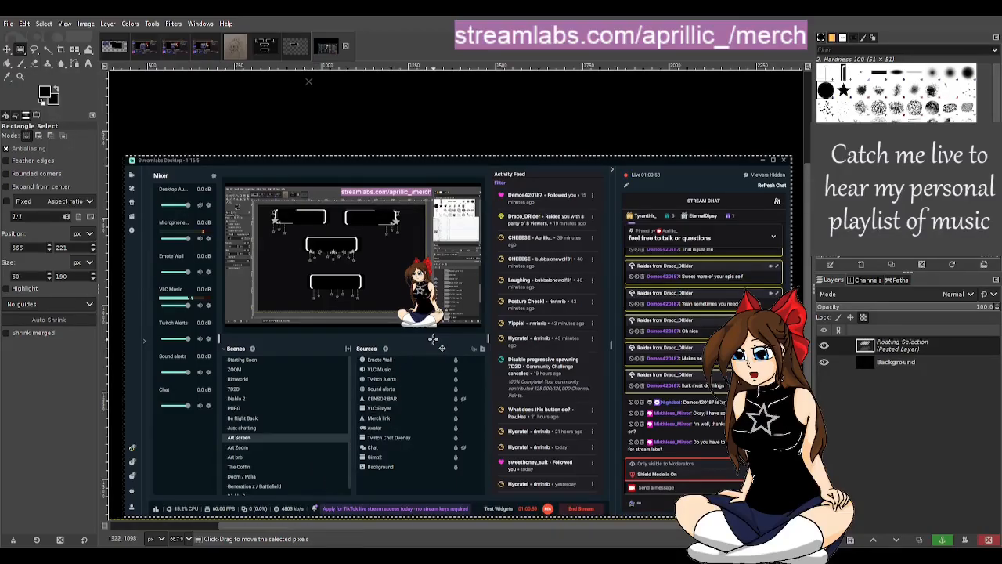
pyautogui.hotkey('ctrl', 'z')
pyautogui.scroll(-2, 474, 343)
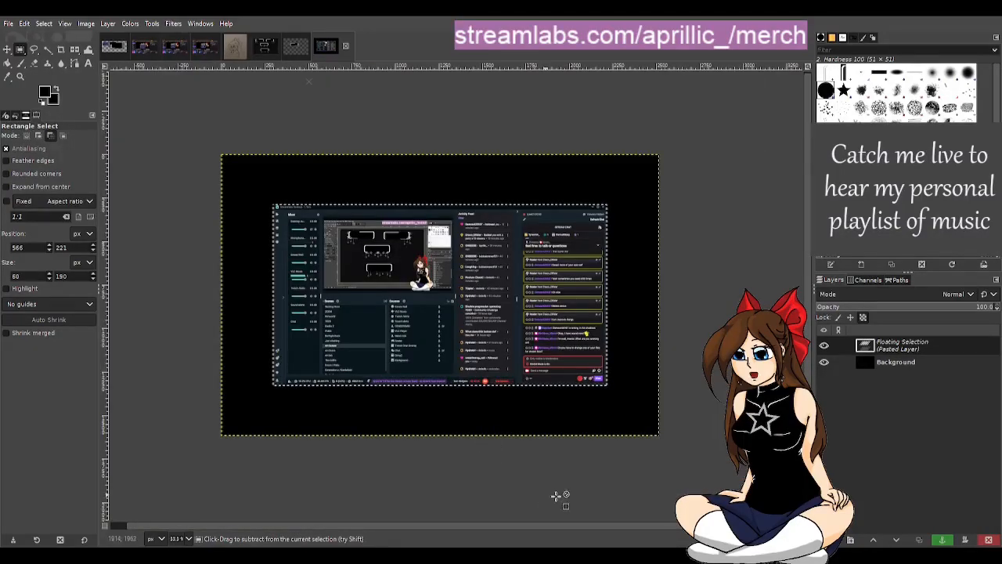
pyautogui.hotkey('shift', 'ctrl', 'n')
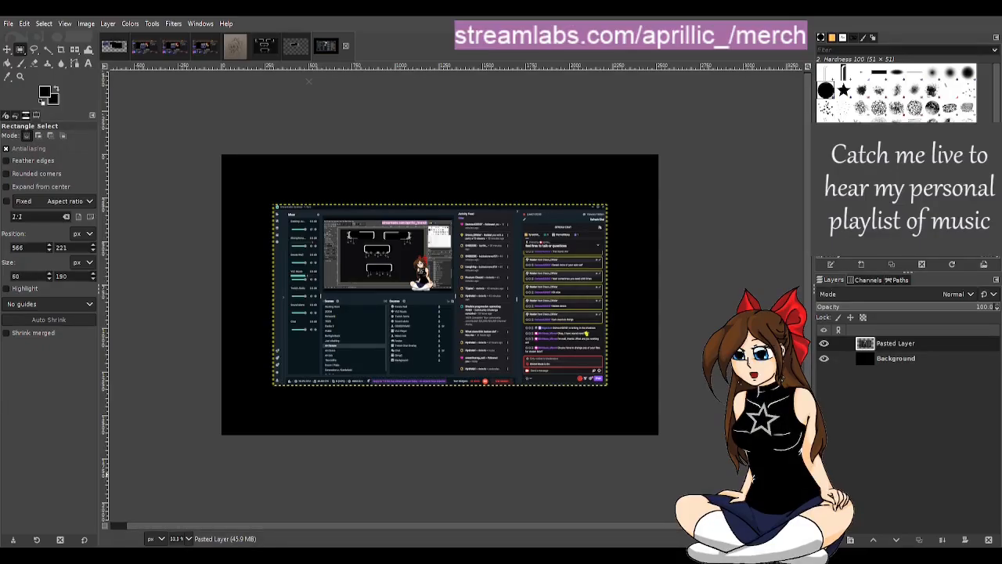
# Step: Add placement2.png as a new layer and scale it to 1861 × 1050 px over the Streamlabs screenshot
pyautogui.moveTo(0, 204); pyautogui.dragTo(362, 204)
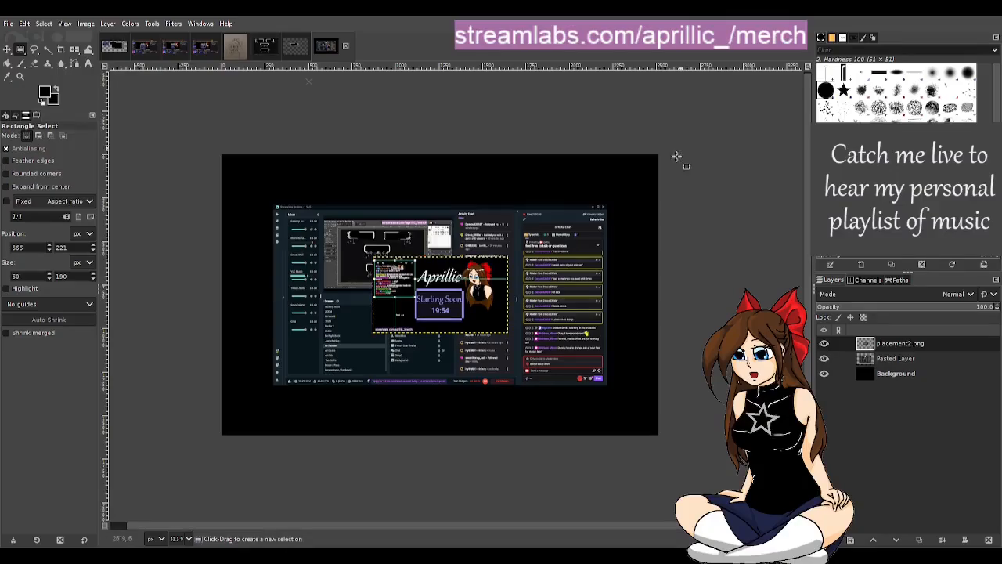
pyautogui.hotkey('shift', 's')
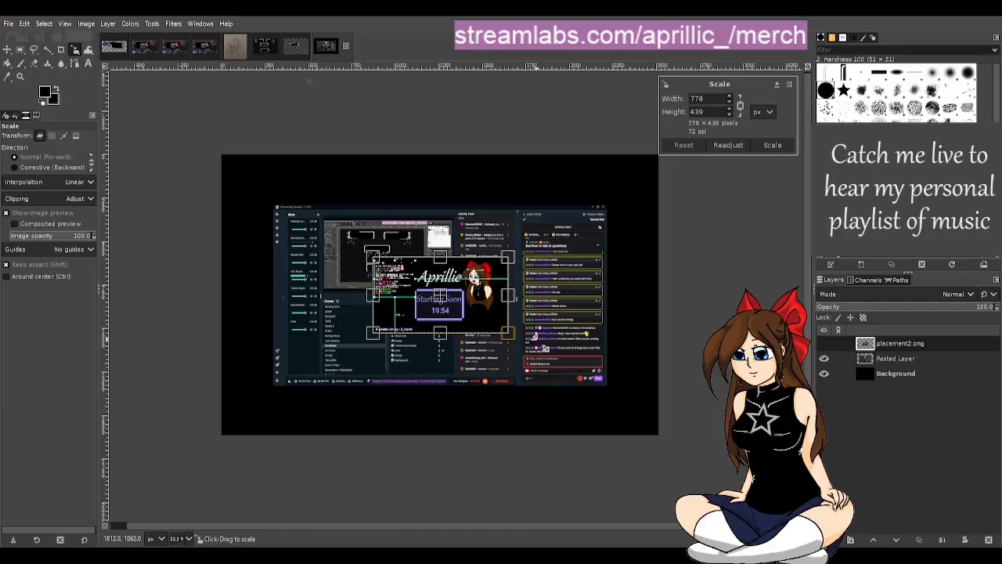
pyautogui.moveTo(510, 258); pyautogui.dragTo(611, 231)
pyautogui.moveTo(373, 335); pyautogui.dragTo(278, 386)
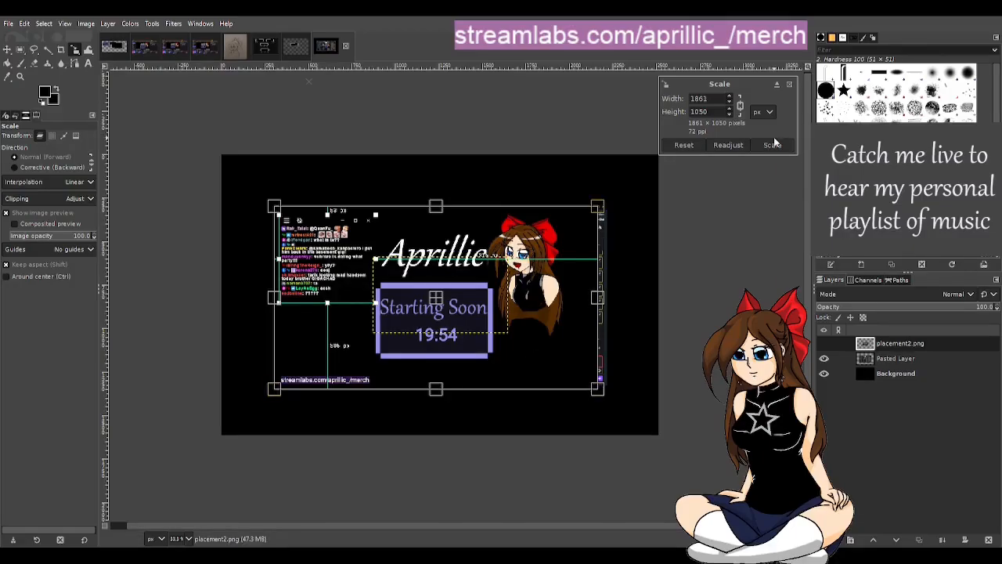
pyautogui.click(773, 145)
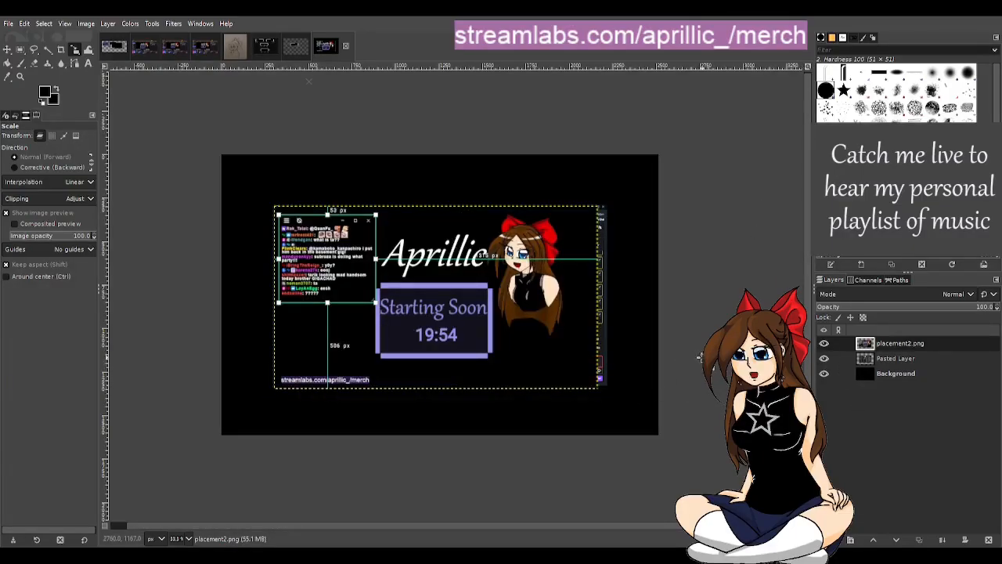
# Step: Compare the Starting Soon box in the enlarged placement2.png layer with the one in the ts ssoon.png image
pyautogui.click(8, 49)
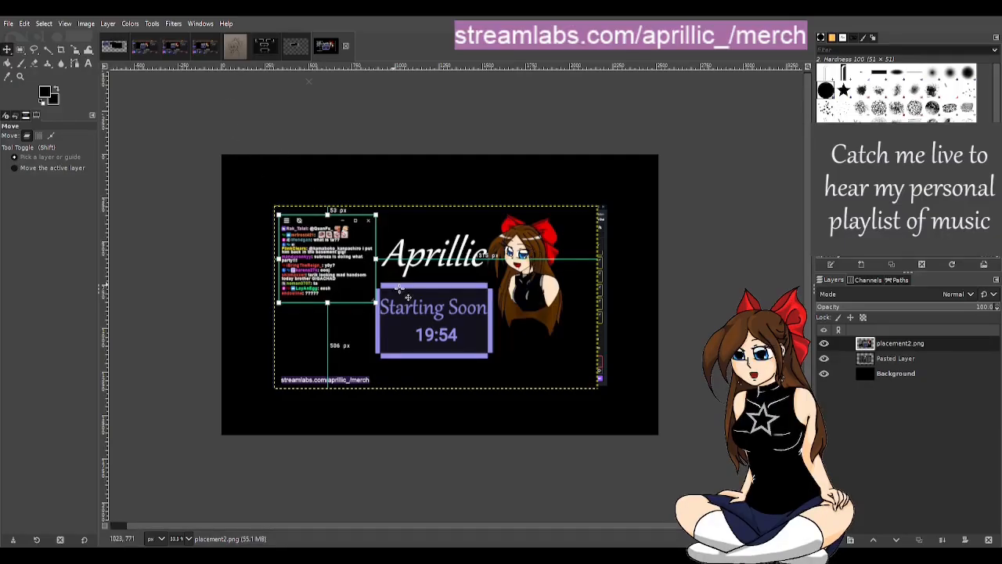
pyautogui.press('ctrl')
pyautogui.scroll(2, 499, 332)
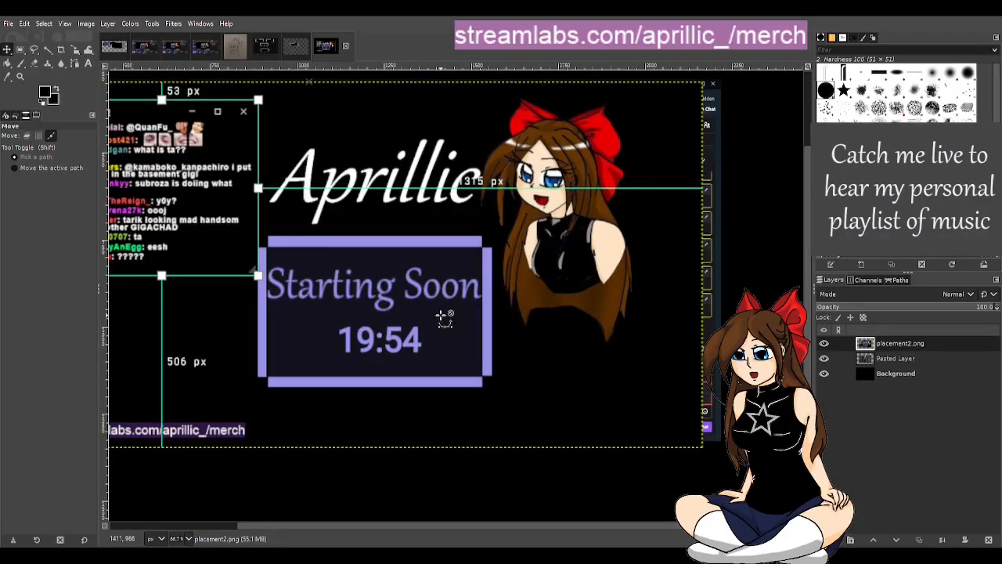
pyautogui.click(148, 47)
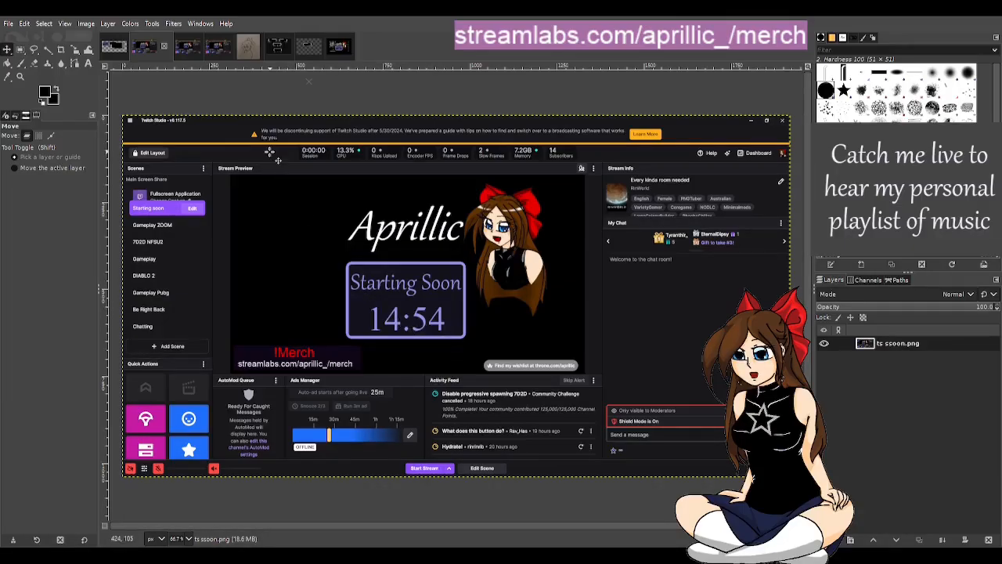
# Step: Check placement2.png against the Starting Soon scene in ts ssoon.png once more, and hide the placement2.png layer over the Streamlabs screenshot
pyautogui.click(338, 52)
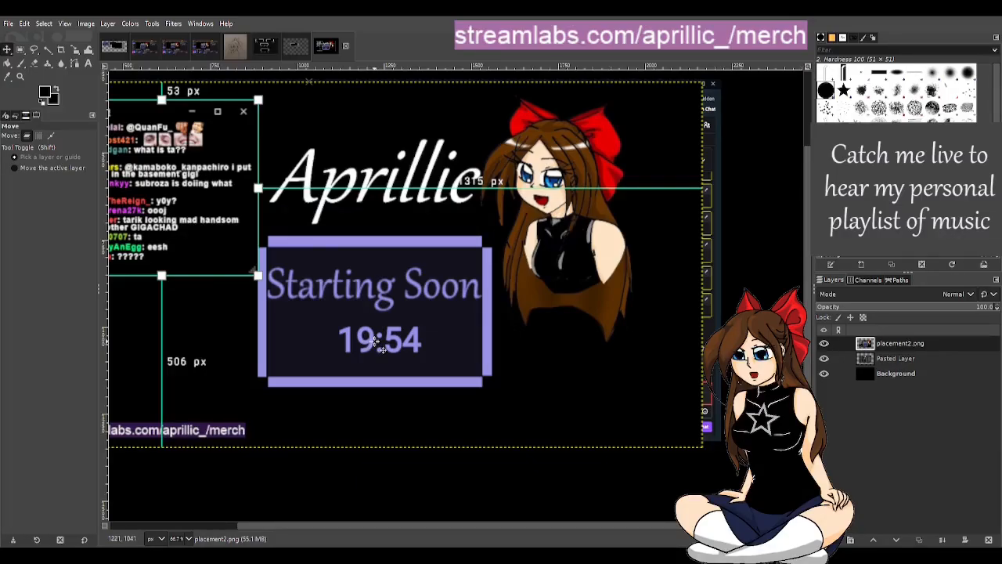
pyautogui.click(144, 52)
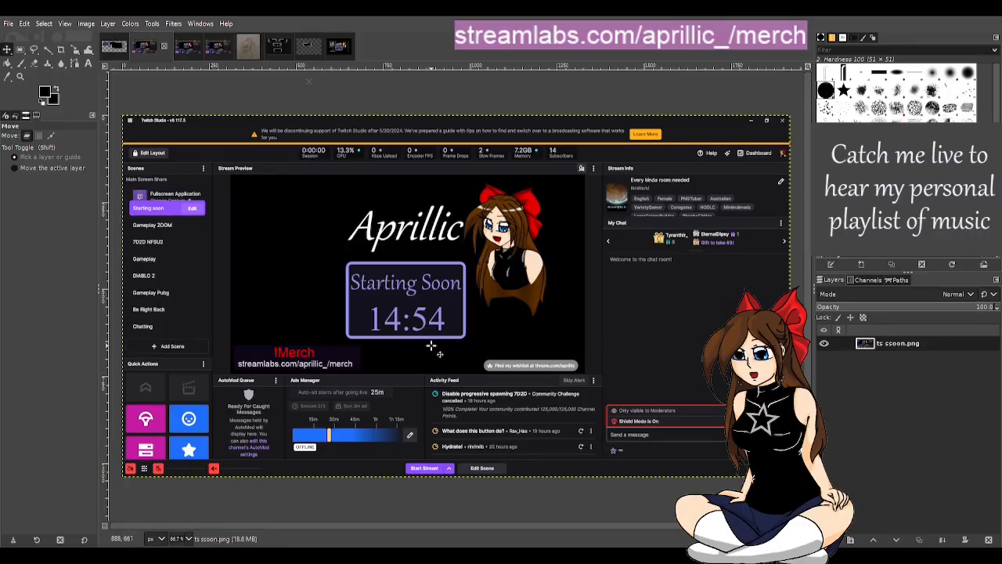
pyautogui.click(336, 53)
pyautogui.click(338, 45)
pyautogui.click(823, 344)
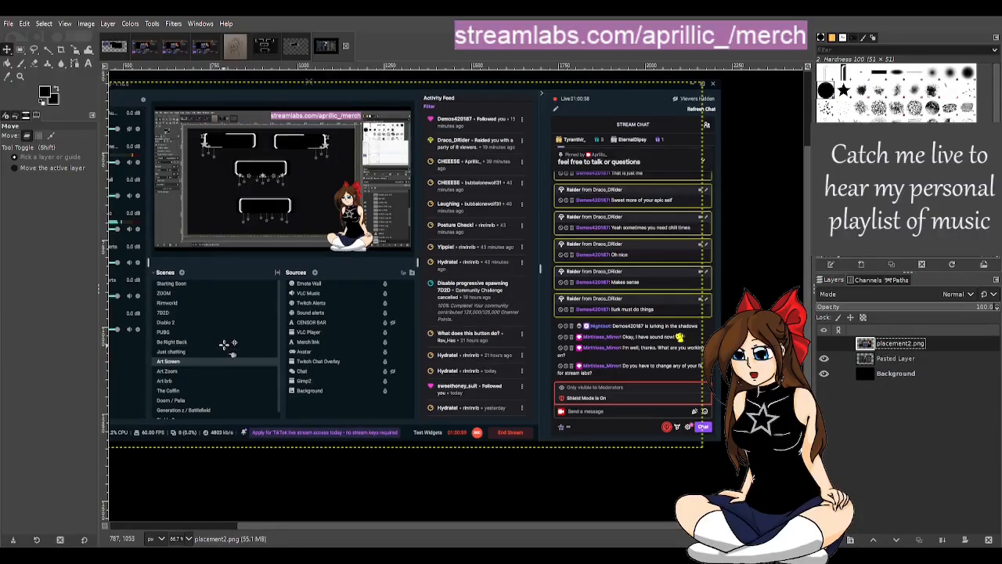
# Step: In the finished star panel image, show the DISCORD text layer and hide the ABOUT text layer
pyautogui.click(113, 48)
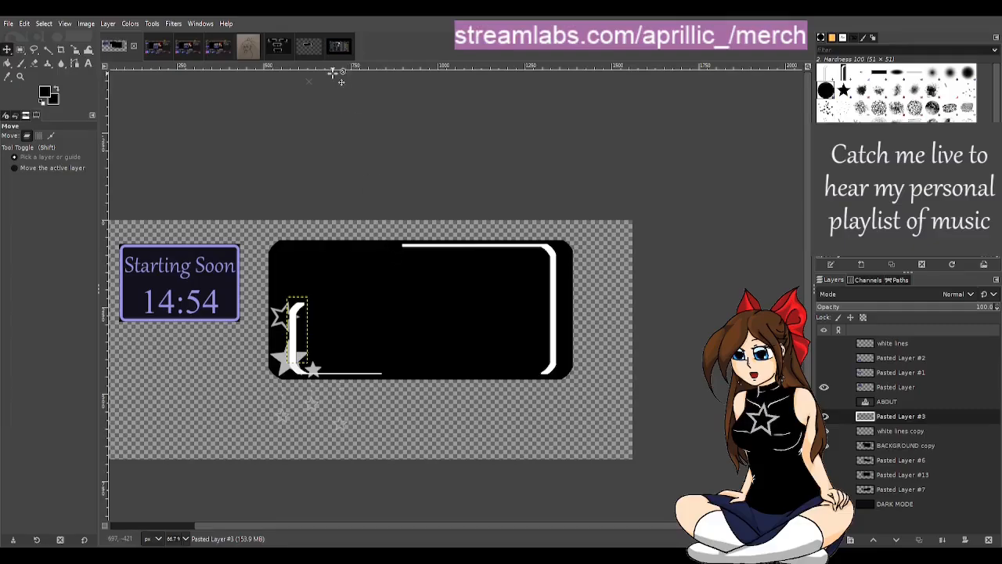
pyautogui.click(280, 50)
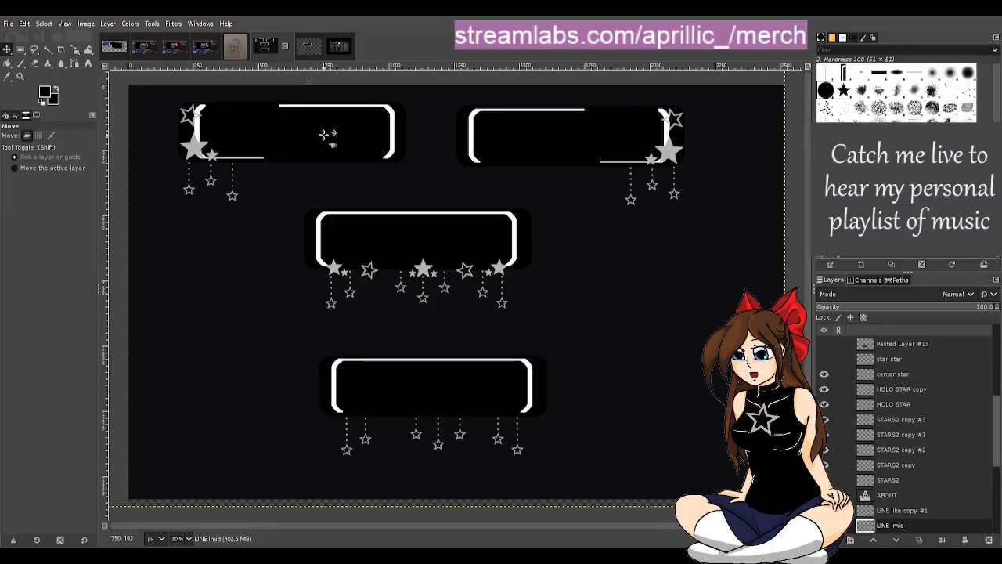
pyautogui.scroll(4, 911, 481)
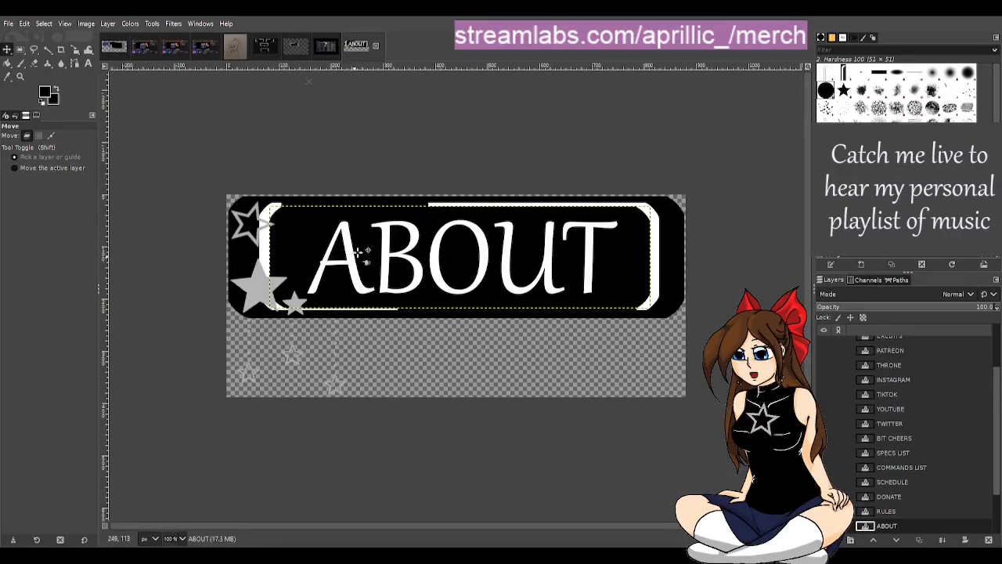
pyautogui.scroll(-1, 899, 501)
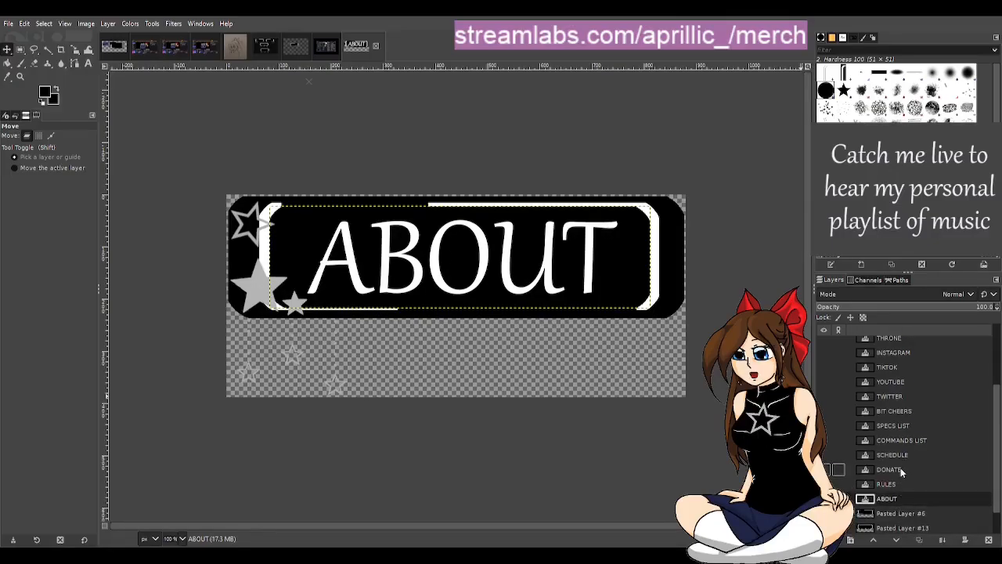
pyautogui.scroll(2, 905, 455)
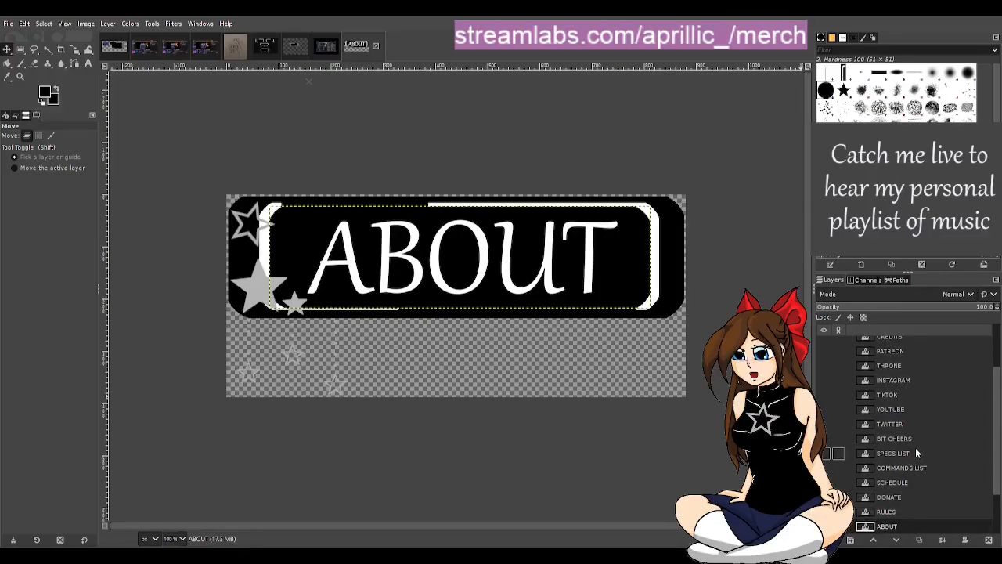
pyautogui.scroll(2, 915, 447)
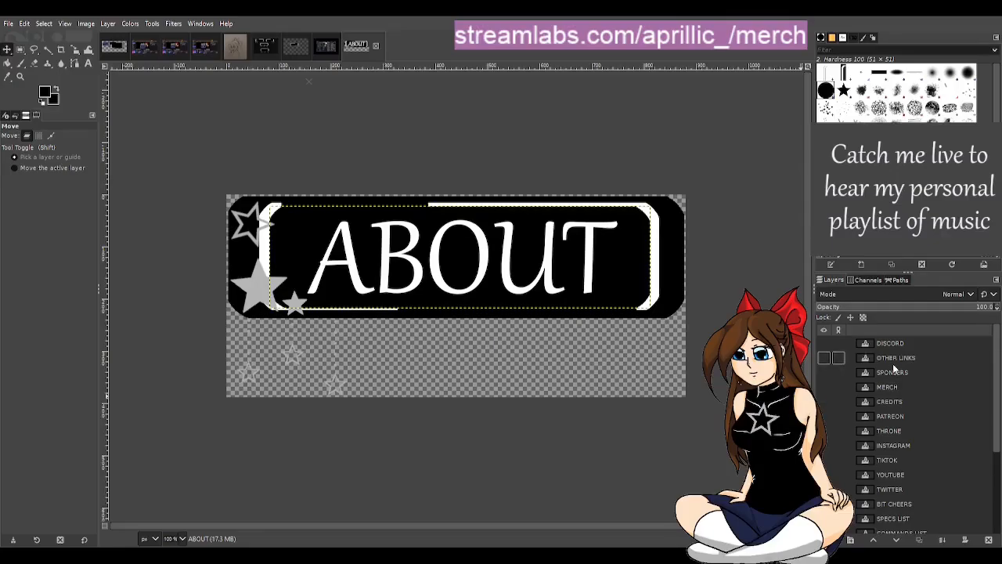
pyautogui.click(823, 343)
pyautogui.scroll(-3, 851, 454)
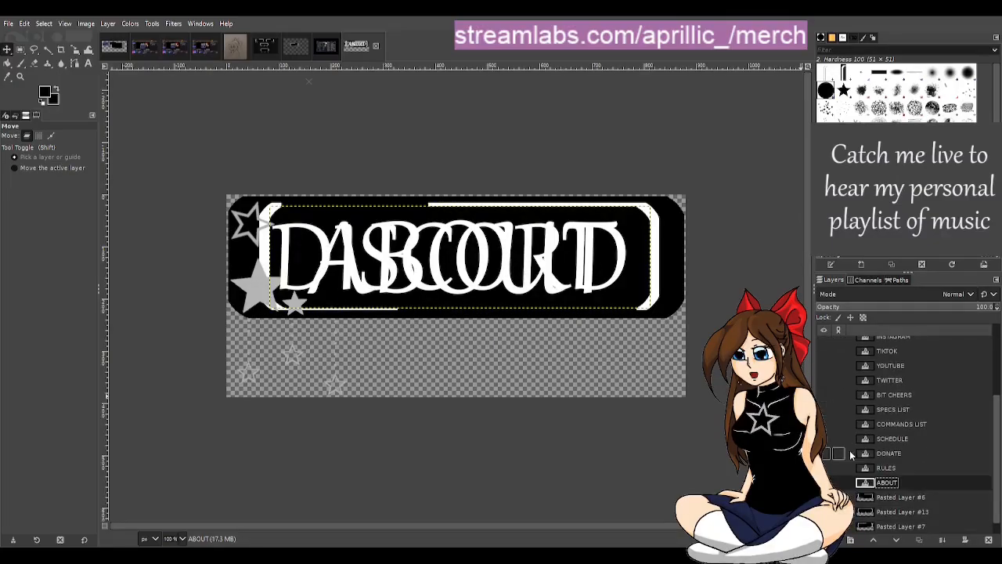
pyautogui.click(826, 482)
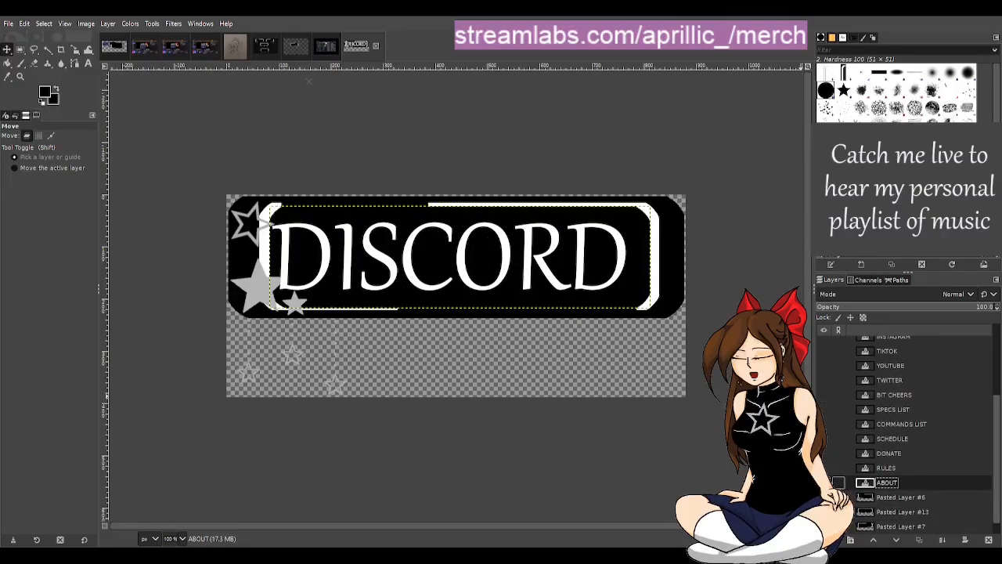
# Step: Swap the DISCORD panel's side-star frame for the centred-star frame on Pasted Layer #13 and select that layer
pyautogui.scroll(-1, 826, 482)
pyautogui.click(824, 526)
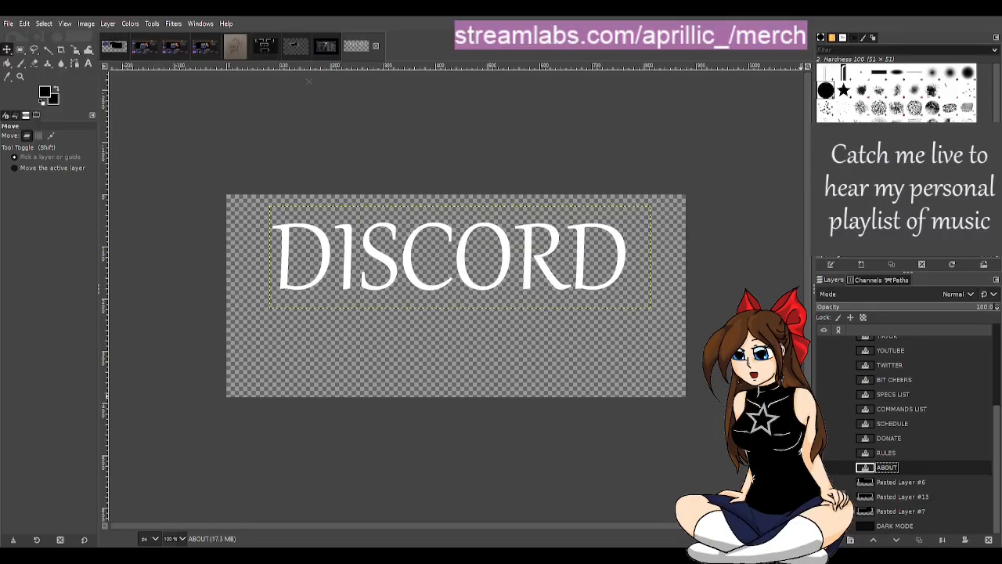
pyautogui.click(825, 526)
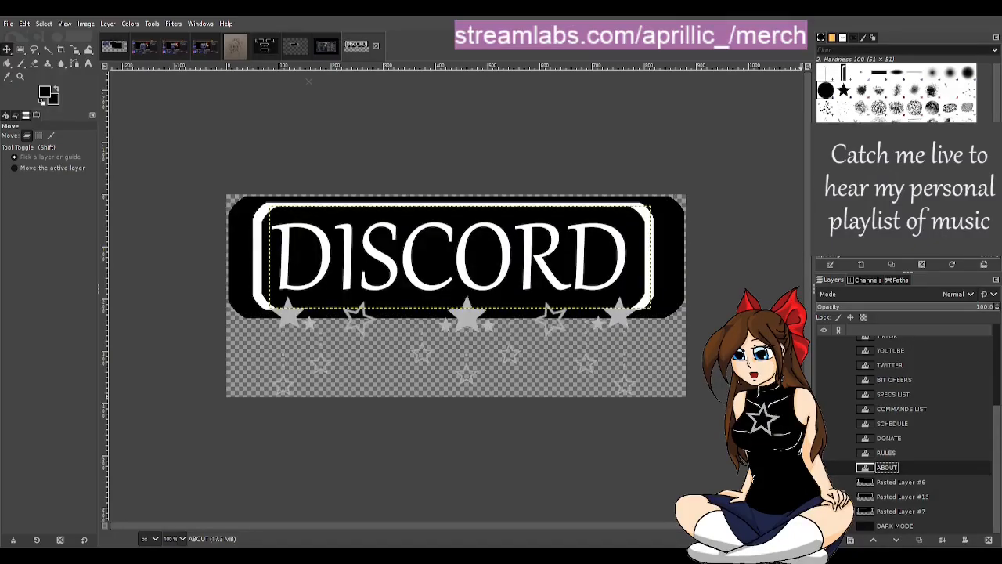
pyautogui.click(900, 496)
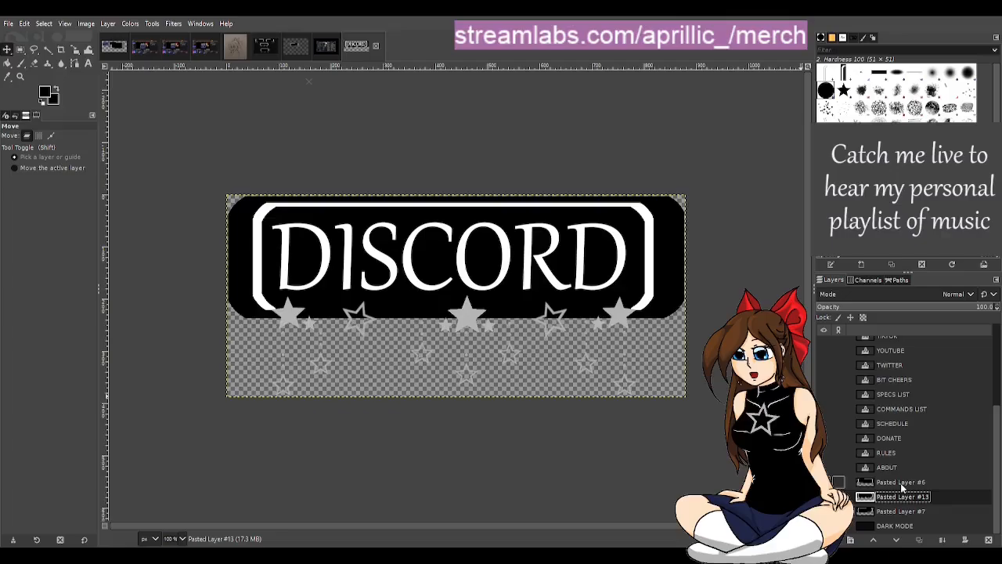
# Step: In the enlarged template, preview the centred-star Pasted Layer #13, show the DARK MODE background, and restore the side-star frame
pyautogui.click(114, 51)
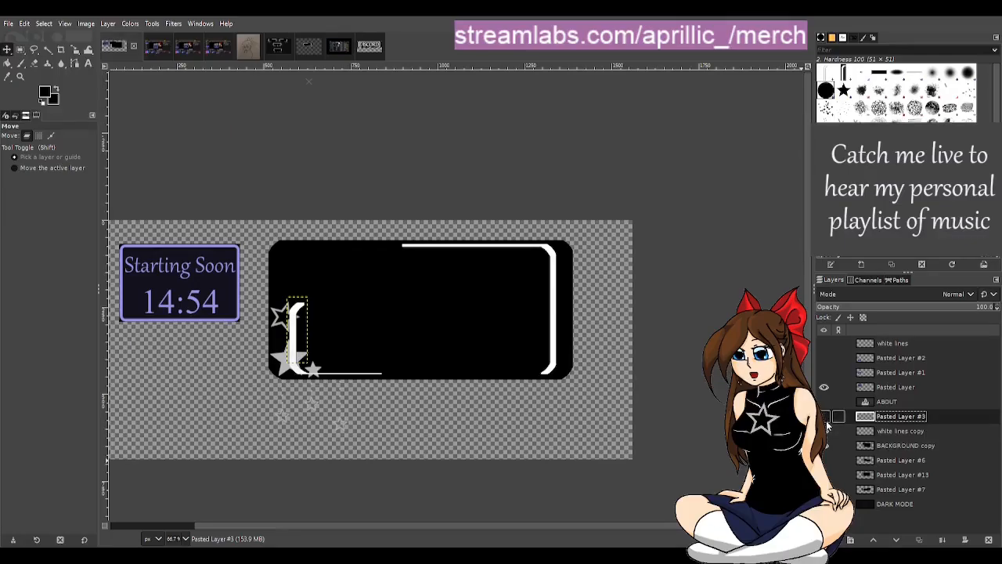
pyautogui.click(826, 445)
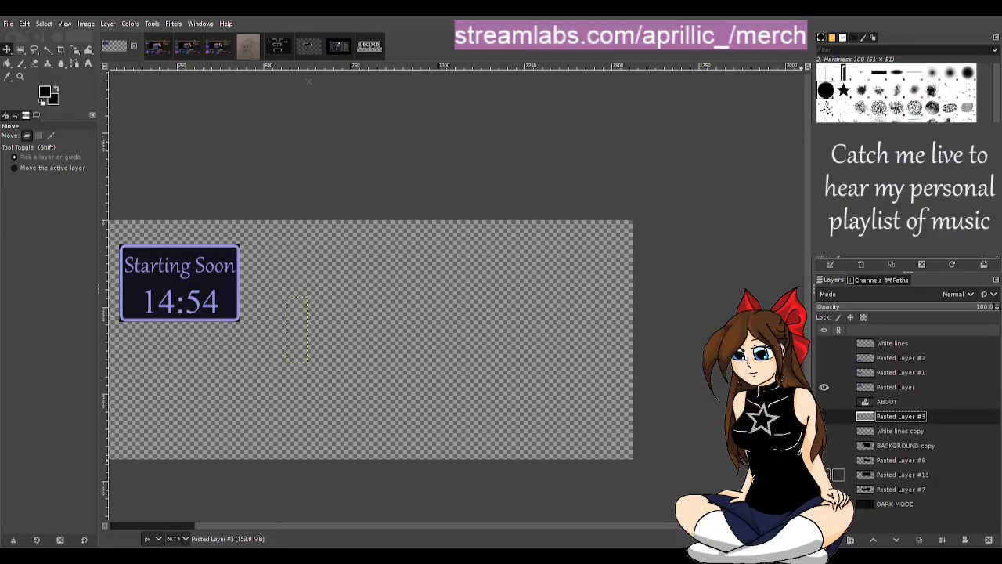
pyautogui.click(825, 450)
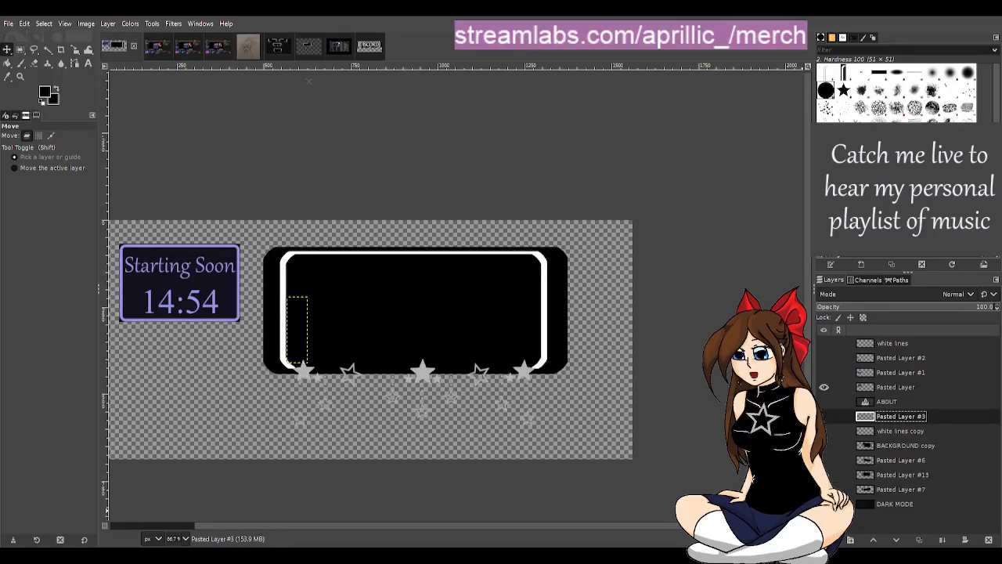
pyautogui.click(824, 503)
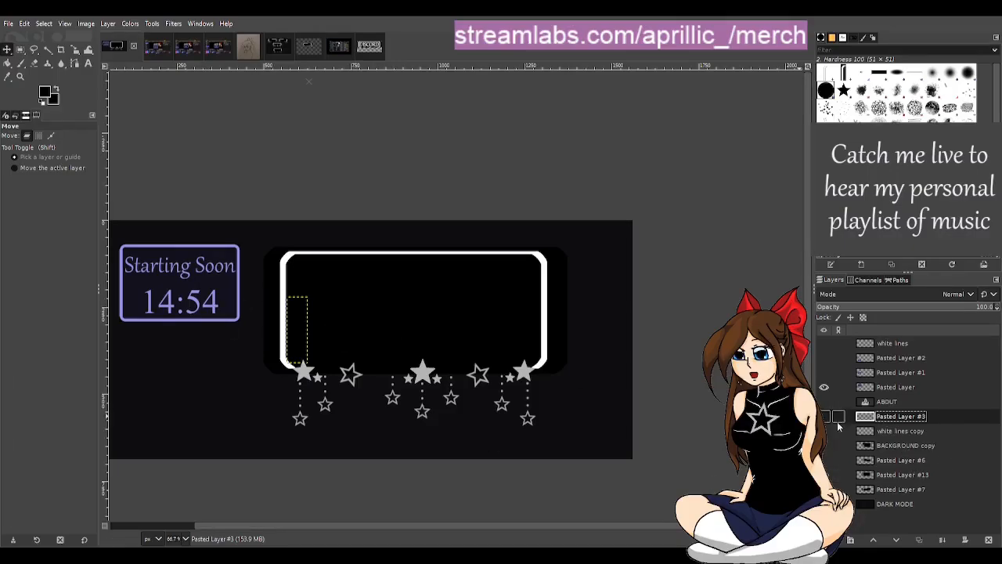
pyautogui.click(826, 445)
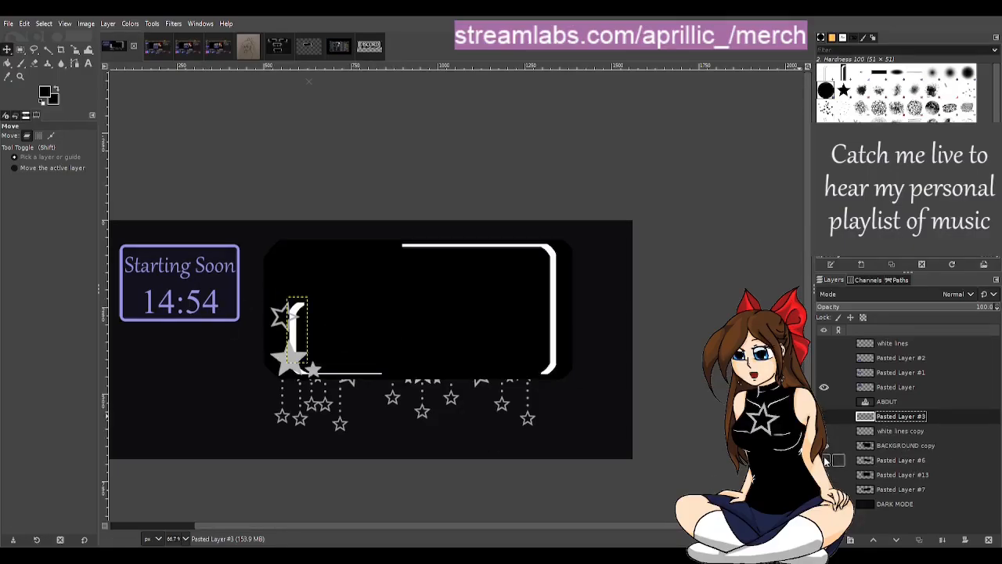
pyautogui.click(826, 475)
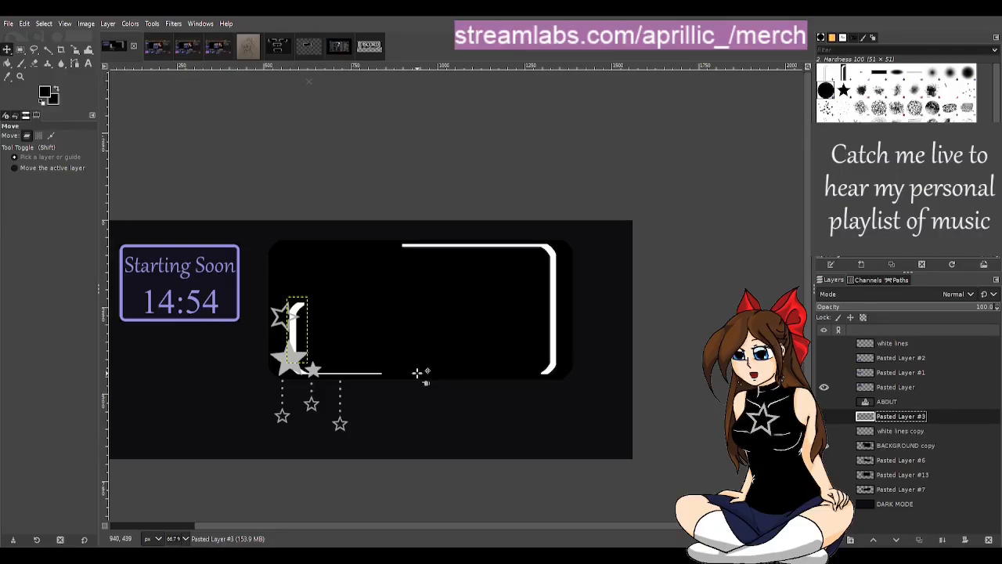
# Step: Review the pencil sketch, the four-frame star layout, and the Starting Soon and BRB reference screenshots against the enlarged template
pyautogui.click(250, 47)
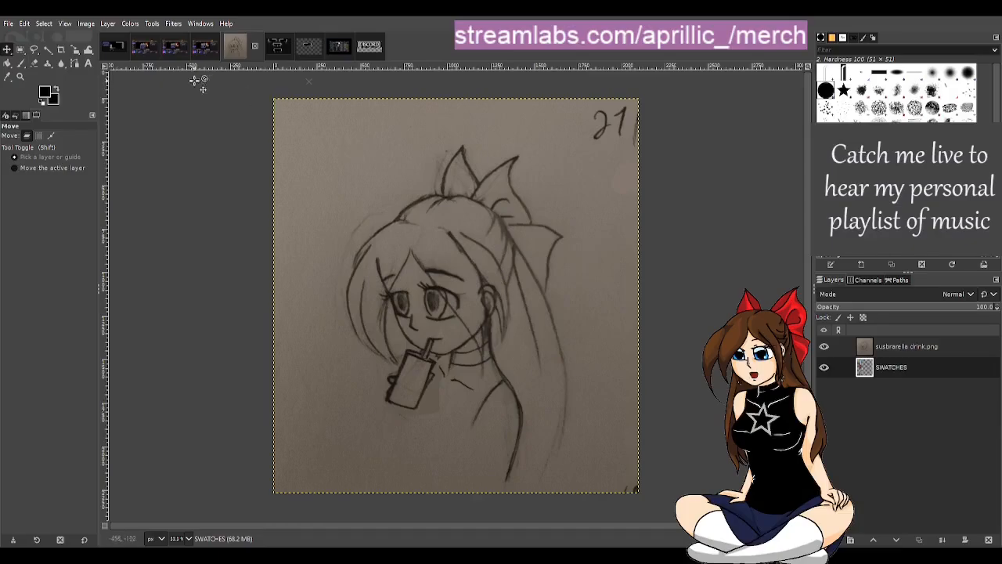
pyautogui.click(114, 52)
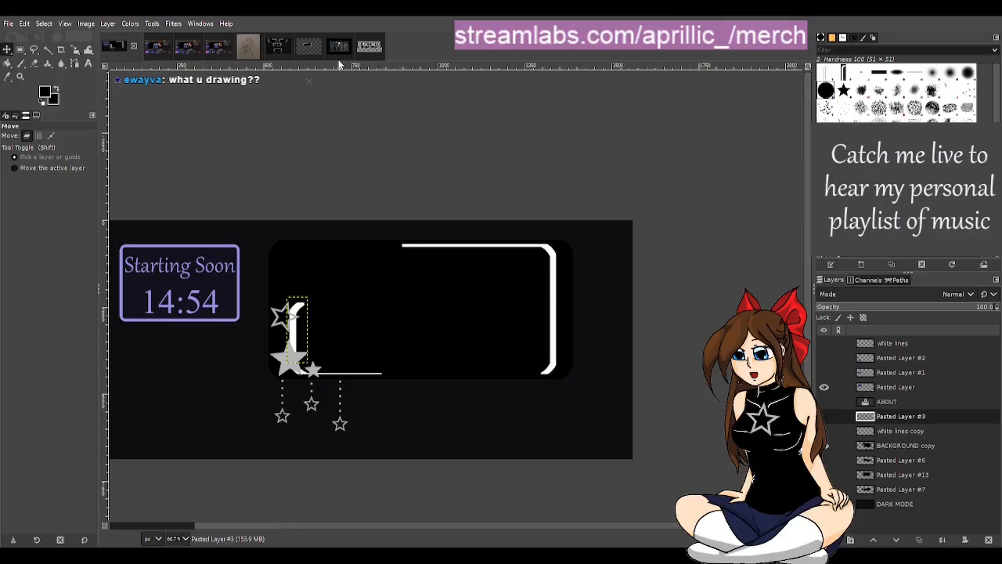
pyautogui.click(168, 53)
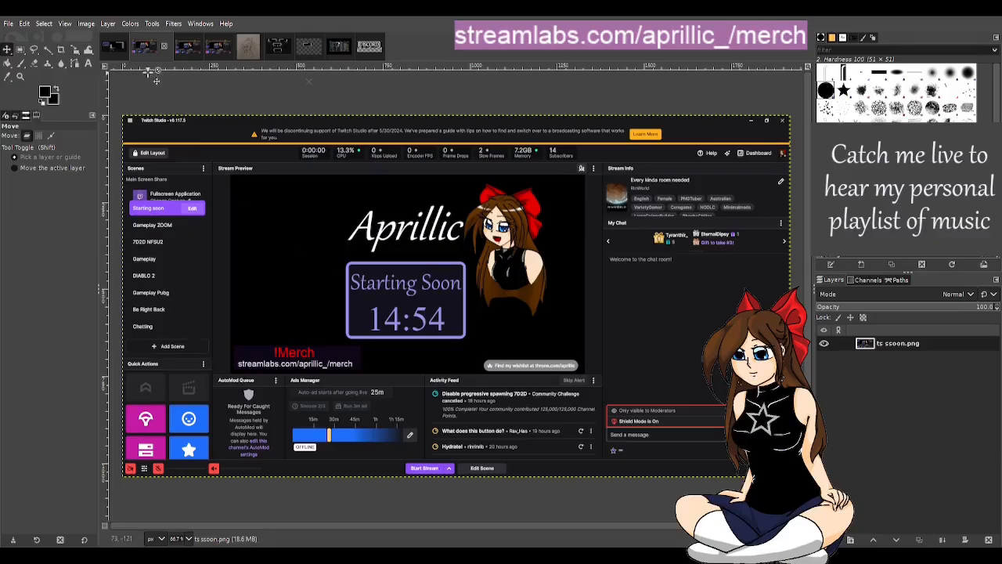
pyautogui.click(115, 58)
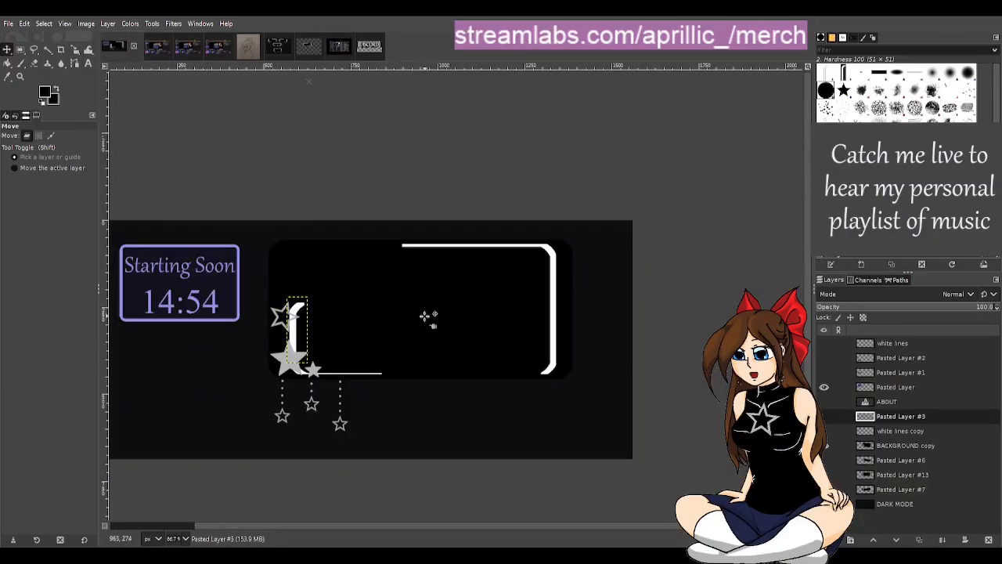
pyautogui.click(275, 47)
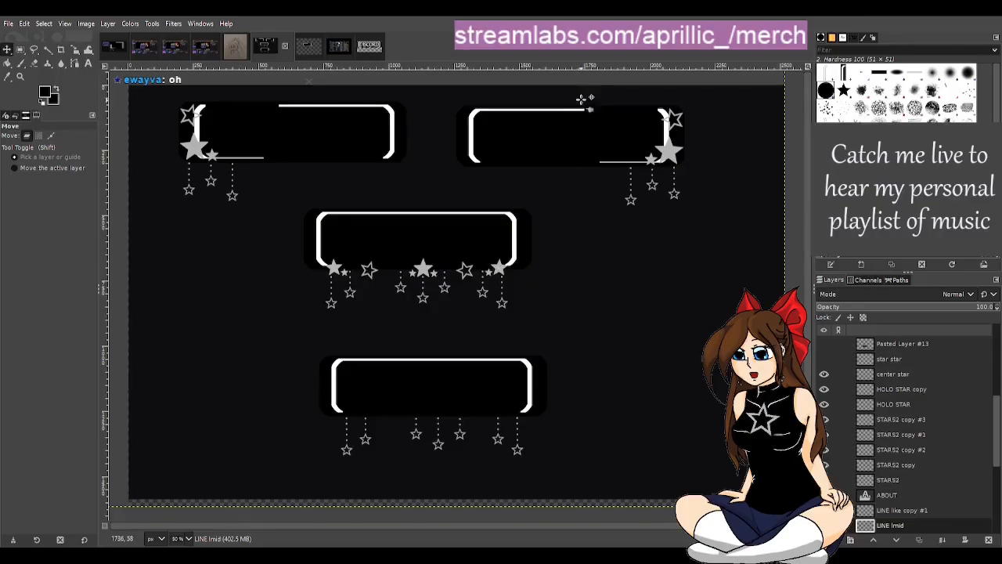
pyautogui.click(144, 48)
pyautogui.click(193, 53)
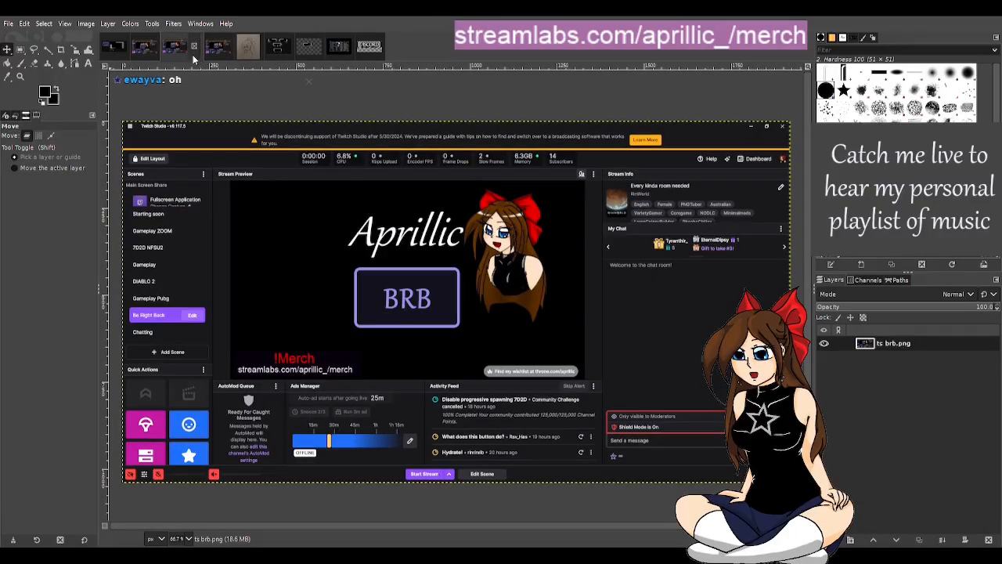
pyautogui.click(112, 50)
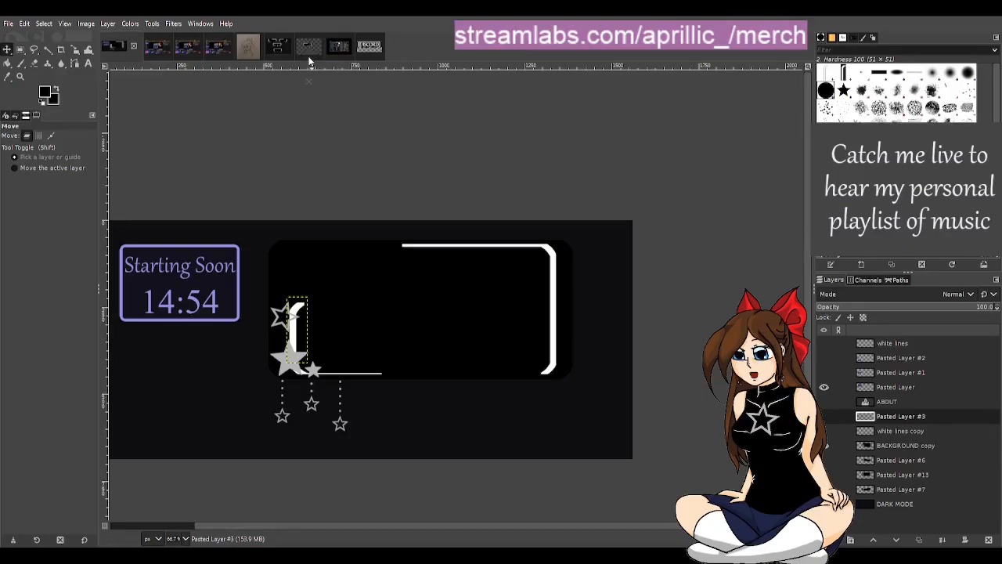
# Step: Examine the Streamlabs Desktop screenshot's mixer, scenes and sources, and compare it with the Twitch Studio layout in ts ssoon.png
pyautogui.click(334, 54)
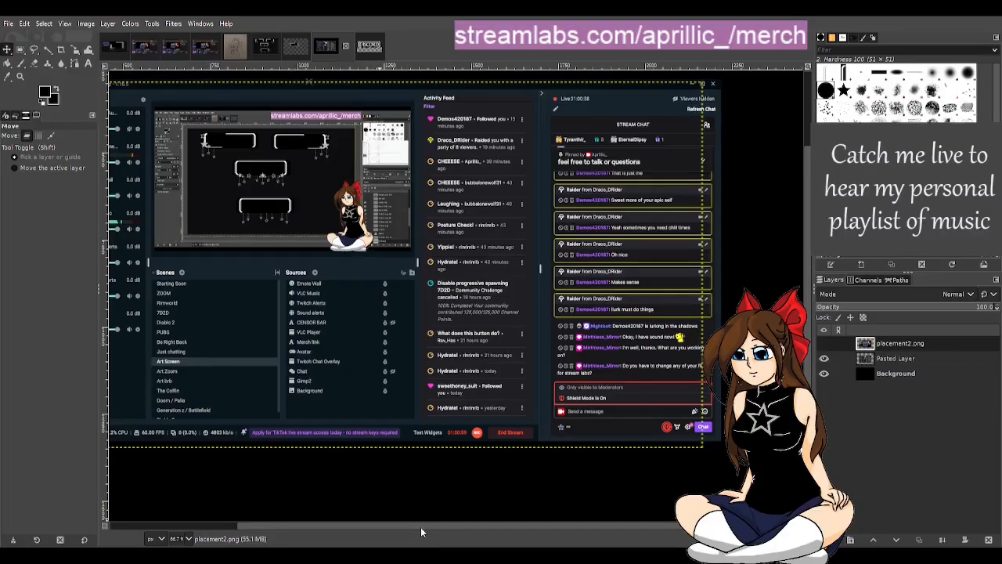
pyautogui.hscroll(-3, 421, 527)
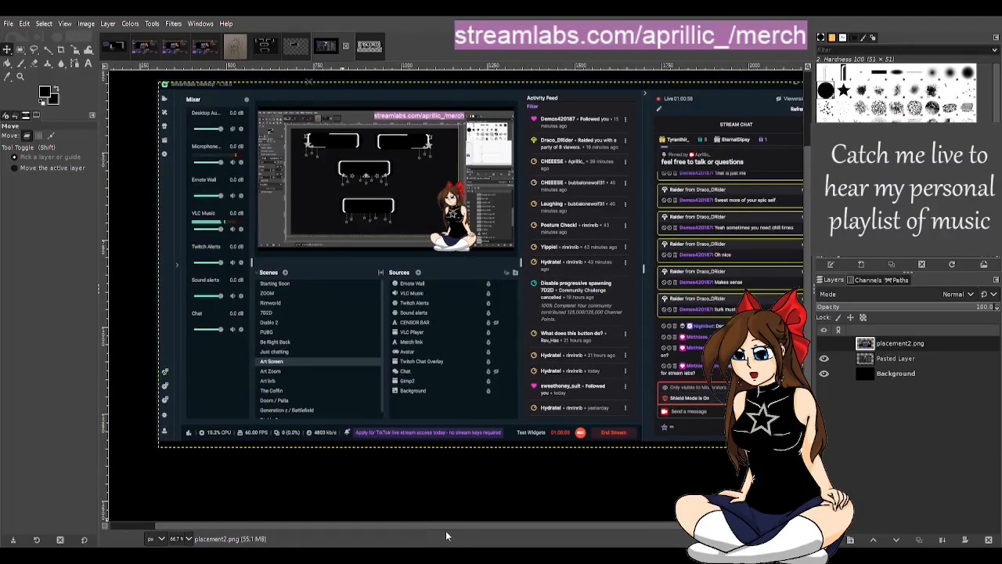
pyautogui.hscroll(1, 446, 536)
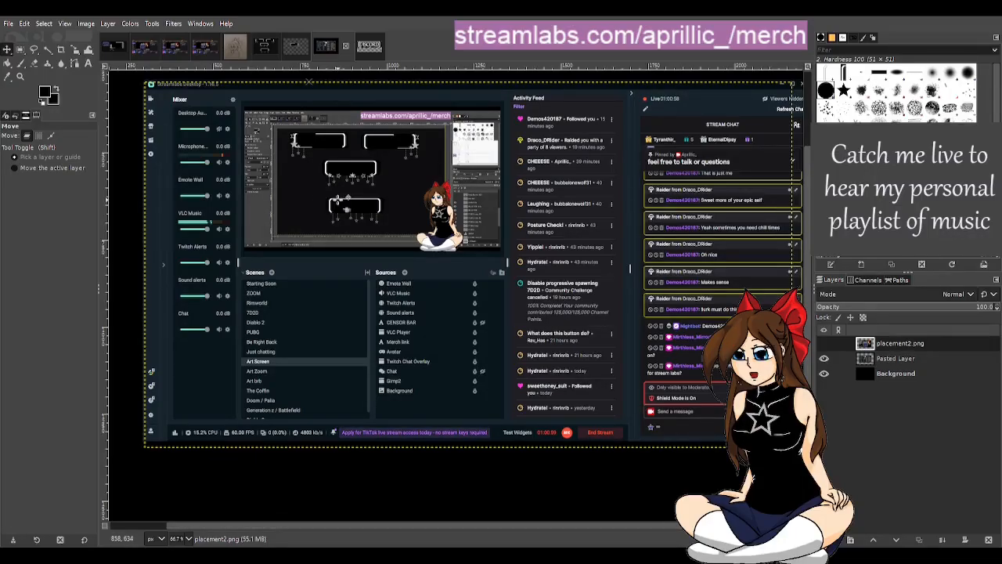
pyautogui.click(144, 49)
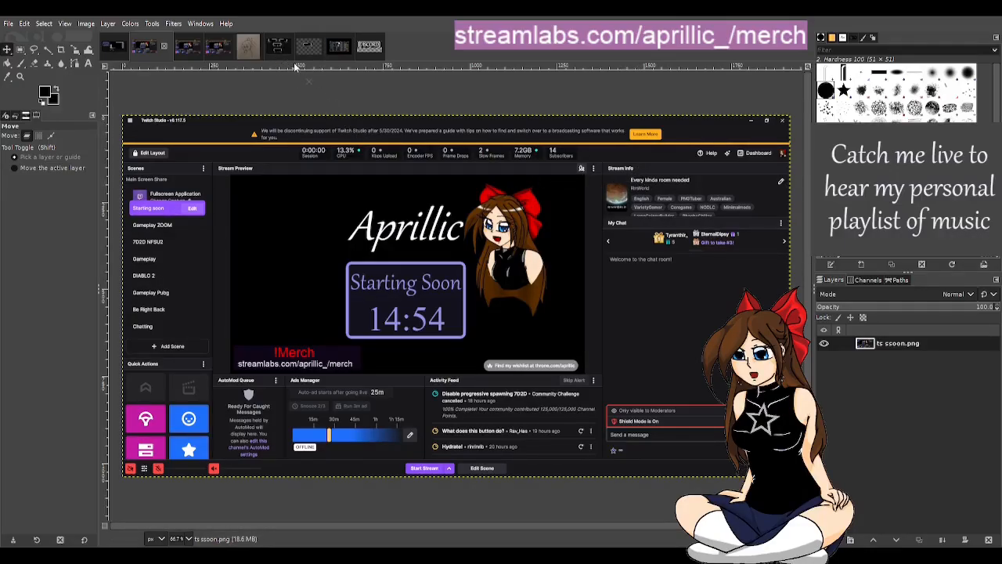
pyautogui.click(339, 52)
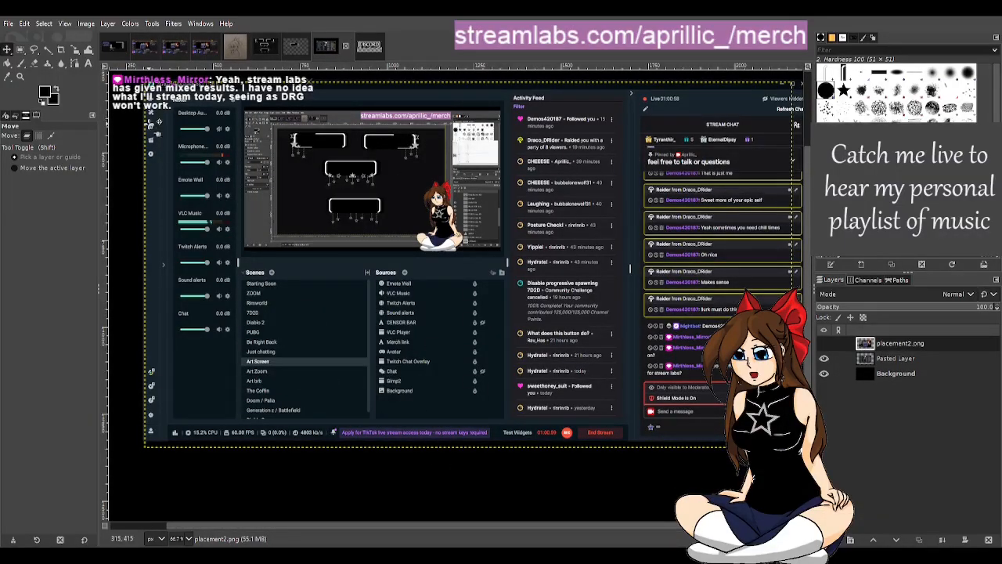
# Step: Return to the enlarged template, show Pasted Layer #3 with the curved border segment, and make it the active layer
pyautogui.click(110, 47)
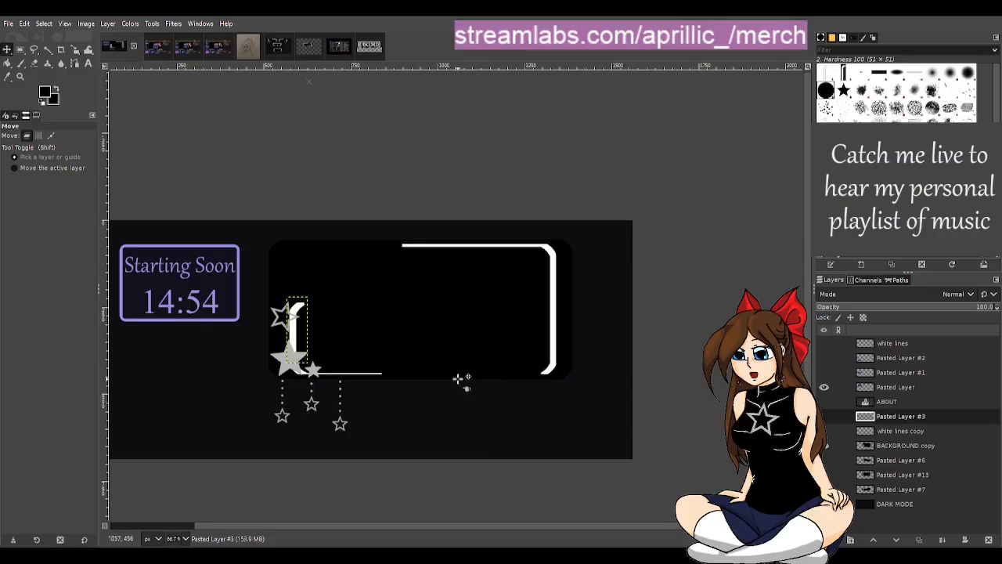
pyautogui.scroll(1, 259, 401)
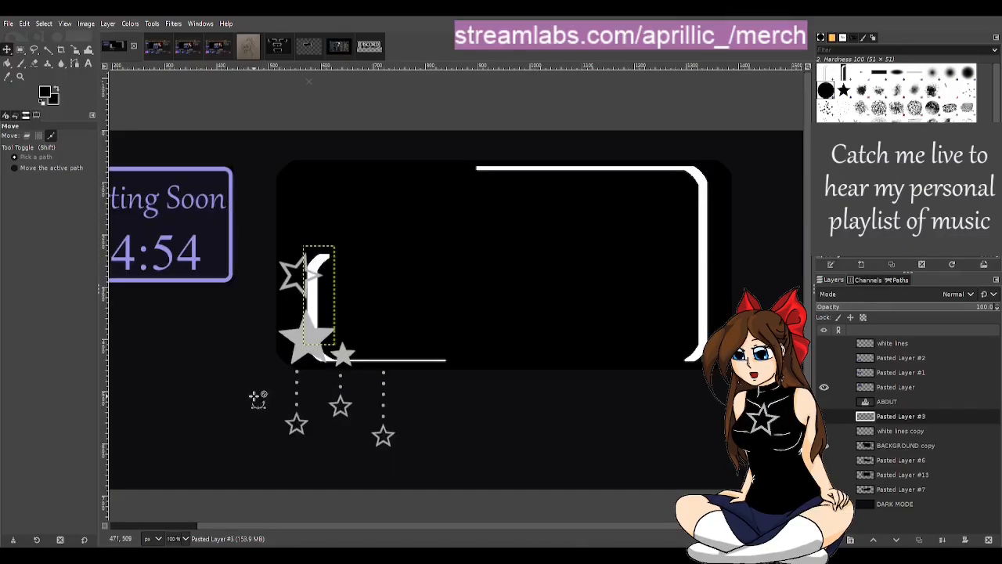
pyautogui.scroll(1, 258, 393)
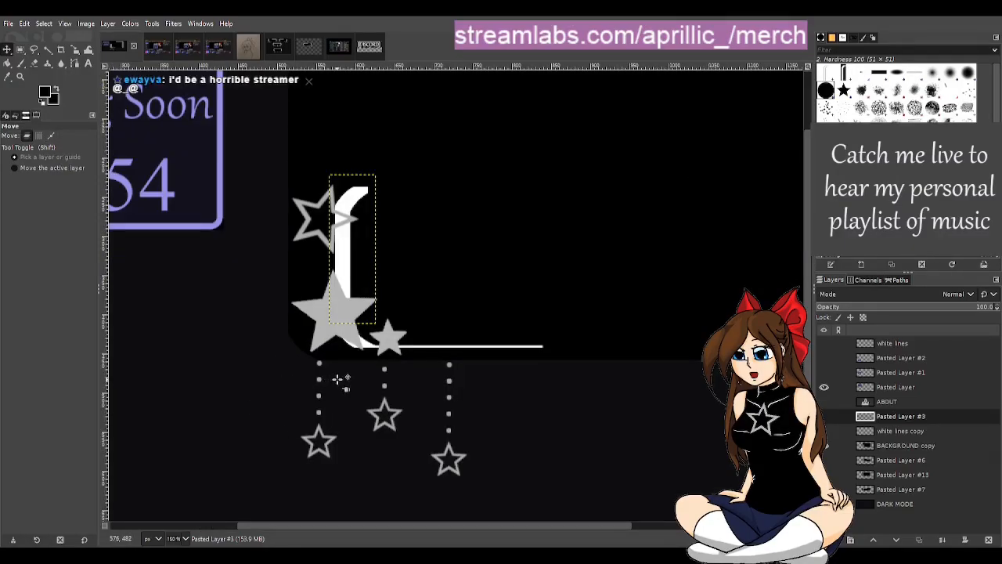
pyautogui.click(824, 417)
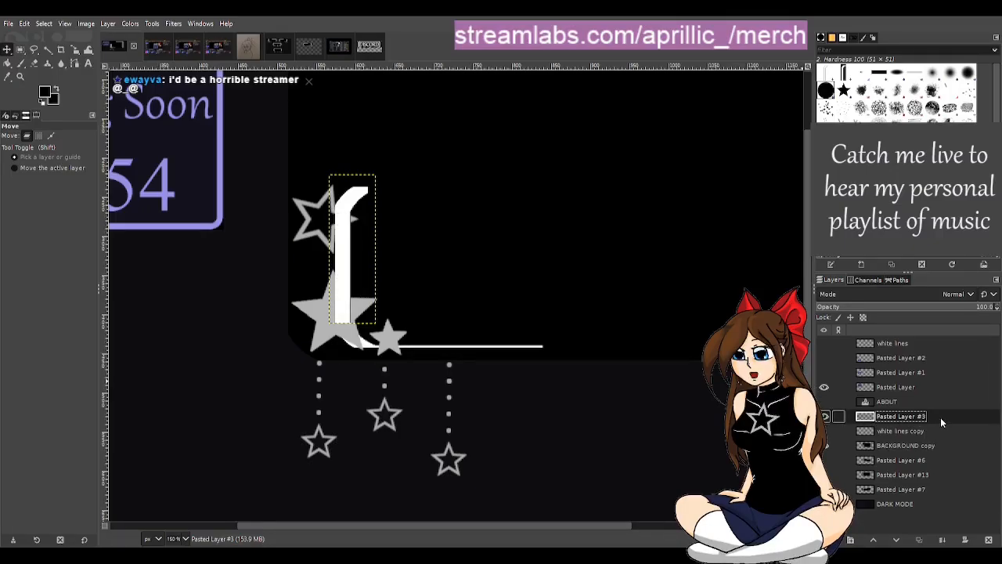
pyautogui.click(891, 401)
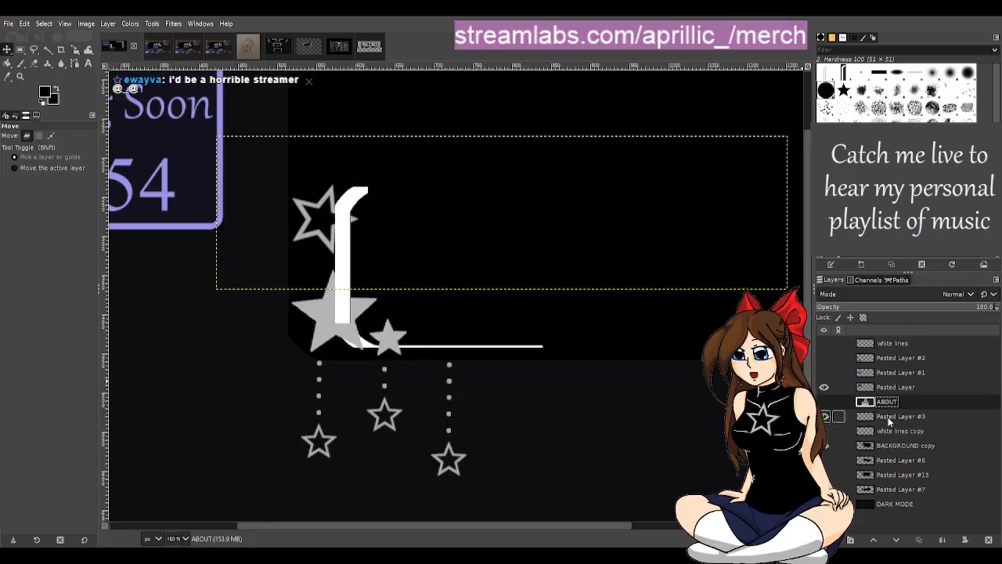
pyautogui.click(928, 413)
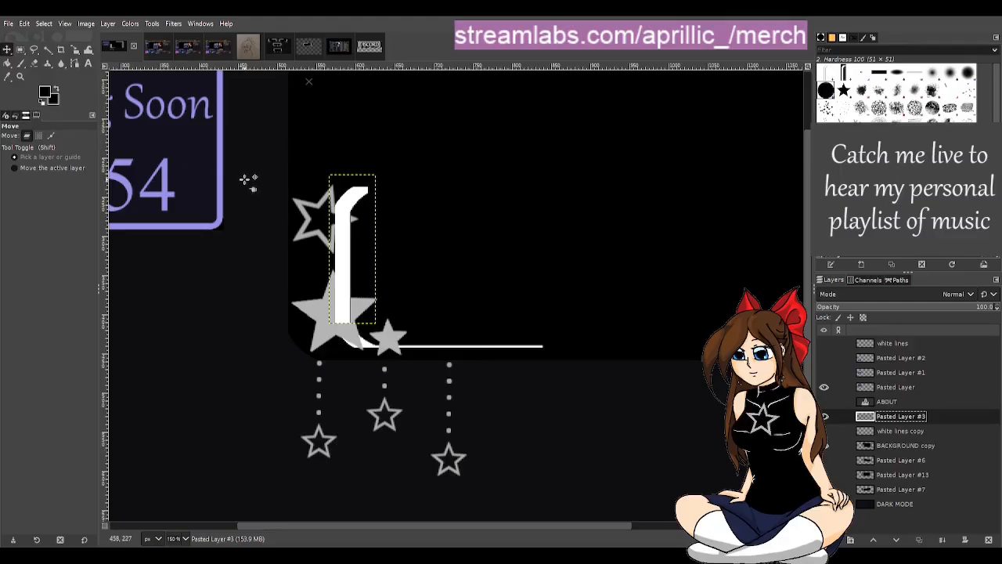
# Step: Move Pasted Layer #3 straight up to extend the frame's left border above the outlined star, close to the frame's upper edge
pyautogui.press('Up')
pyautogui.press('Up')
pyautogui.press('Up')
pyautogui.press('Up')
pyautogui.press('Up')
pyautogui.press('Up')
pyautogui.press('Up')
pyautogui.press('Up')
pyautogui.press('Up')
pyautogui.press('Up')
pyautogui.press('Up')
pyautogui.press('Up')
pyautogui.press('Up')
pyautogui.press('Up')
pyautogui.press('Up')
pyautogui.press('Up')
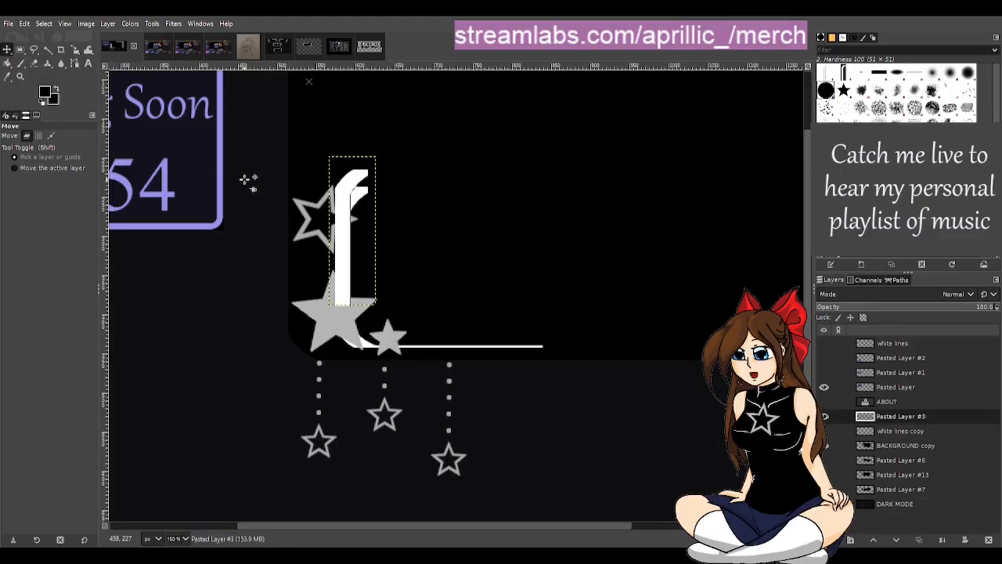
pyautogui.press('Up')
pyautogui.press('Up')
pyautogui.press('Up')
pyautogui.press('Up')
pyautogui.press('Up')
pyautogui.press('Up')
pyautogui.press('Up')
pyautogui.press('Up')
pyautogui.press('Up')
pyautogui.press('Up')
pyautogui.press('Up')
pyautogui.press('Up')
pyautogui.press('Up')
pyautogui.press('Up')
pyautogui.press('Up')
pyautogui.press('Up')
pyautogui.press('Up')
pyautogui.press('Up')
pyautogui.press('Up')
pyautogui.press('Up')
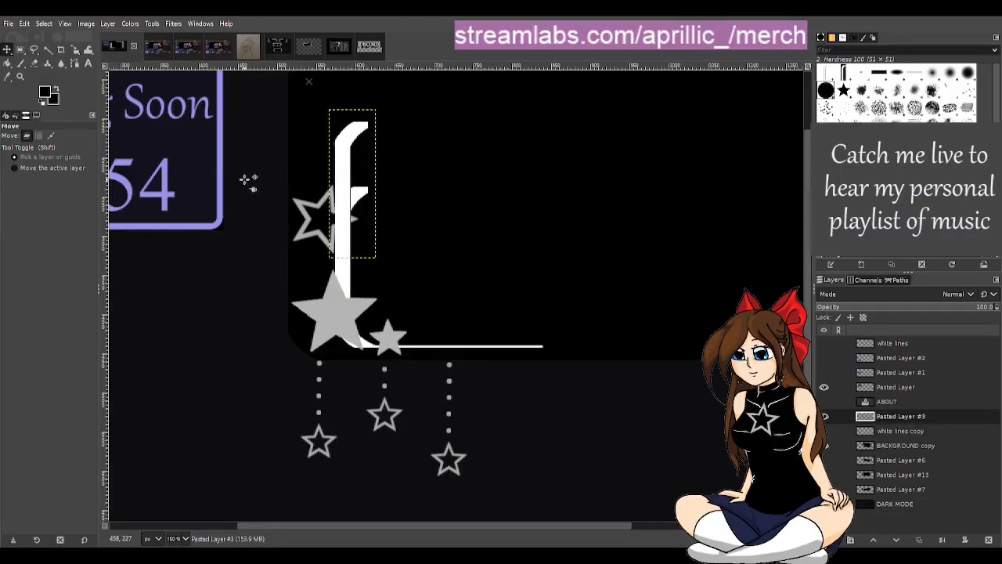
pyautogui.press('Up')
pyautogui.press('Up')
pyautogui.press('Up')
pyautogui.press('Up')
pyautogui.press('Up')
pyautogui.press('Up')
pyautogui.press('Up')
pyautogui.press('Up')
pyautogui.press('Up')
pyautogui.press('Up')
pyautogui.press('Up')
pyautogui.press('Up')
pyautogui.press('Up')
pyautogui.press('Up')
pyautogui.press('Up')
pyautogui.press('Up')
pyautogui.press('Up')
pyautogui.press('Up')
pyautogui.press('Up')
pyautogui.press('Up')
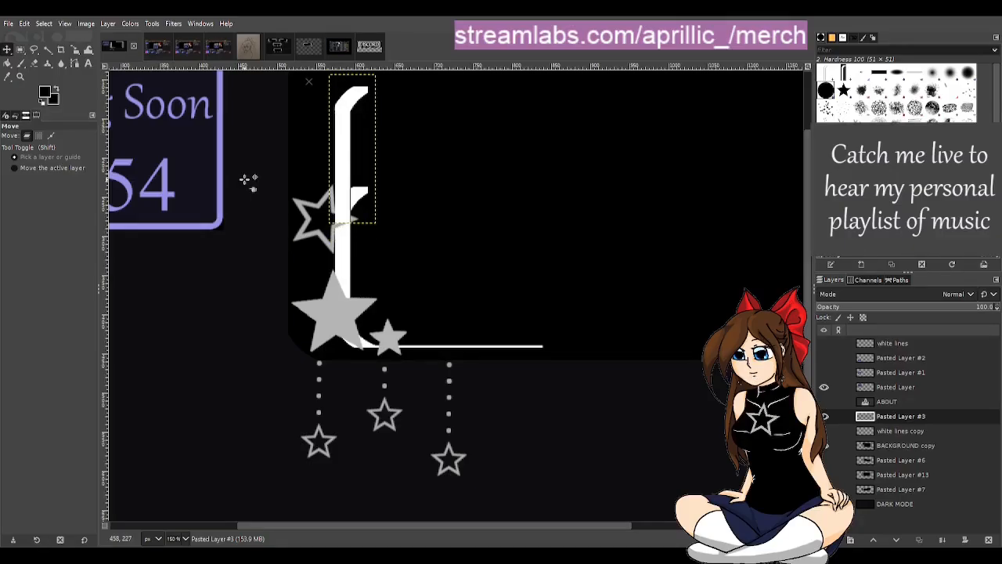
pyautogui.press('Up')
pyautogui.press('Up')
pyautogui.press('Up')
pyautogui.press('Up')
pyautogui.press('Up')
pyautogui.press('Up')
pyautogui.press('Up')
pyautogui.press('Up')
pyautogui.press('Up')
pyautogui.press('Up')
pyautogui.press('Up')
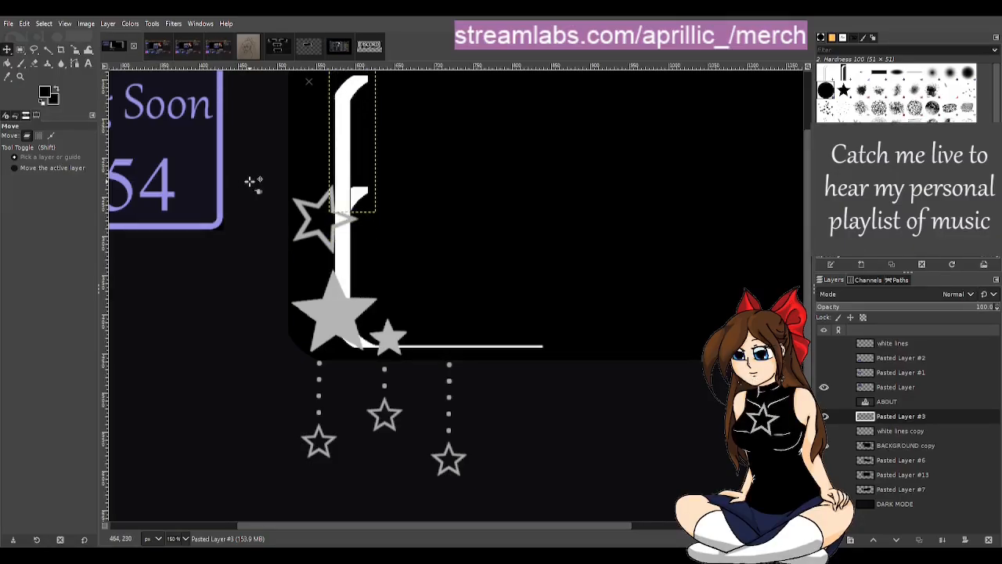
pyautogui.press('Down')
pyautogui.press('Down')
pyautogui.scroll(1, 387, 258)
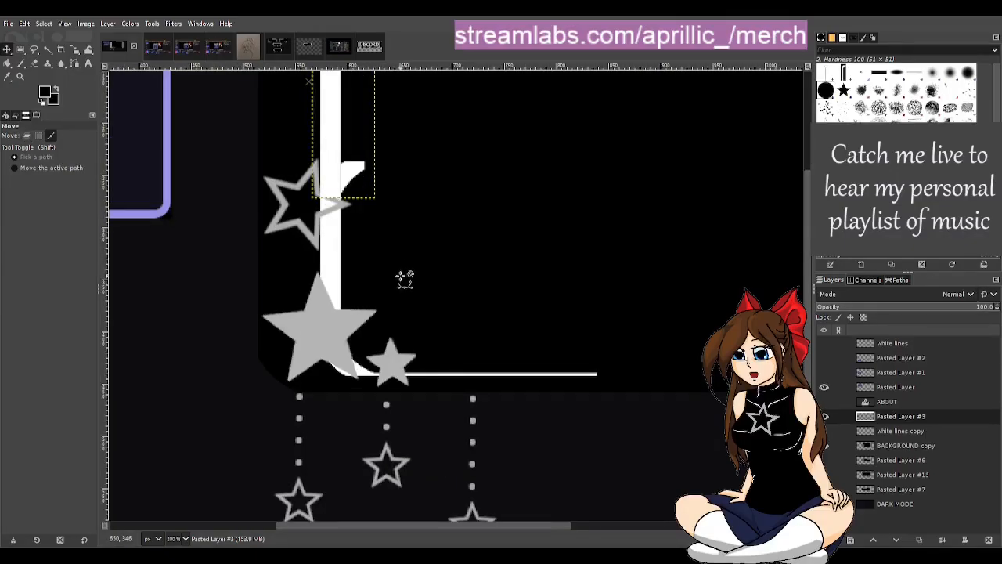
pyautogui.scroll(1, 405, 277)
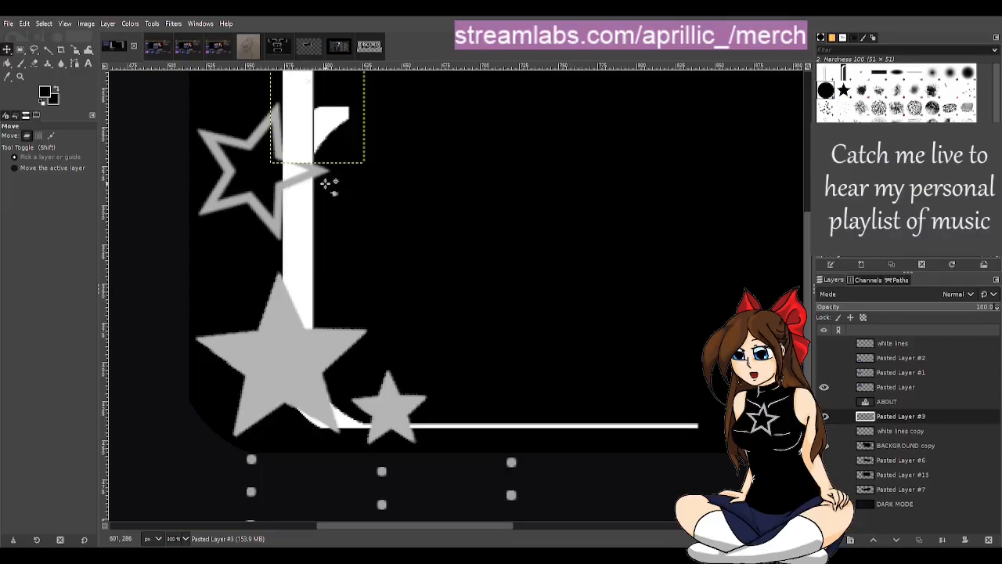
pyautogui.scroll(-1, 329, 184)
pyautogui.scroll(-2, 329, 184)
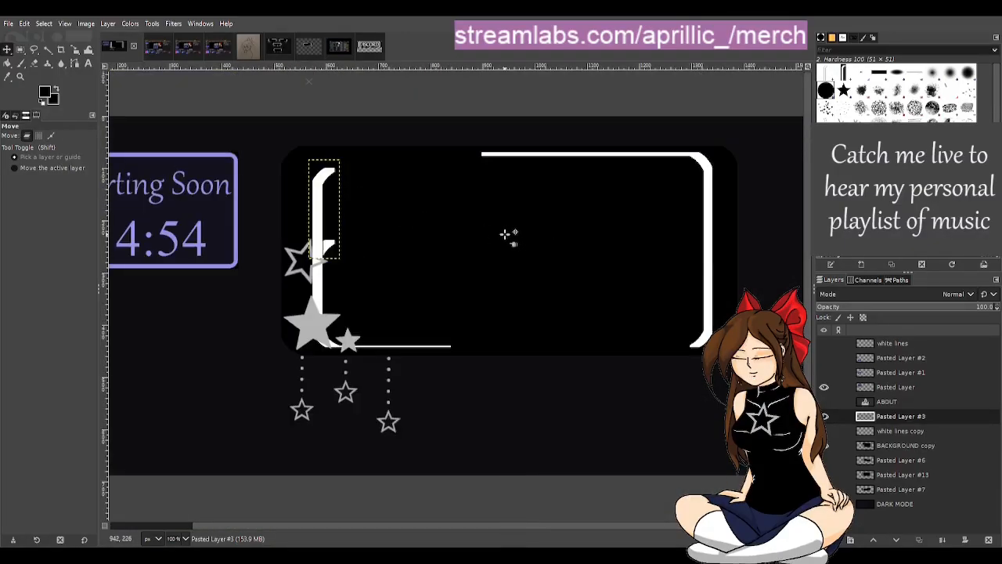
# Step: Paste another copy of the curved border segment above Pasted Layer #3 and move it up toward the frame's upper corner
pyautogui.click(904, 418)
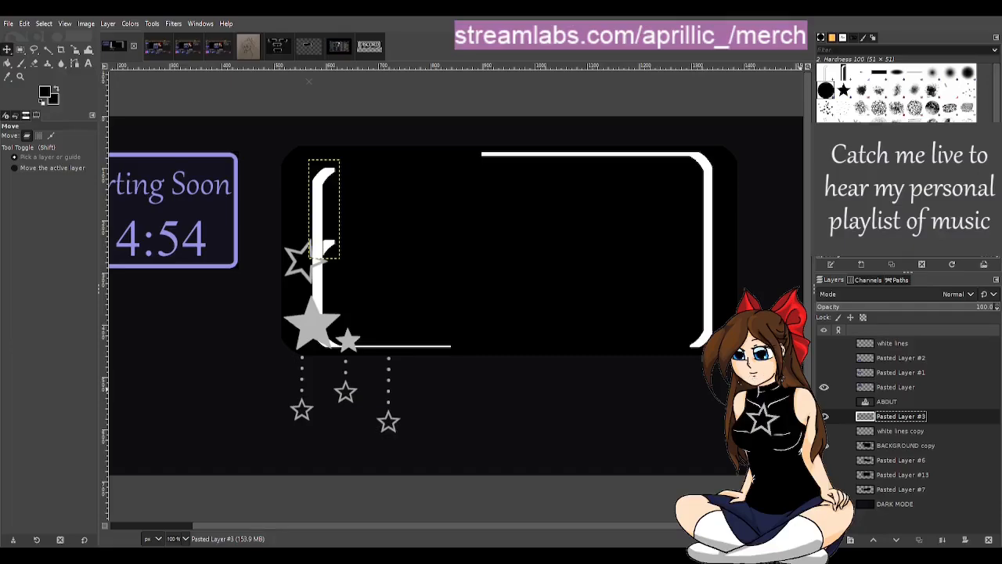
pyautogui.hotkey('ctrl', 'v')
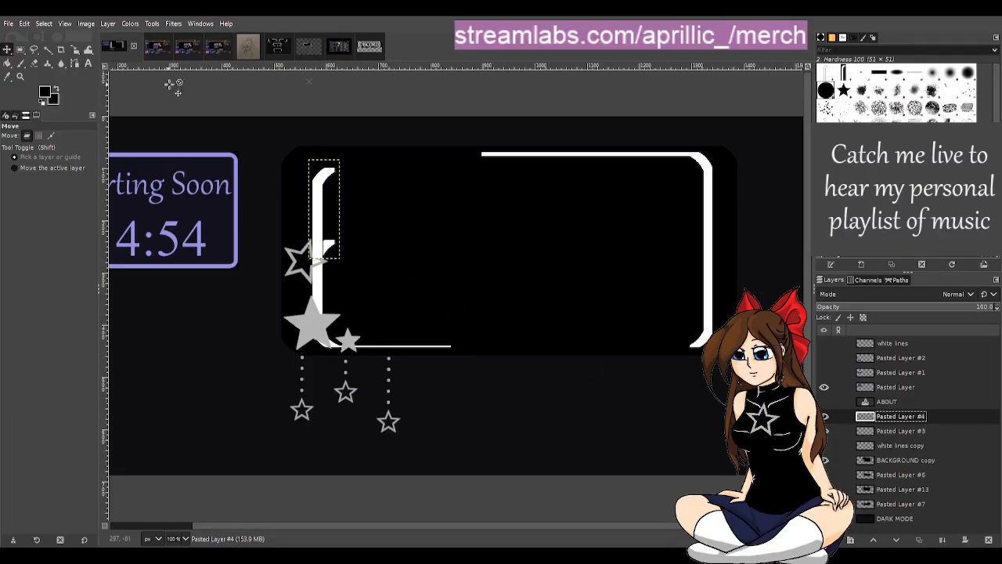
pyautogui.press('Up')
pyautogui.press('Up')
pyautogui.press('Up')
pyautogui.press('Up')
pyautogui.press('Up')
pyautogui.press('Up')
pyautogui.press('Up')
pyautogui.press('Up')
pyautogui.press('Up')
pyautogui.press('Up')
pyautogui.press('Up')
pyautogui.press('Up')
pyautogui.press('Up')
pyautogui.press('Up')
pyautogui.press('Up')
pyautogui.press('Up')
pyautogui.press('Up')
pyautogui.press('Up')
pyautogui.press('Up')
pyautogui.press('Up')
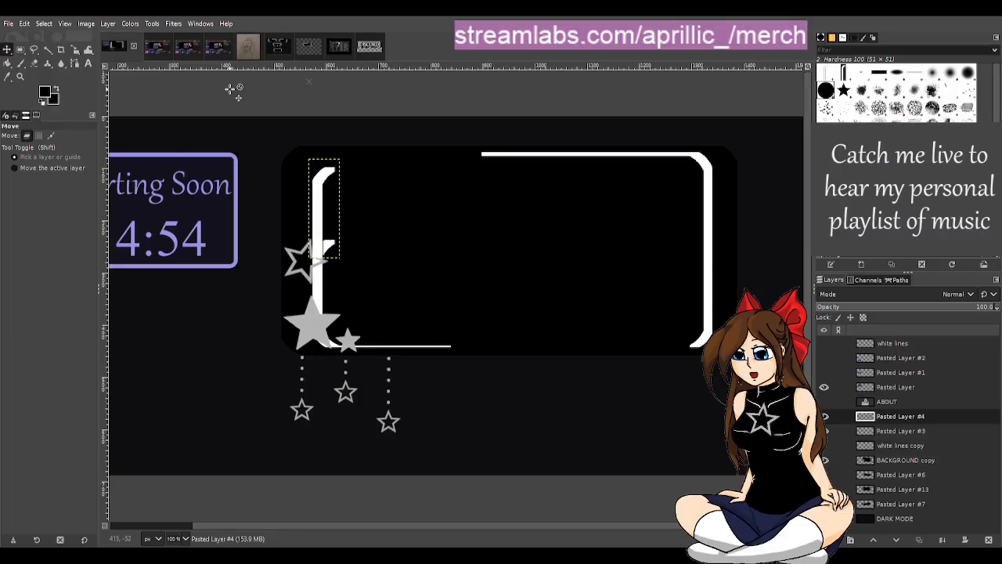
pyautogui.press('Up')
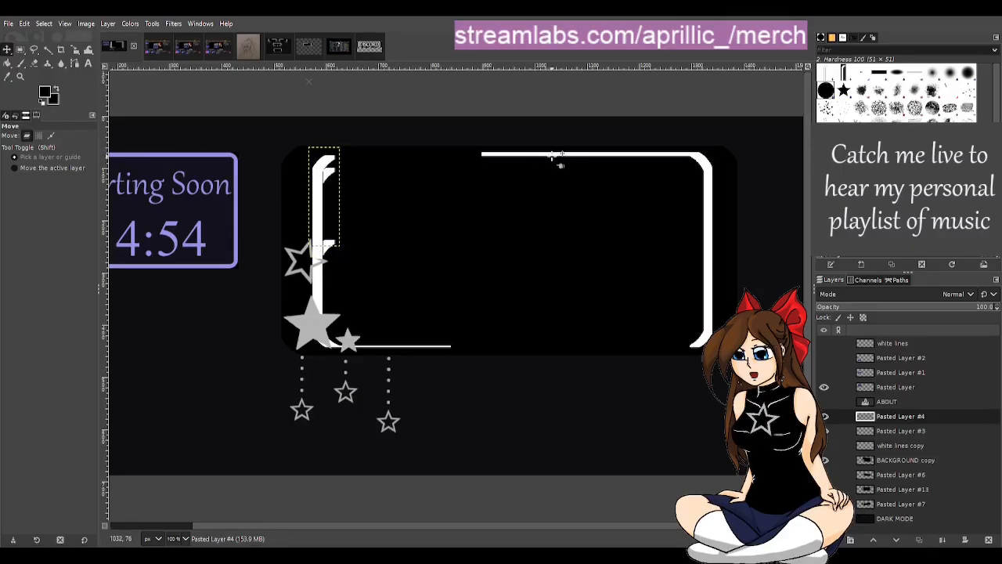
# Step: Raise the newly pasted border segment about 3 px to align its curved end with the frame's upper white line
pyautogui.press('ctrl')
pyautogui.scroll(3, 501, 169)
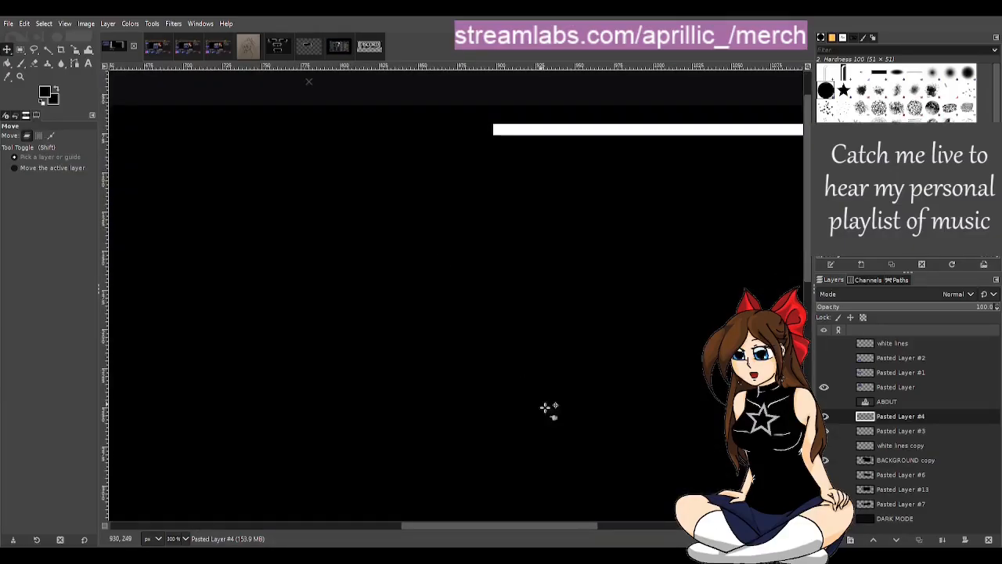
pyautogui.moveTo(556, 524); pyautogui.dragTo(477, 509)
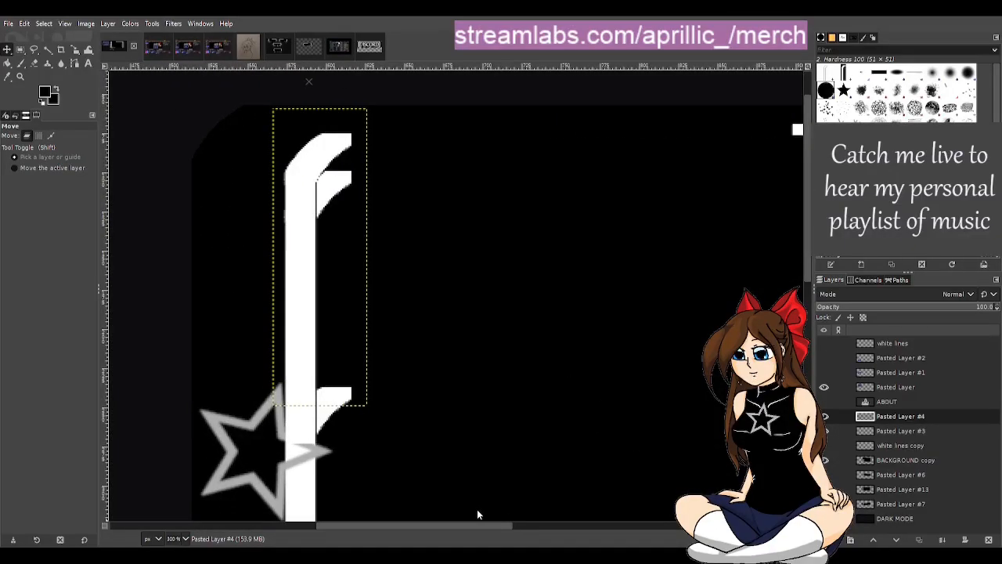
pyautogui.moveTo(806, 146); pyautogui.dragTo(802, 166)
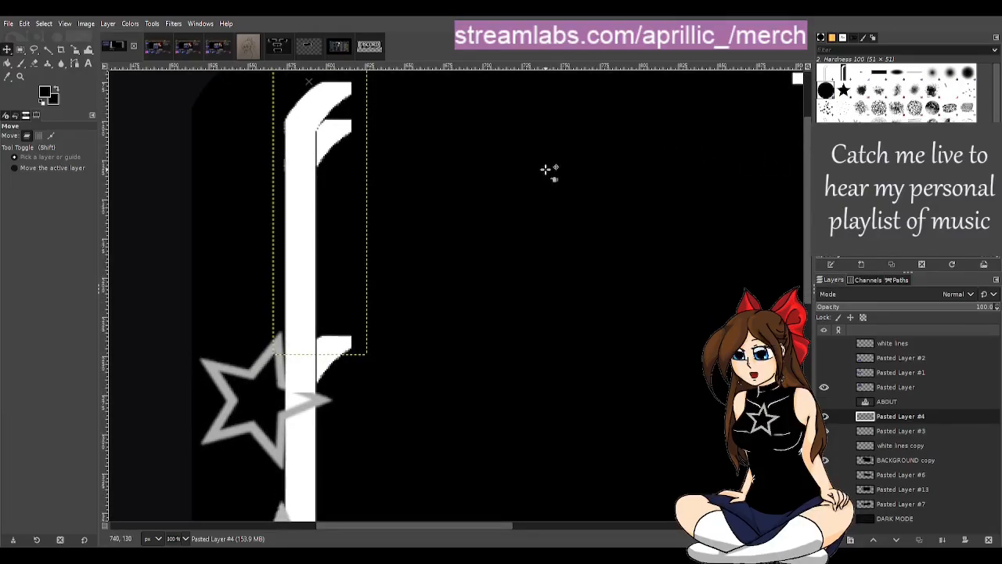
pyautogui.press('Up')
pyautogui.press('Up')
pyautogui.press('Up')
pyautogui.press('Up')
pyautogui.press('Up')
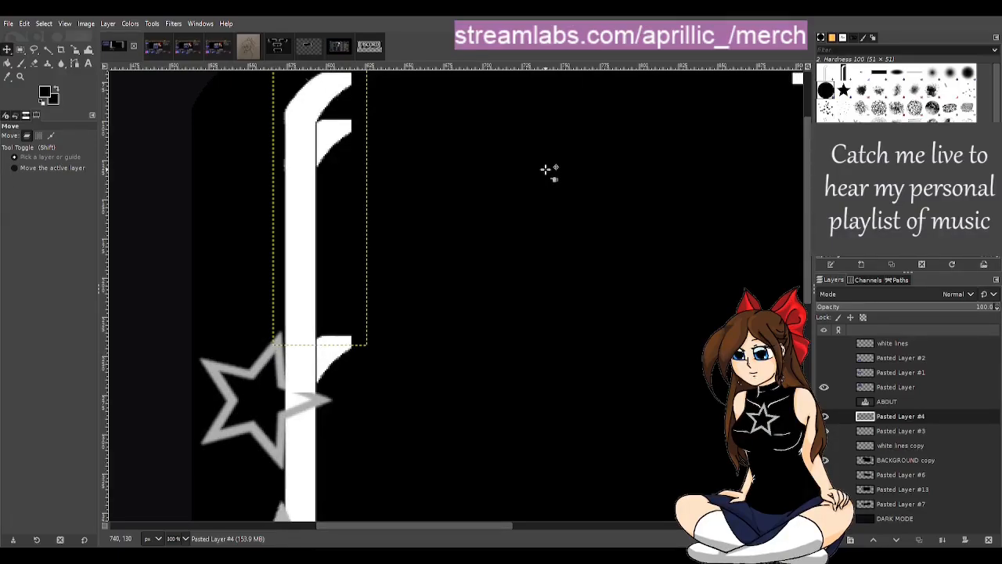
pyautogui.scroll(-1, 579, 389)
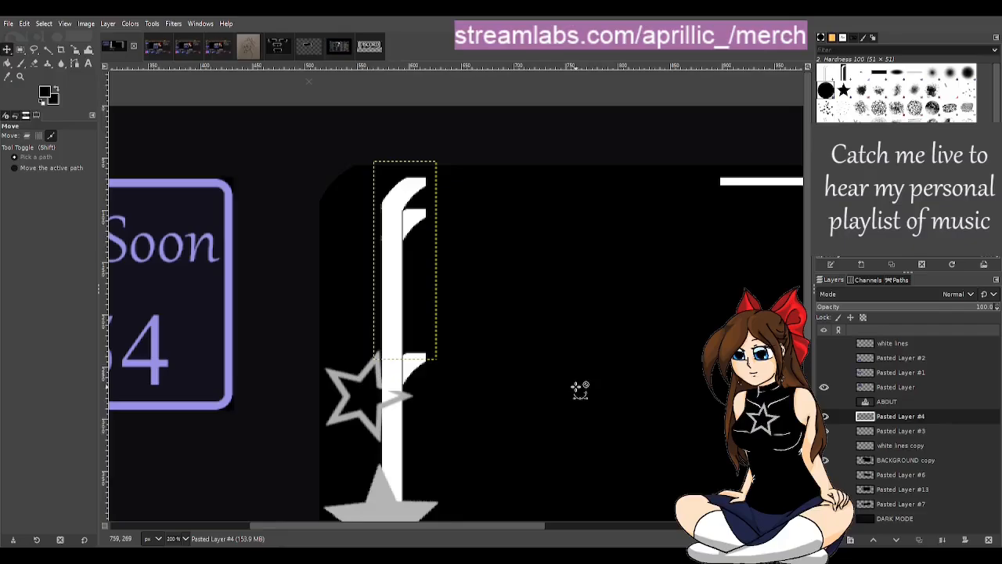
pyautogui.scroll(-1, 579, 389)
pyautogui.scroll(-3, 580, 389)
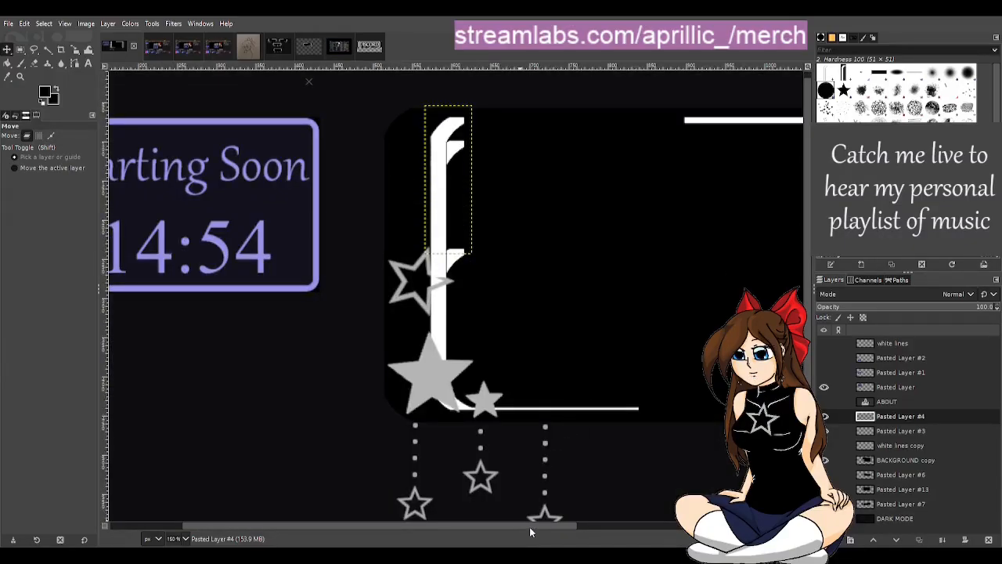
pyautogui.moveTo(529, 527); pyautogui.dragTo(568, 526)
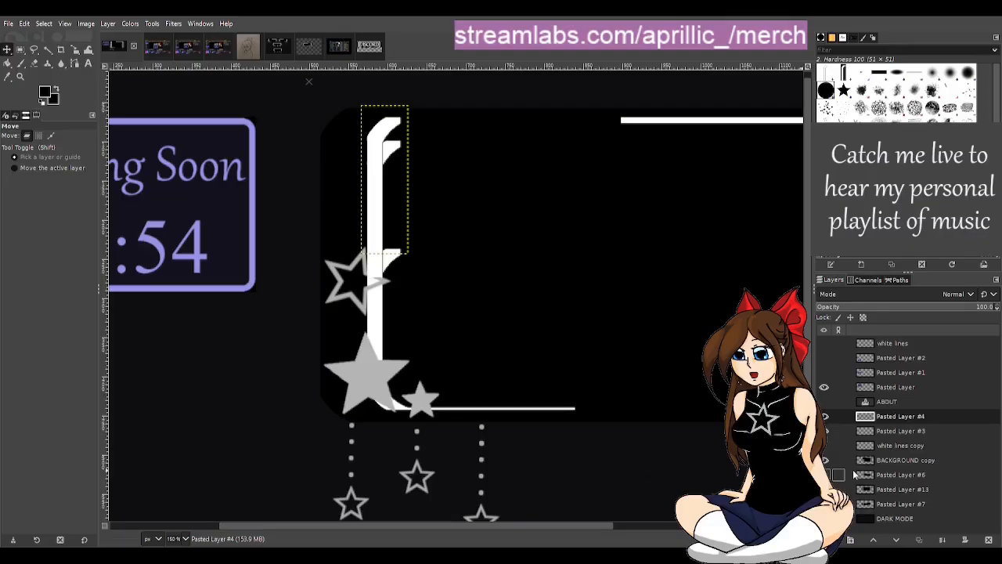
# Step: Hide Pasted Layer, BACKGROUND copy and DARK MODE to isolate the two overlapping border segments on transparency
pyautogui.click(824, 388)
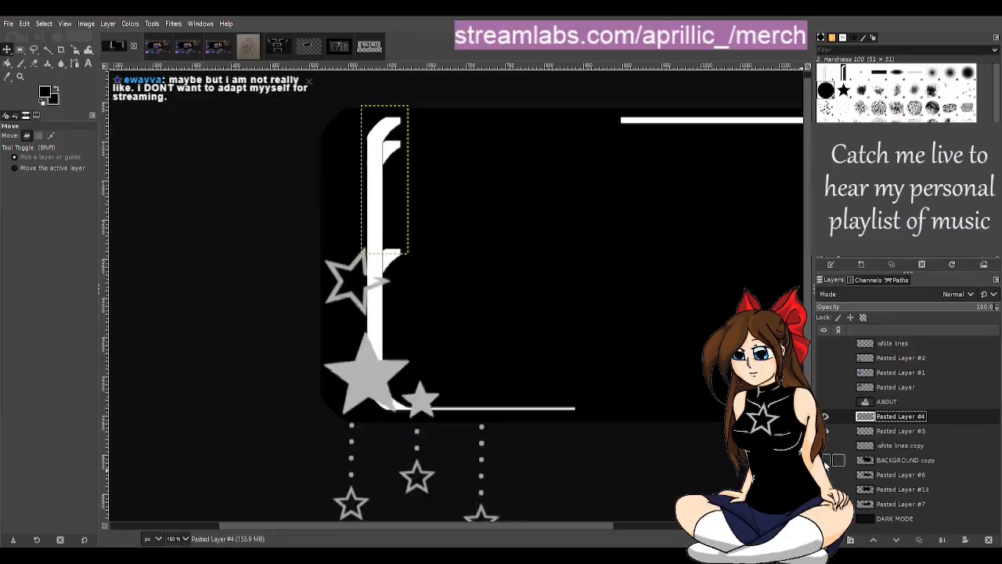
pyautogui.click(826, 462)
pyautogui.click(824, 518)
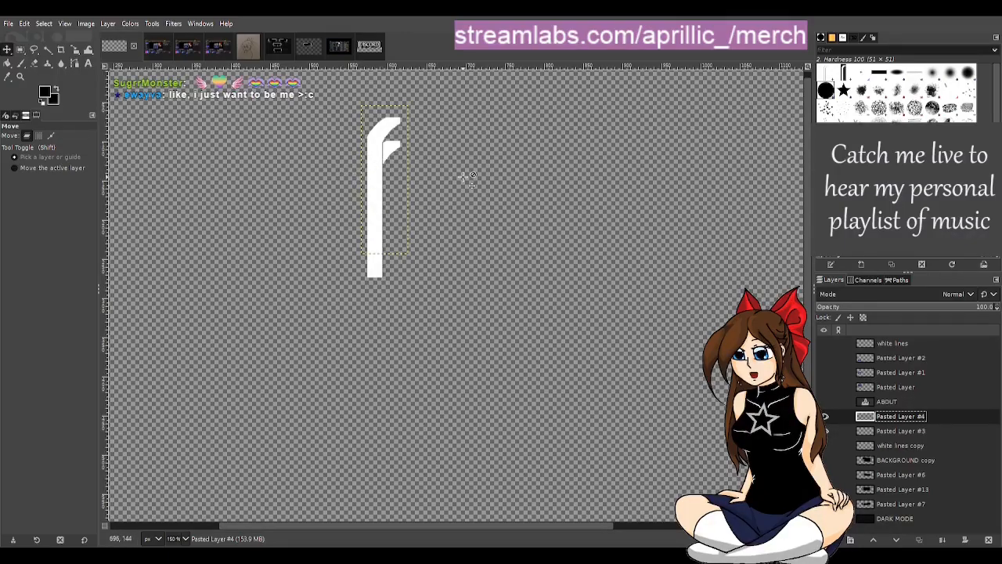
pyautogui.scroll(2, 391, 163)
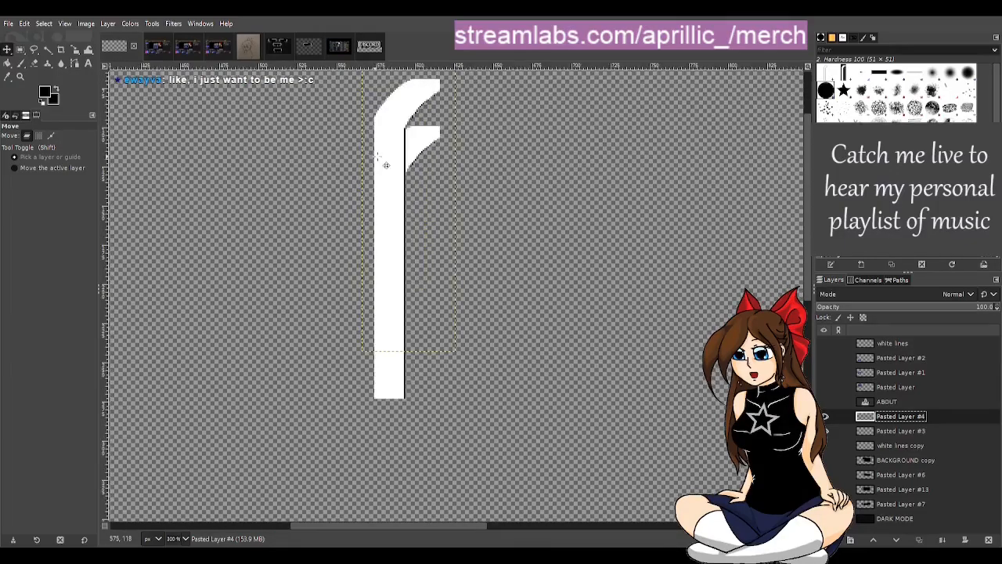
pyautogui.scroll(1, 434, 161)
pyautogui.scroll(-1, 443, 161)
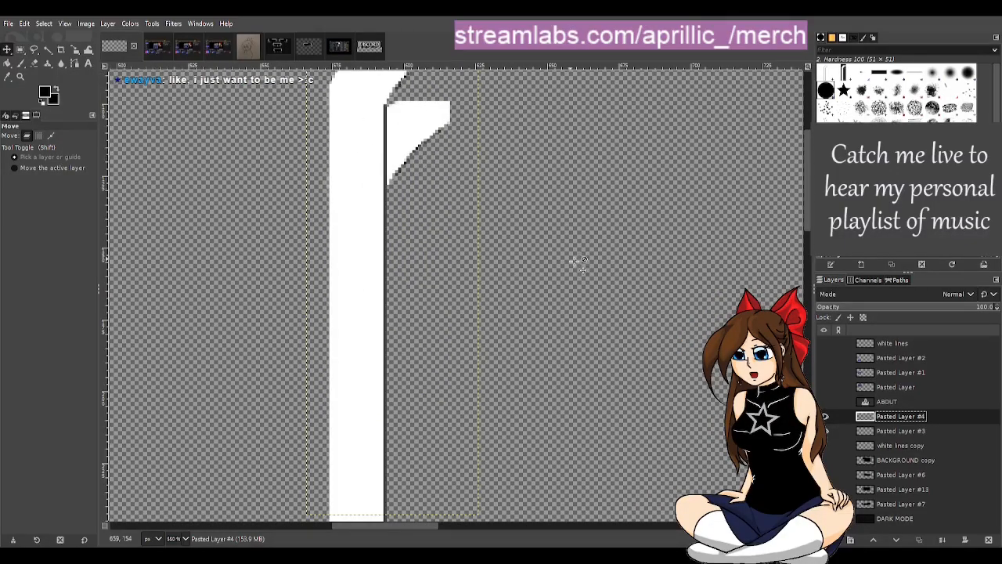
# Step: On Pasted Layer #3, select a 28 × 36 px rectangle around the protruding lower curve, delete its contents, and switch to Fuzzy Select
pyautogui.click(901, 431)
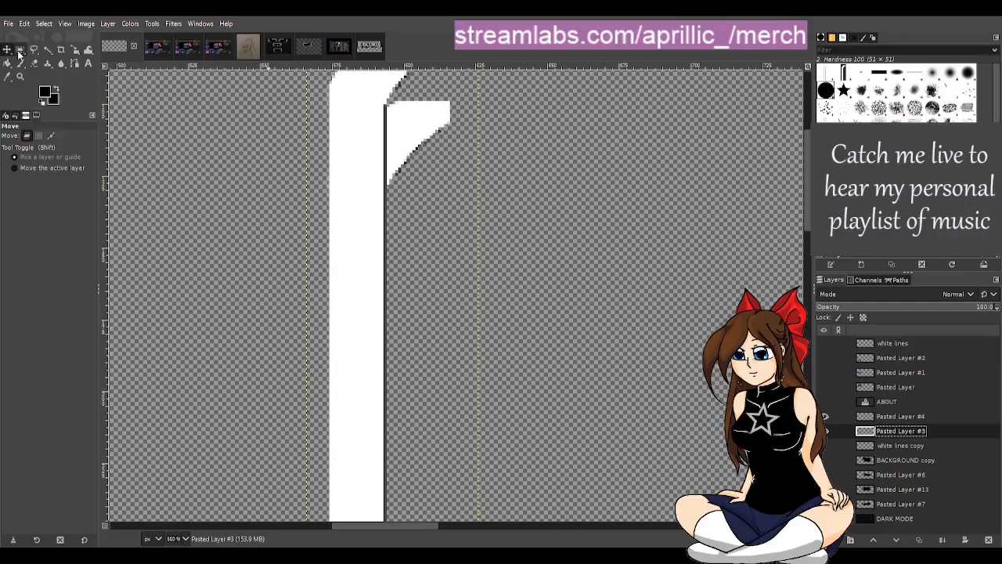
pyautogui.press('r')
pyautogui.scroll(1, 369, 148)
pyautogui.scroll(1, 370, 149)
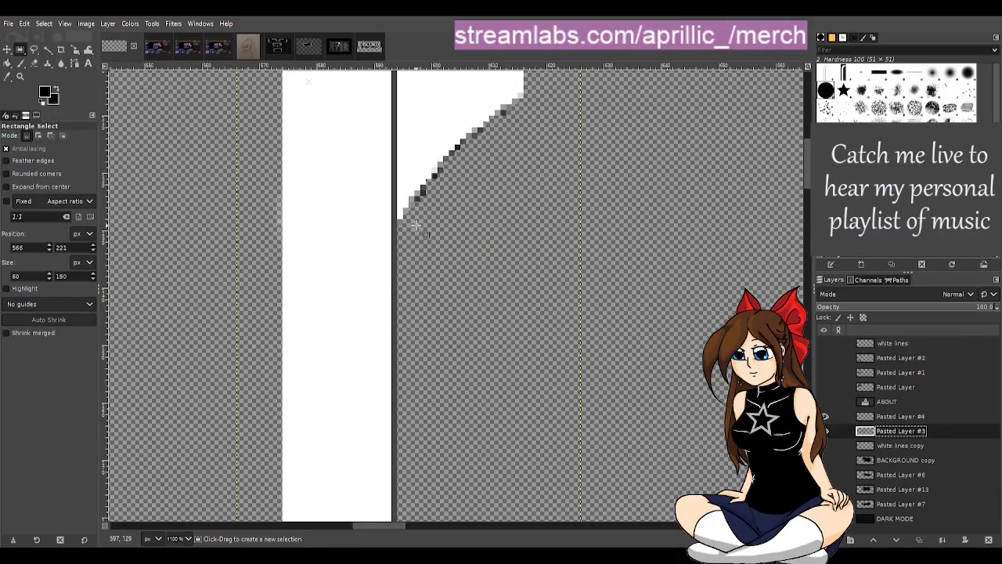
pyautogui.scroll(1, 413, 215)
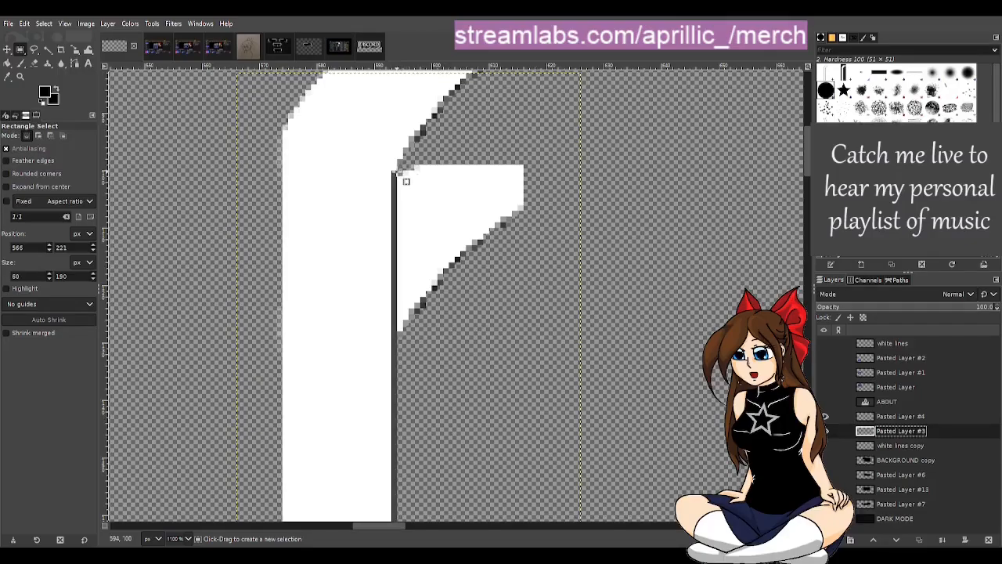
pyautogui.moveTo(393, 161); pyautogui.dragTo(551, 364)
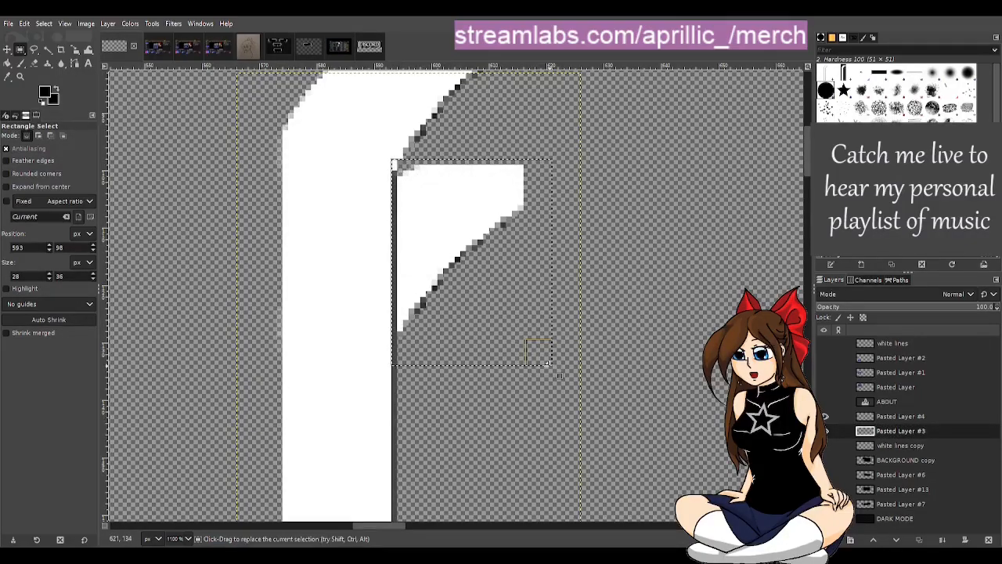
pyautogui.press('Delete')
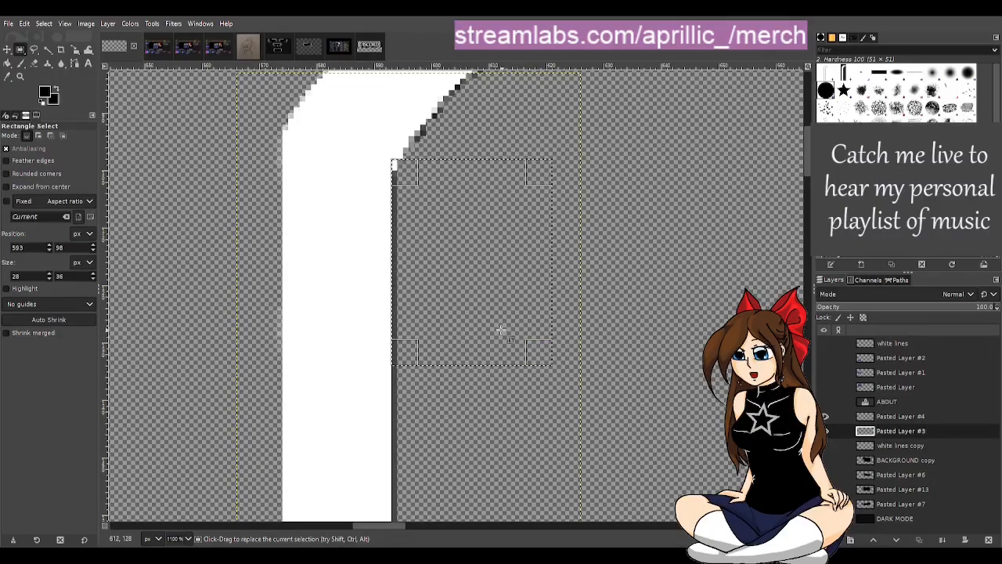
pyautogui.scroll(-2, 509, 336)
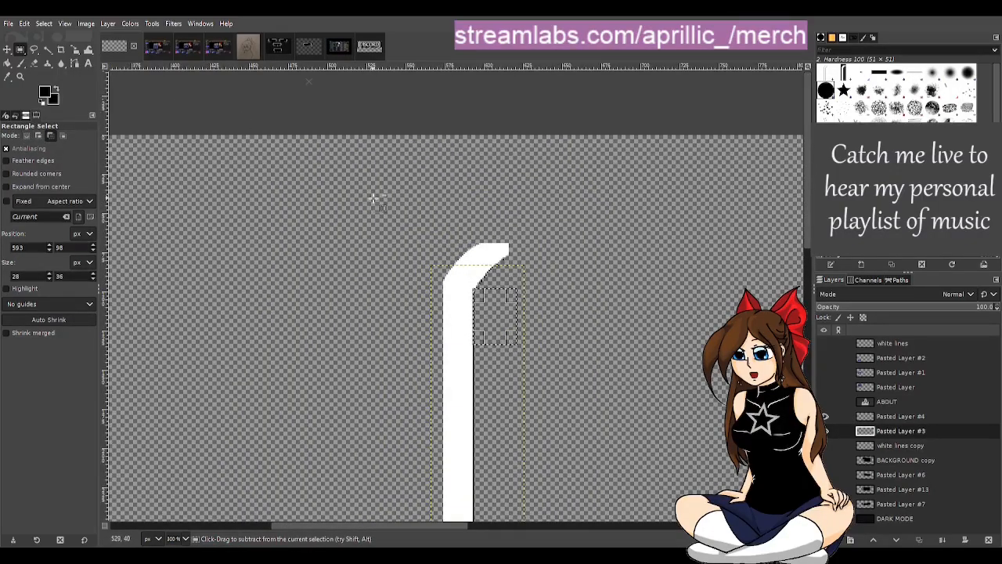
pyautogui.scroll(-3, 376, 196)
pyautogui.press('u')
pyautogui.scroll(-3, 369, 278)
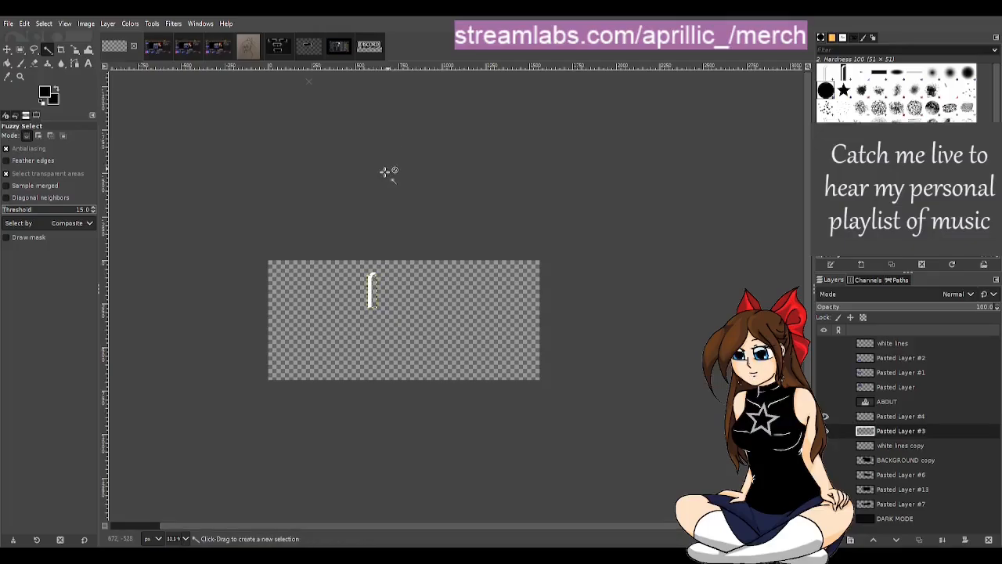
# Step: Merge Pasted Layer #4 down into Pasted Layer #3 to join the two border segments into one layer
pyautogui.scroll(4, 376, 321)
pyautogui.moveTo(462, 520); pyautogui.dragTo(383, 522)
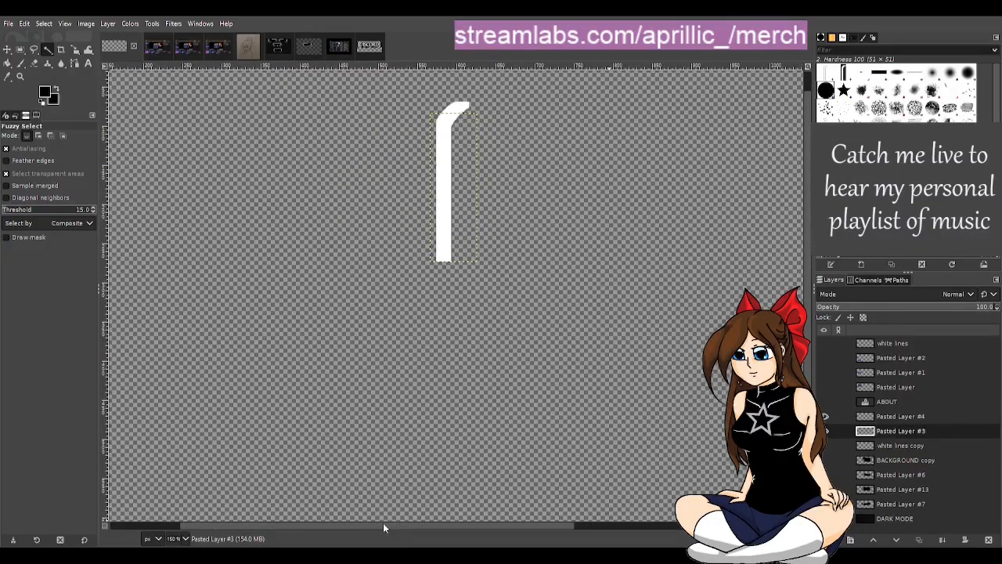
pyautogui.doubleClick(914, 430)
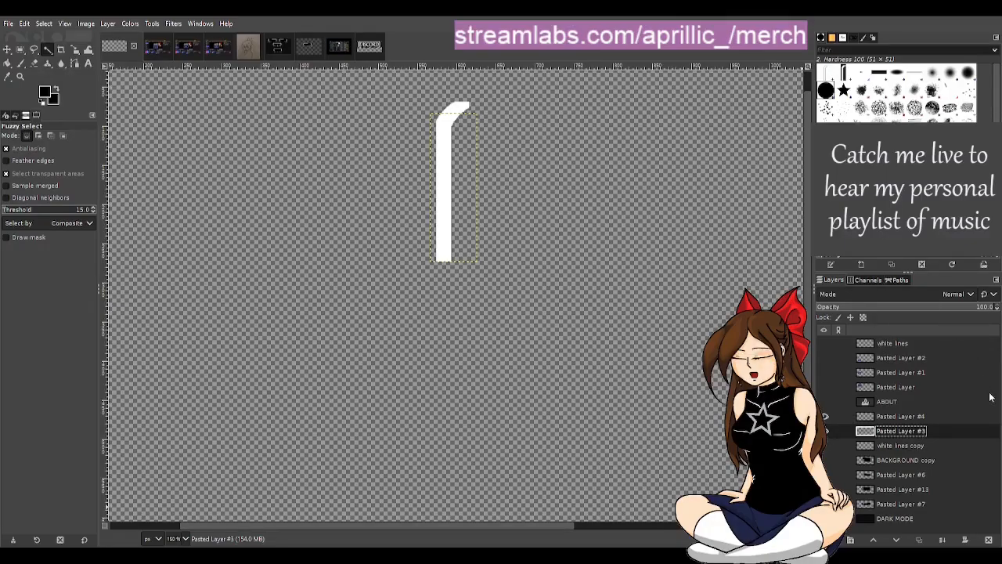
pyautogui.click(933, 415)
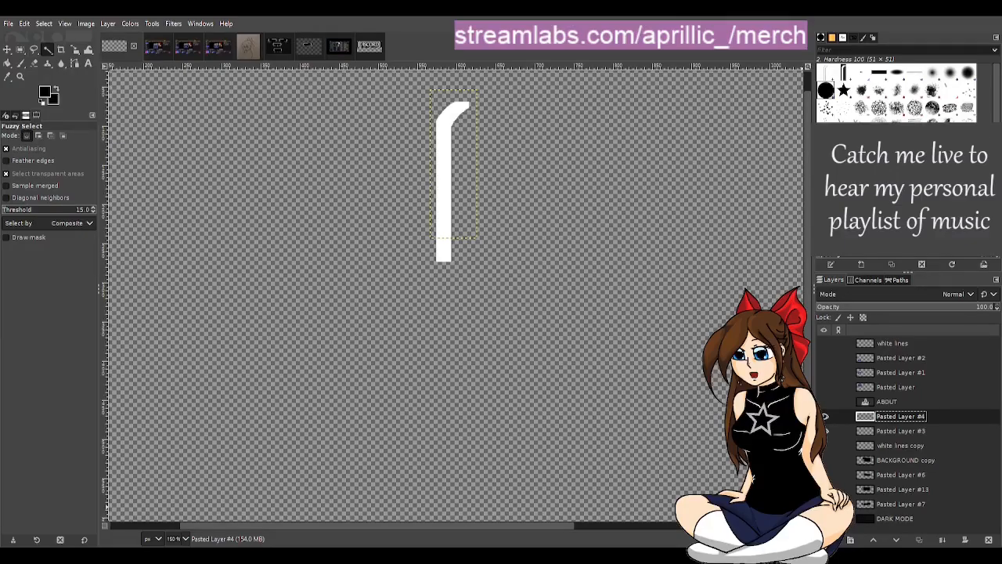
pyautogui.hotkey('ctrl', 'm')
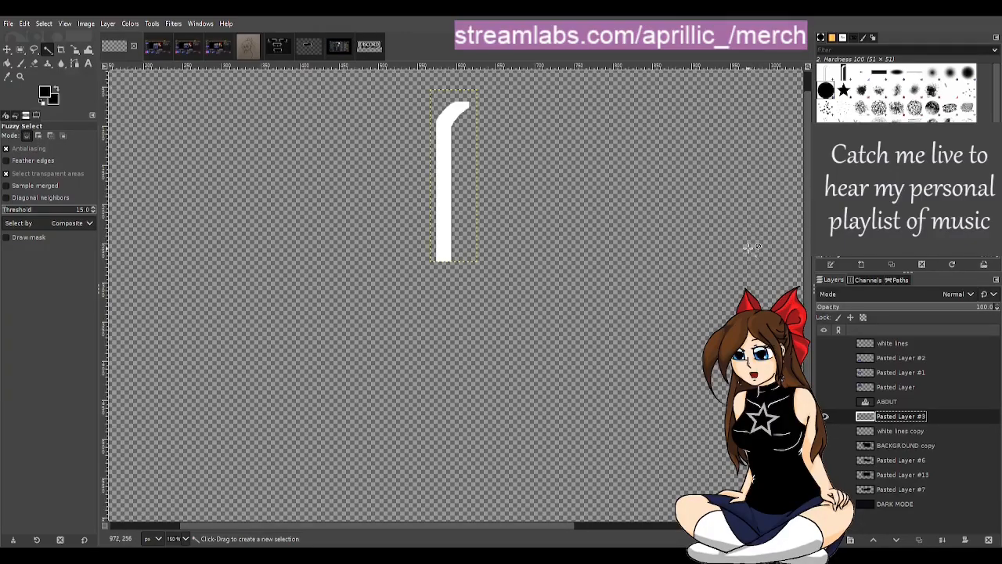
# Step: Show the white lines copy layer beneath the merged border segment and raise its opacity to 100
pyautogui.moveTo(559, 523); pyautogui.dragTo(587, 526)
pyautogui.scroll(-1, 536, 444)
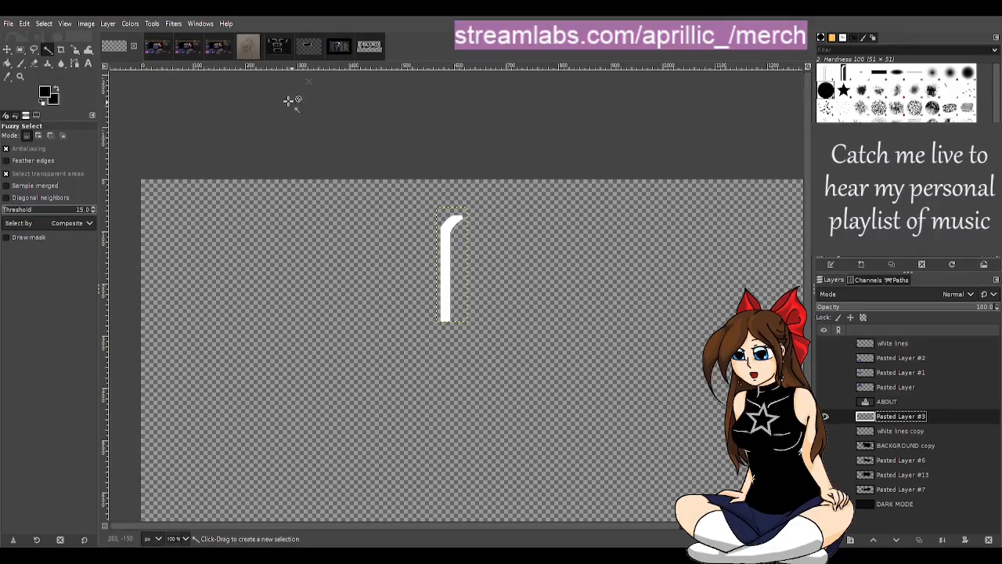
pyautogui.click(6, 49)
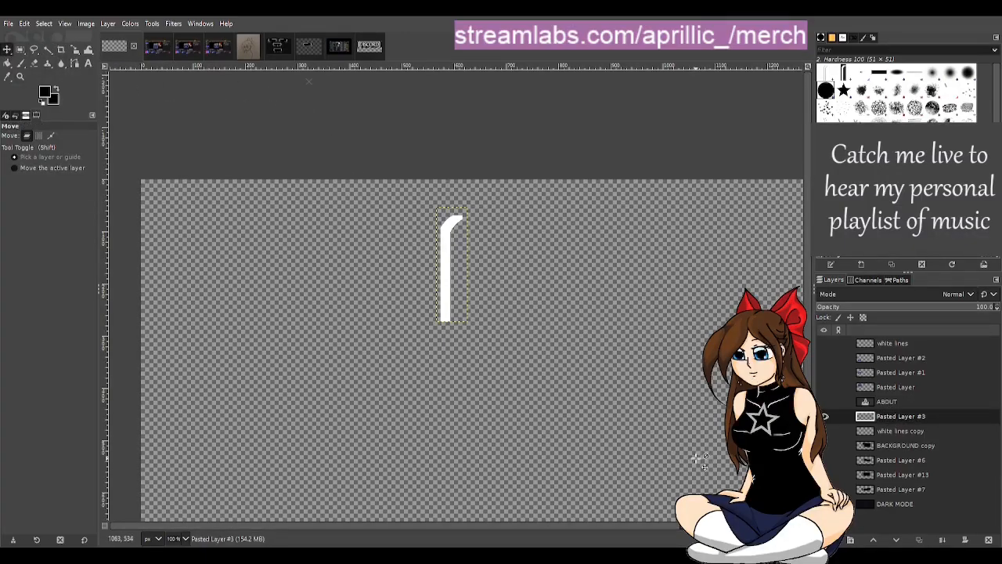
pyautogui.scroll(1, 487, 432)
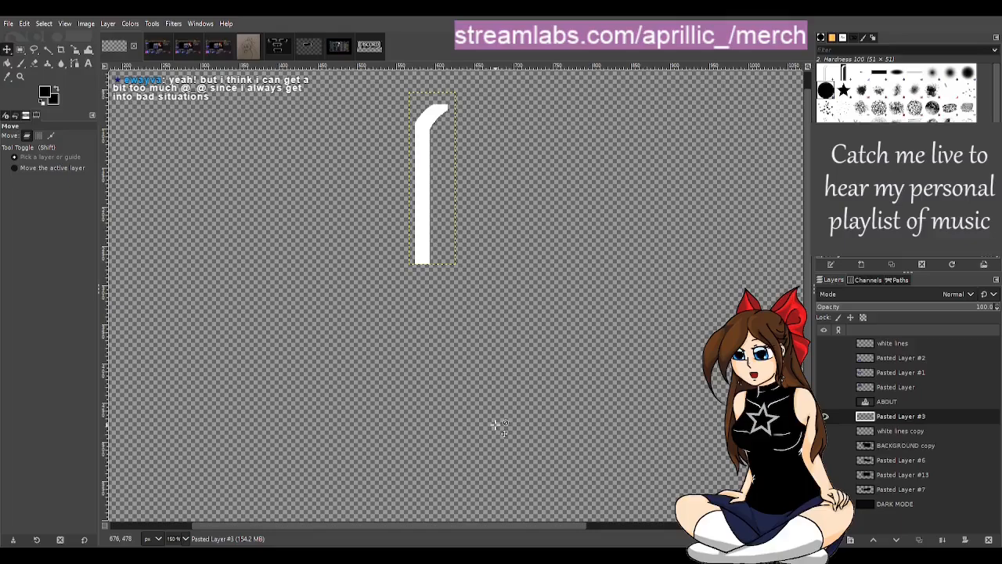
pyautogui.click(826, 431)
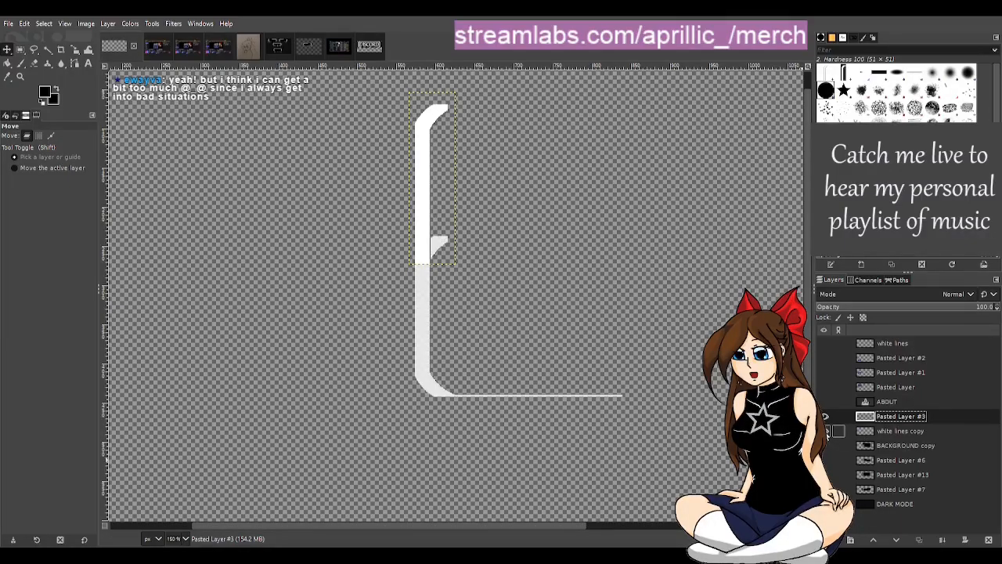
pyautogui.click(907, 431)
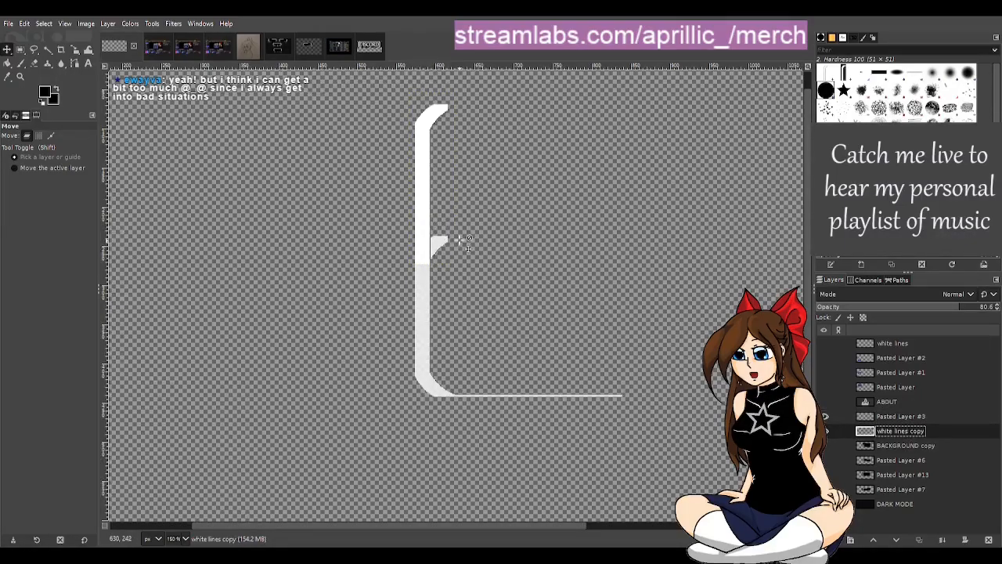
pyautogui.scroll(2, 441, 239)
pyautogui.scroll(3, 439, 249)
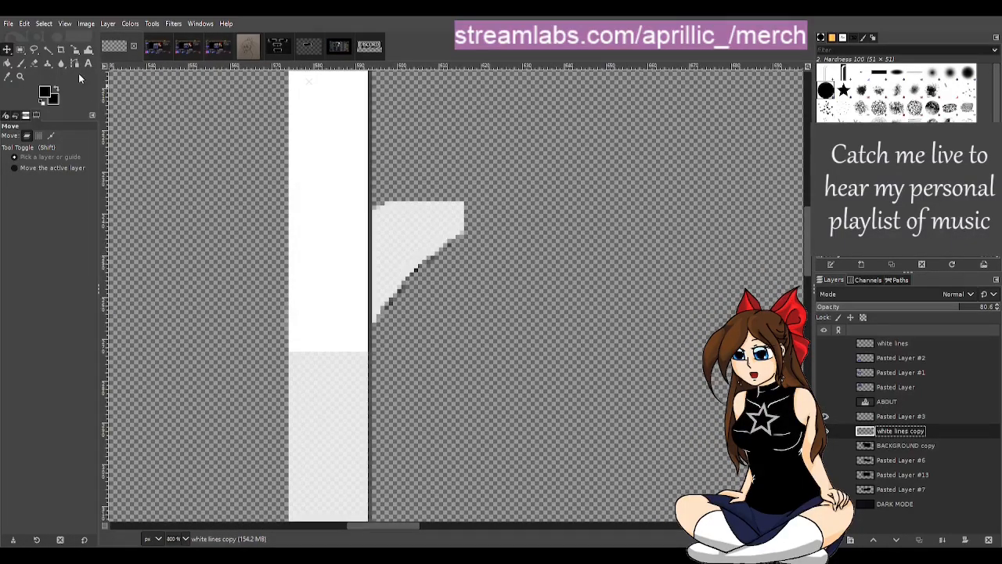
pyautogui.moveTo(965, 307); pyautogui.dragTo(998, 307)
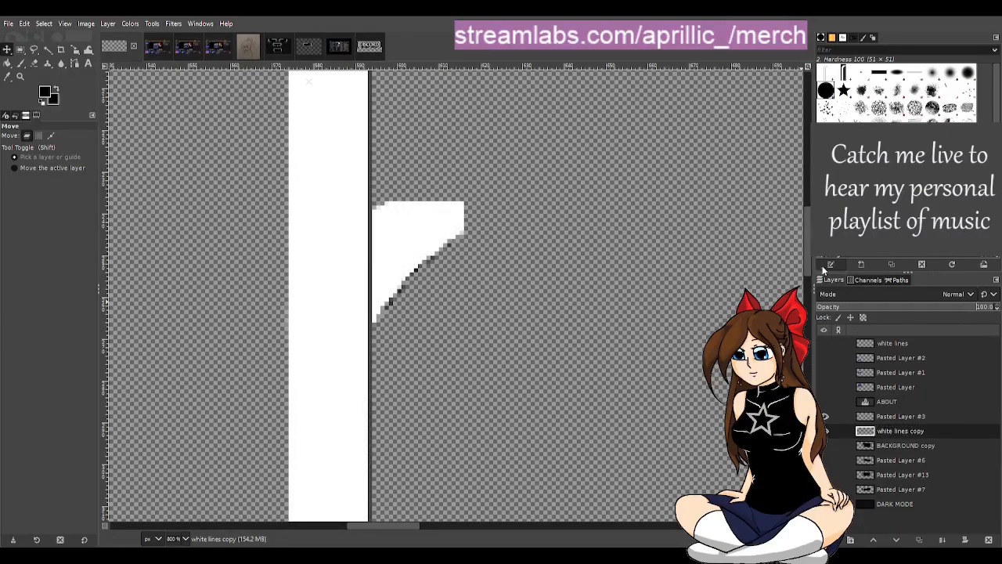
# Step: On white lines copy, select a 34 × 36 px rectangle around the protruding inner curve, delete its contents, and clear the selection
pyautogui.click(21, 48)
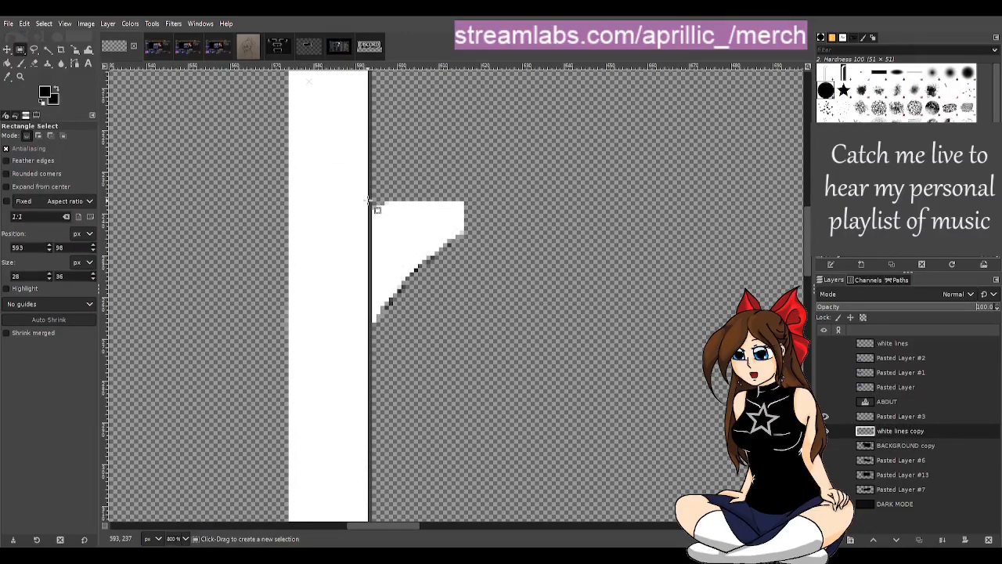
pyautogui.moveTo(369, 201); pyautogui.dragTo(510, 349)
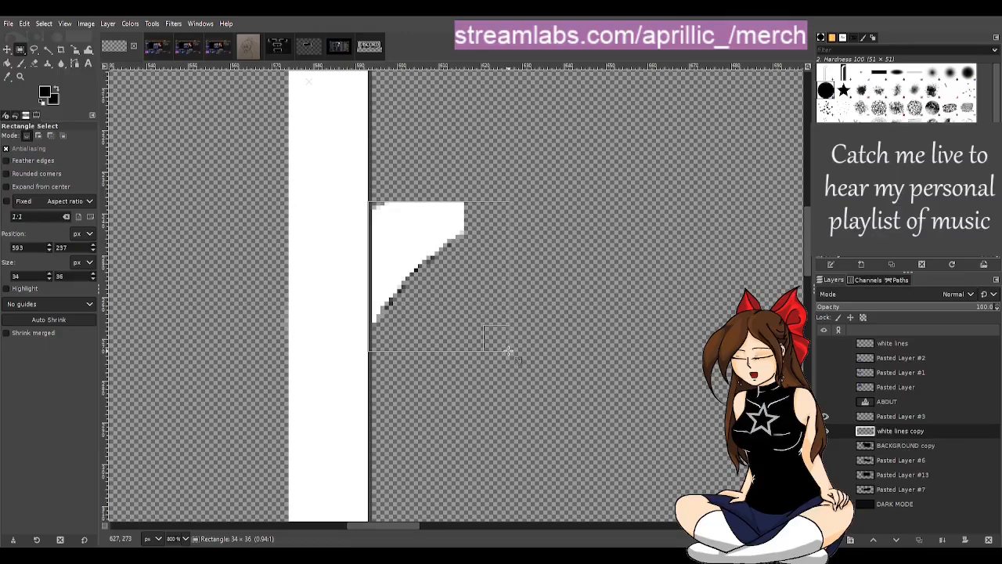
pyautogui.press('Delete')
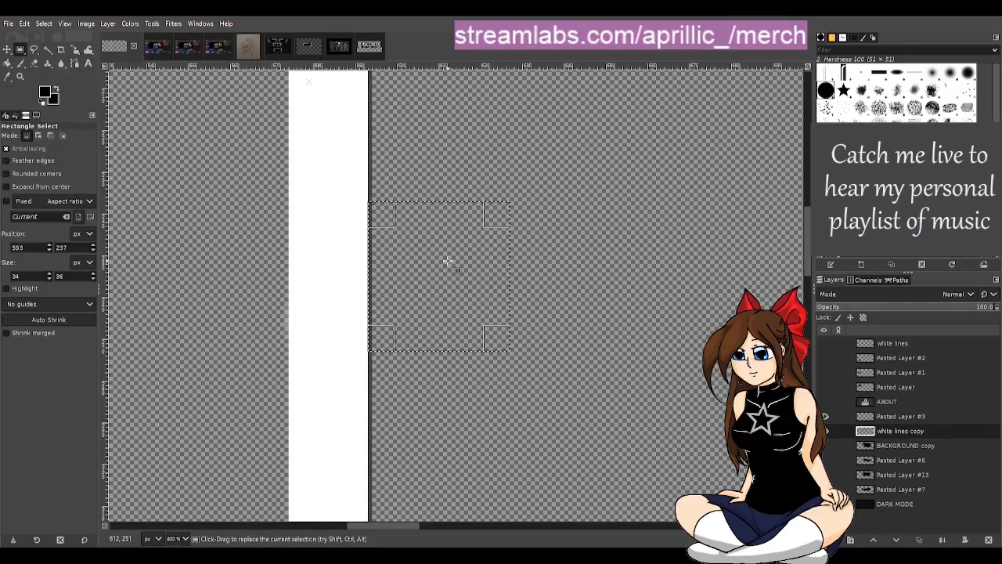
pyautogui.keyDown('ctrl'); pyautogui.scroll(-1, 451, 264); pyautogui.keyUp('ctrl')
pyautogui.keyDown('ctrl'); pyautogui.scroll(-2, 452, 264); pyautogui.keyUp('ctrl')
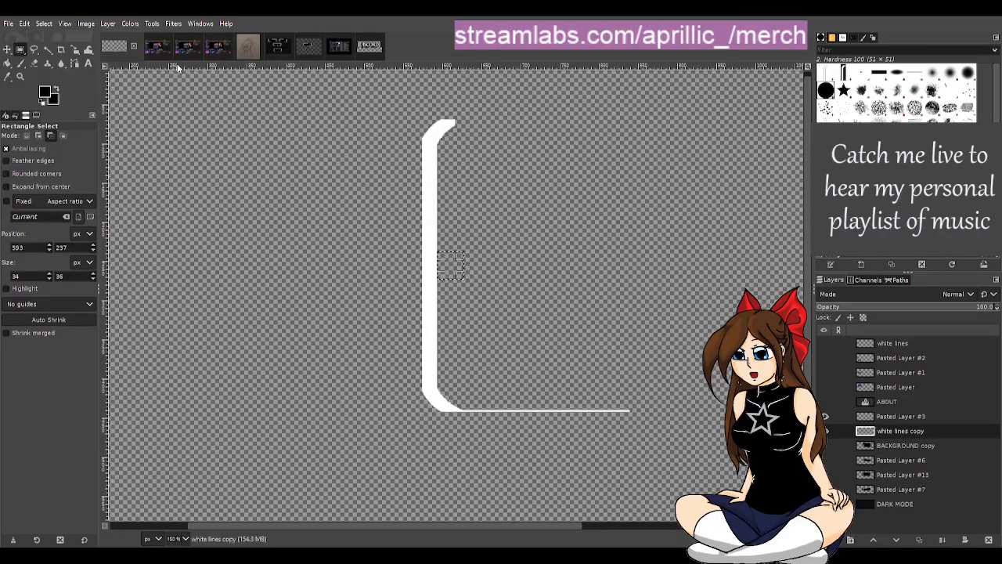
pyautogui.click(48, 48)
pyautogui.press('-')
pyautogui.press('-')
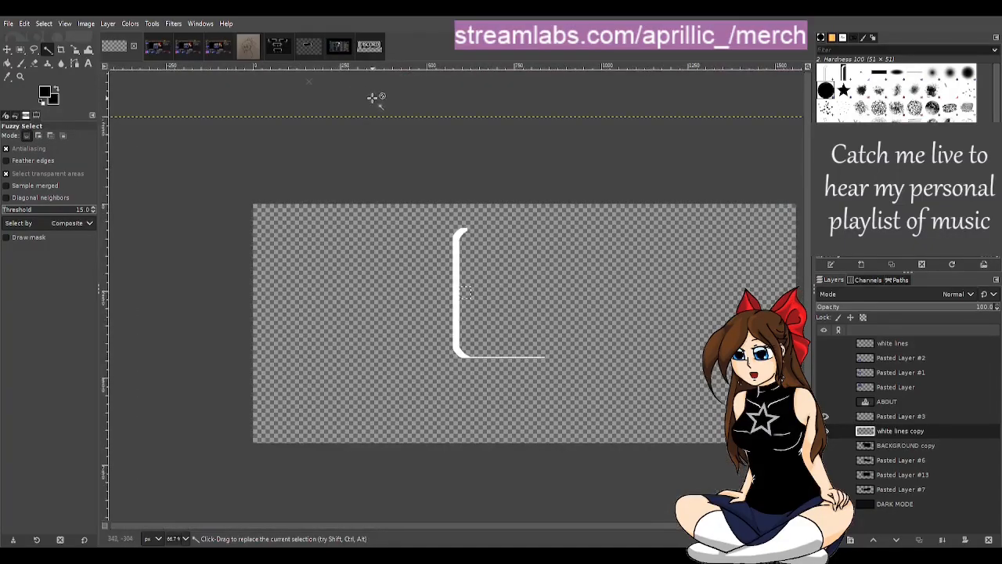
pyautogui.keyDown('ctrl'); pyautogui.scroll(-1, 600, 308); pyautogui.keyUp('ctrl')
pyautogui.keyDown('ctrl'); pyautogui.scroll(3, 649, 377); pyautogui.keyUp('ctrl')
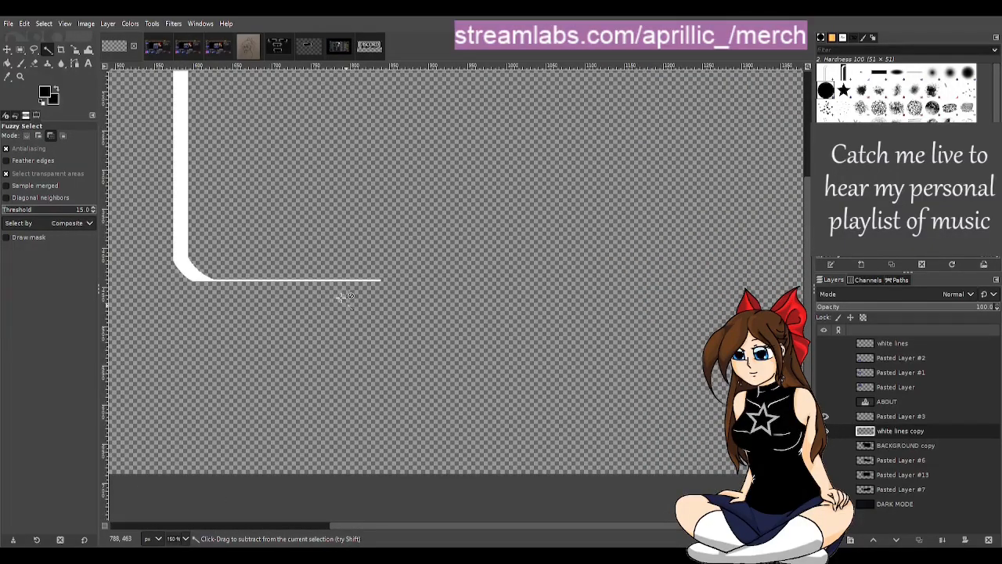
pyautogui.moveTo(493, 527); pyautogui.dragTo(423, 525)
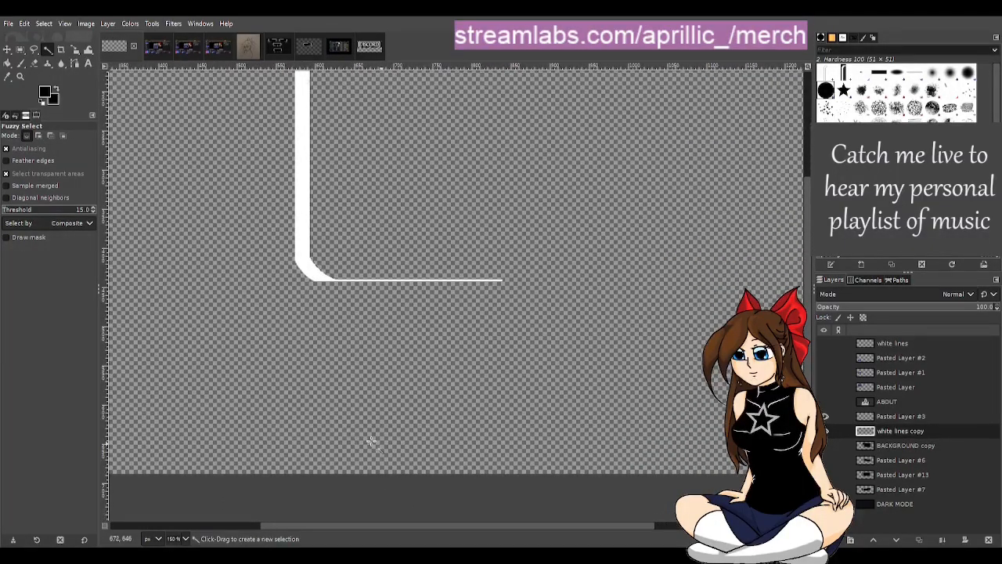
# Step: Merge Pasted Layer #3 down into white lines copy to form one continuous left border
pyautogui.scroll(2, 345, 431)
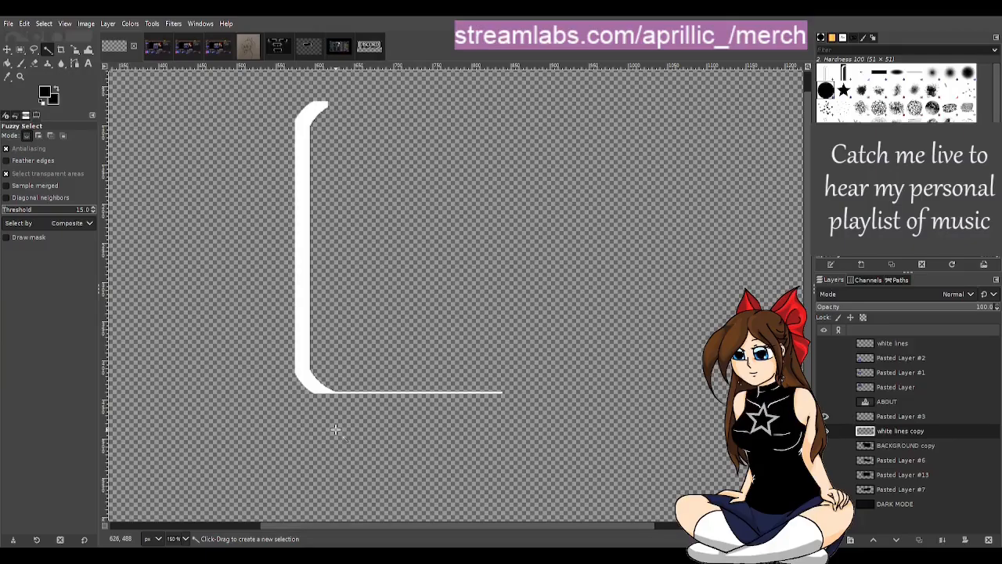
pyautogui.click(905, 416)
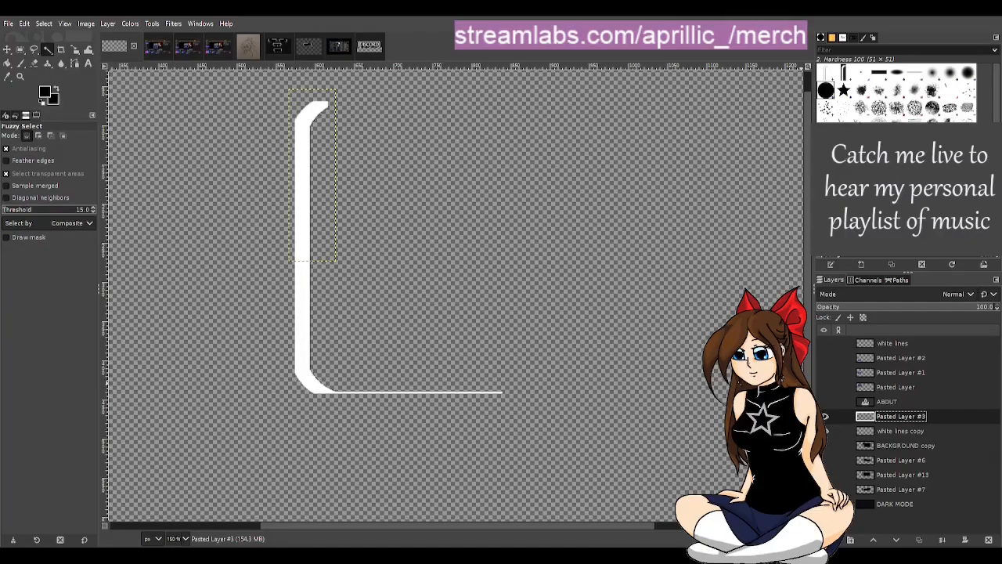
pyautogui.click(795, 314)
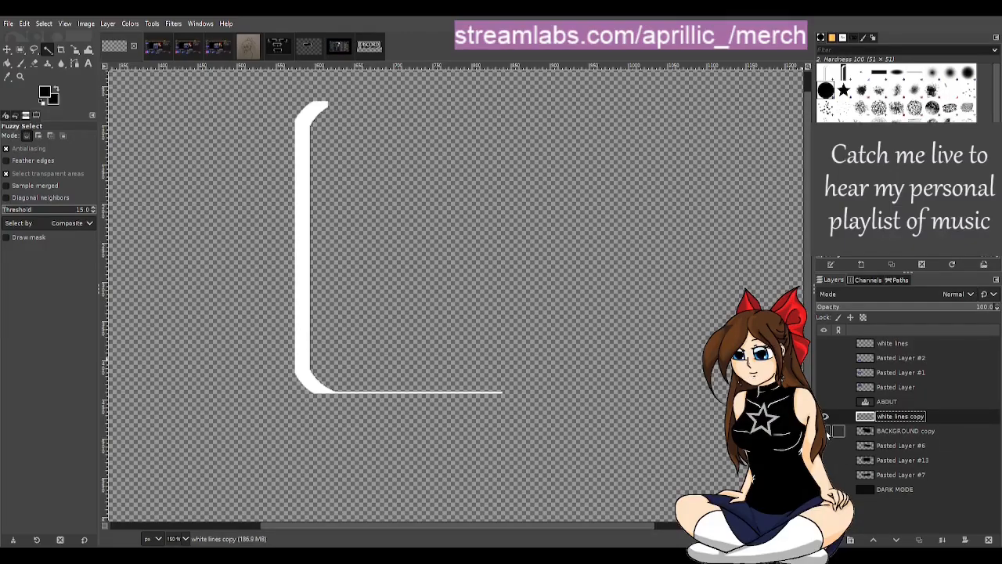
# Step: Toggle BACKGROUND copy, white lines copy and white lines to examine which layer holds the leftover curve beside the left border
pyautogui.click(826, 430)
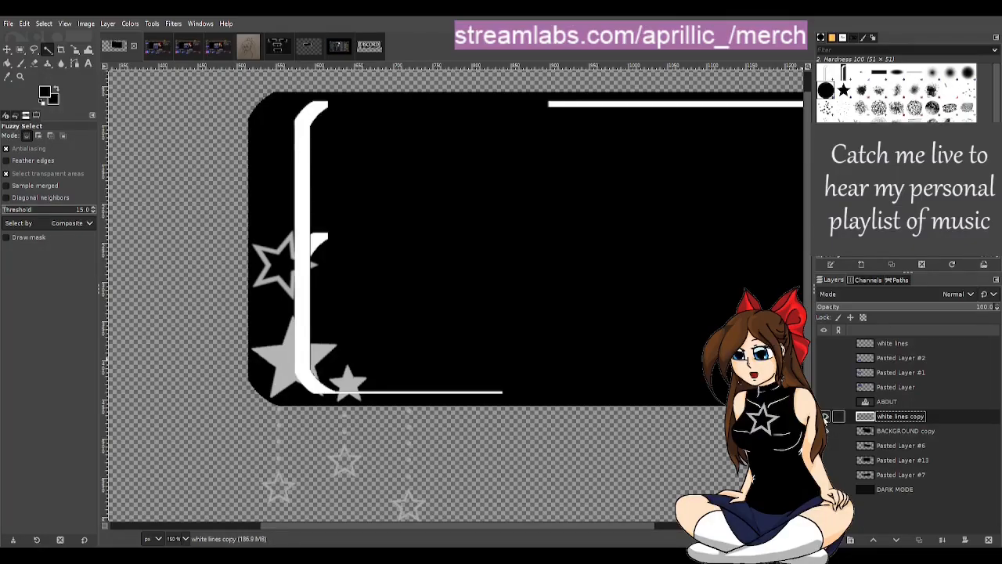
pyautogui.click(825, 416)
pyautogui.click(824, 431)
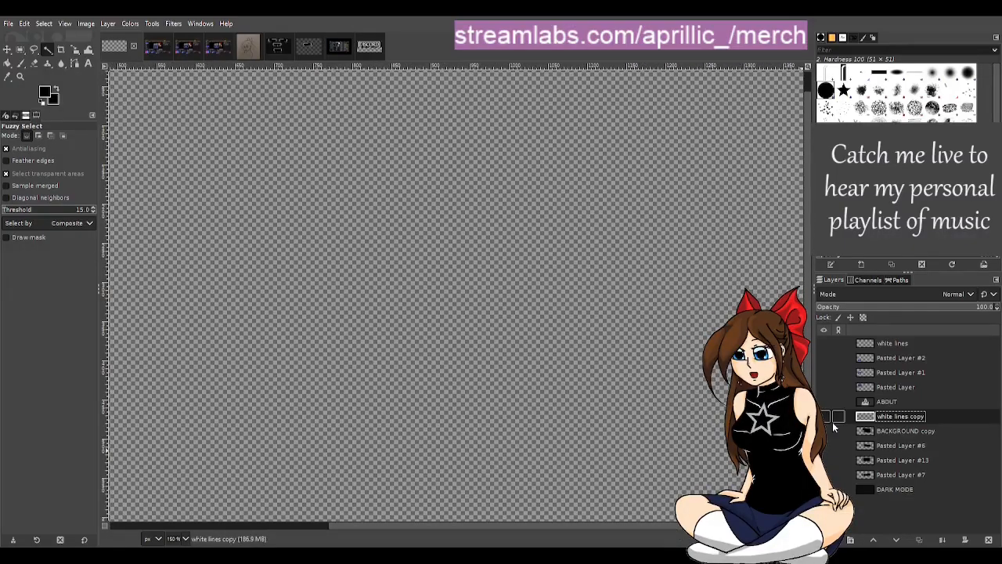
pyautogui.click(824, 417)
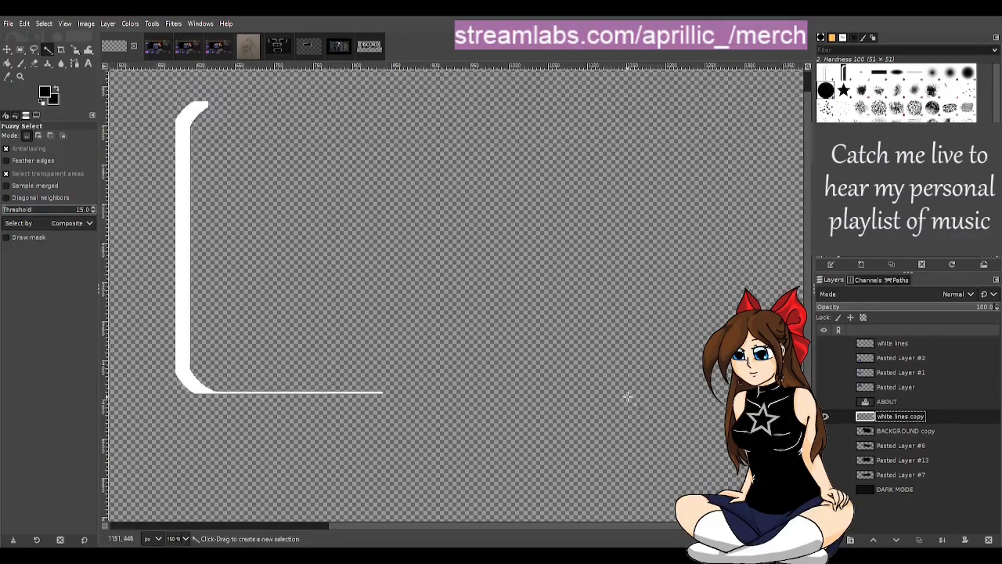
pyautogui.scroll(-1, 624, 397)
pyautogui.hscroll(2, 649, 524)
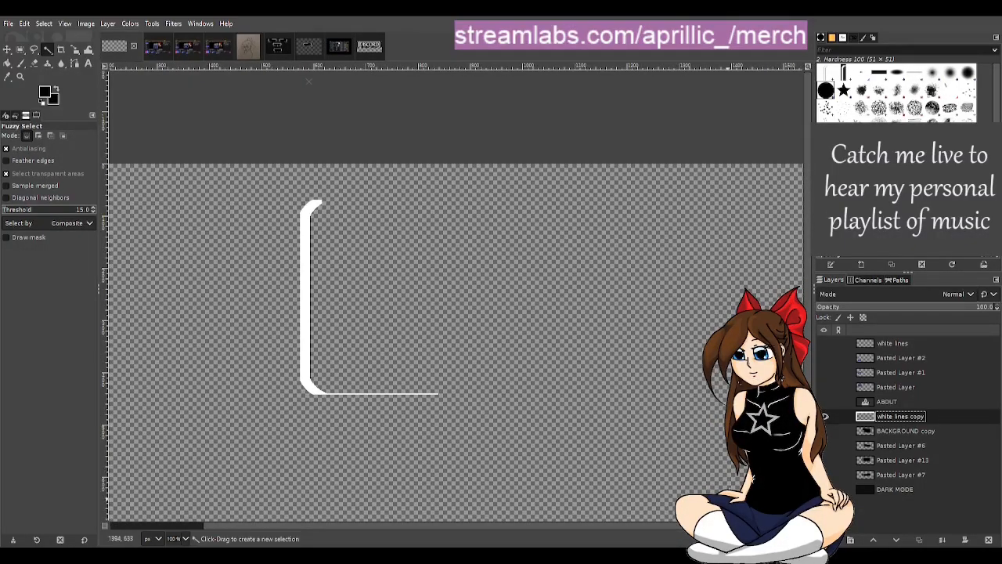
pyautogui.click(824, 343)
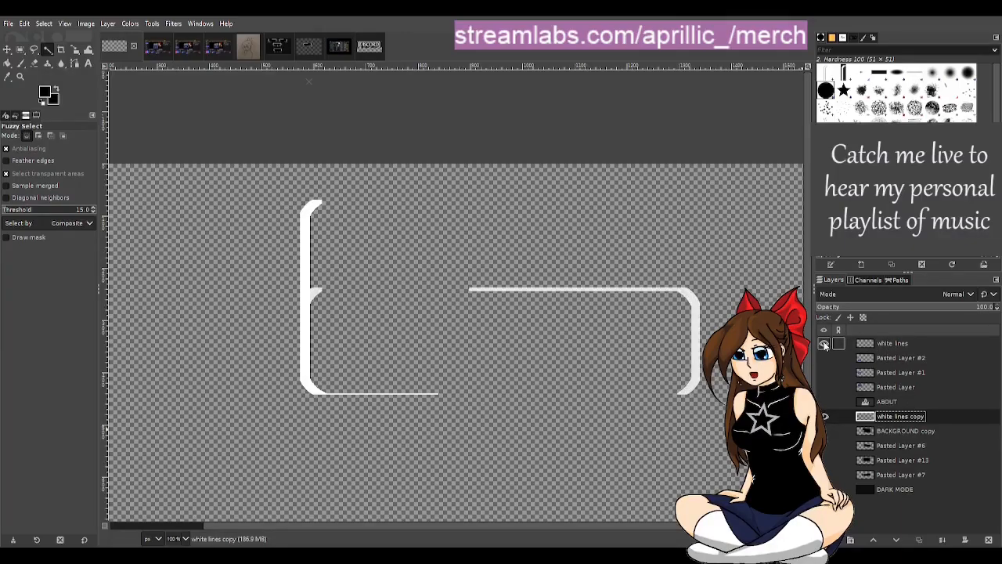
pyautogui.click(824, 343)
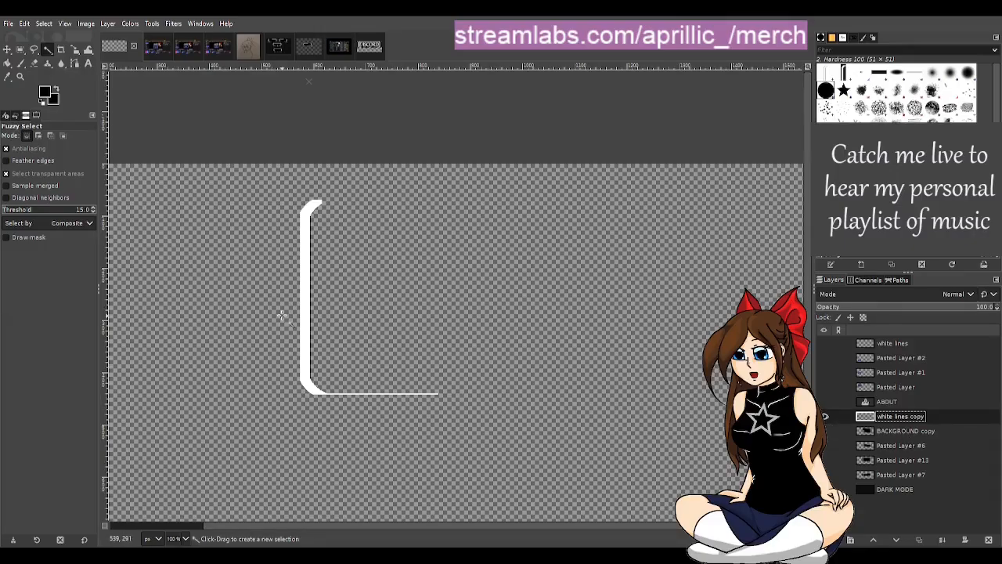
# Step: Show BACKGROUND copy behind the extended border, switch to Rectangle Select, and make white lines copy the active layer
pyautogui.scroll(1, 281, 315)
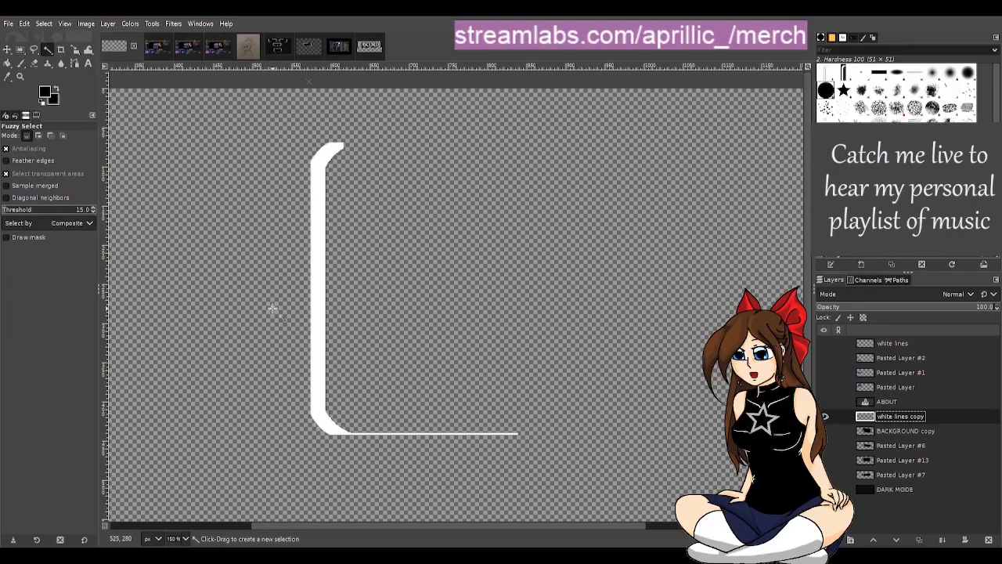
pyautogui.click(825, 432)
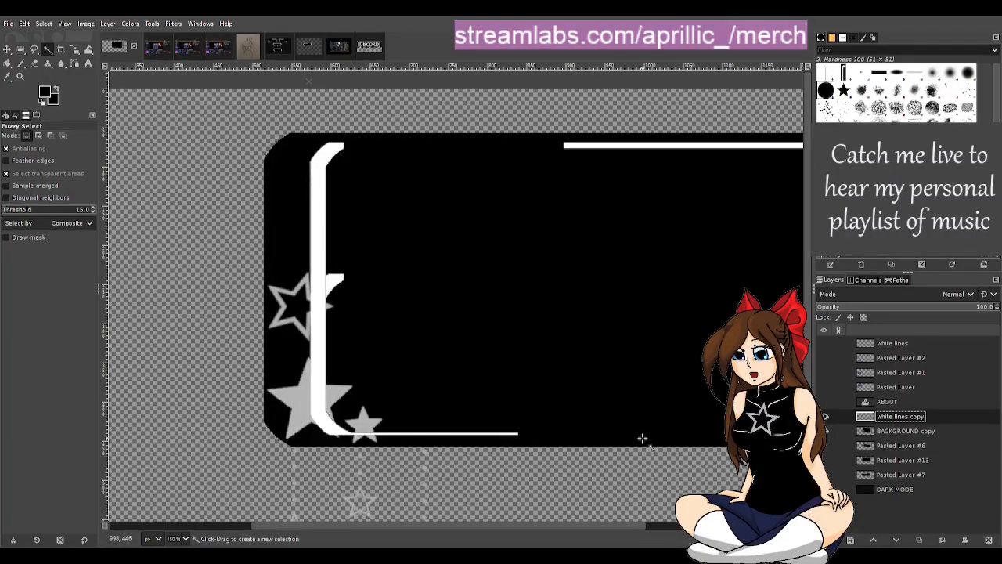
pyautogui.click(920, 433)
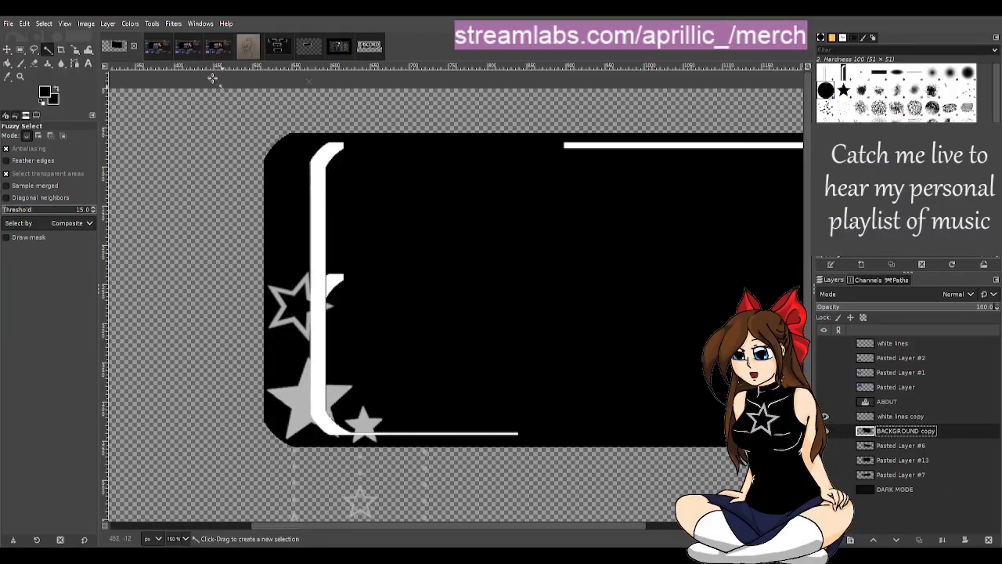
pyautogui.click(20, 51)
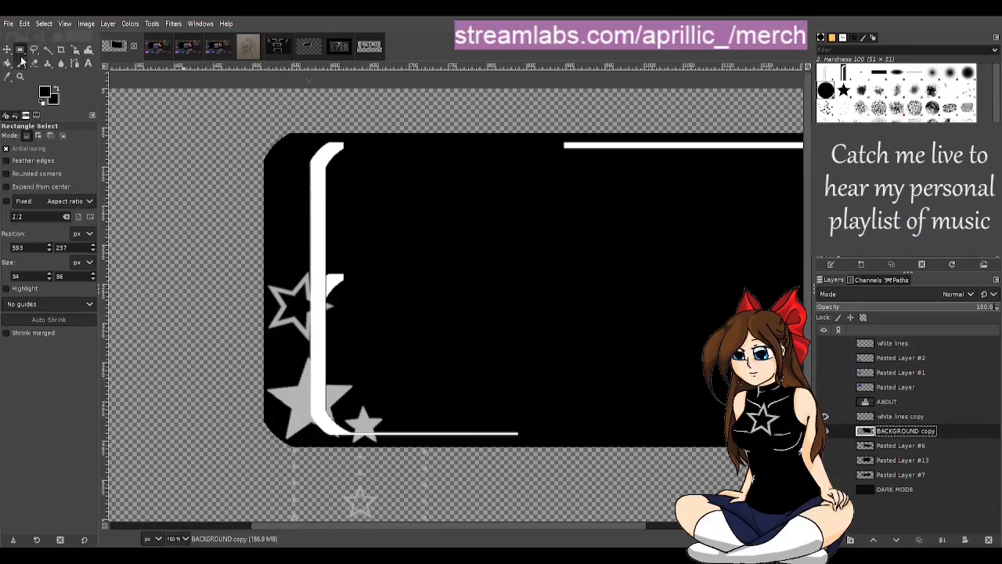
pyautogui.click(826, 416)
pyautogui.click(825, 416)
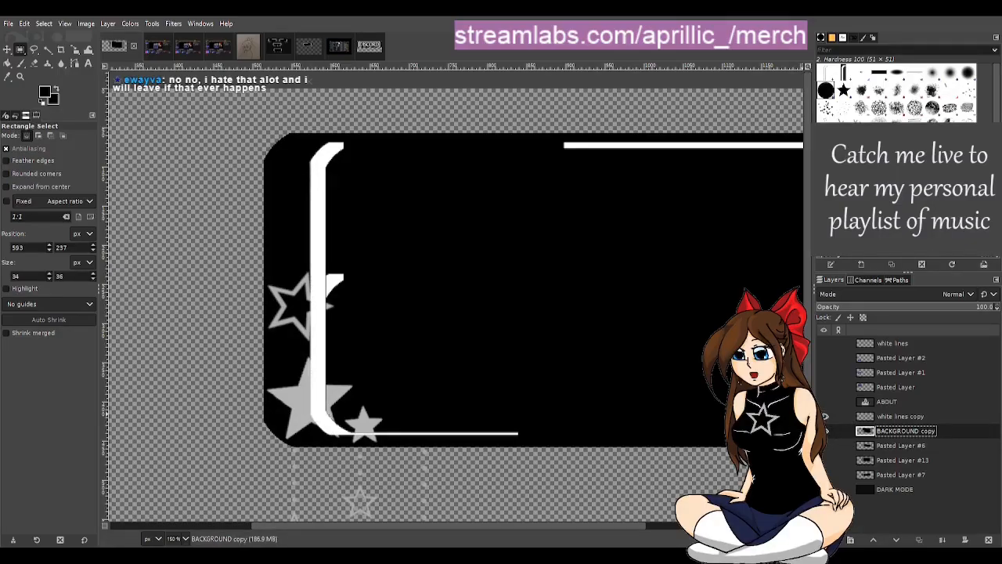
pyautogui.click(917, 417)
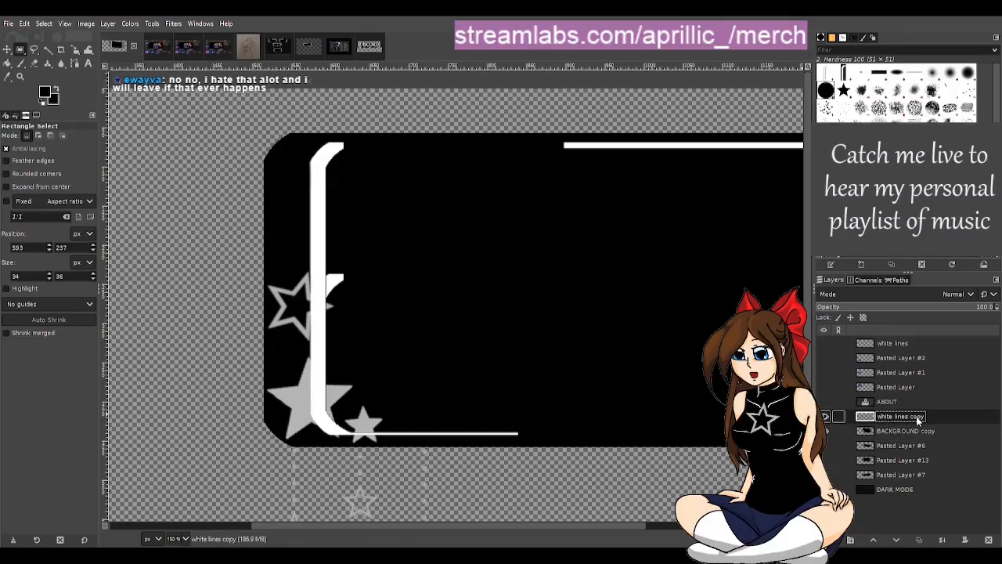
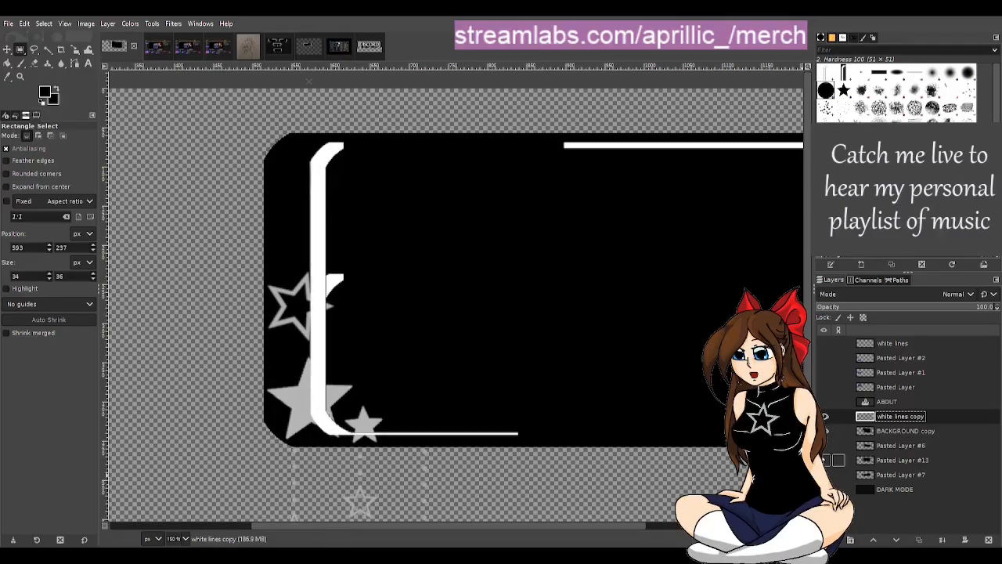
# Step: Hide and reshow BACKGROUND copy to check whether the leftover inner curve beside the left border belongs to it
pyautogui.scroll(1, 309, 387)
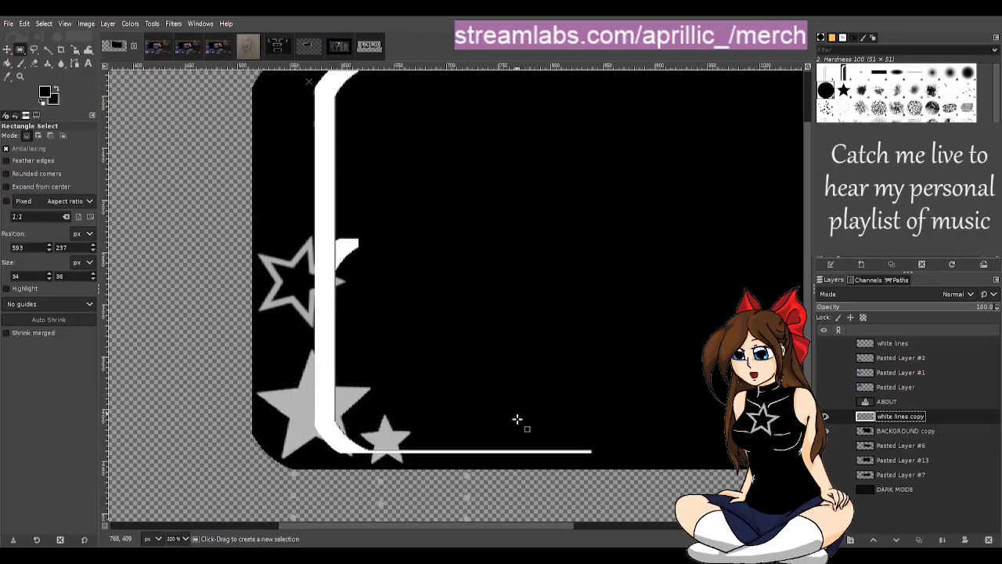
pyautogui.click(825, 431)
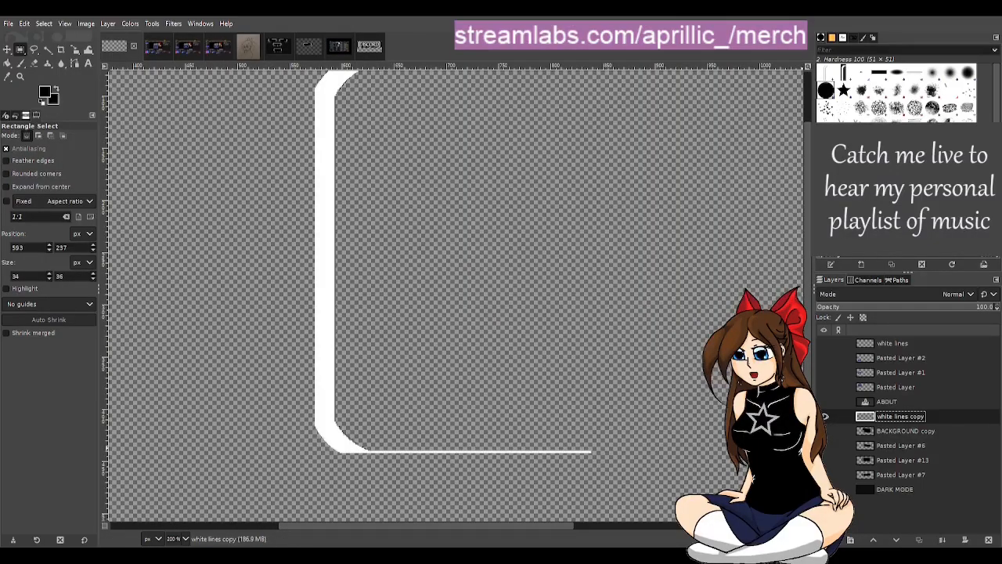
pyautogui.click(826, 431)
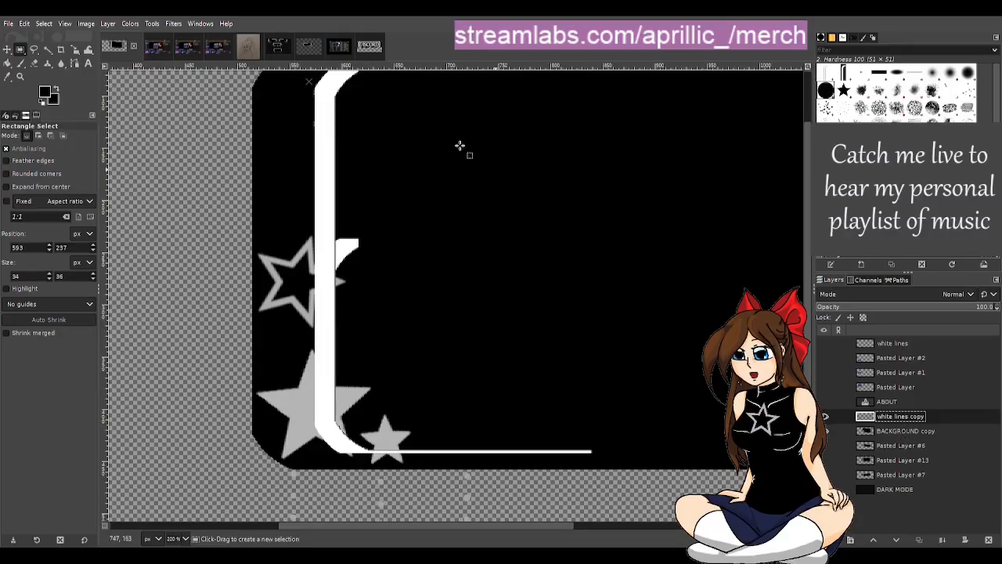
# Step: Look through the Discord panel, the single-panel star template, placement2.png and ts ssoon.png for reference, and return to the enlarged frame
pyautogui.click(367, 49)
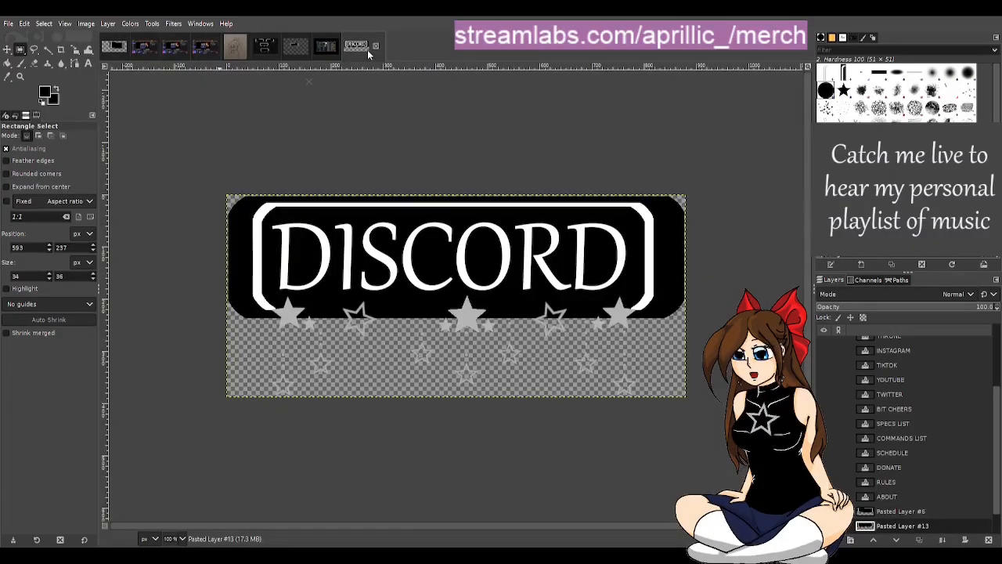
pyautogui.click(296, 49)
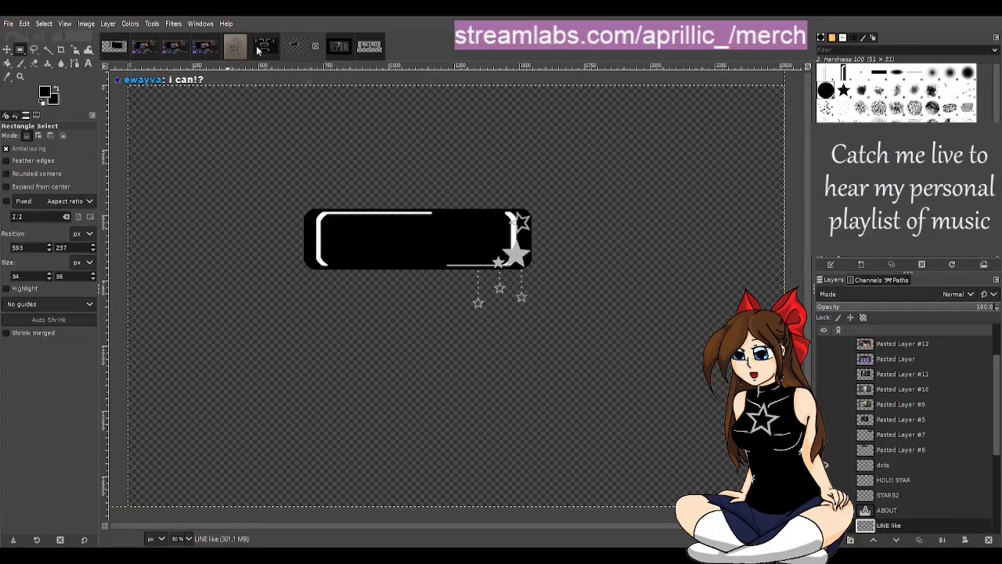
pyautogui.click(338, 49)
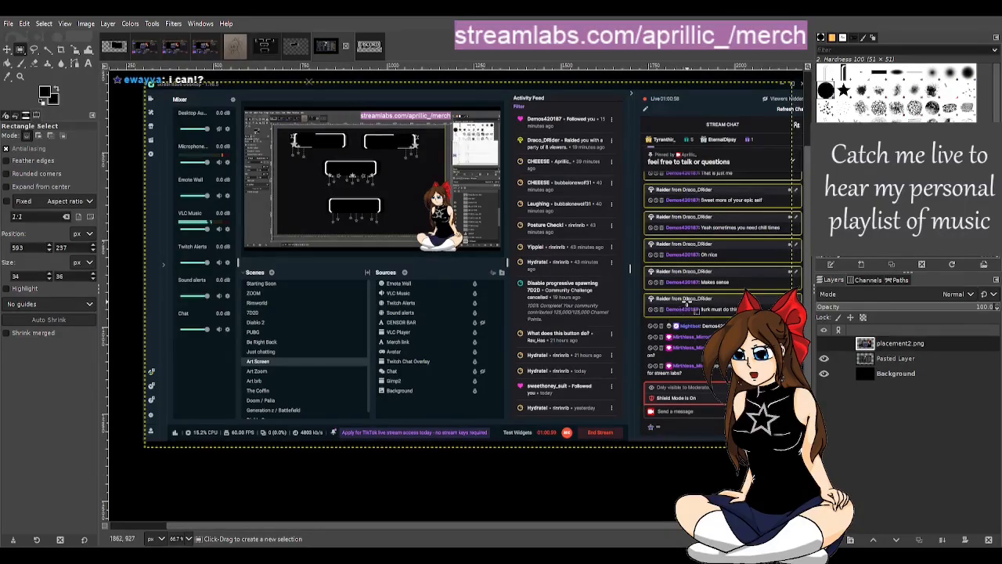
pyautogui.scroll(2, 752, 298)
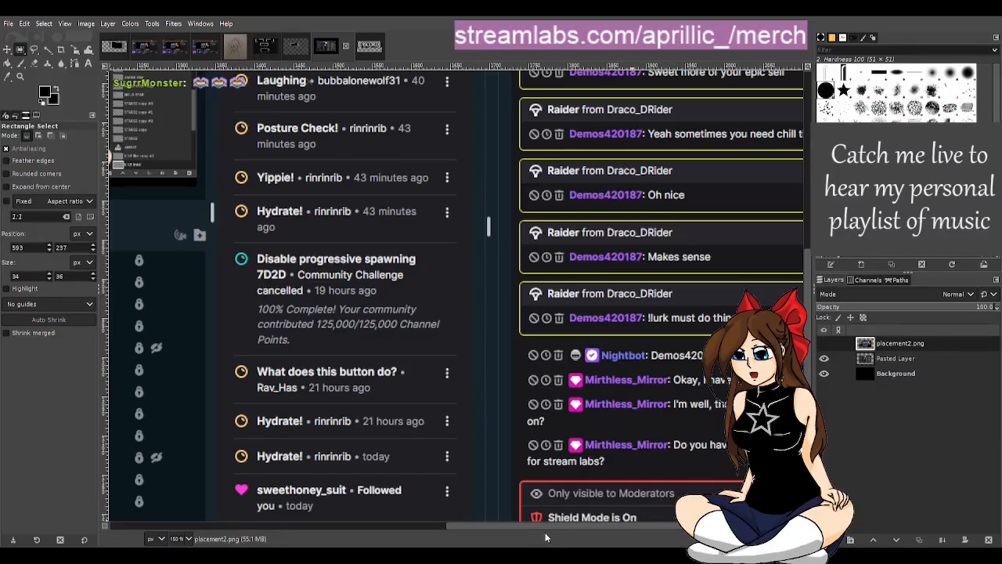
pyautogui.moveTo(549, 526); pyautogui.dragTo(587, 526)
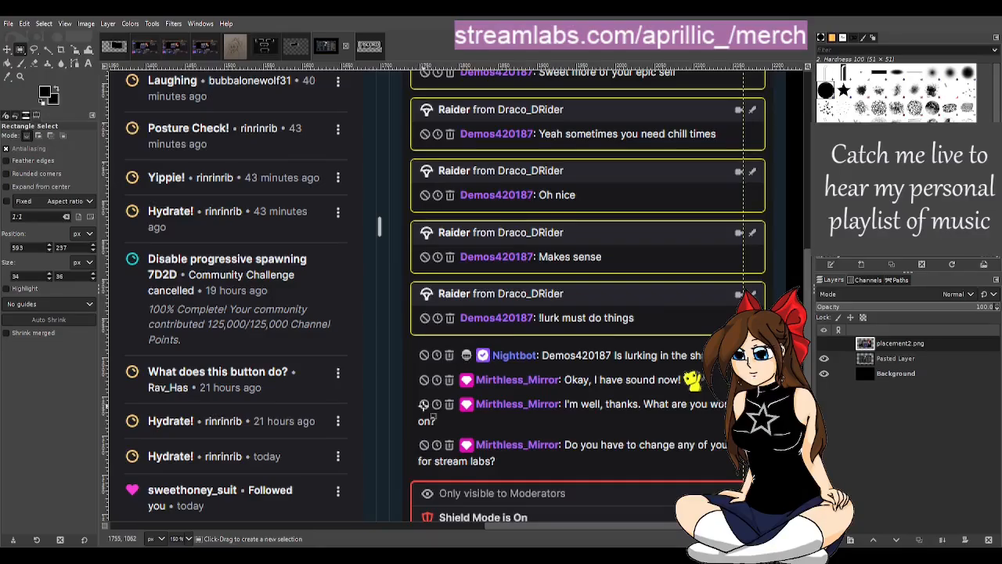
pyautogui.scroll(-3, 453, 404)
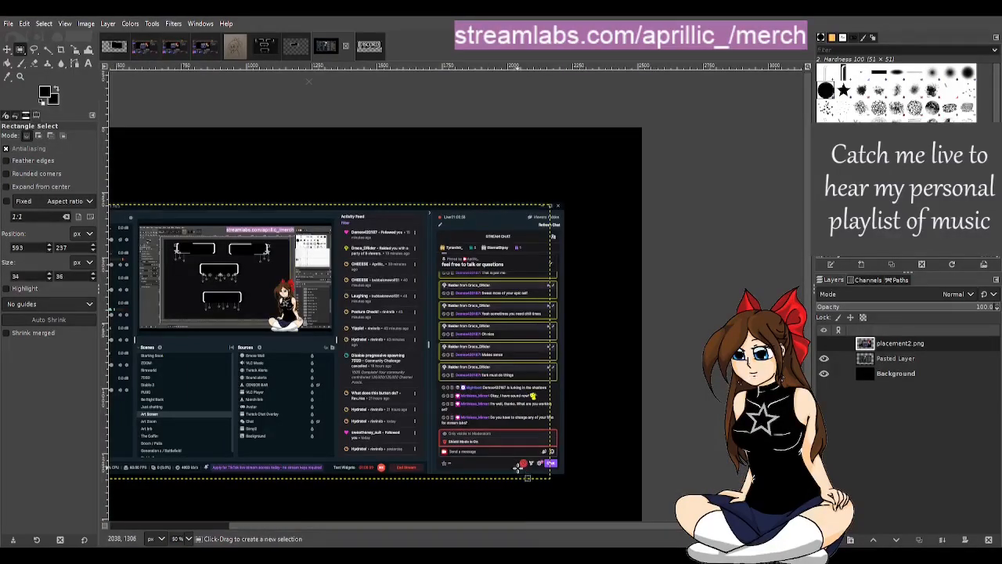
pyautogui.click(142, 50)
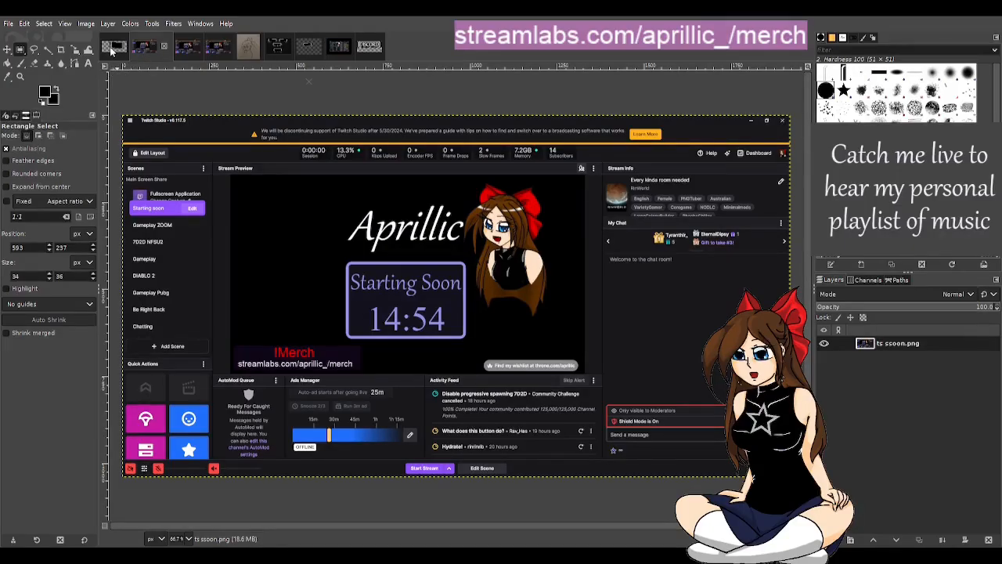
pyautogui.click(114, 48)
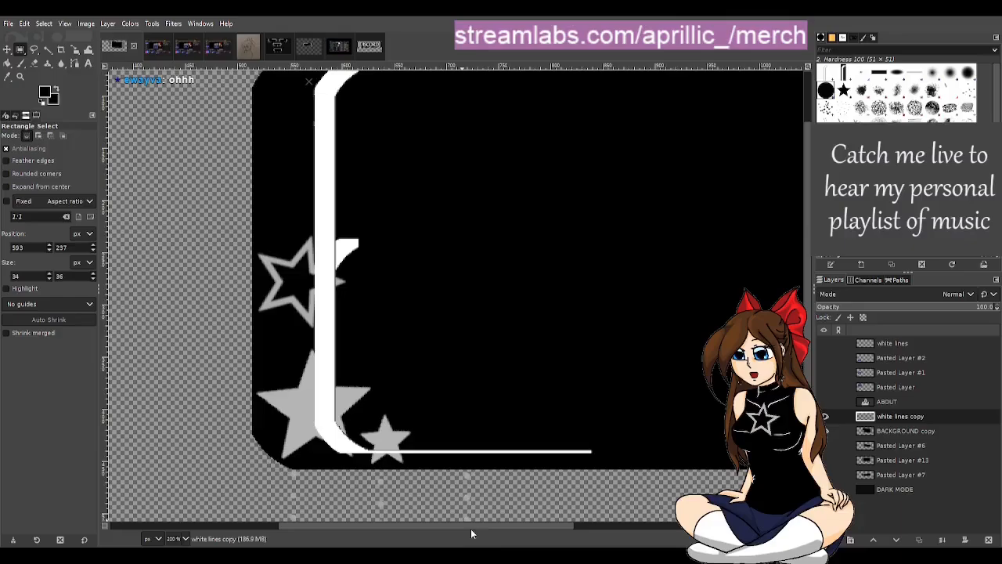
pyautogui.moveTo(489, 524); pyautogui.dragTo(522, 526)
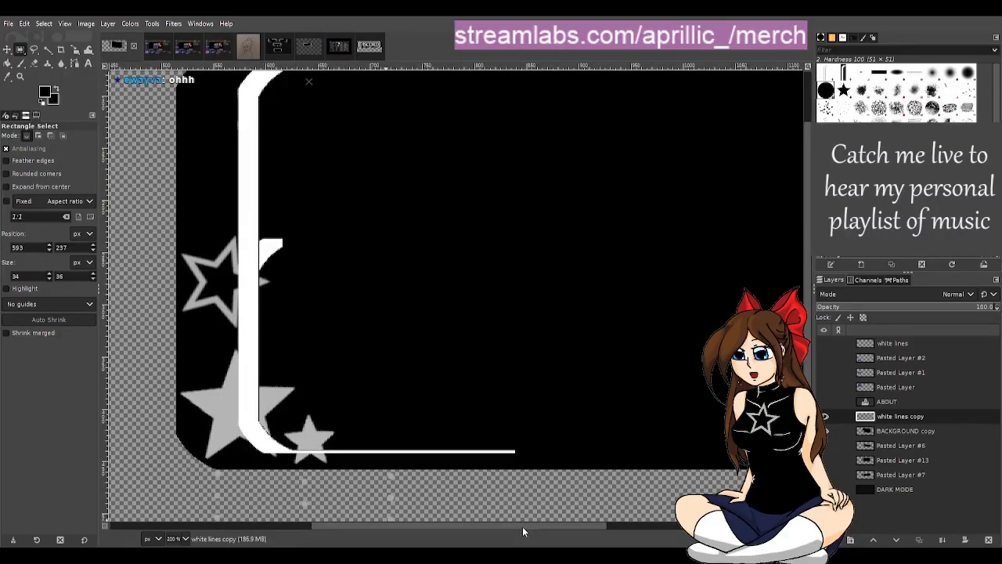
# Step: Examine the icons beneath the chat message field in the placement2.png screenshot
pyautogui.click(338, 49)
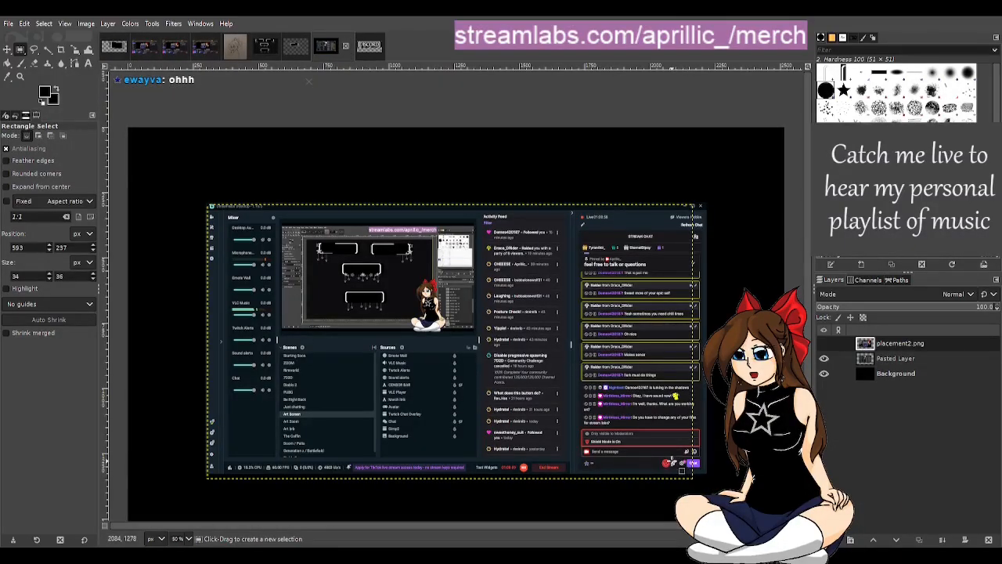
pyautogui.scroll(4, 664, 476)
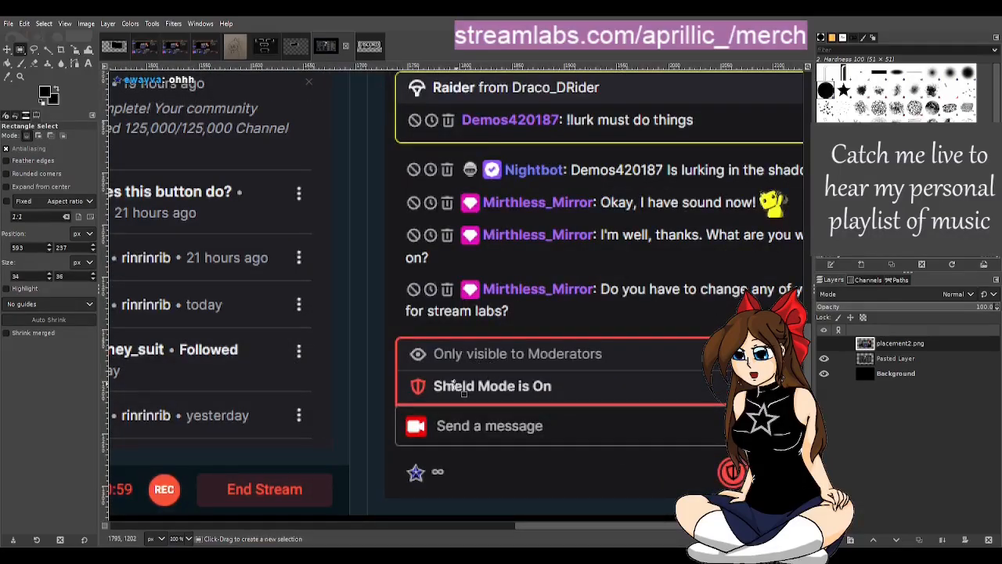
pyautogui.scroll(-2, 654, 415)
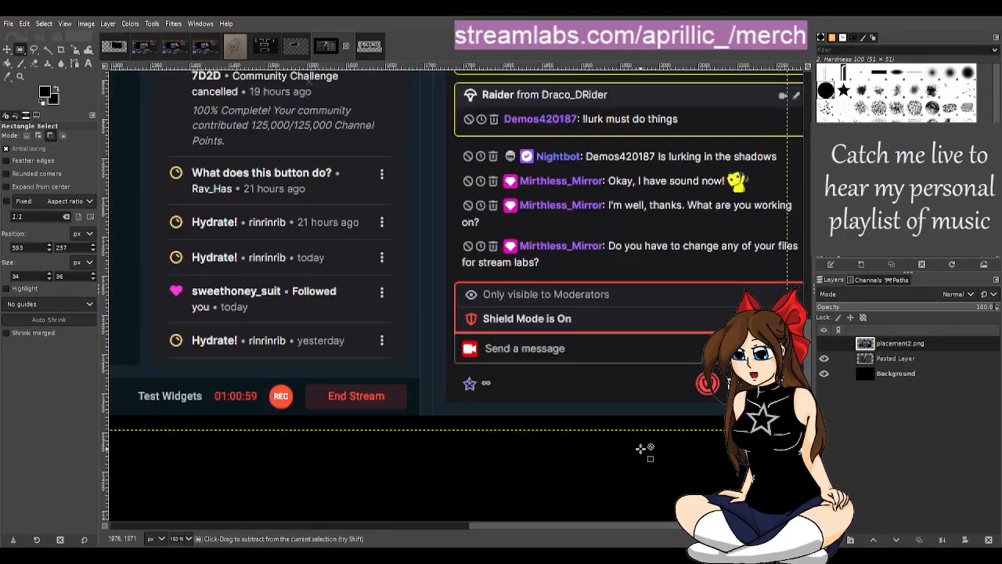
pyautogui.scroll(-3, 639, 450)
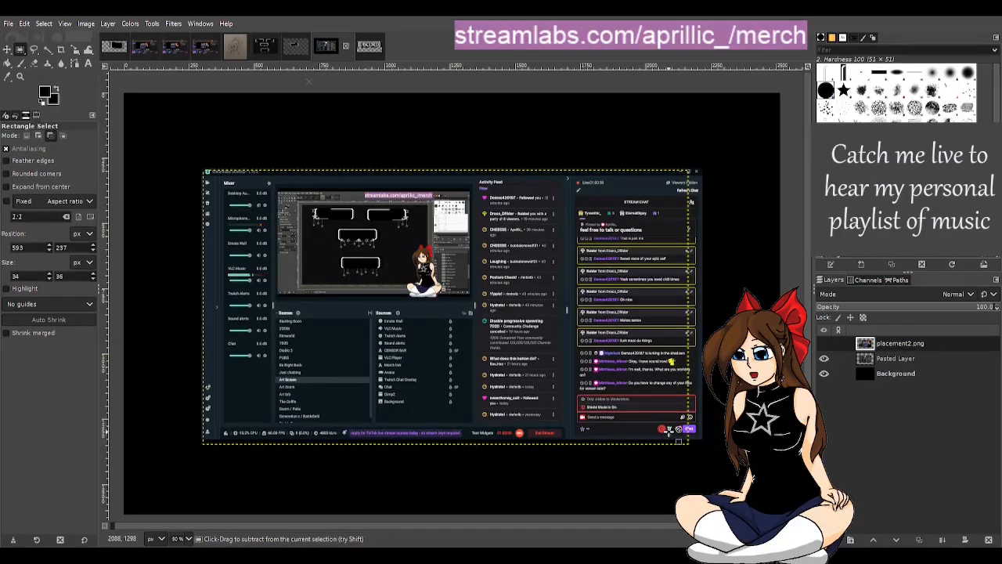
pyautogui.scroll(4, 711, 469)
pyautogui.scroll(2, 689, 430)
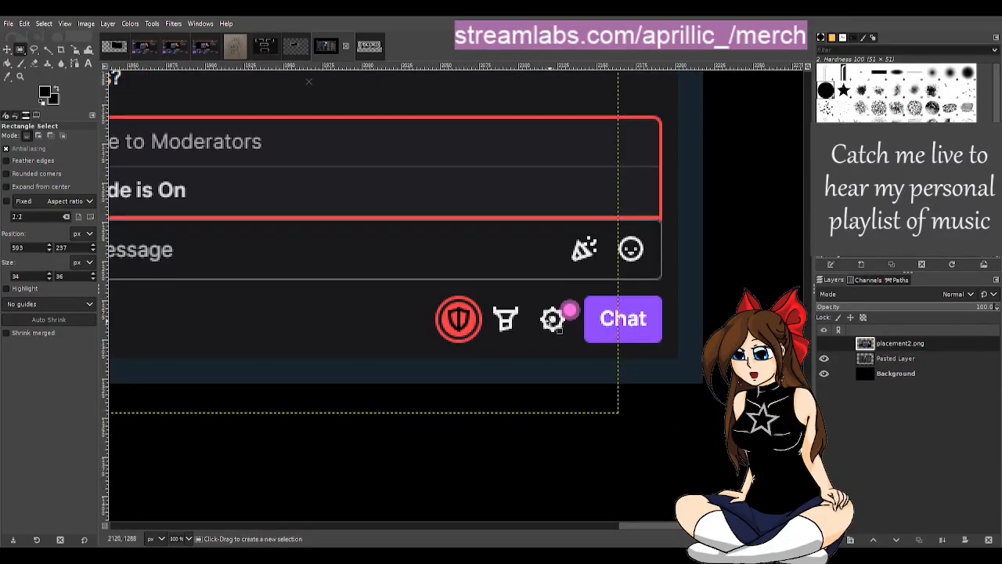
pyautogui.scroll(-2, 509, 309)
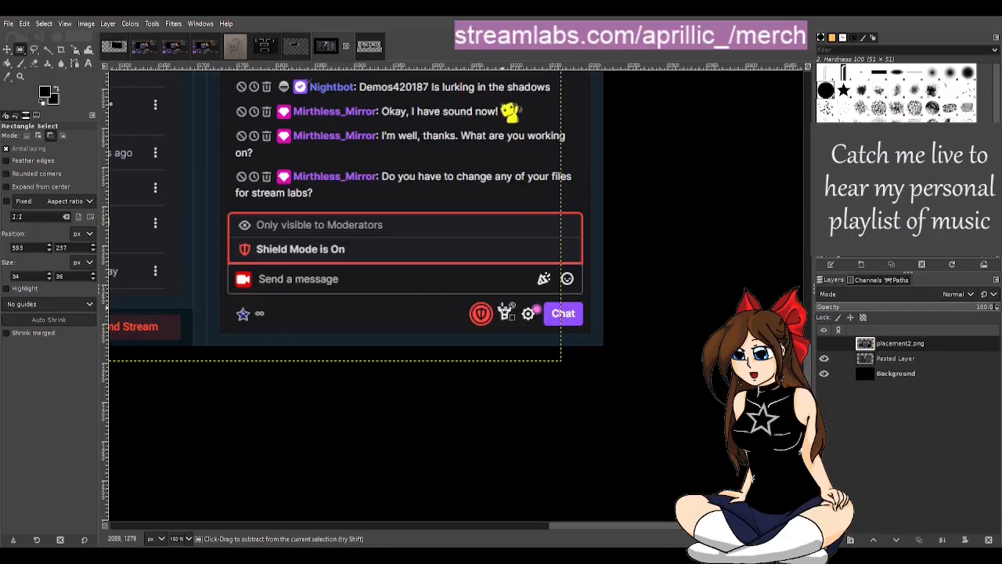
pyautogui.scroll(-4, 509, 313)
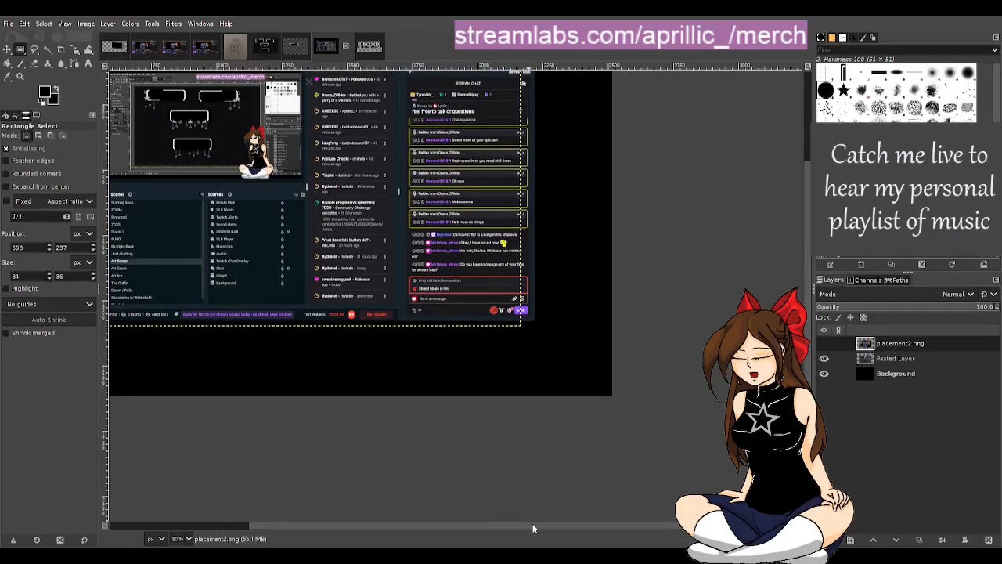
pyautogui.moveTo(533, 529); pyautogui.dragTo(376, 526)
pyautogui.scroll(2, 520, 412)
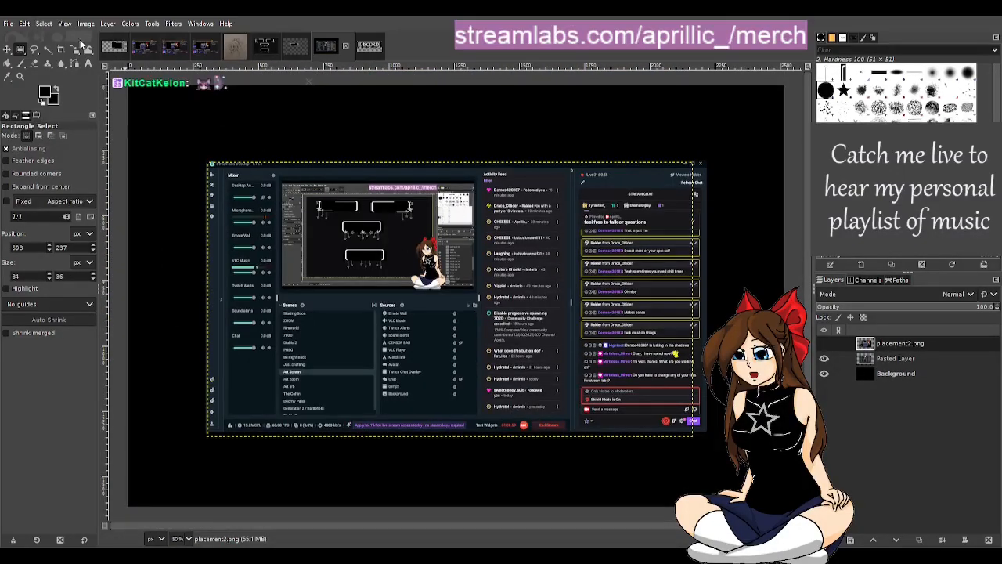
# Step: In the single-panel star template, toggle STARS2 to identify its contents and copy that layer
pyautogui.click(114, 47)
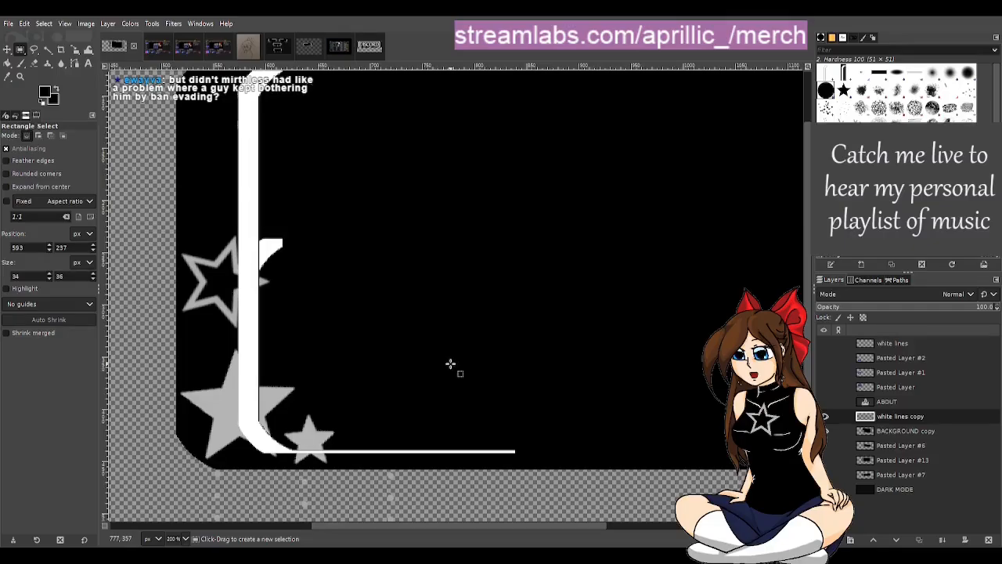
pyautogui.moveTo(585, 523); pyautogui.dragTo(597, 528)
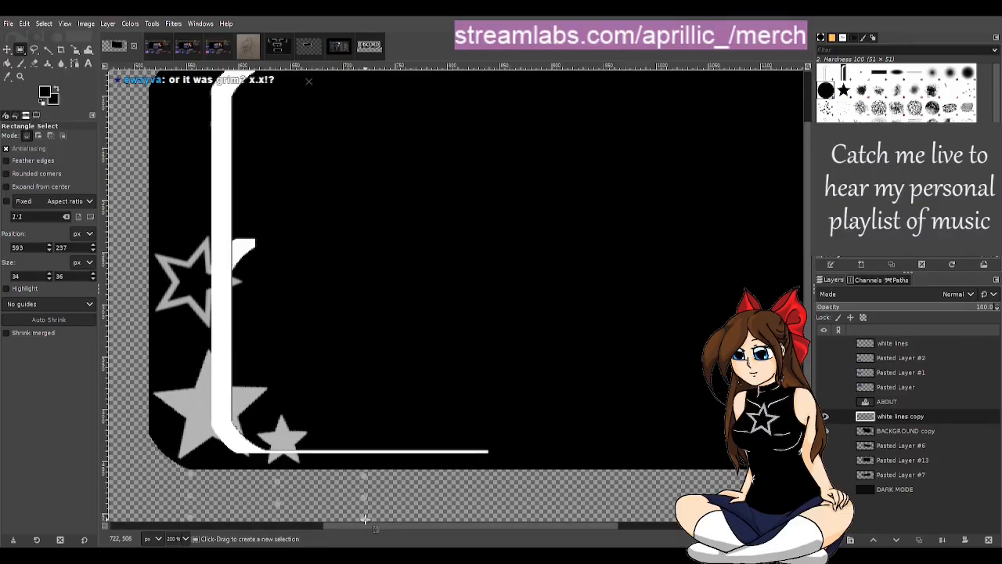
pyautogui.moveTo(426, 526); pyautogui.dragTo(370, 526)
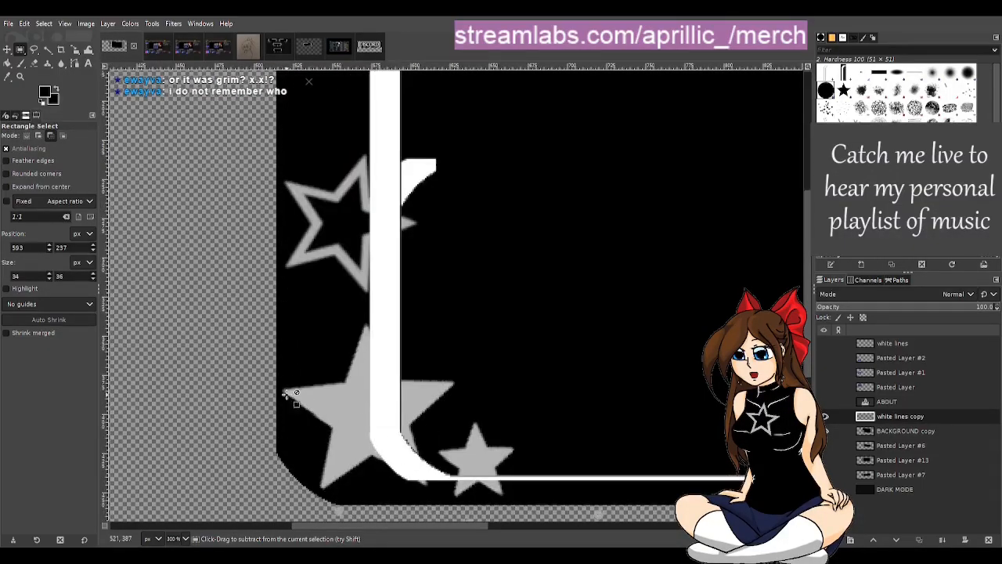
pyautogui.scroll(1, 287, 398)
pyautogui.click(296, 48)
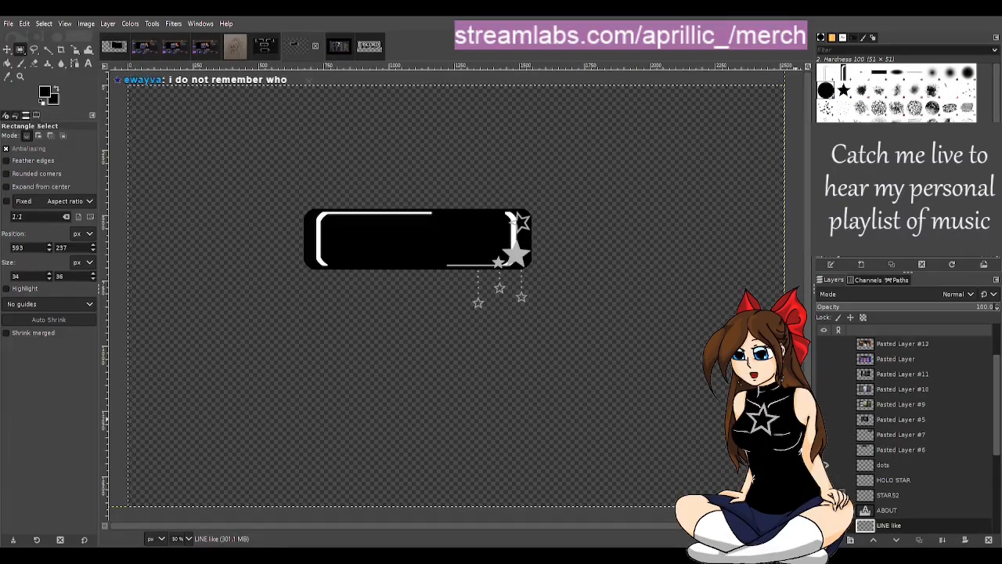
pyautogui.click(825, 495)
pyautogui.click(824, 495)
pyautogui.click(888, 495)
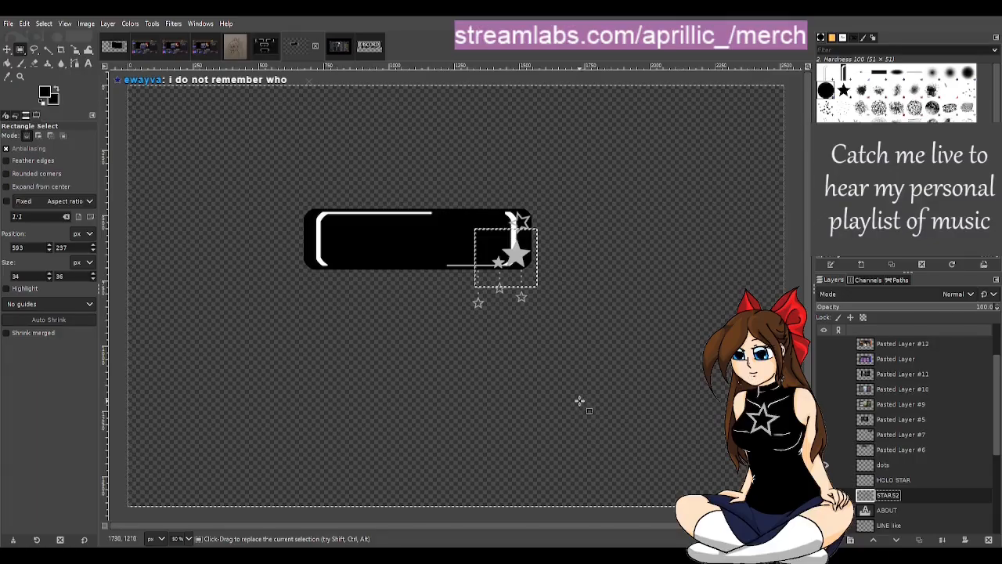
pyautogui.hotkey('ctrl', 'c')
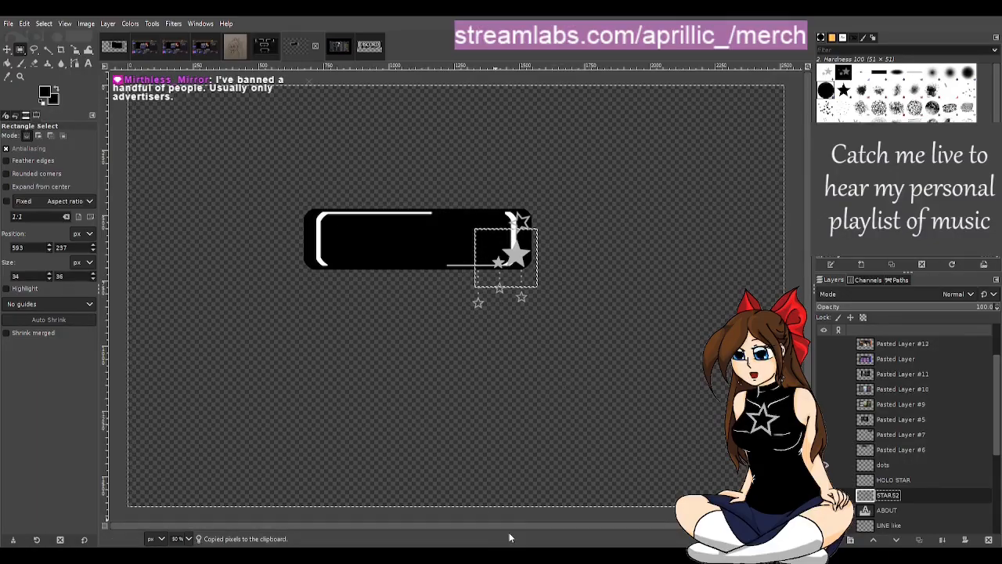
# Step: Switch to veadotube mini, change the avatar to the winged, fox-eared version, and return to GIMP
pyautogui.hotkey('alt', 'Tab')
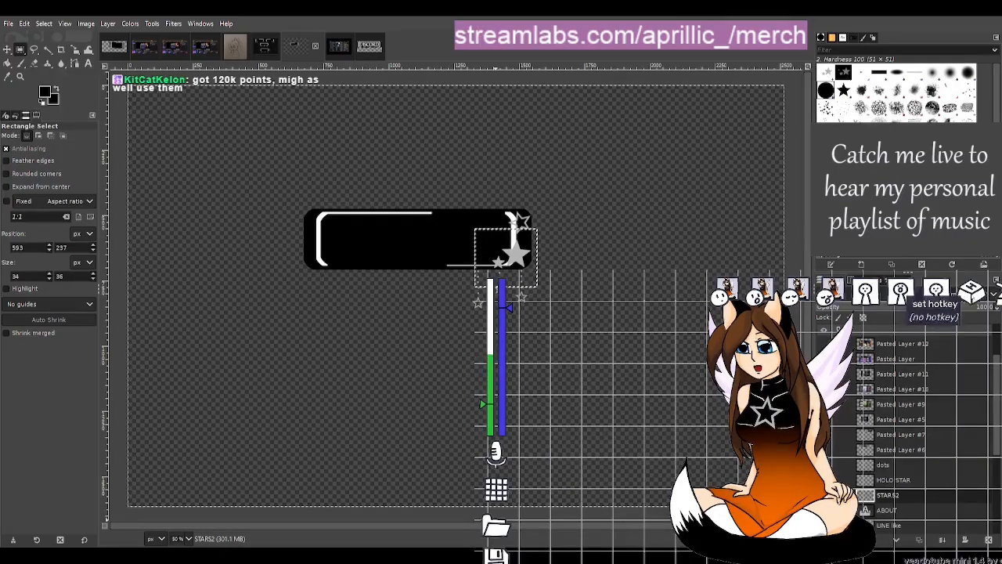
pyautogui.click(945, 12)
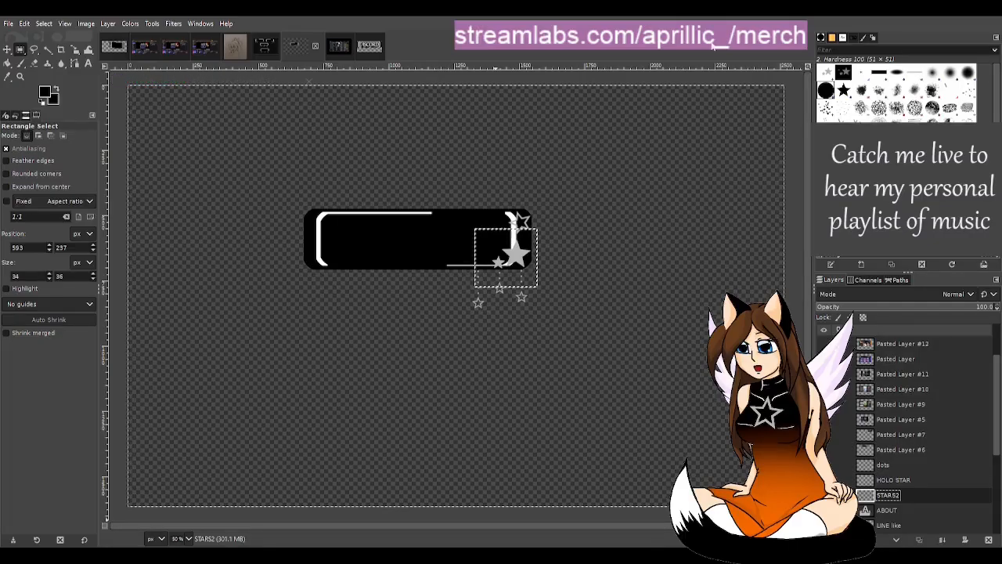
# Step: Paste the copied STARS2 stars into the enlarged frame as a new layer above white lines copy and flip them horizontally
pyautogui.click(115, 47)
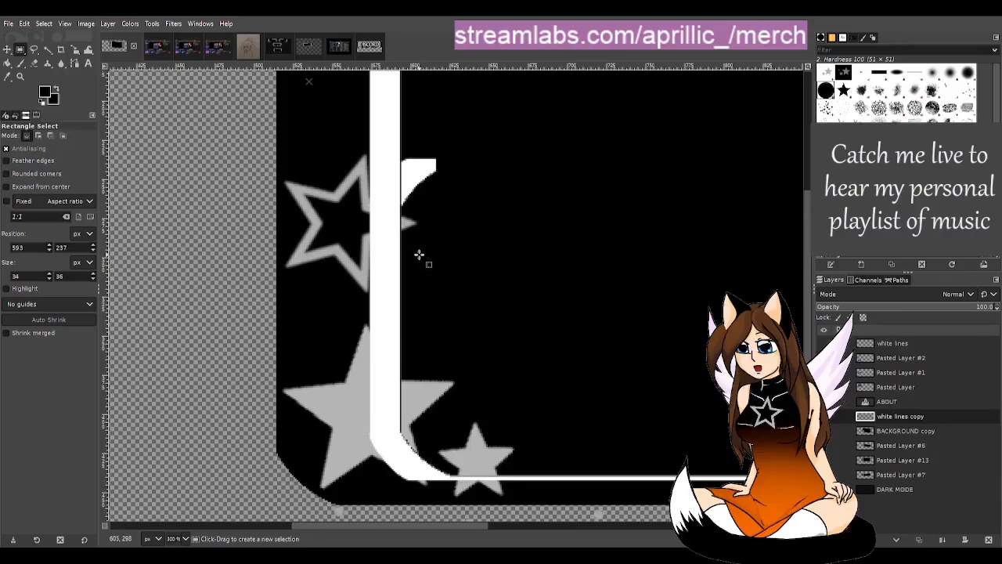
pyautogui.hotkey('ctrl', 'v')
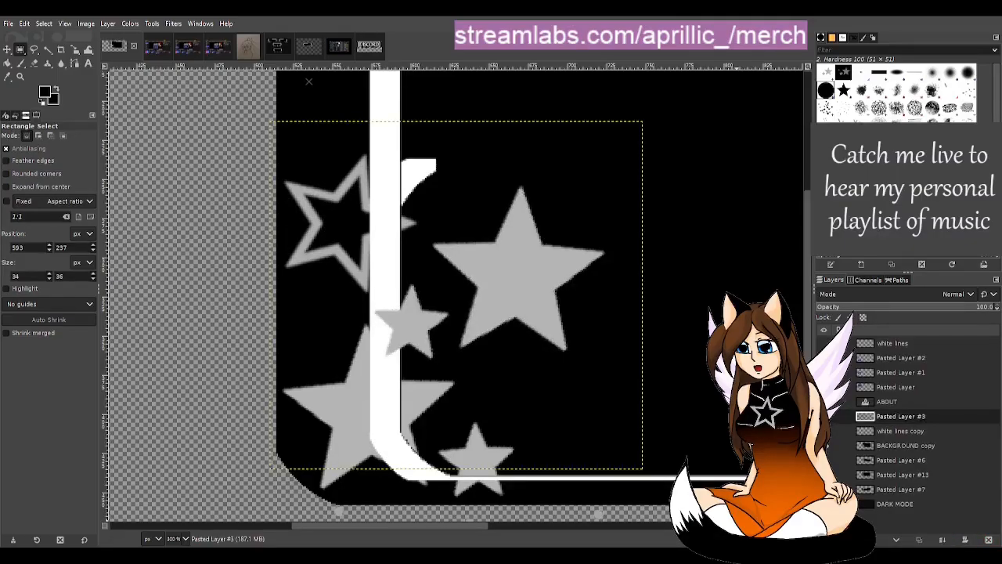
pyautogui.hotkey('shift', 'ctrl', 'n')
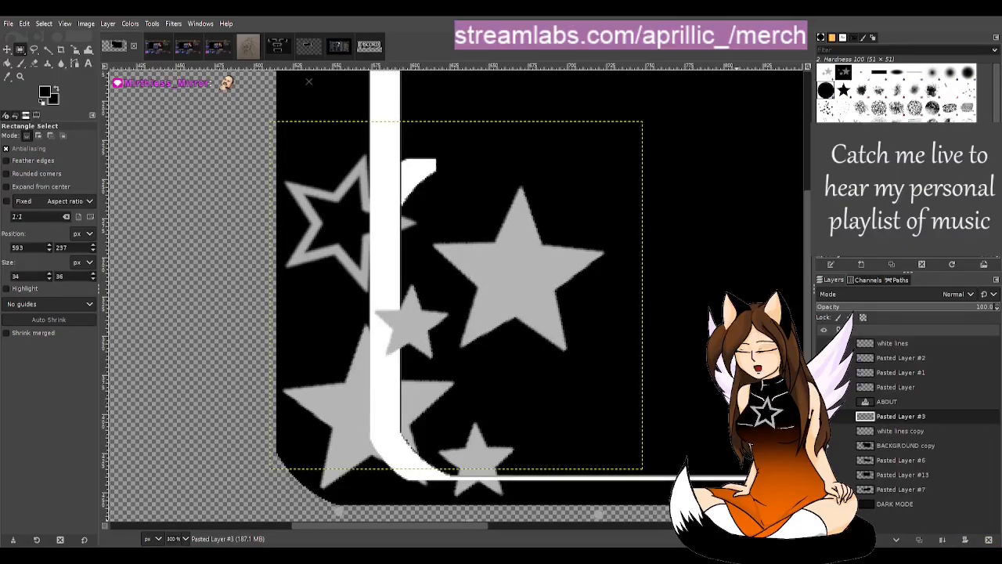
pyautogui.click(75, 49)
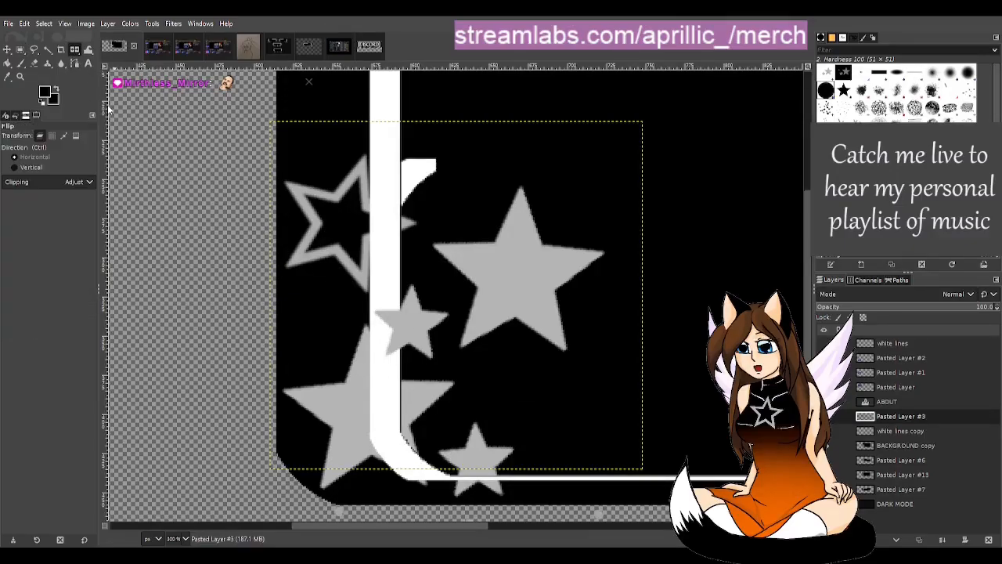
pyautogui.click(444, 329)
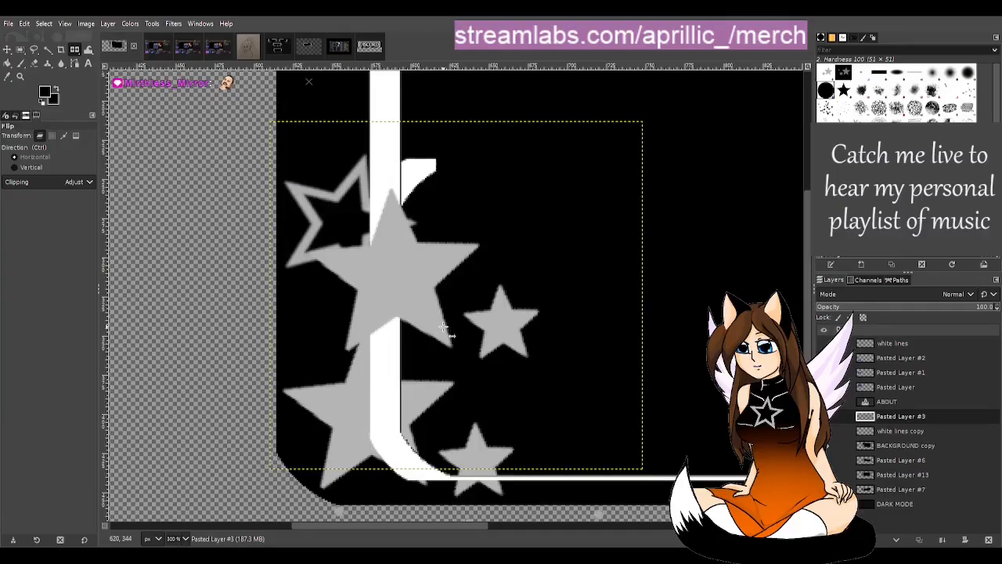
# Step: Move the flipped stars over the matching large and small solid stars at the frame's lower-left corner
pyautogui.click(7, 49)
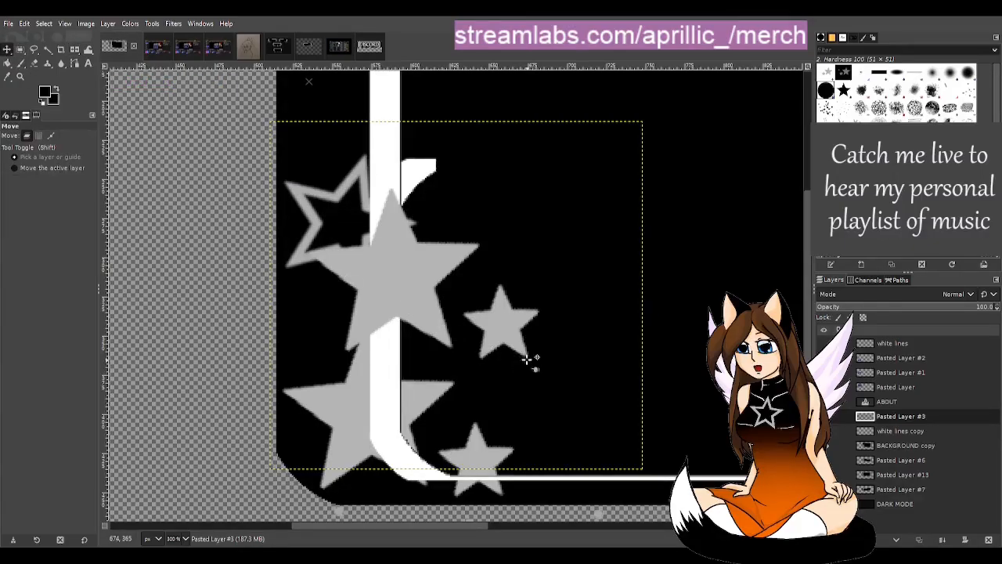
pyautogui.moveTo(402, 279); pyautogui.dragTo(387, 384)
pyautogui.moveTo(382, 425); pyautogui.dragTo(382, 422)
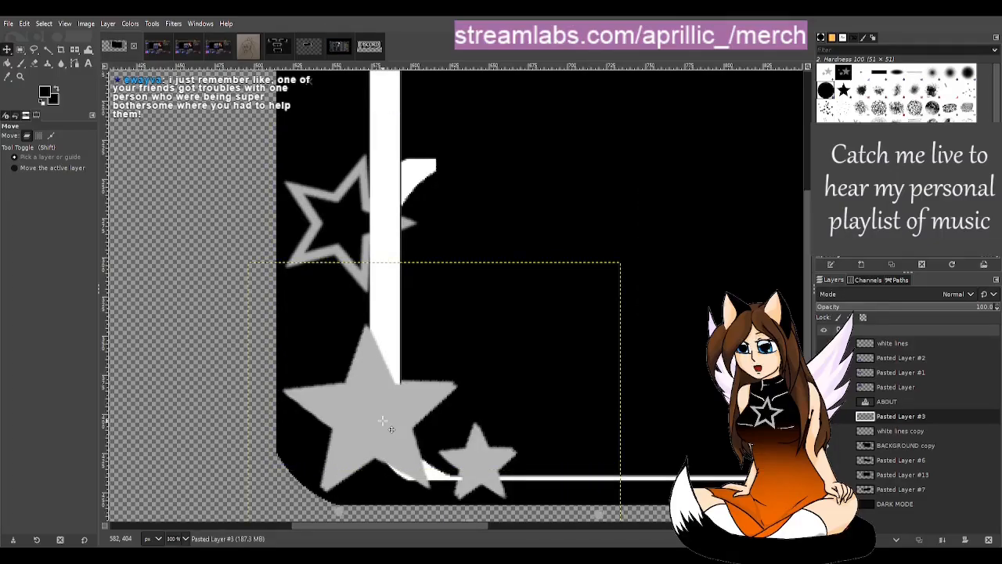
# Step: Nudge the flipped stars up and left into exact alignment with the originals, lowering the layer's opacity to check and restoring it to 100
pyautogui.press('Left')
pyautogui.press('Up')
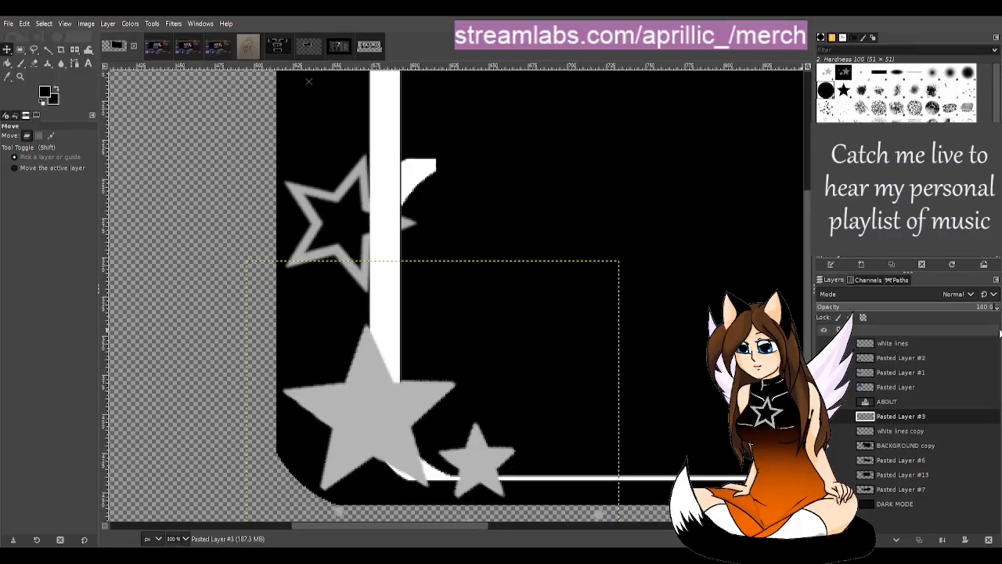
pyautogui.click(942, 310)
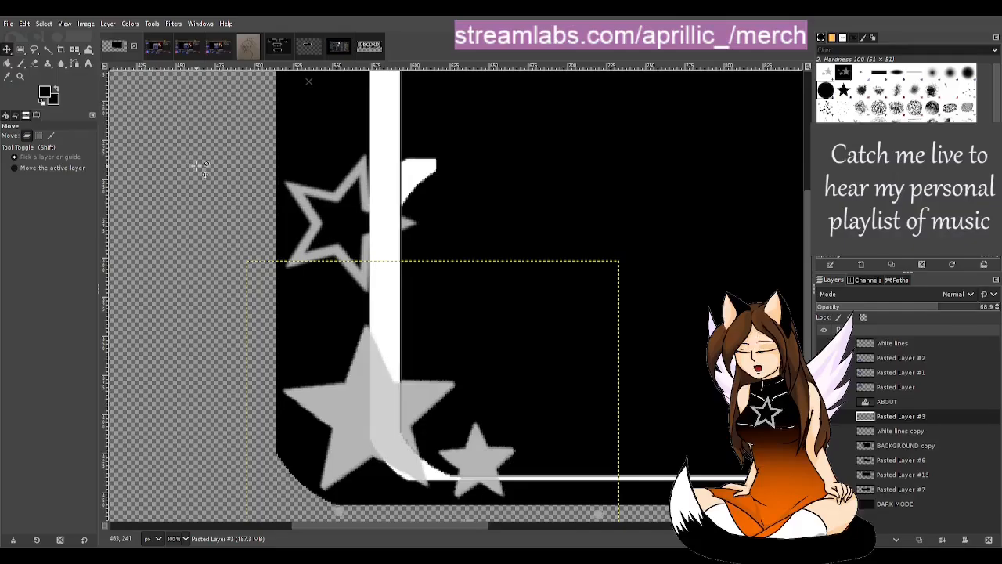
pyautogui.press('Left')
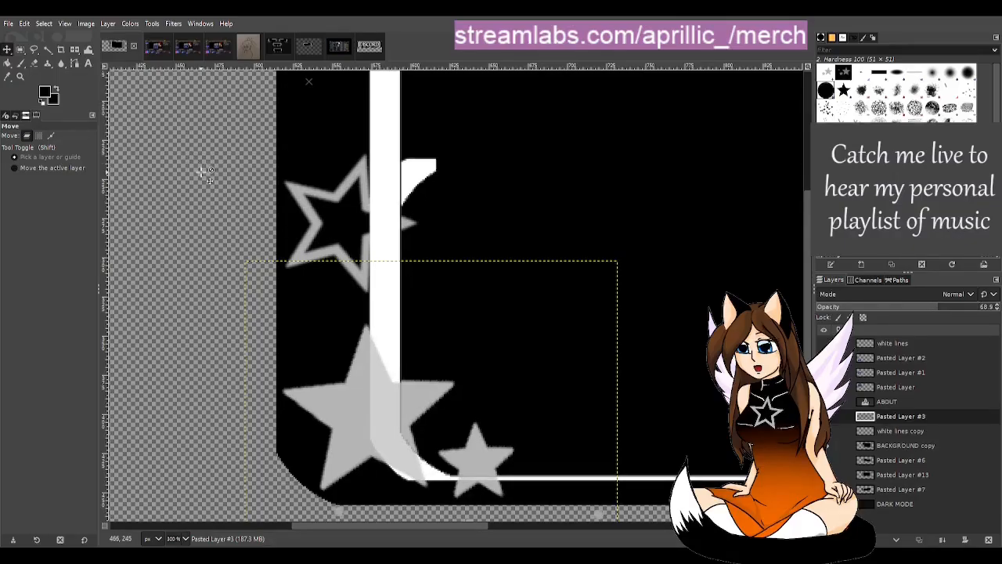
pyautogui.press('Up')
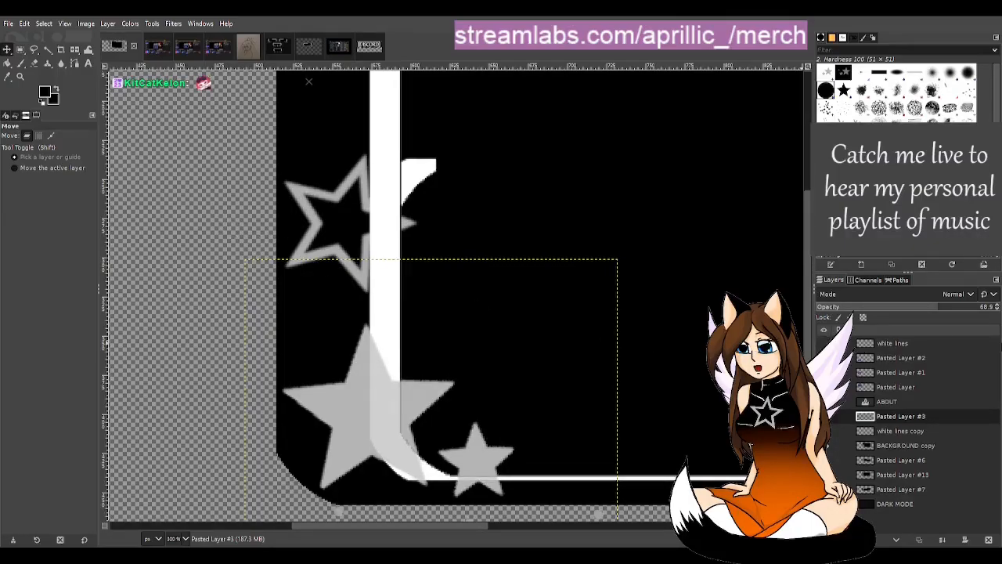
pyautogui.moveTo(964, 308); pyautogui.dragTo(999, 307)
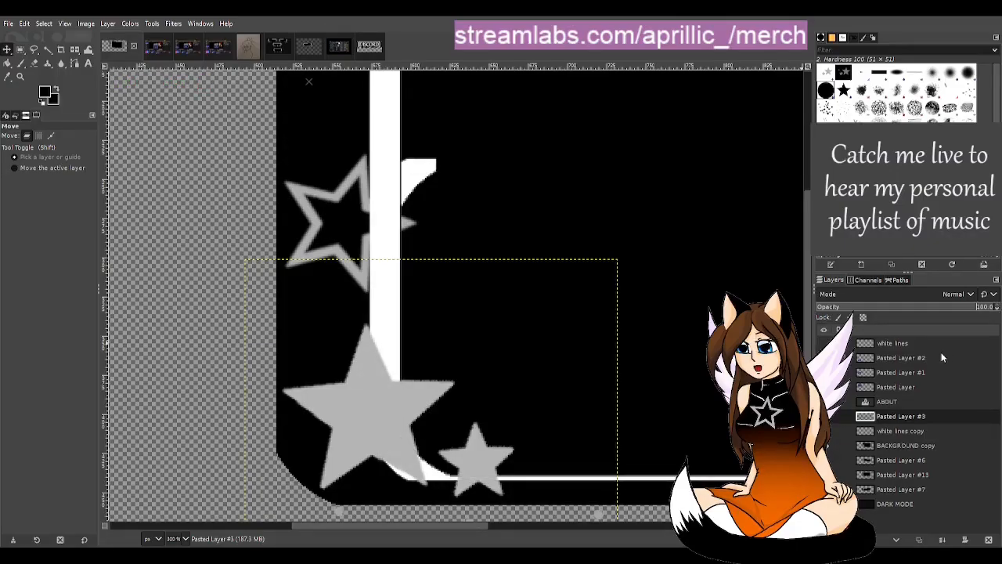
# Step: Copy the HOLO STAR layer from the single-panel star template and paste it into the enlarged frame
pyautogui.click(304, 49)
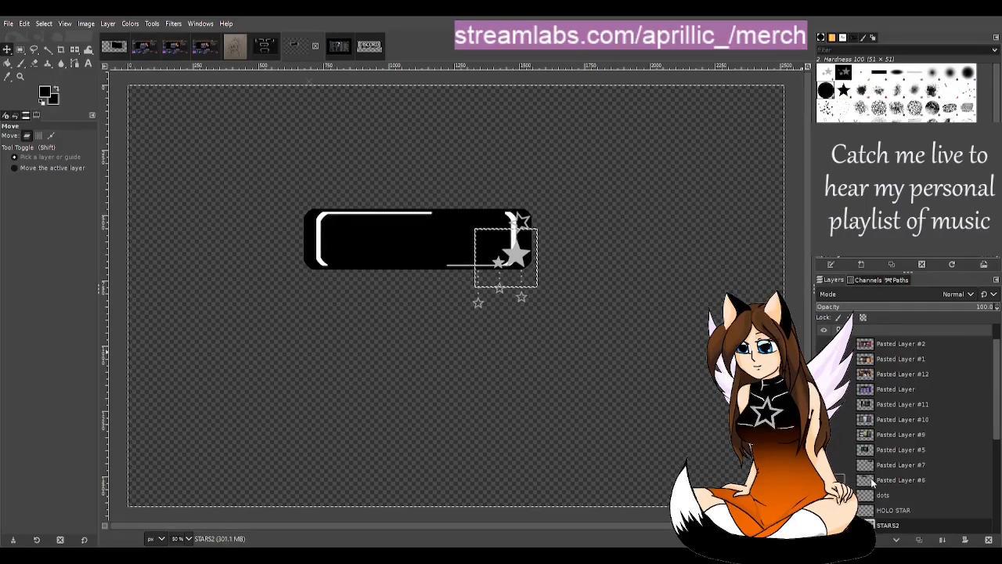
pyautogui.click(893, 510)
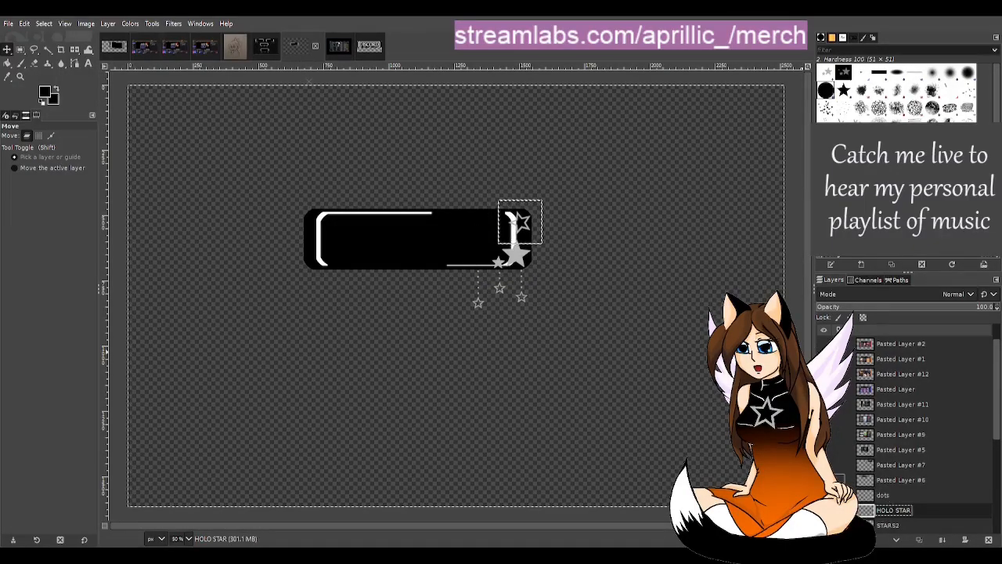
pyautogui.click(114, 45)
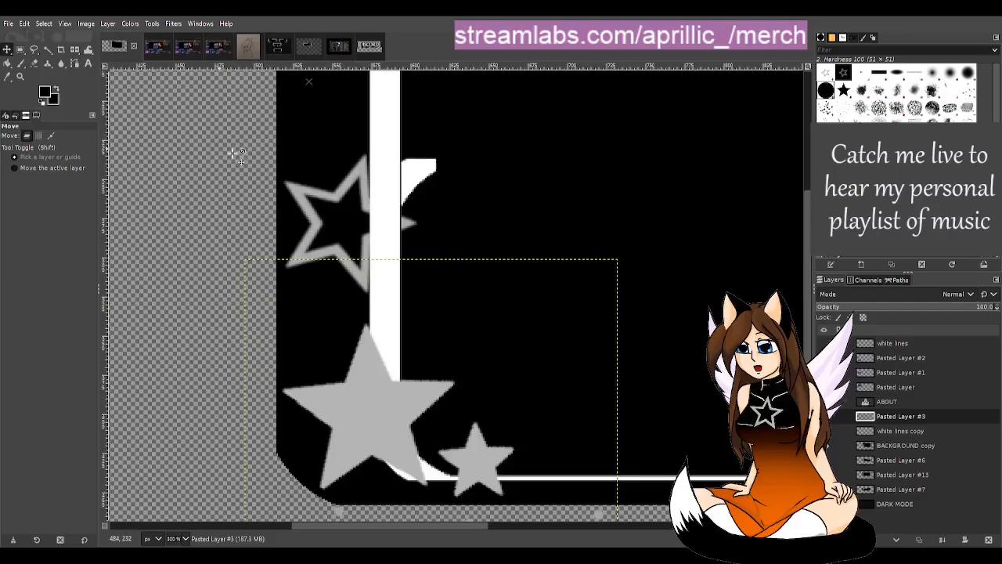
pyautogui.hotkey('ctrl', 'v')
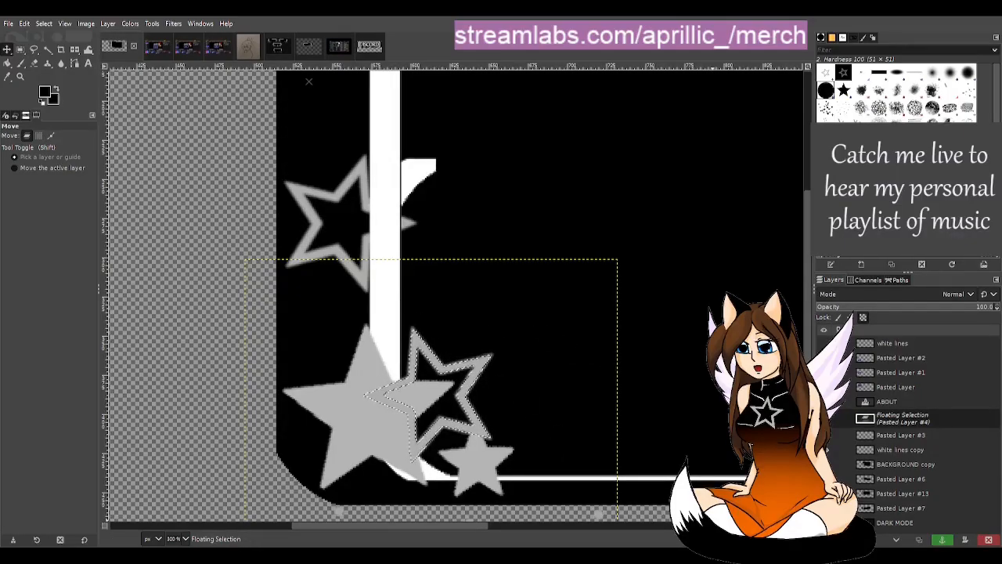
# Step: Flip the pasted hollow star horizontally and place it over the frame's left outline star as a new layer
pyautogui.hotkey('shift', 'f')
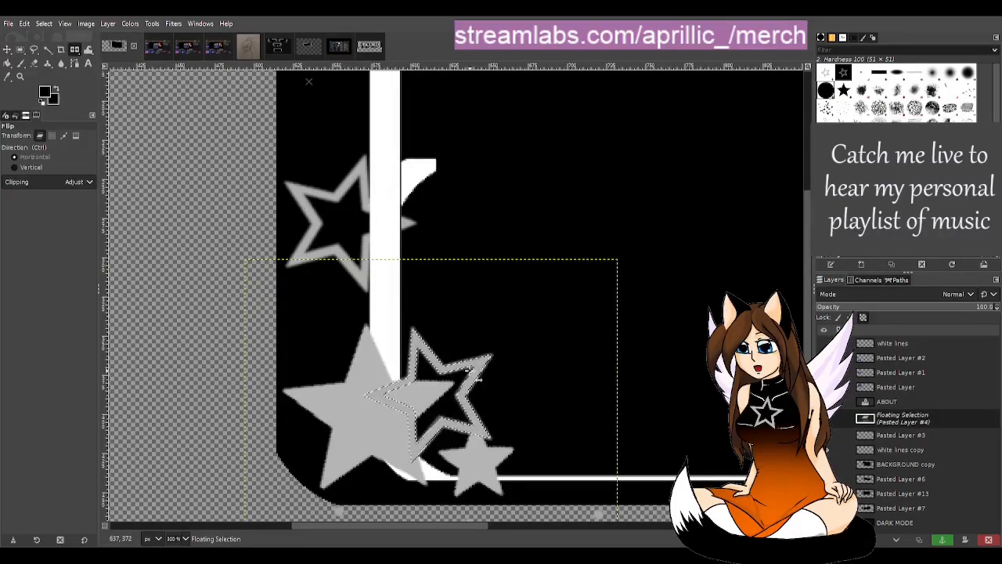
pyautogui.click(470, 374)
pyautogui.press('m')
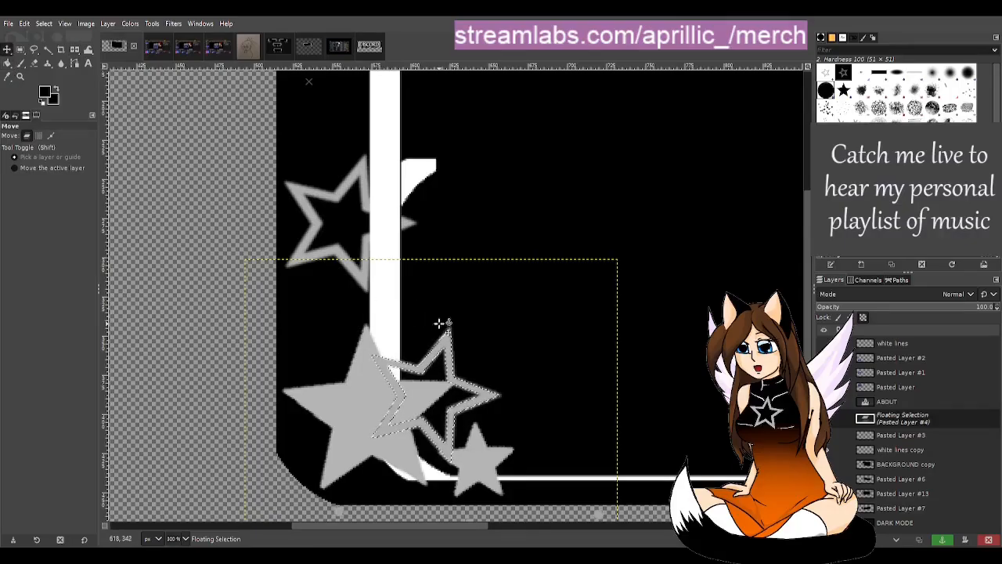
pyautogui.moveTo(441, 322); pyautogui.dragTo(375, 195)
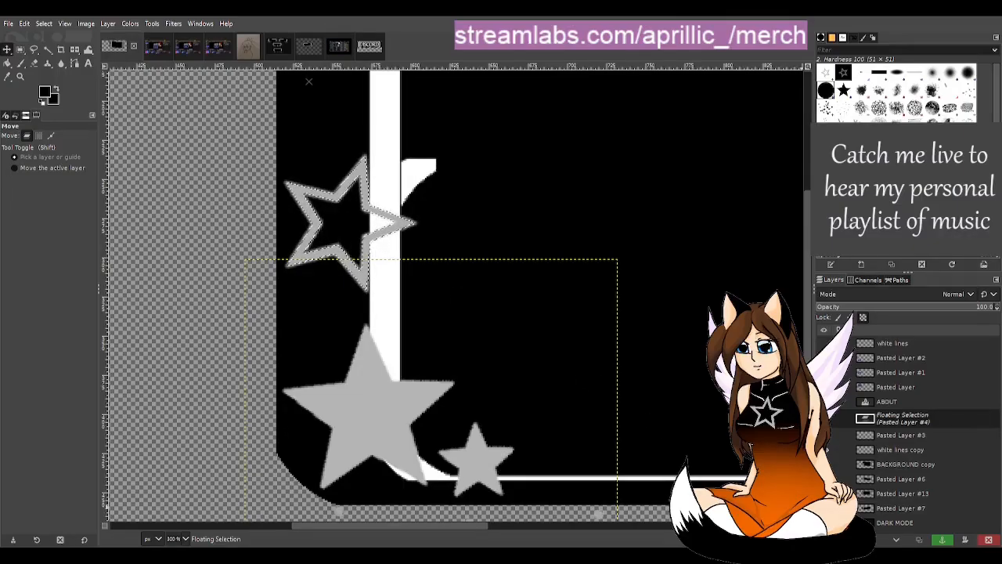
pyautogui.click(942, 539)
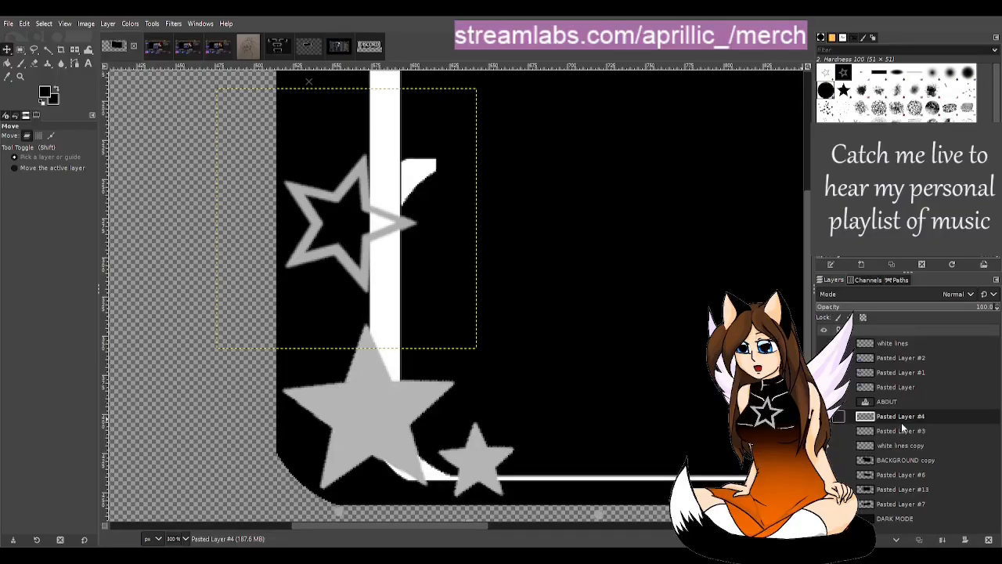
# Step: Show the DARK MODE layer as a dark backdrop behind the whole frame
pyautogui.scroll(-2, 618, 445)
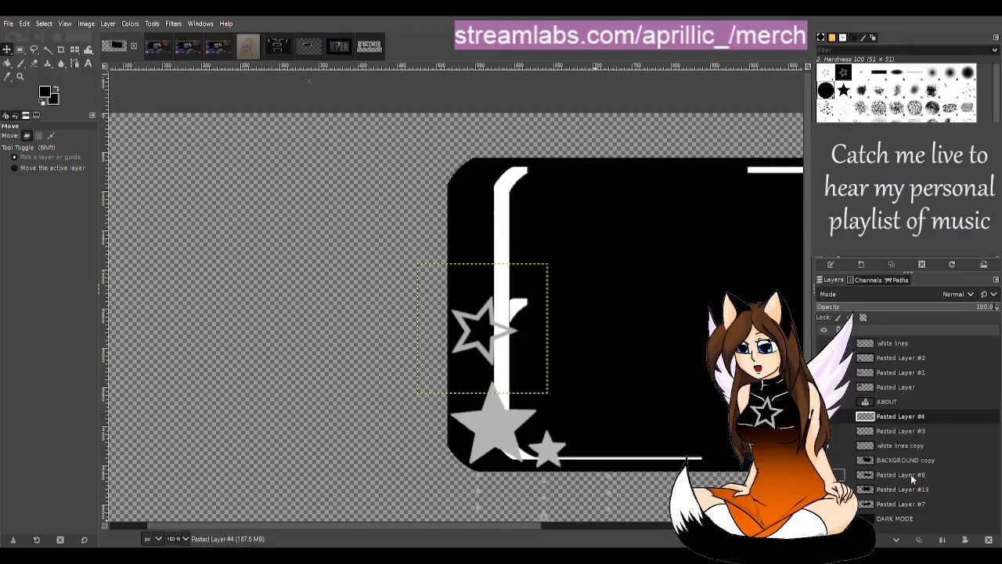
pyautogui.click(824, 518)
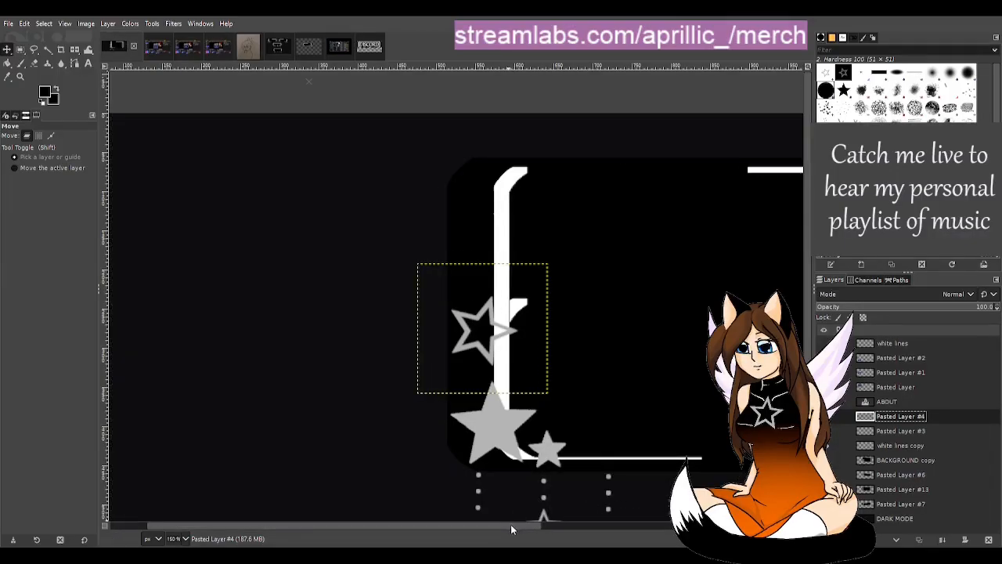
pyautogui.moveTo(511, 525); pyautogui.dragTo(599, 538)
pyautogui.scroll(-1, 581, 478)
pyautogui.scroll(-1, 578, 437)
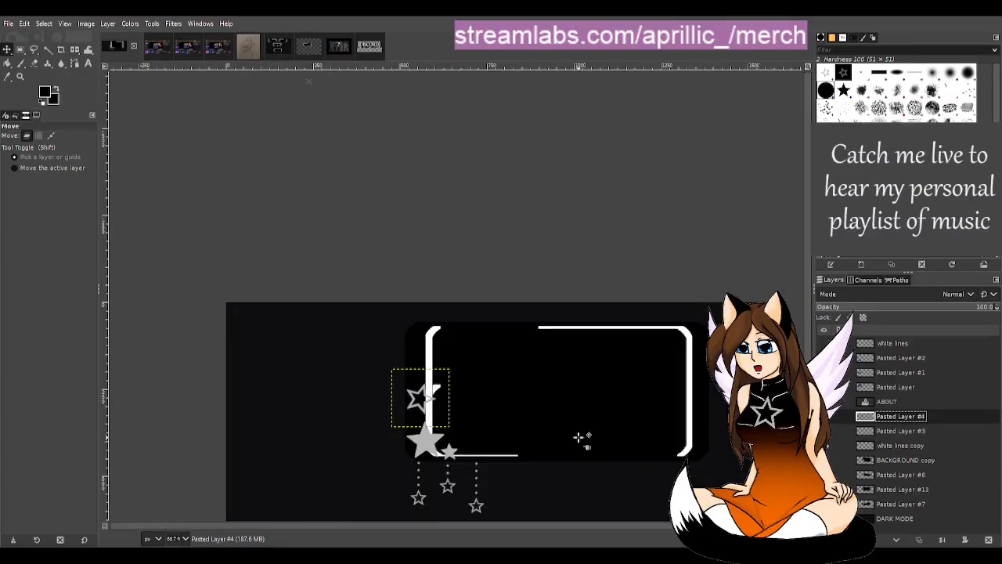
# Step: Examine the frame's left white border, its upper curve and the leftover curved piece beside the outline star
pyautogui.scroll(1, 445, 395)
pyautogui.scroll(-1, 573, 430)
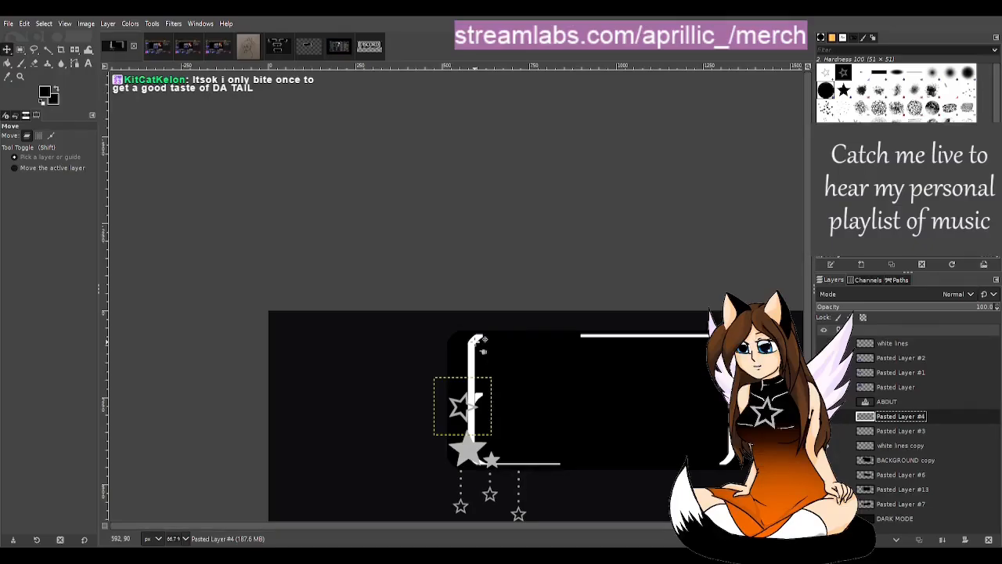
pyautogui.scroll(1, 480, 341)
pyautogui.scroll(1, 542, 383)
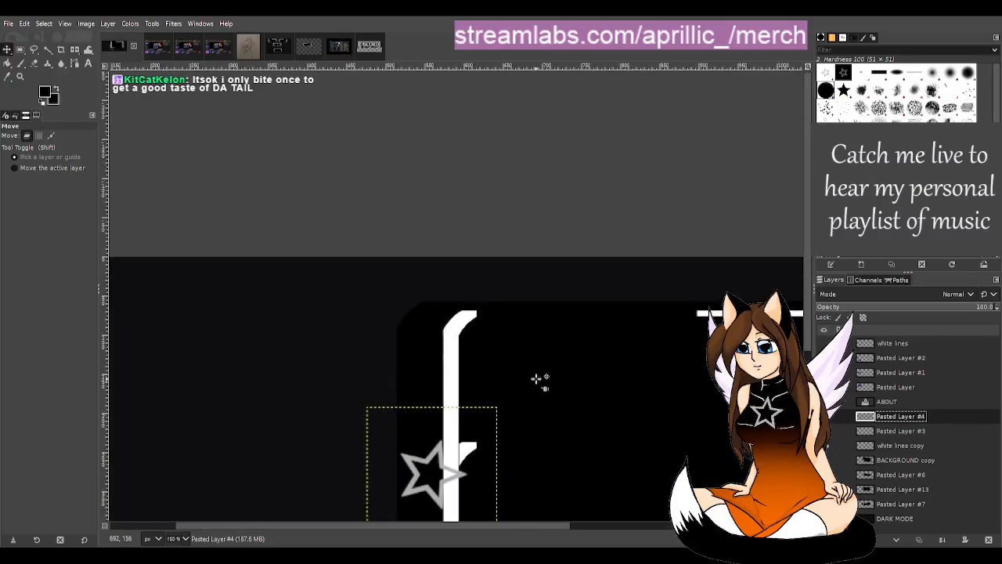
pyautogui.scroll(1, 553, 356)
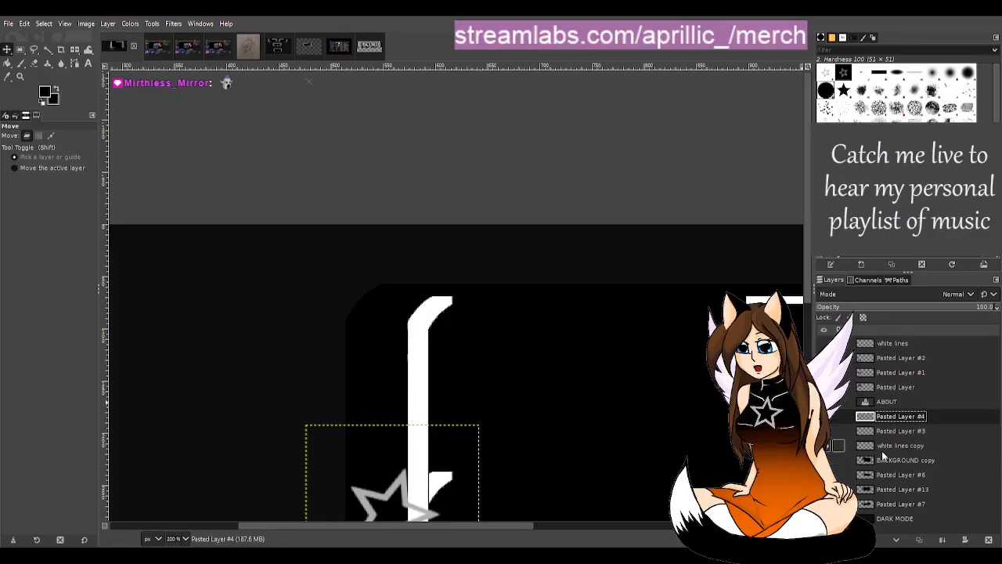
pyautogui.scroll(2, 423, 366)
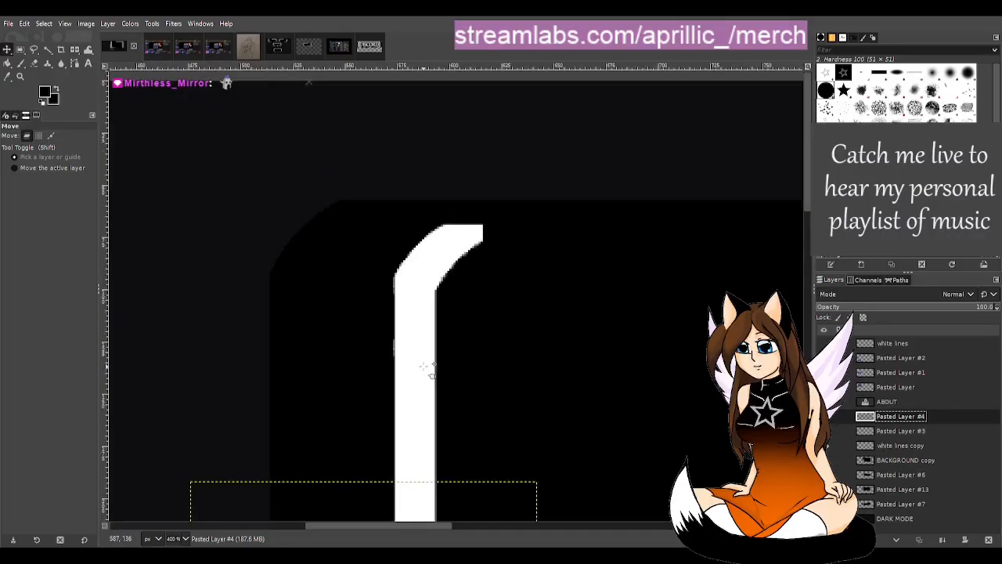
pyautogui.scroll(-4, 436, 366)
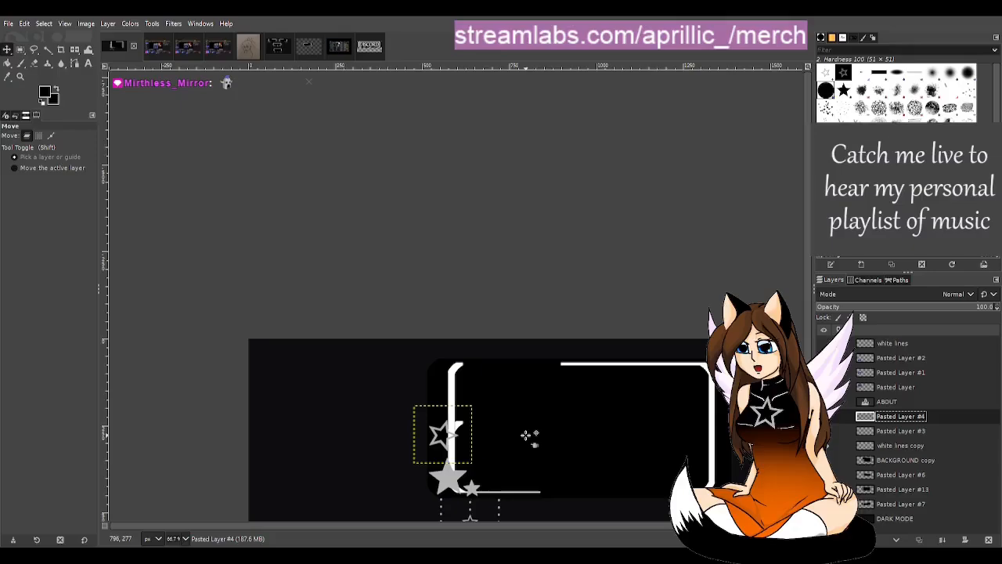
pyautogui.scroll(1, 525, 431)
pyautogui.scroll(2, 384, 325)
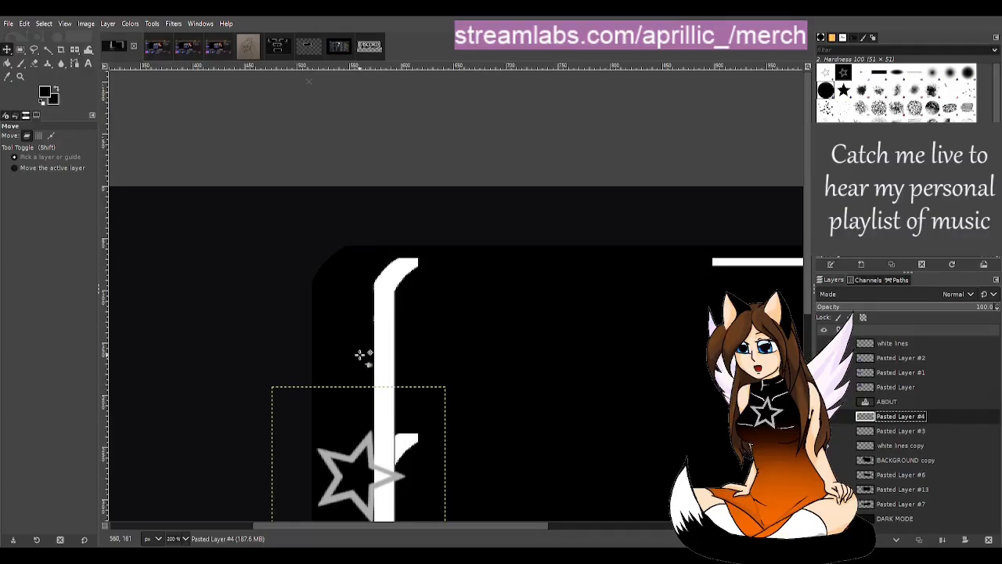
pyautogui.scroll(1, 395, 374)
pyautogui.scroll(1, 329, 438)
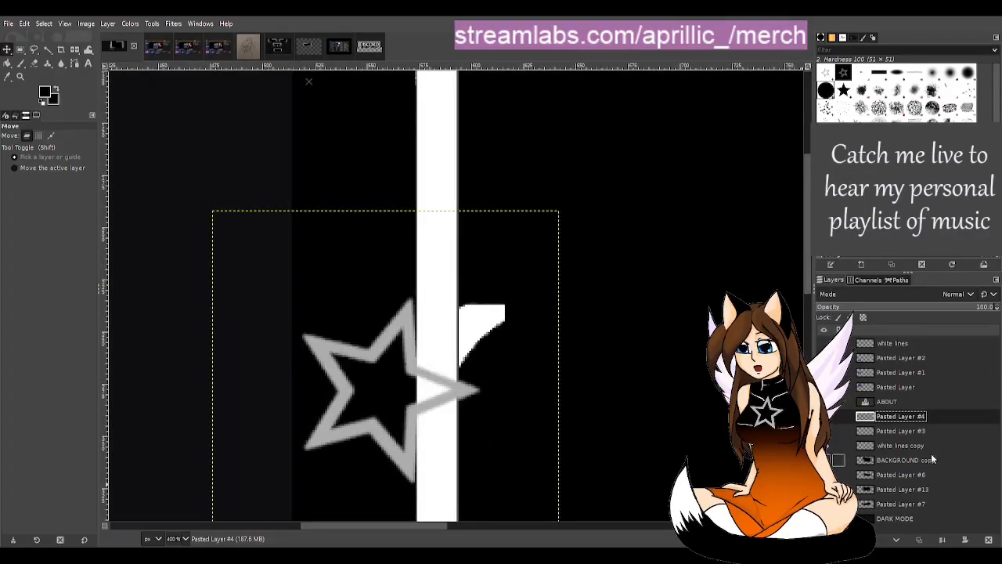
# Step: Hide the BACKGROUND copy layer and erase the stray faint mark beside the white border on the white lines copy layer
pyautogui.click(825, 460)
pyautogui.click(825, 461)
pyautogui.click(825, 460)
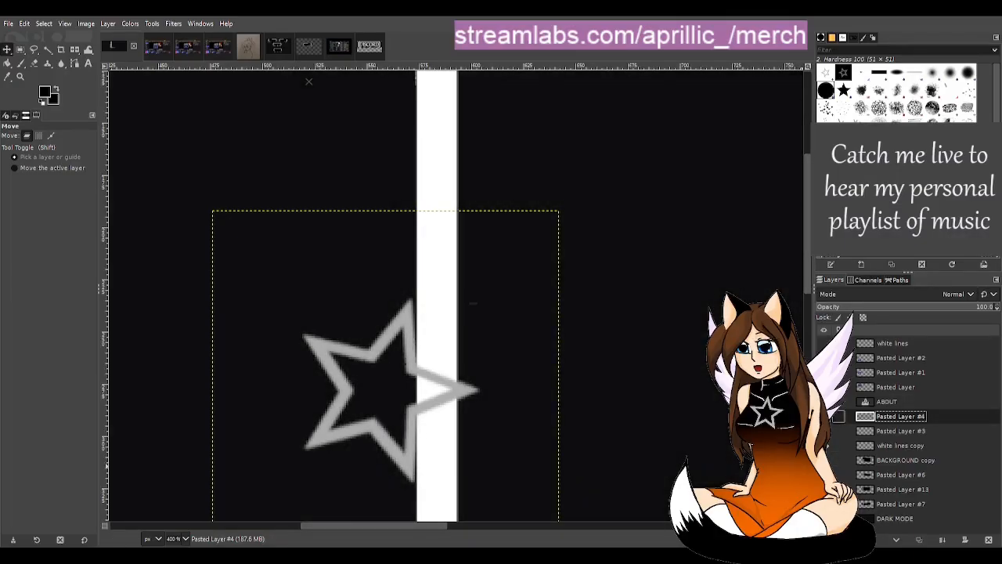
pyautogui.click(824, 416)
pyautogui.click(825, 416)
pyautogui.click(838, 446)
pyautogui.click(838, 445)
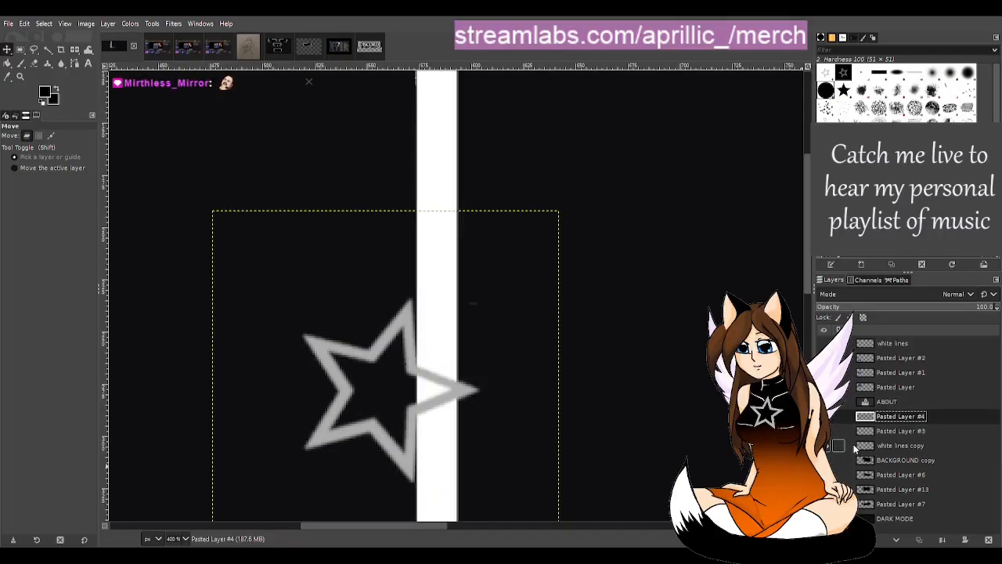
pyautogui.click(856, 446)
pyautogui.click(34, 62)
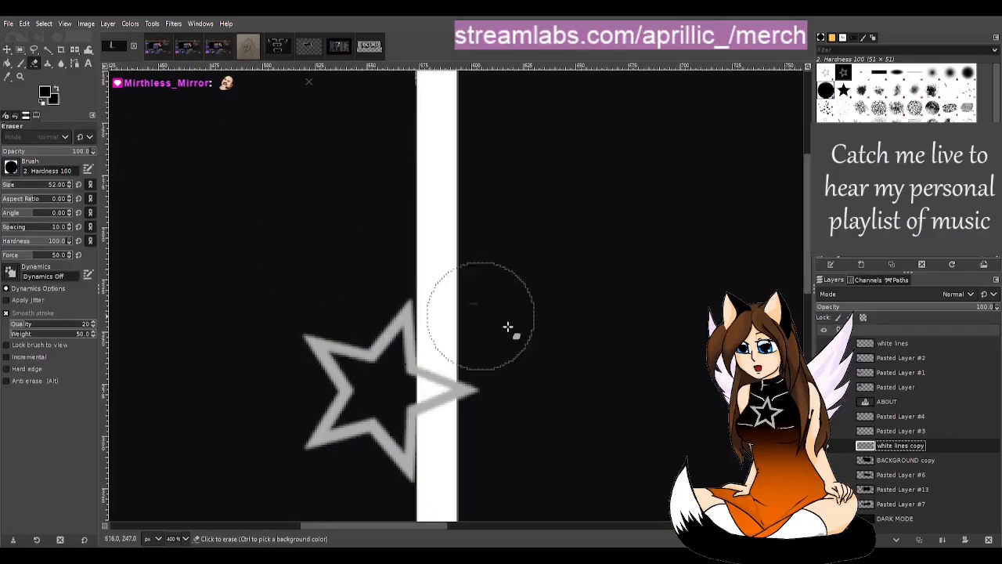
pyautogui.click(525, 310)
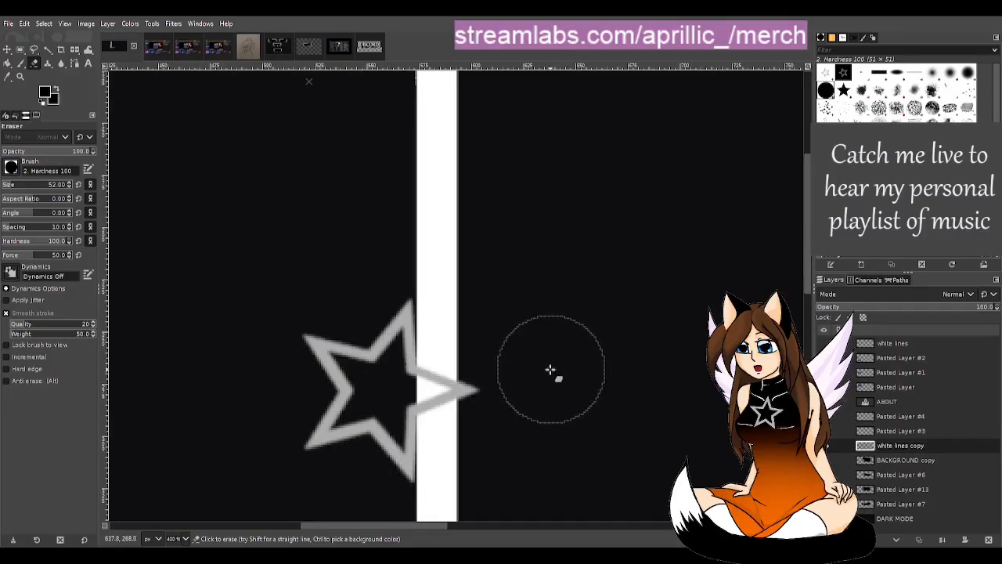
# Step: Look at the placement2.png image, return to the frame, and toggle white lines copy to check the border's upper end
pyautogui.click(331, 51)
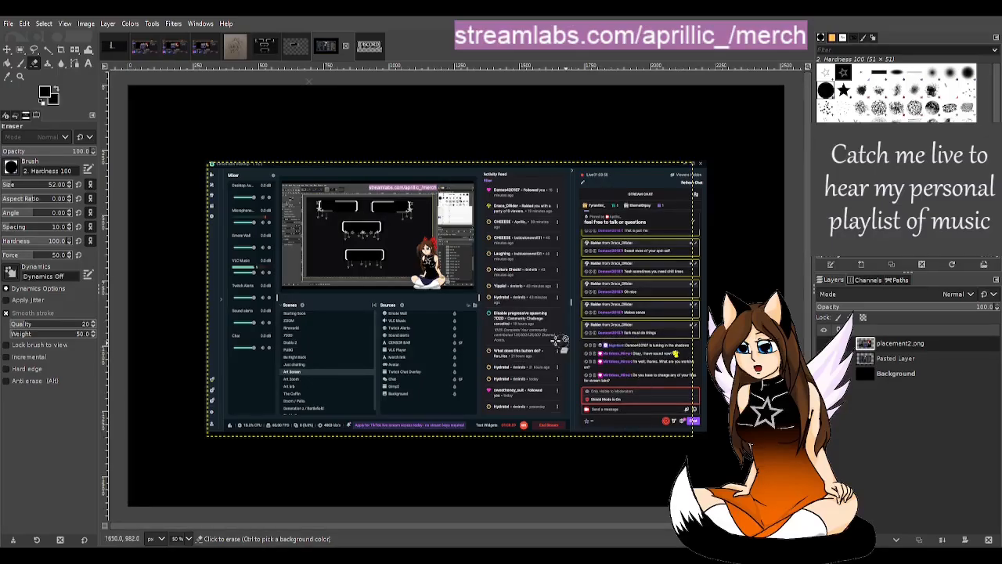
pyautogui.click(109, 47)
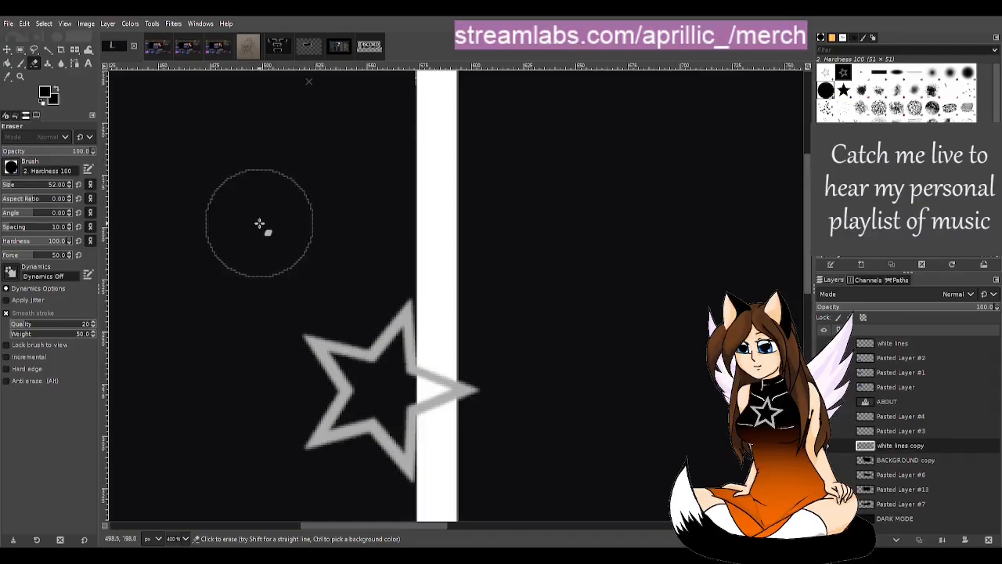
pyautogui.scroll(2, 673, 324)
pyautogui.scroll(3, 673, 325)
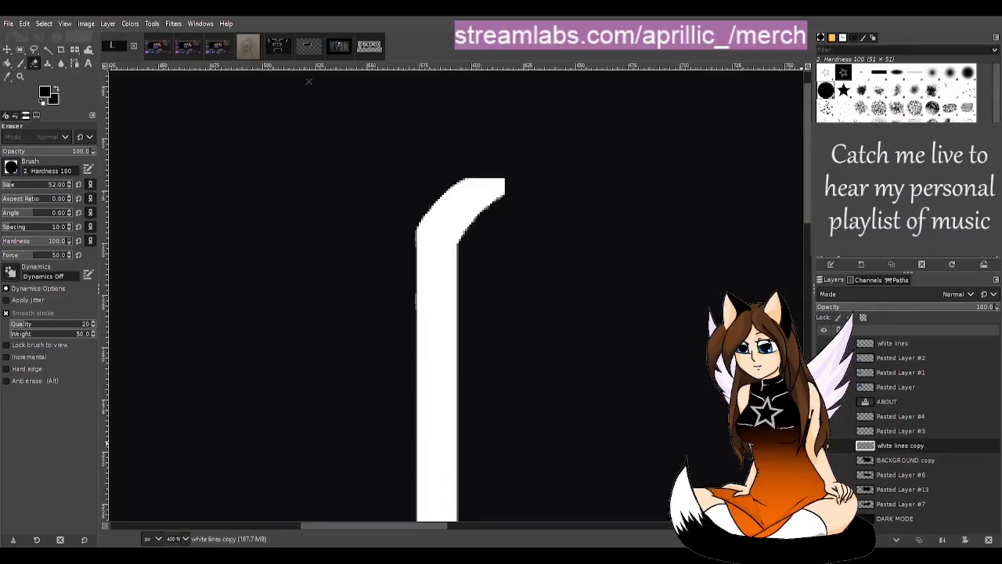
pyautogui.click(828, 446)
pyautogui.click(828, 447)
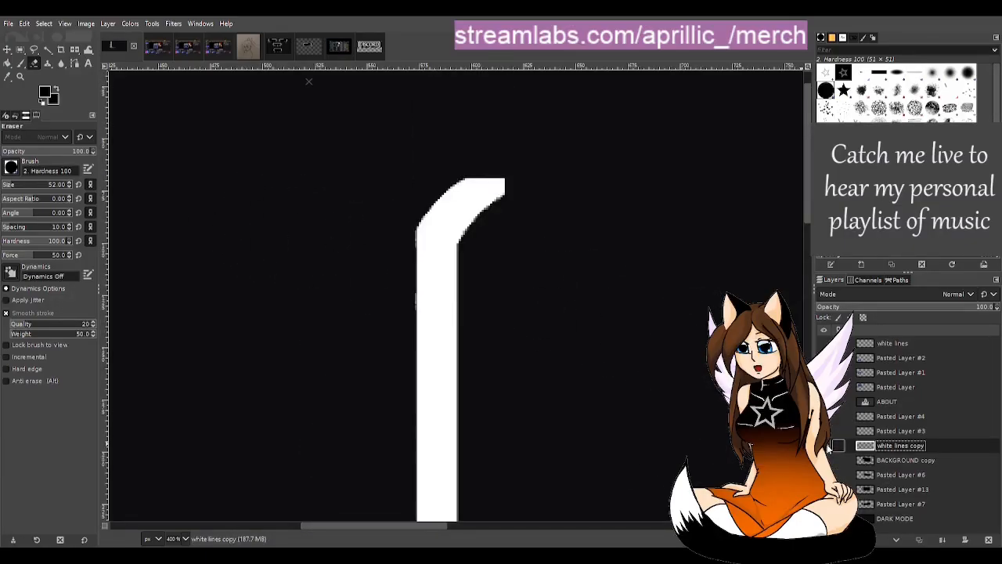
# Step: Check the isolated left border and corner stars, and make the BACKGROUND copy layer visible again
pyautogui.scroll(-1, 581, 361)
pyautogui.scroll(-4, 582, 360)
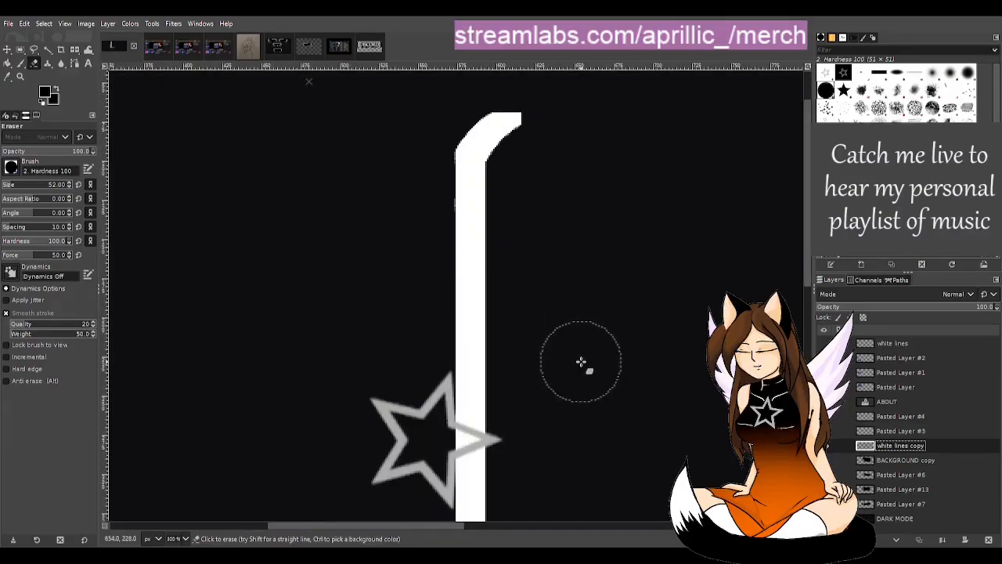
pyautogui.scroll(-3, 582, 359)
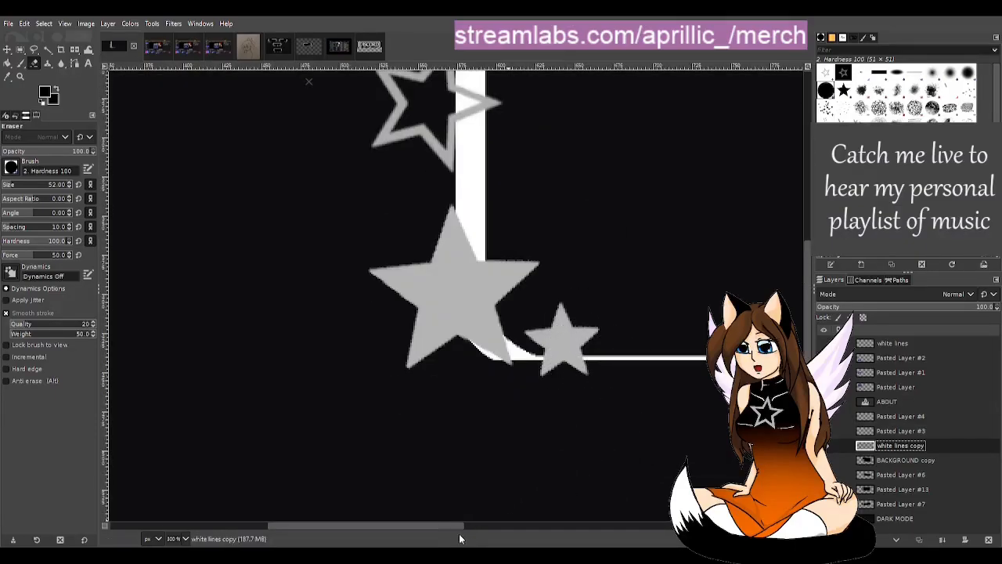
pyautogui.moveTo(453, 527); pyautogui.dragTo(498, 515)
pyautogui.scroll(-1, 497, 444)
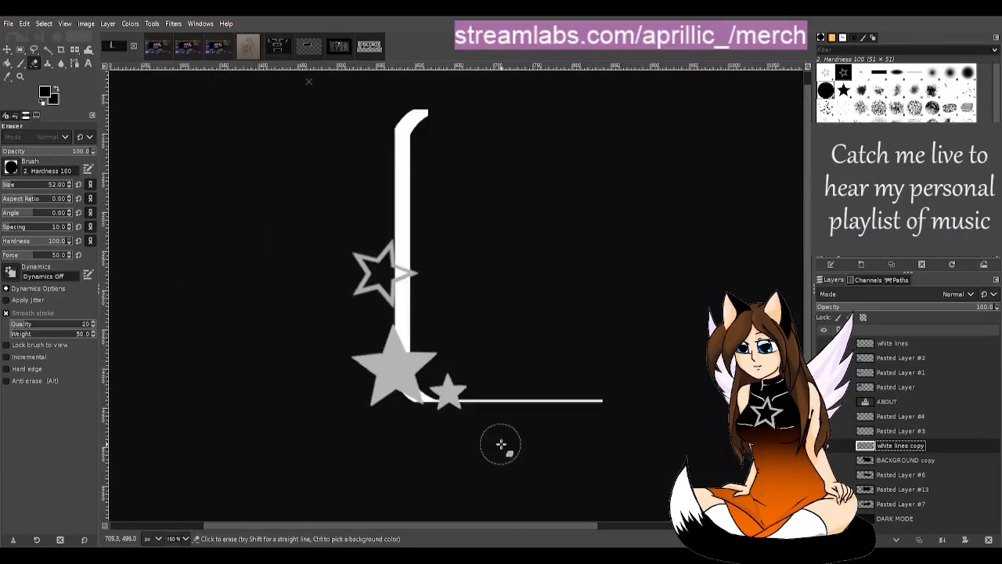
pyautogui.click(836, 460)
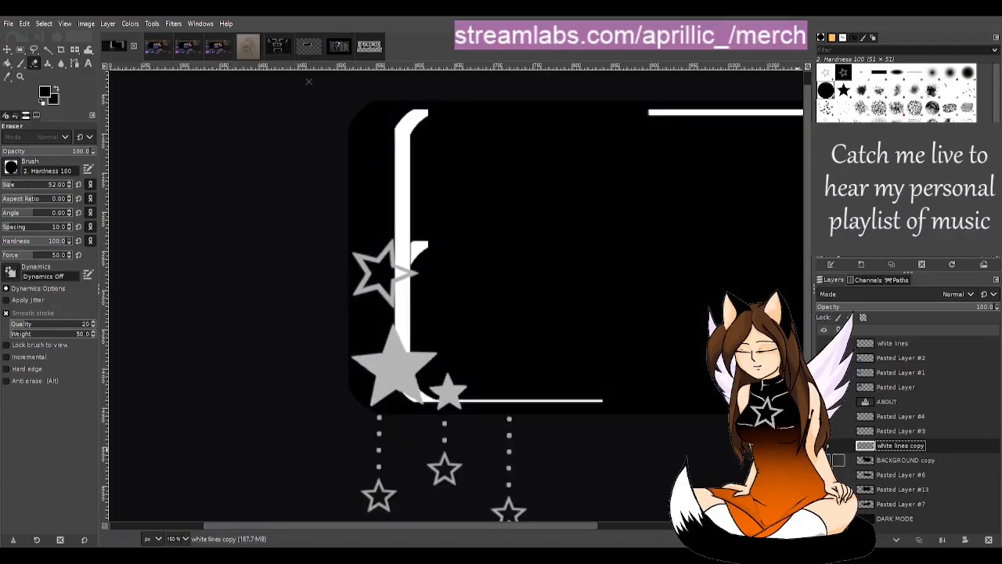
# Step: On the BACKGROUND copy layer, box-select the leftover curved white piece beside the left border, paint it black, and clear the selection
pyautogui.click(900, 460)
pyautogui.scroll(3, 438, 232)
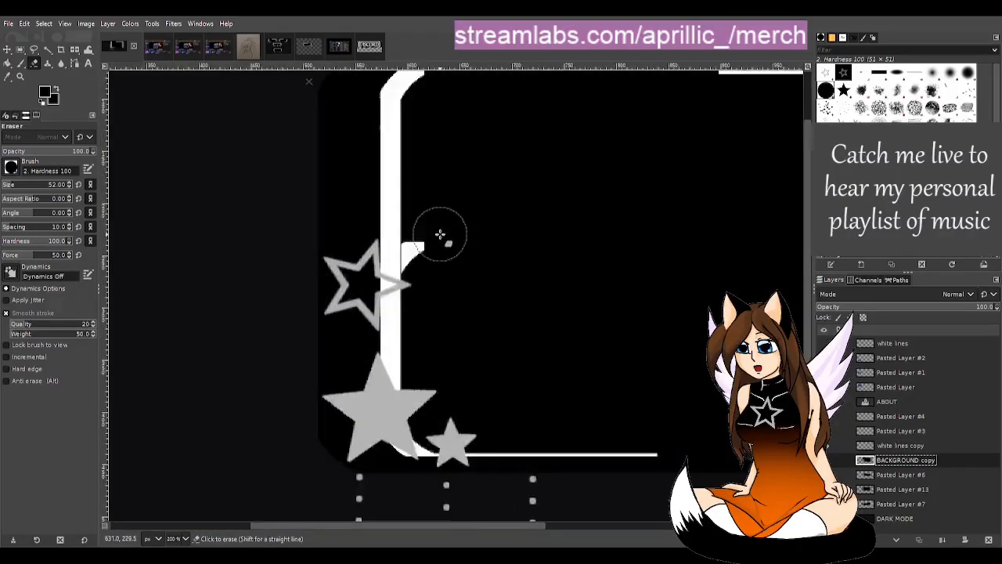
pyautogui.click(21, 48)
pyautogui.scroll(1, 404, 374)
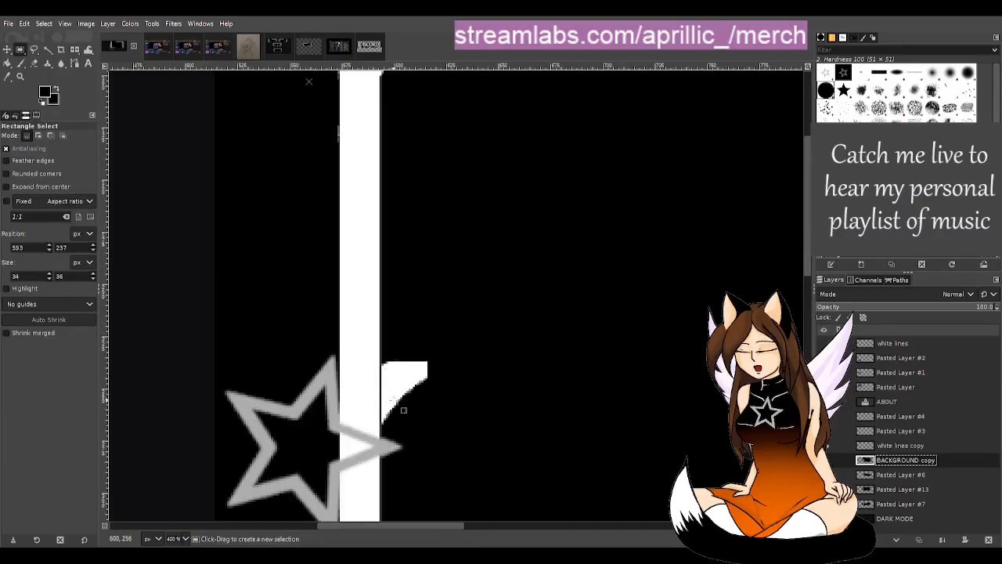
pyautogui.scroll(-1, 393, 407)
pyautogui.scroll(2, 393, 437)
pyautogui.scroll(2, 402, 443)
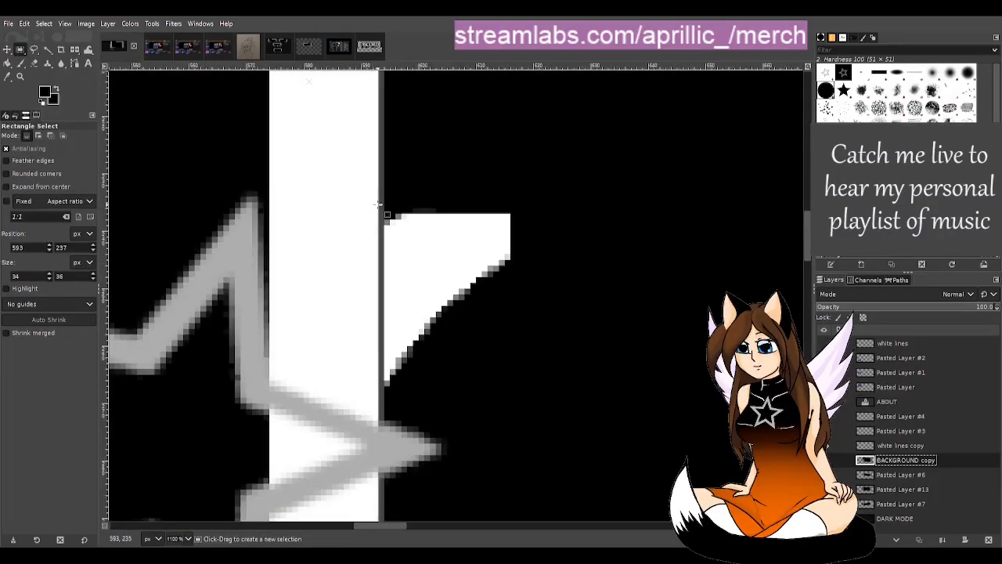
pyautogui.moveTo(380, 202); pyautogui.dragTo(579, 426)
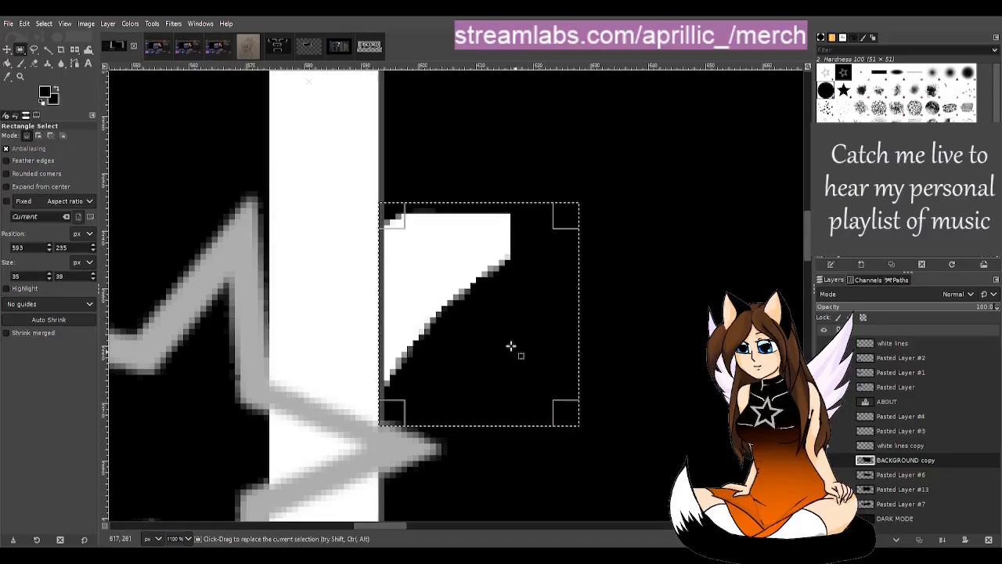
pyautogui.press('p')
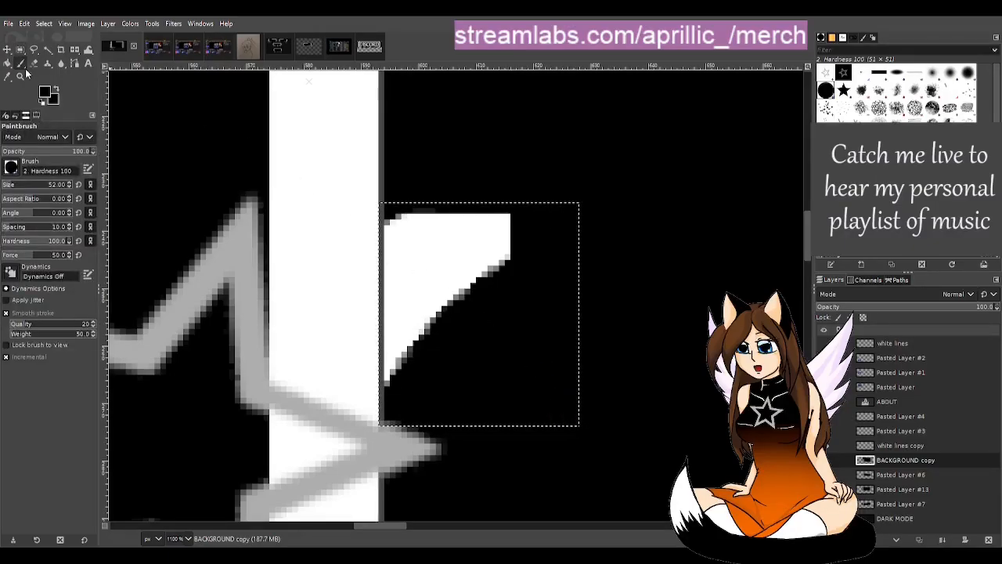
pyautogui.click(448, 260)
pyautogui.scroll(-9, 430, 278)
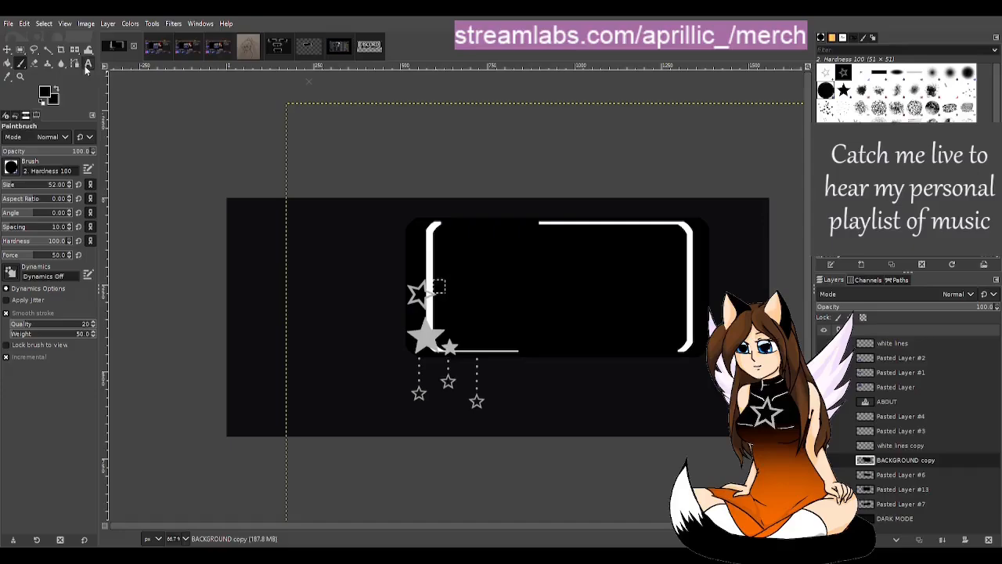
pyautogui.click(47, 50)
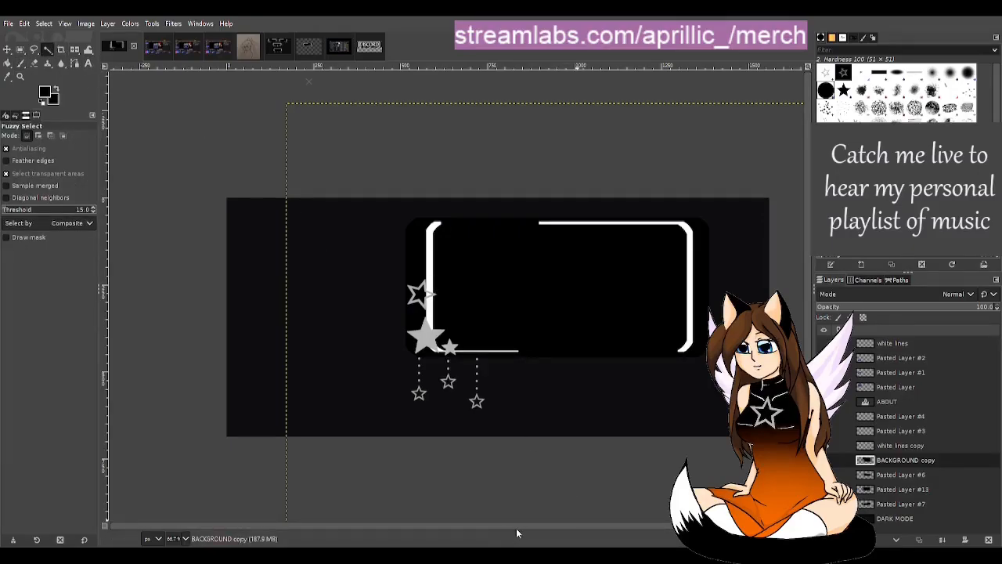
pyautogui.moveTo(516, 528); pyautogui.dragTo(559, 531)
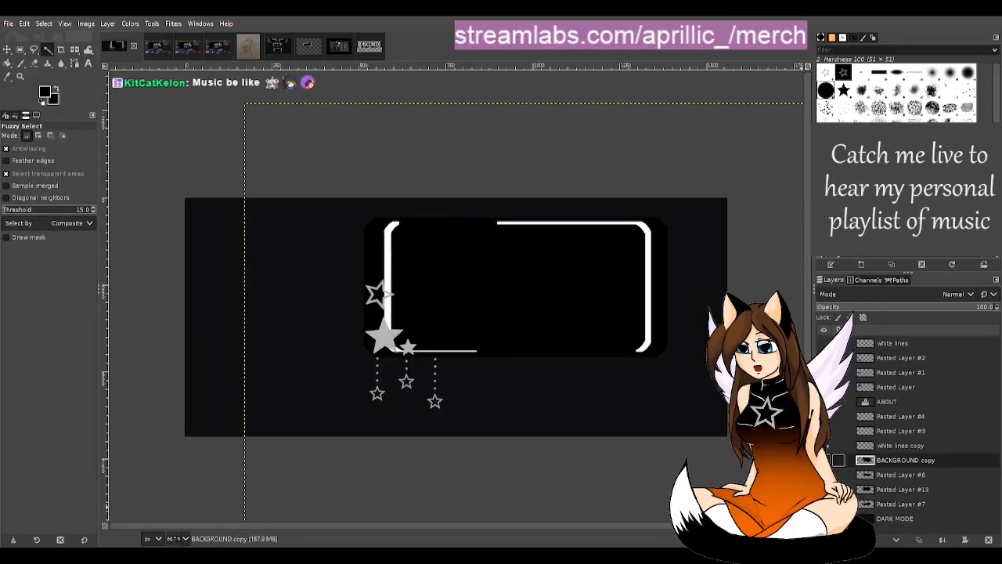
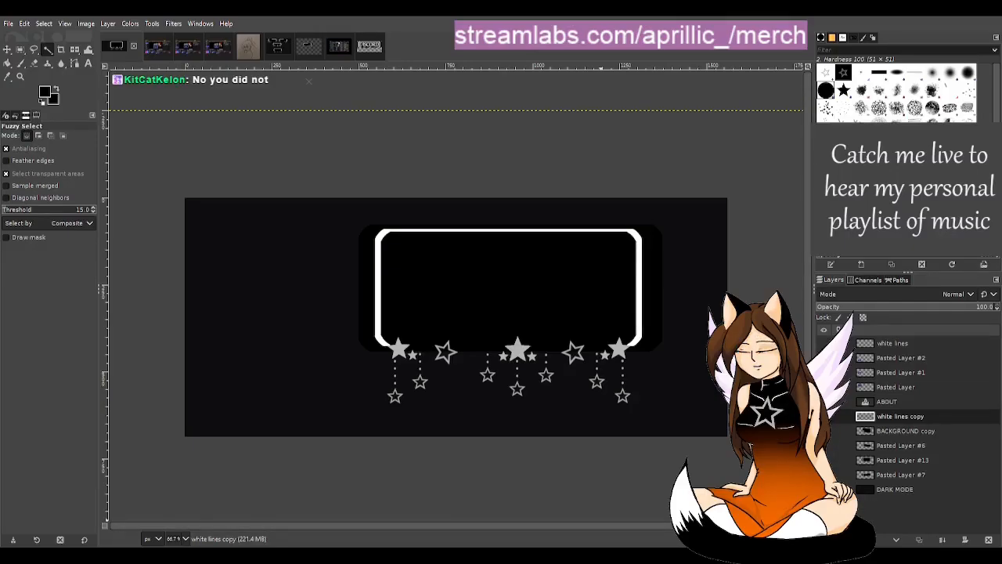
# Step: With white lines copy selected, toggle the BACKGROUND copy layer off and on to compare the frame with the artwork beneath
pyautogui.click(900, 417)
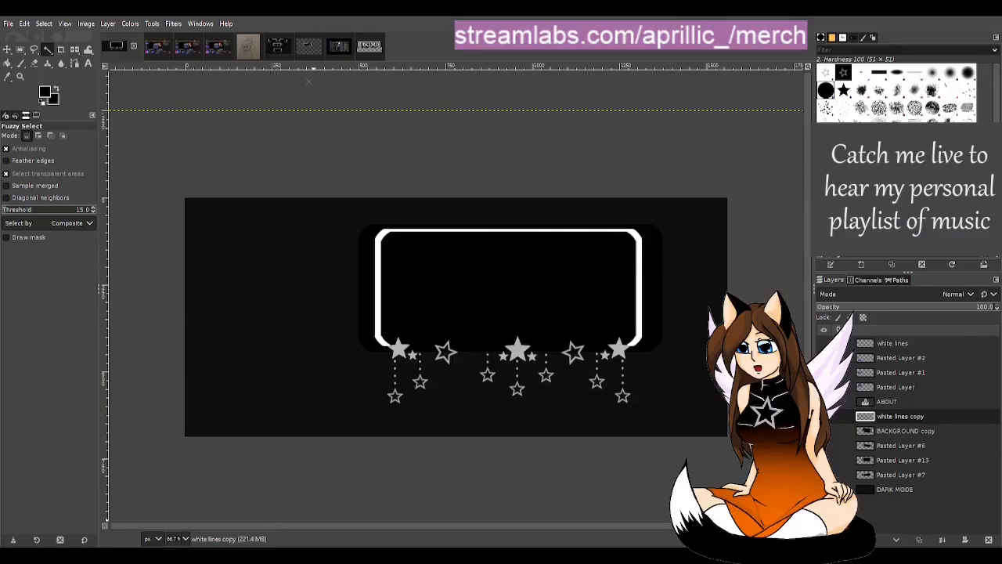
pyautogui.click(900, 416)
pyautogui.click(824, 431)
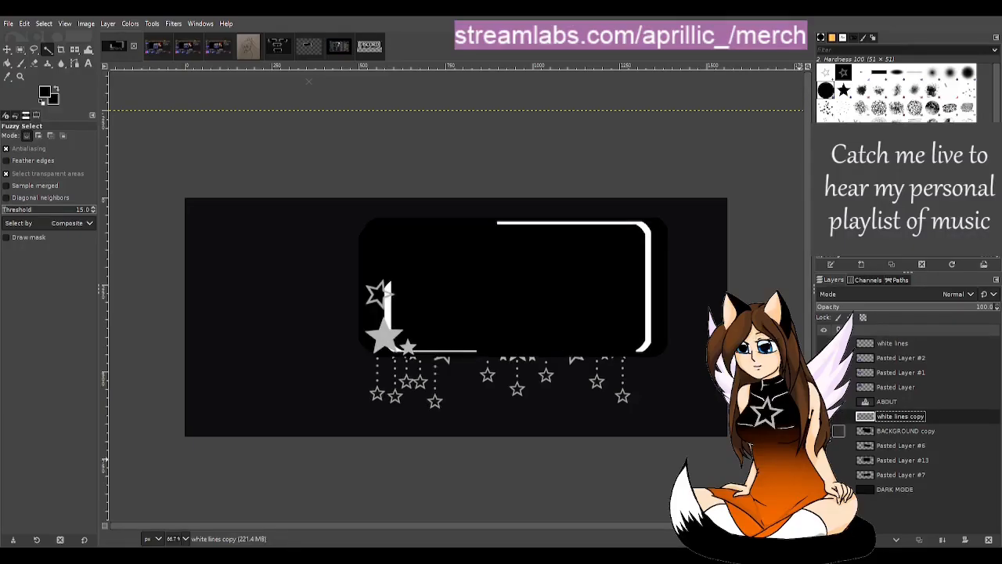
pyautogui.click(824, 431)
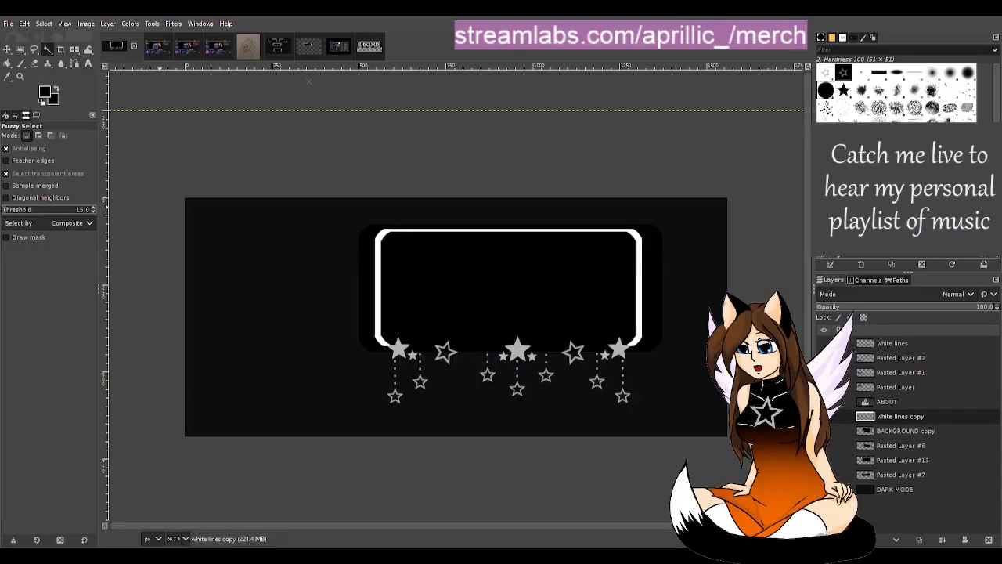
# Step: Show the Starting Soon and BRB panels beside the frame, and toggle Pasted Layer #13 and Pasted Layer #6 to compare the frame versions
pyautogui.click(901, 417)
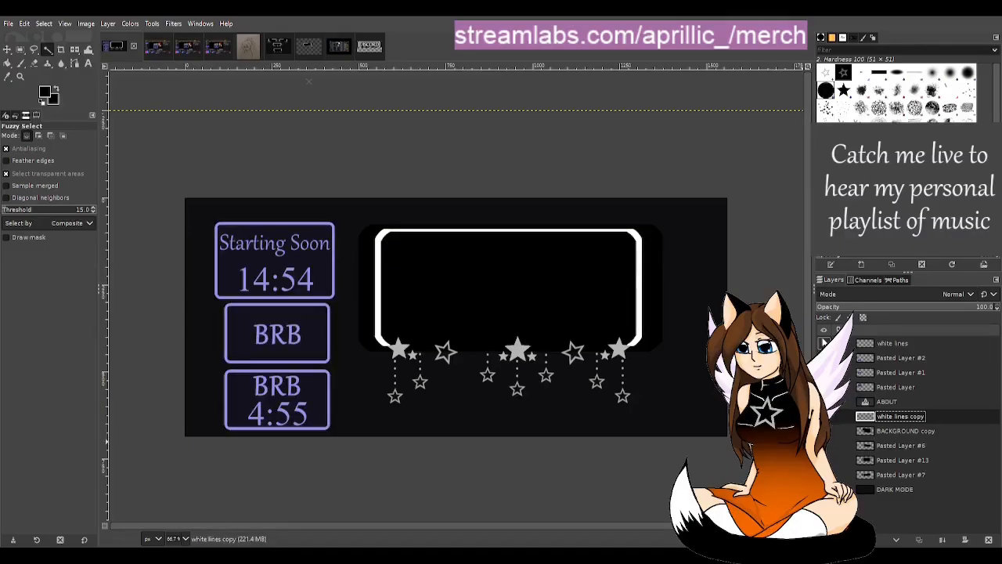
pyautogui.click(823, 343)
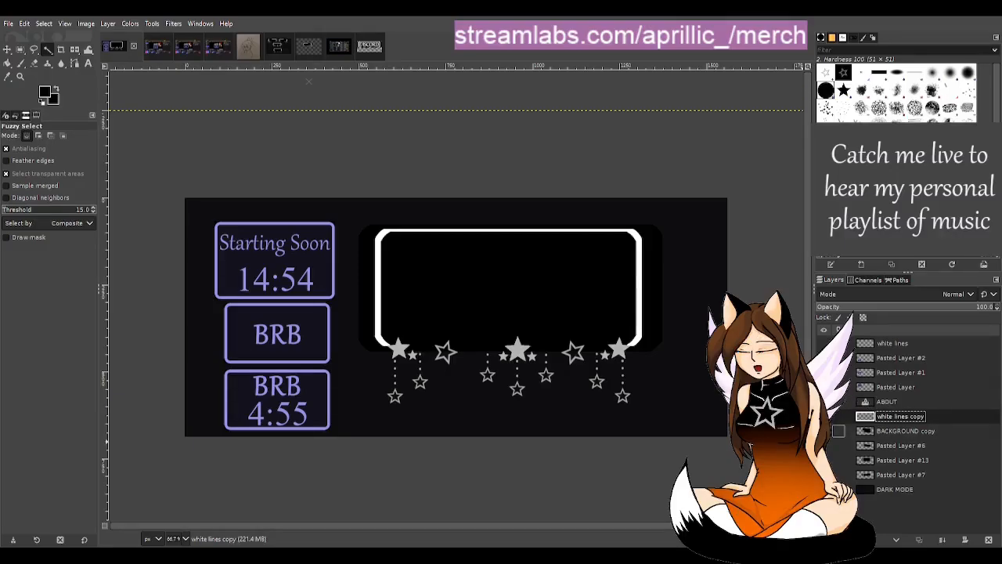
pyautogui.click(824, 461)
pyautogui.click(824, 461)
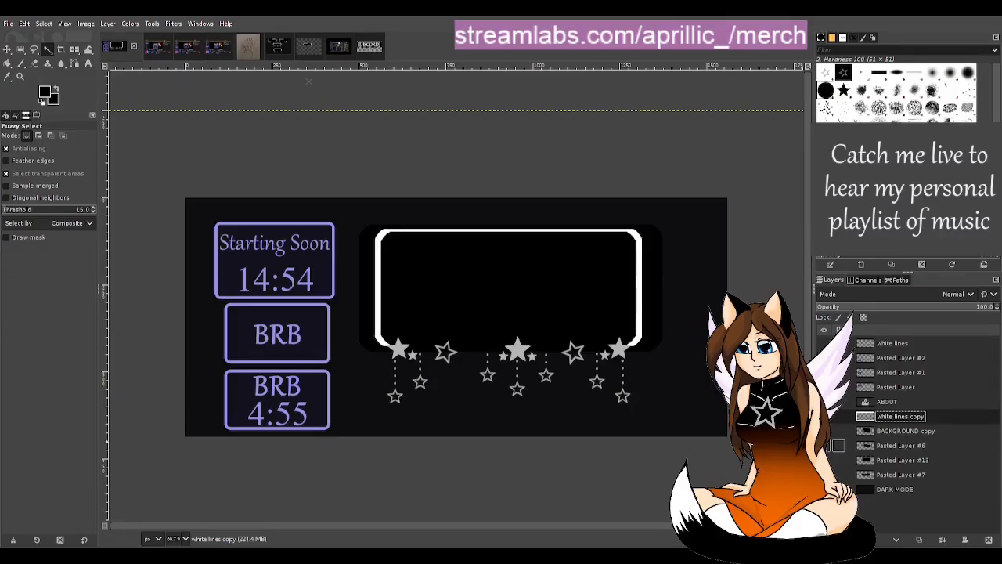
pyautogui.click(824, 445)
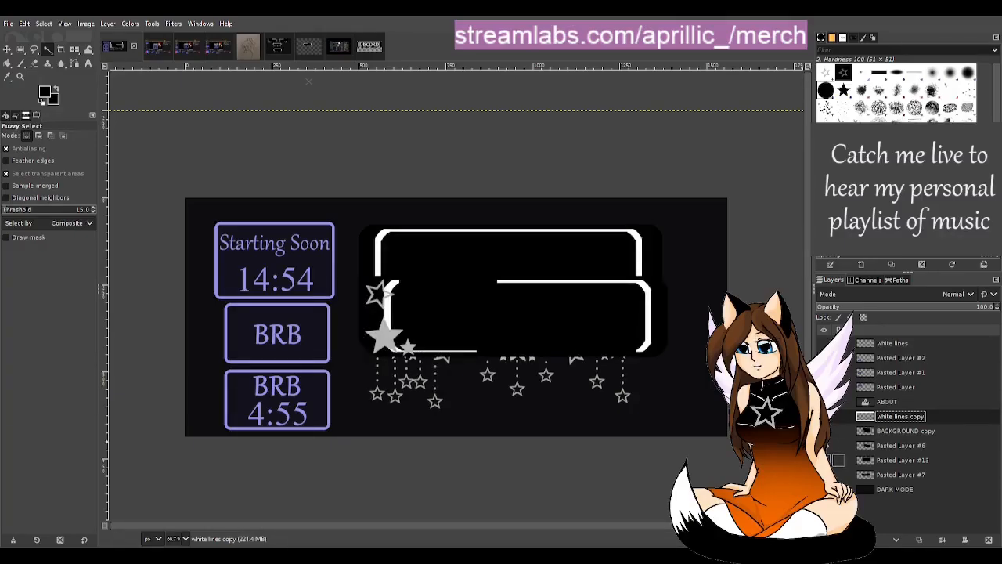